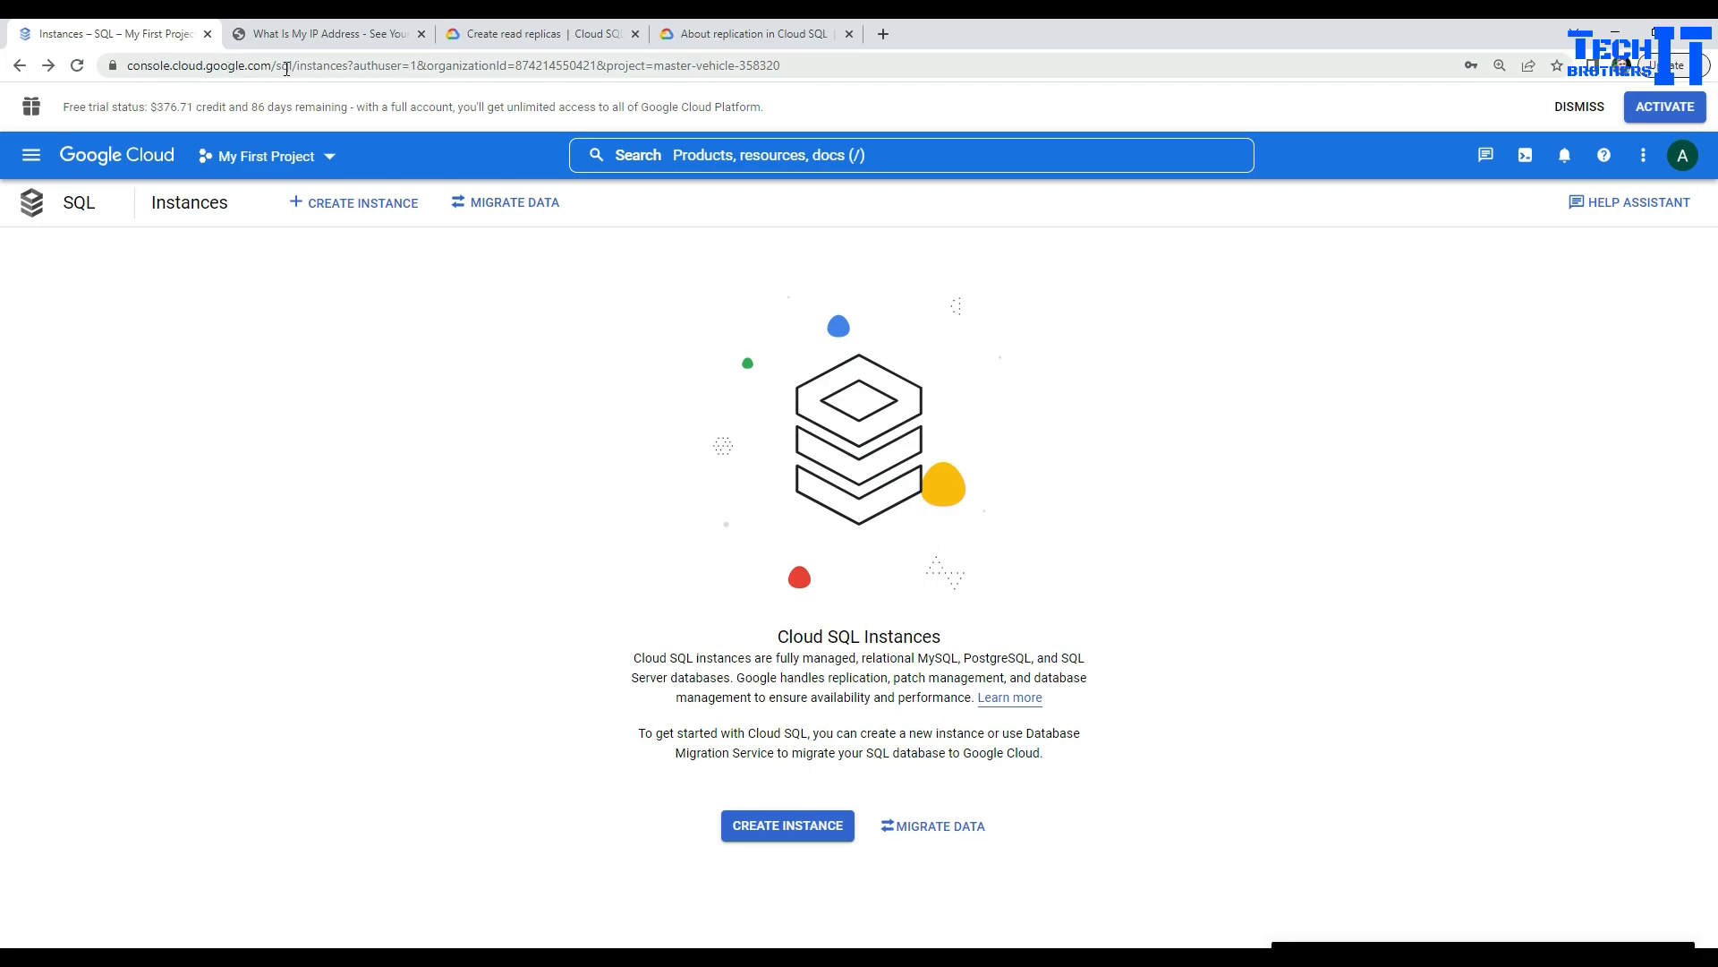
Step: Start creating a new Cloud SQL instance with MySQL as the database engine
left_click(36, 163)
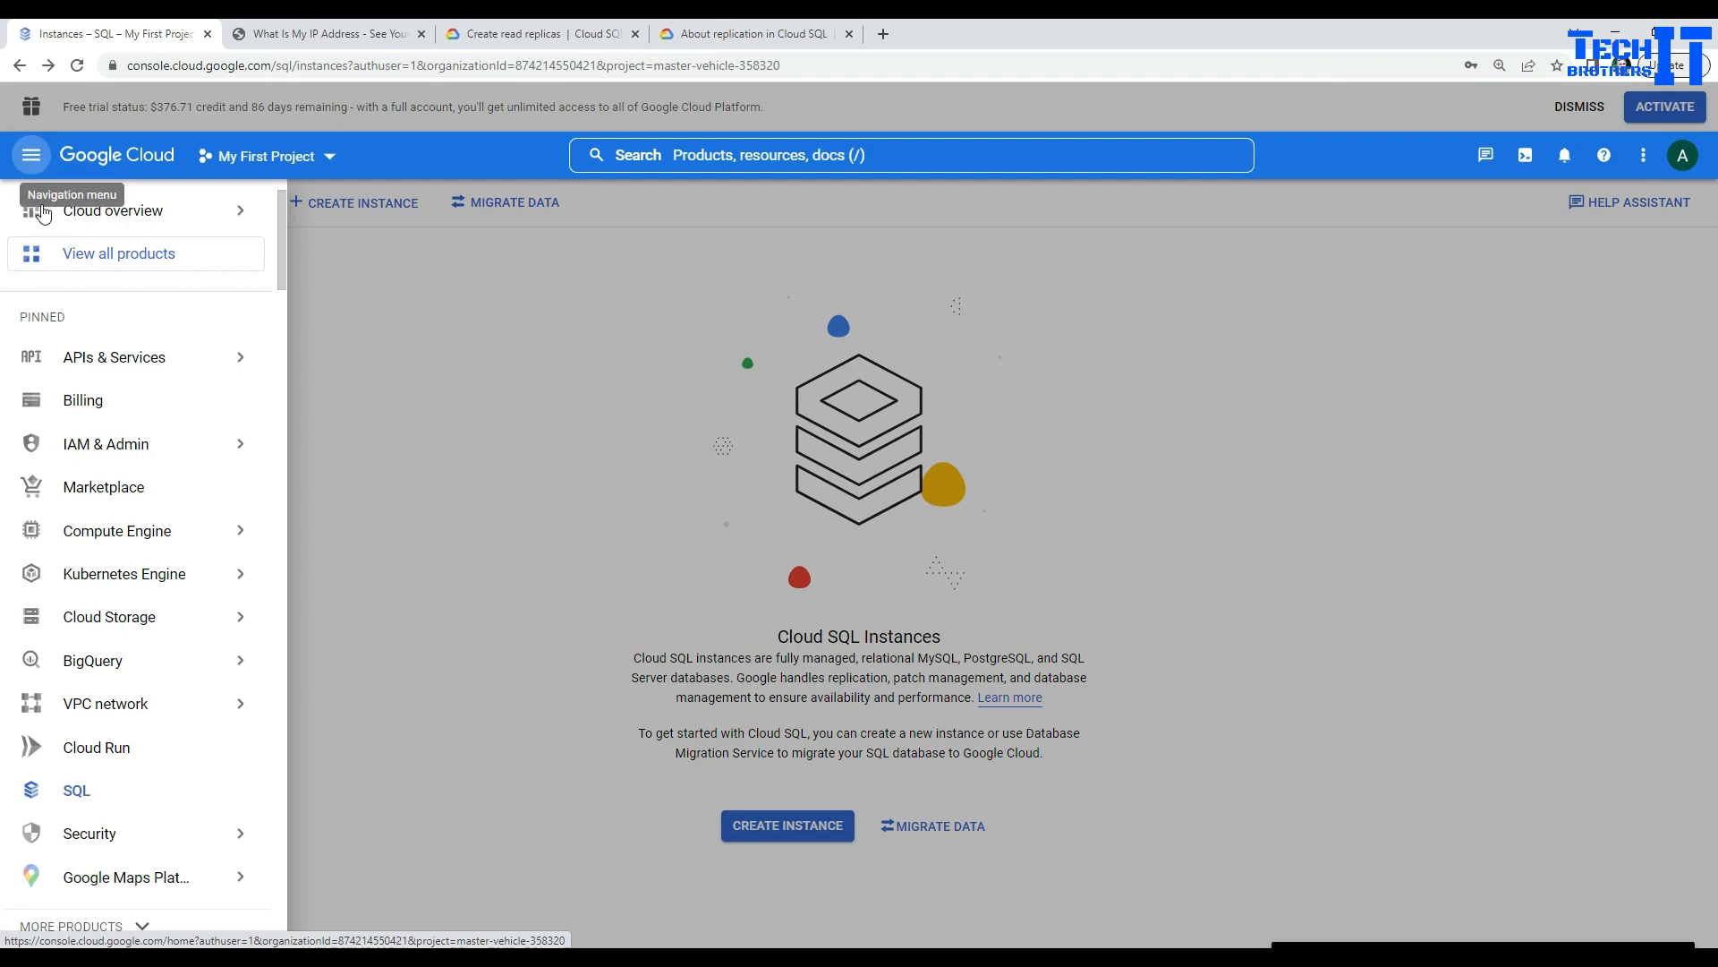
left_click(67, 799)
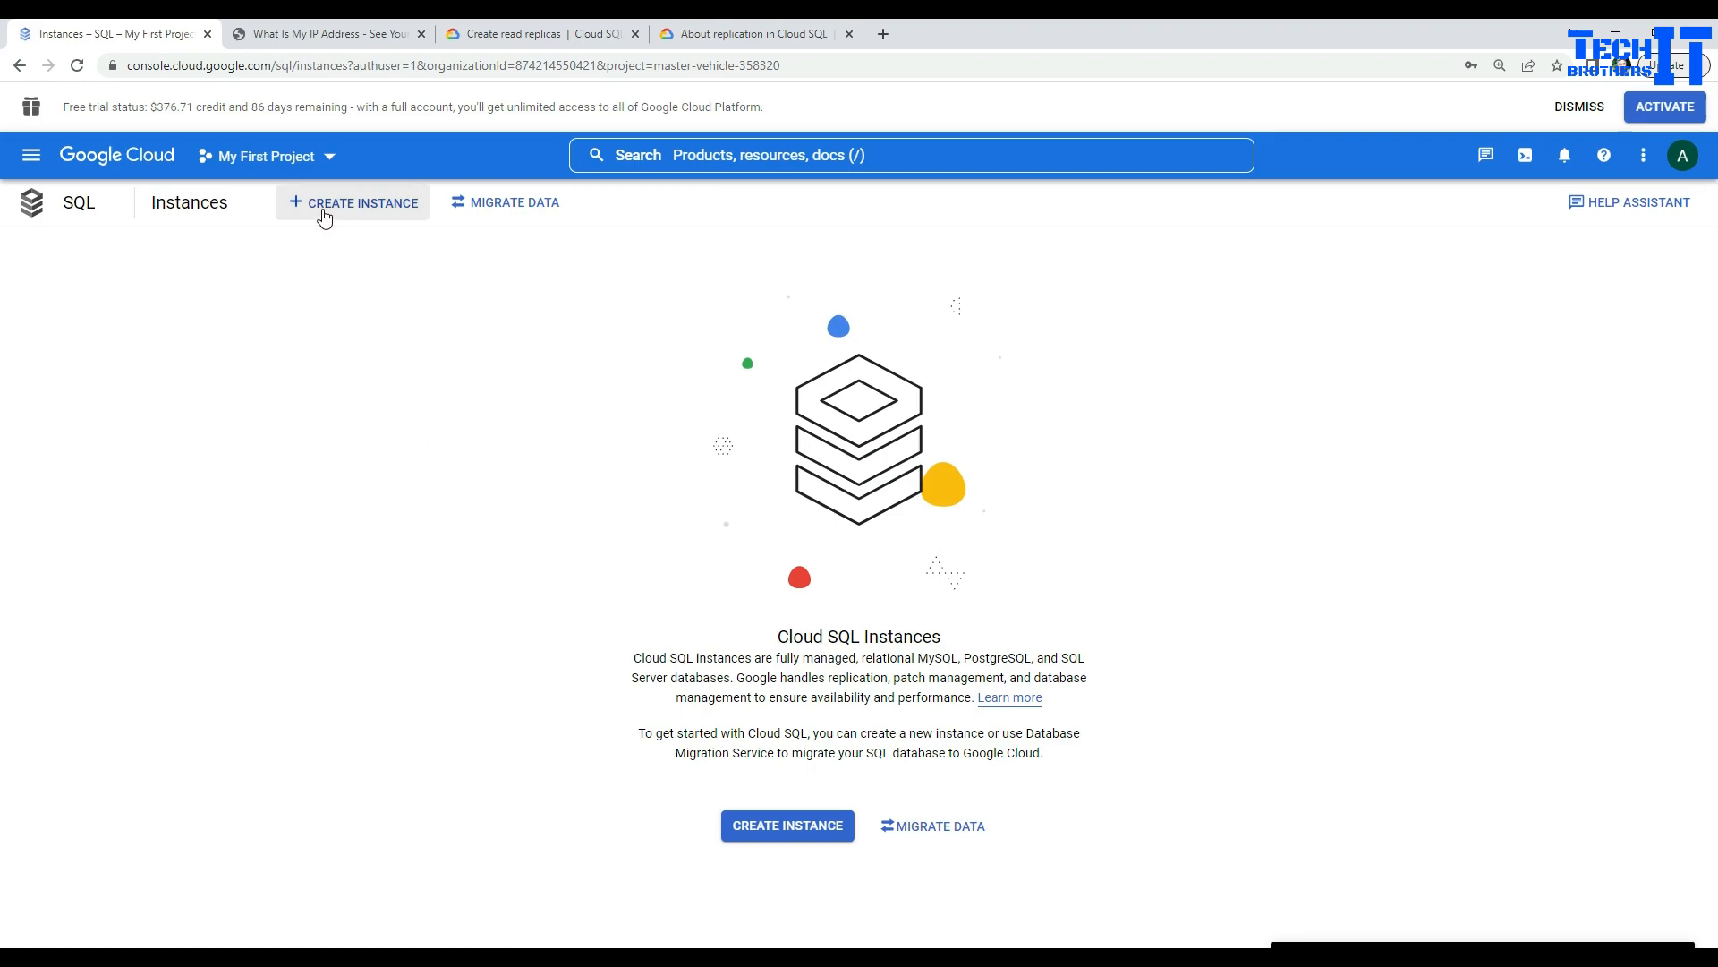
left_click(793, 838)
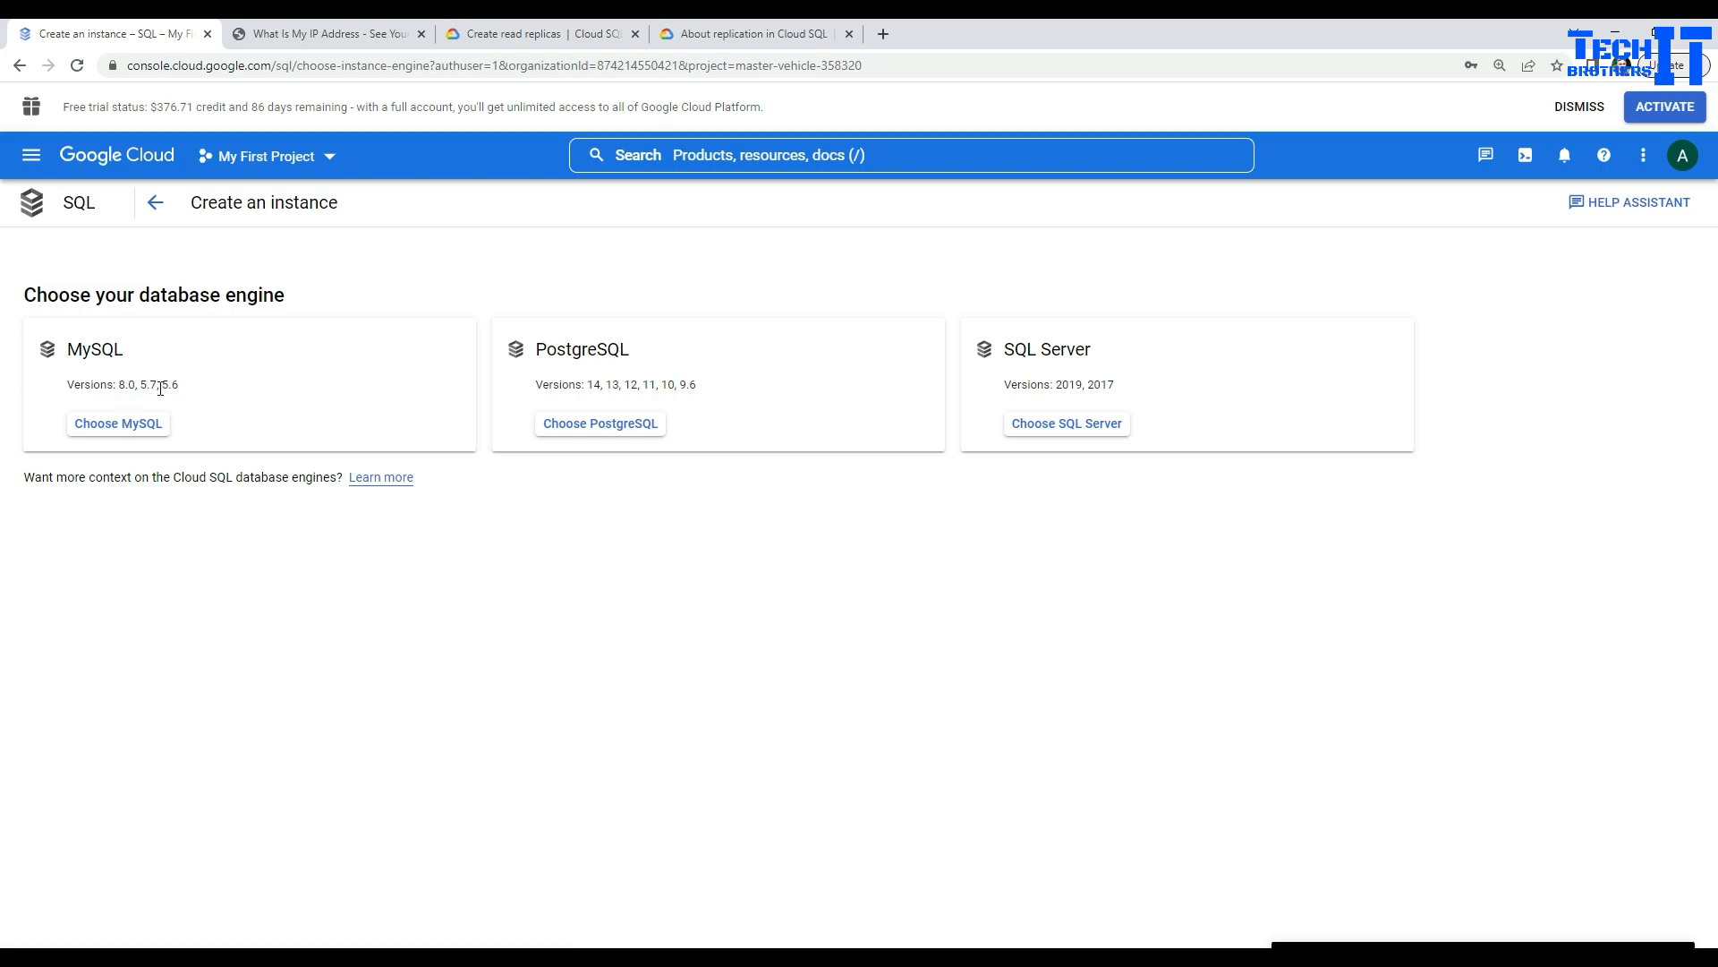
left_click(126, 428)
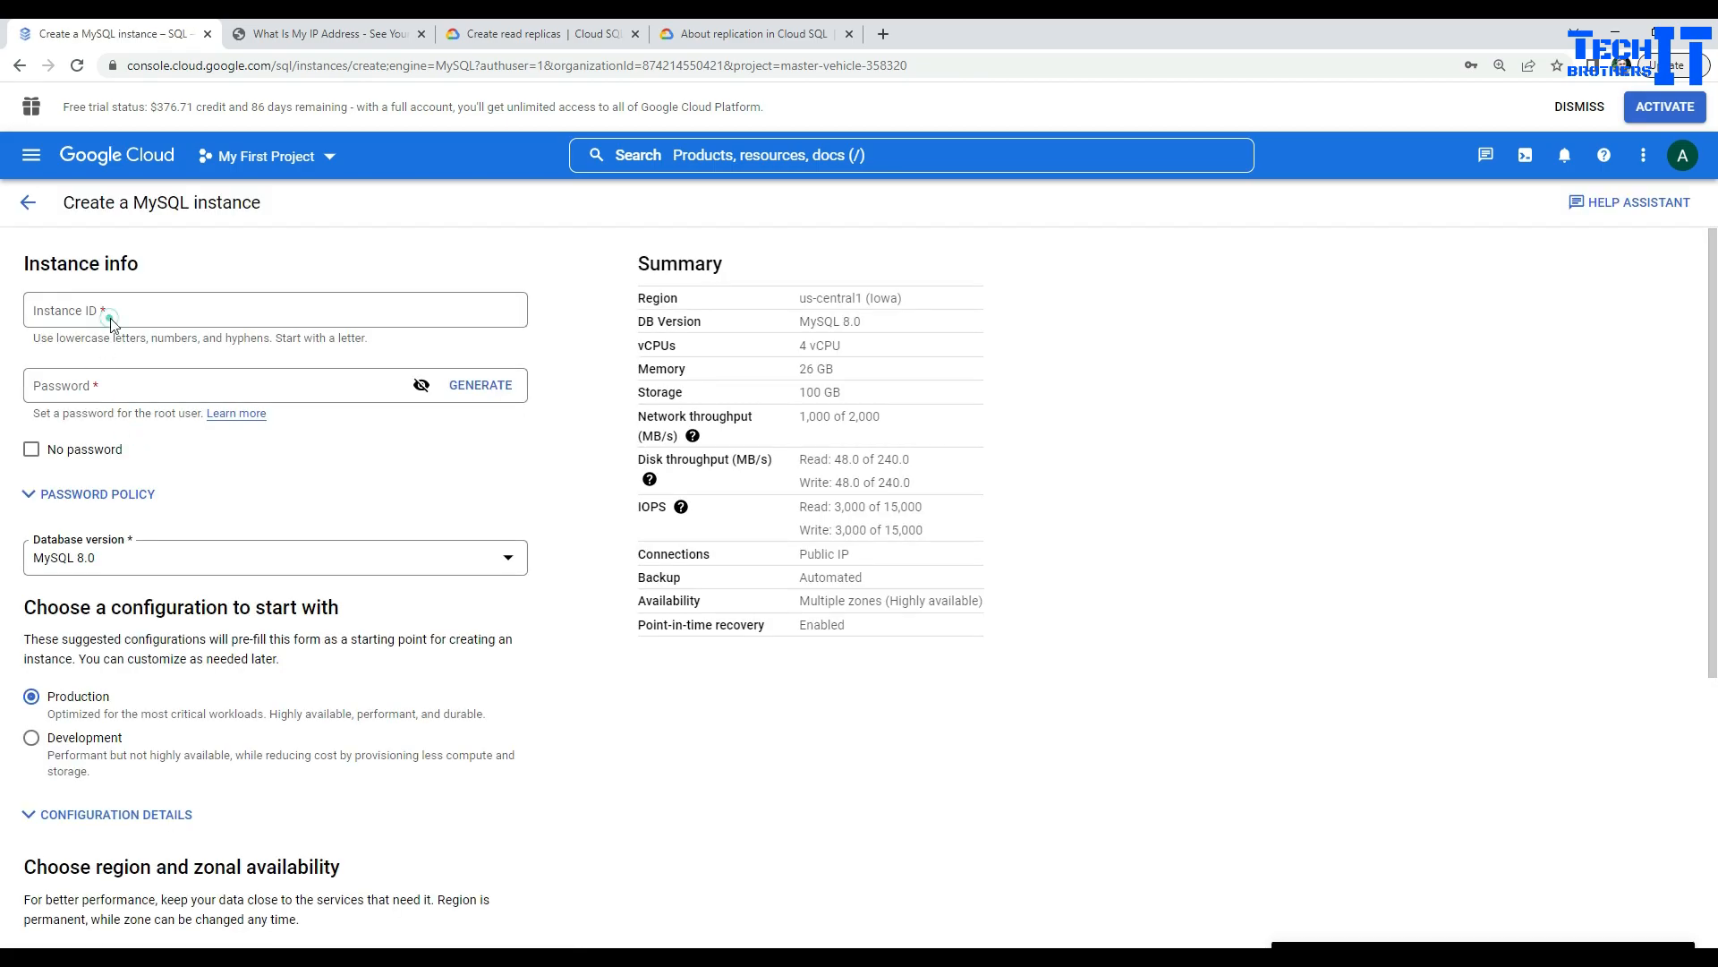
Step: Set the instance ID to techbrothermysqlprimary and enter the root user's password
left_click(112, 318)
type("te")
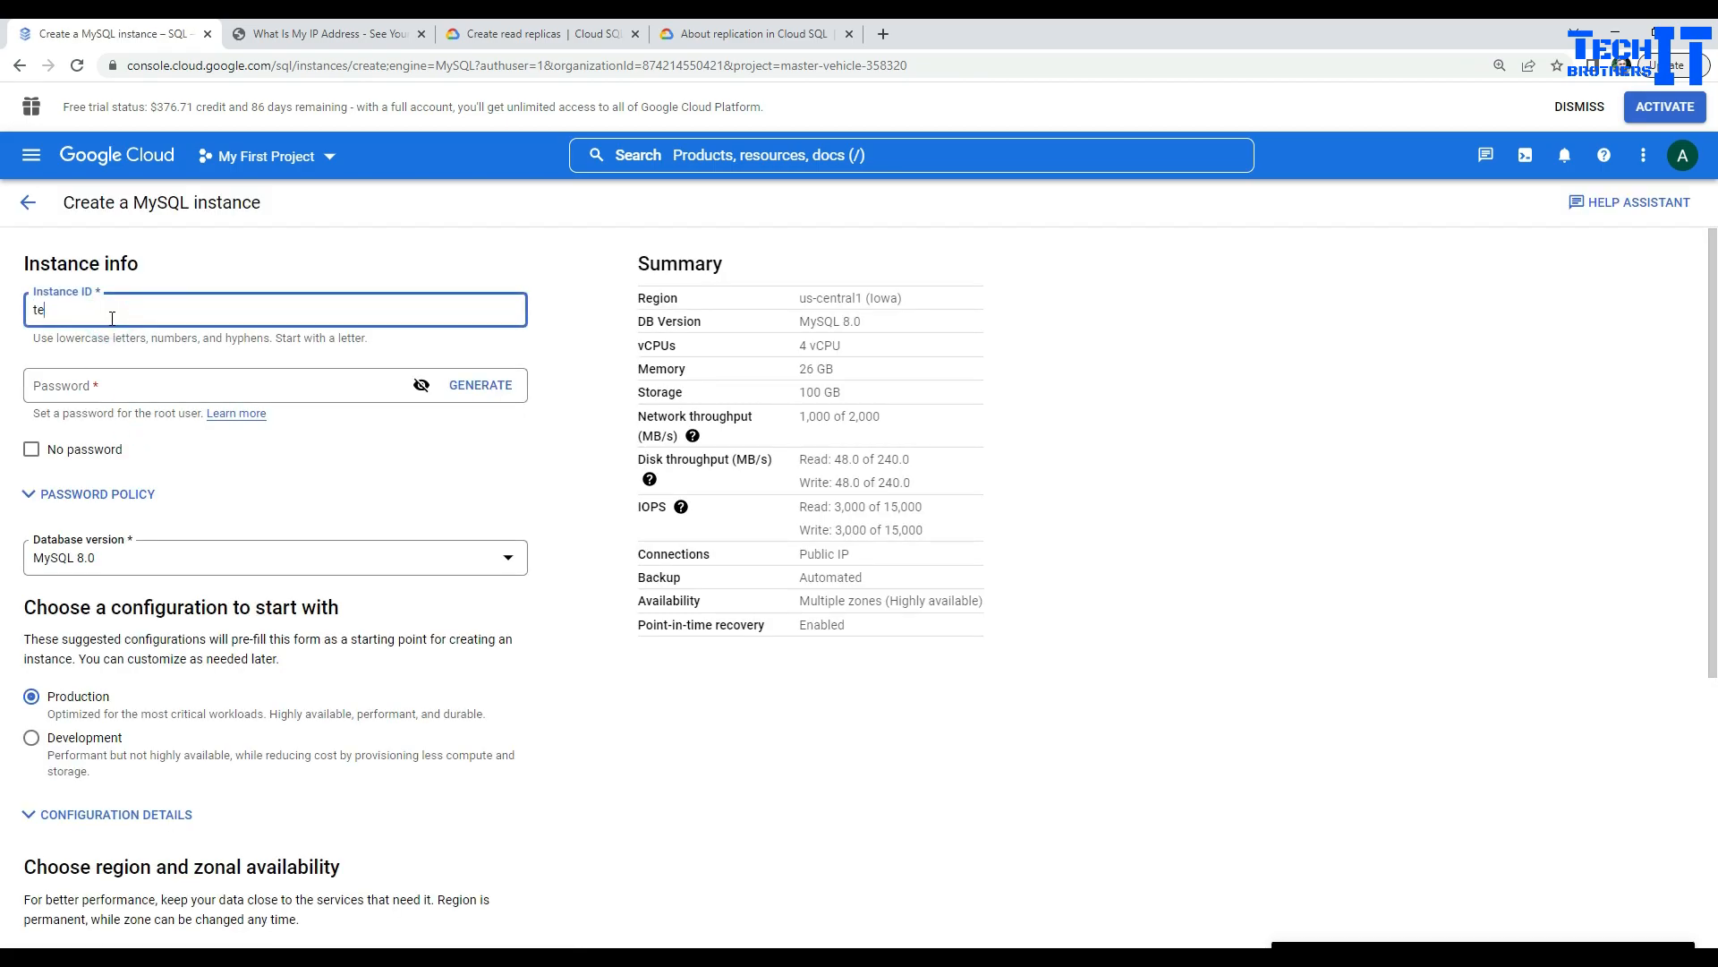
type("chbrothermysqlprimary")
left_click(82, 385)
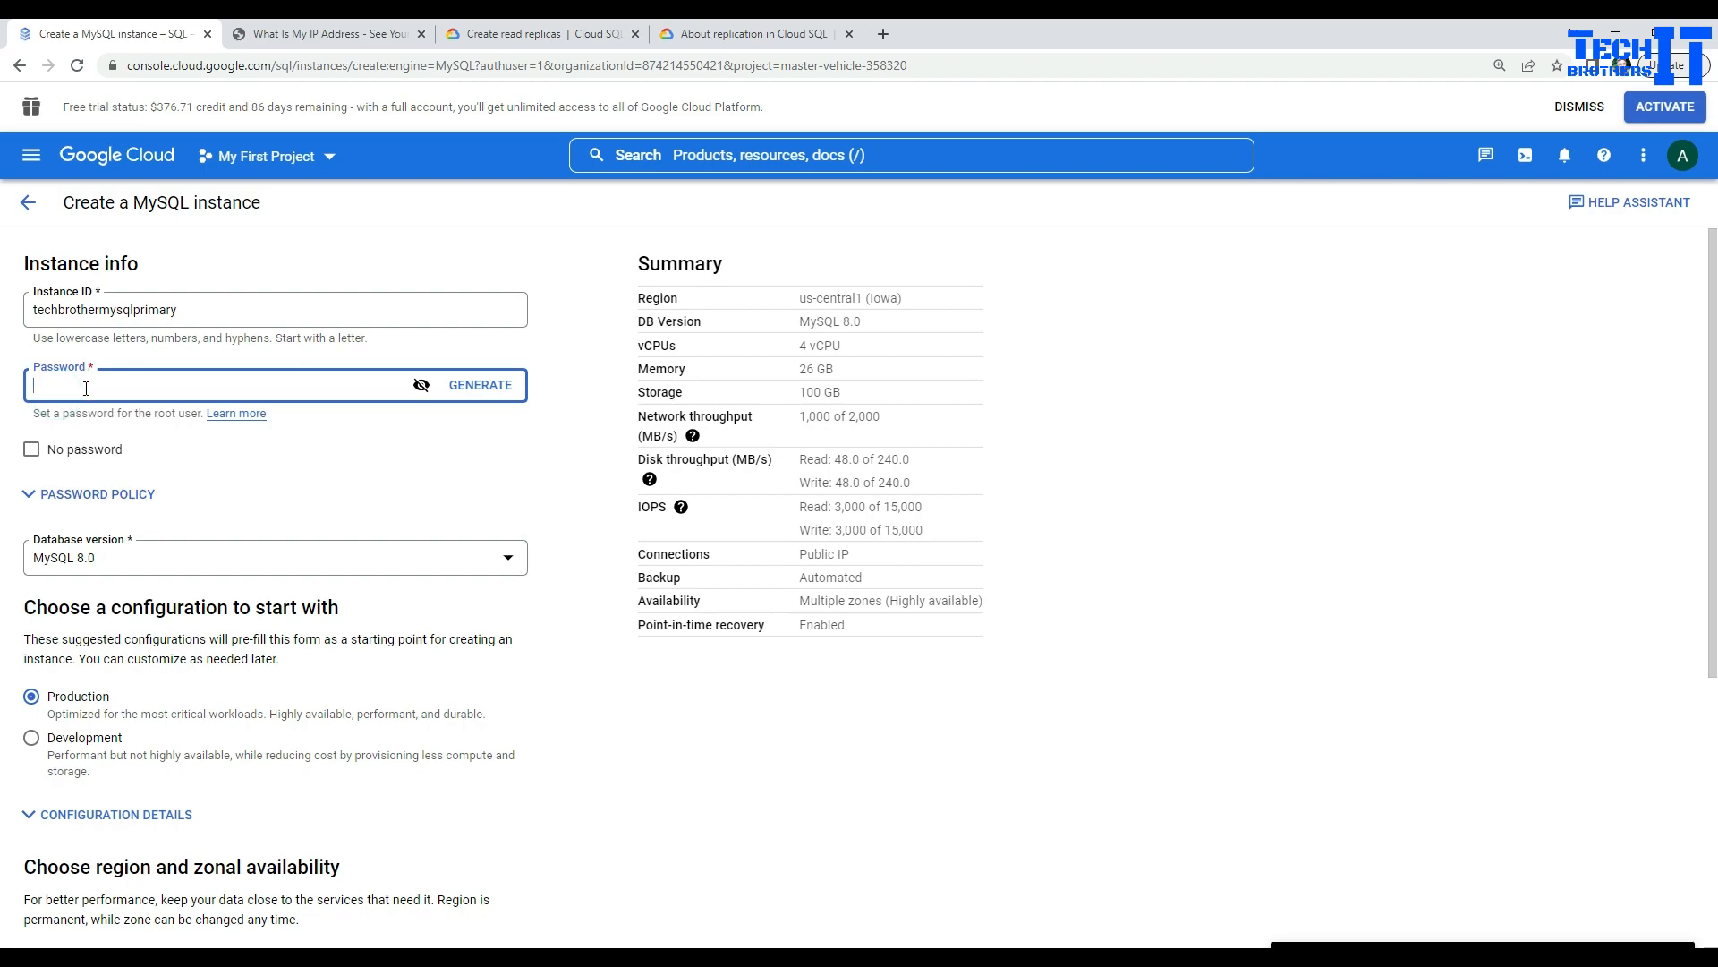
type("a")
Step: Choose MySQL 8.0 as the database version and expand the configuration details to compare the Production and Development presets
left_click(170, 561)
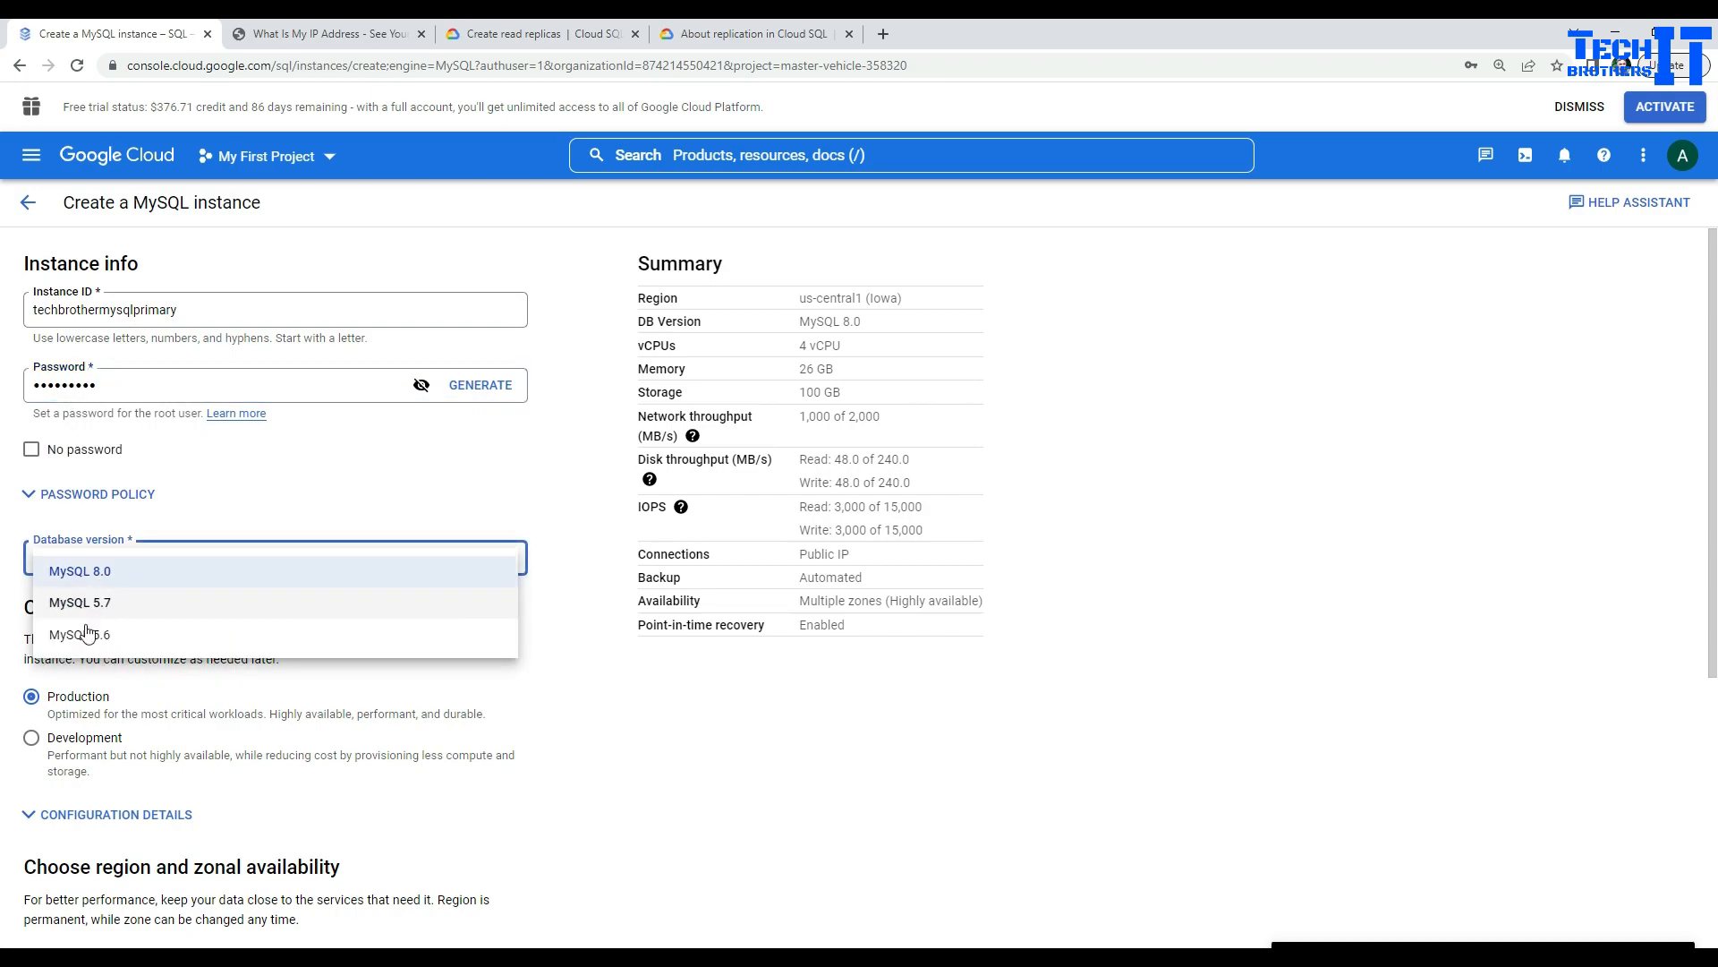
left_click(104, 575)
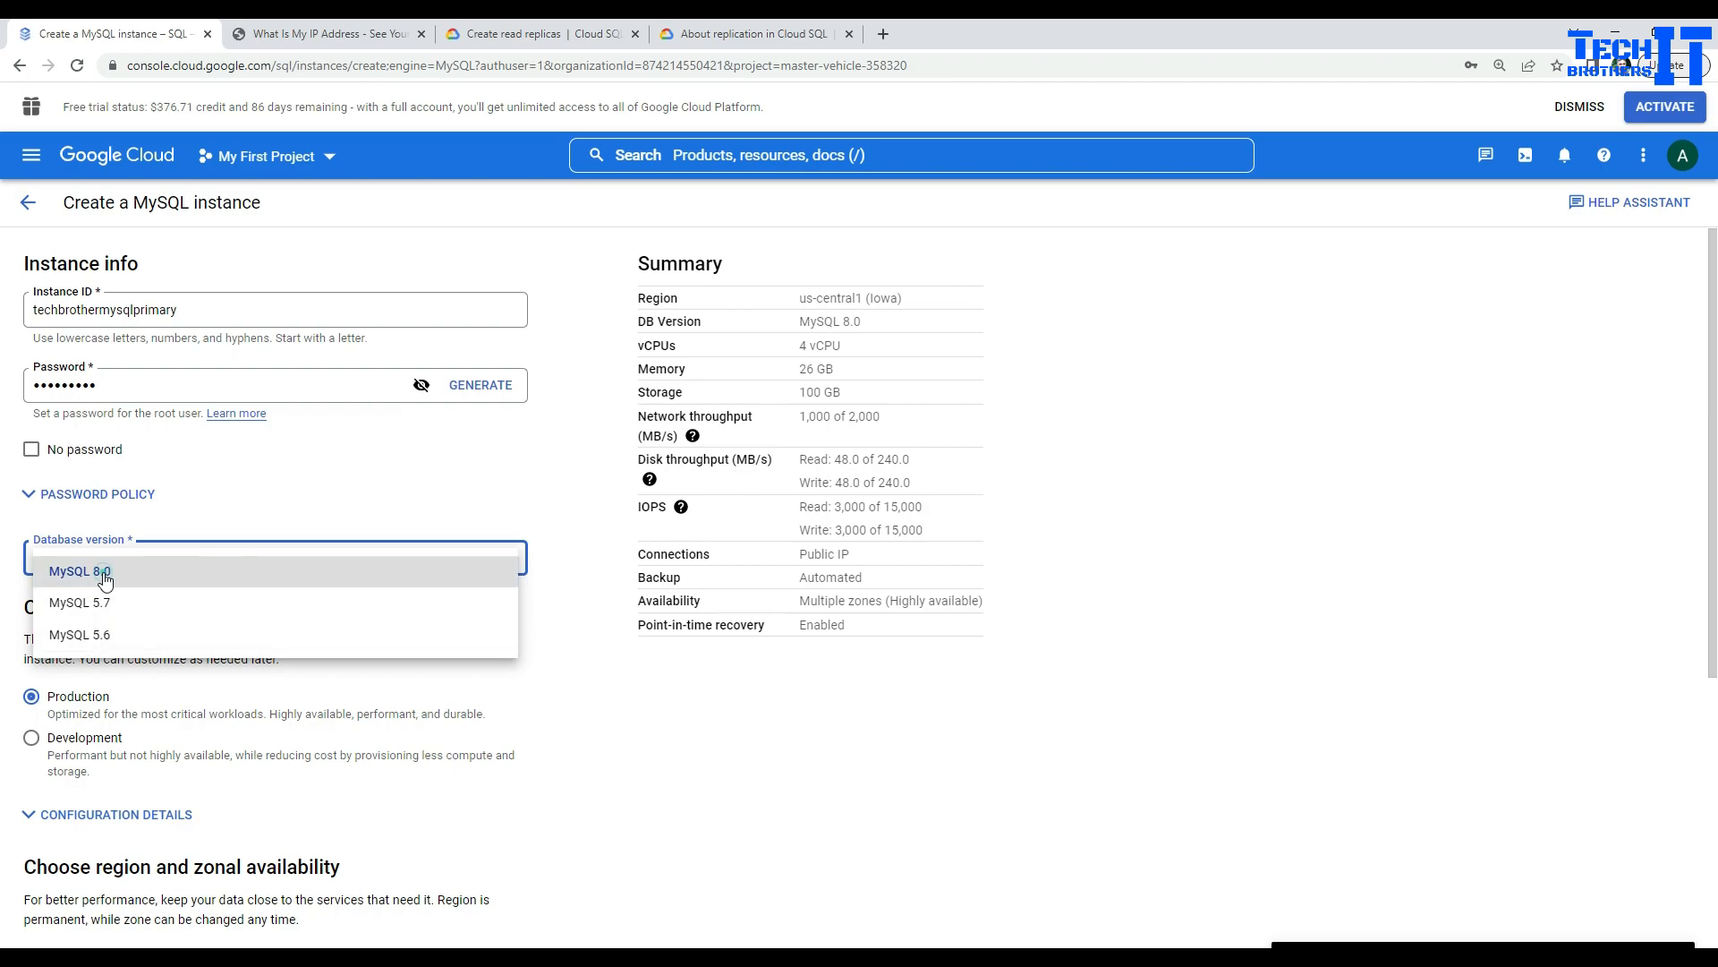
scroll(636, 775, "down", 2)
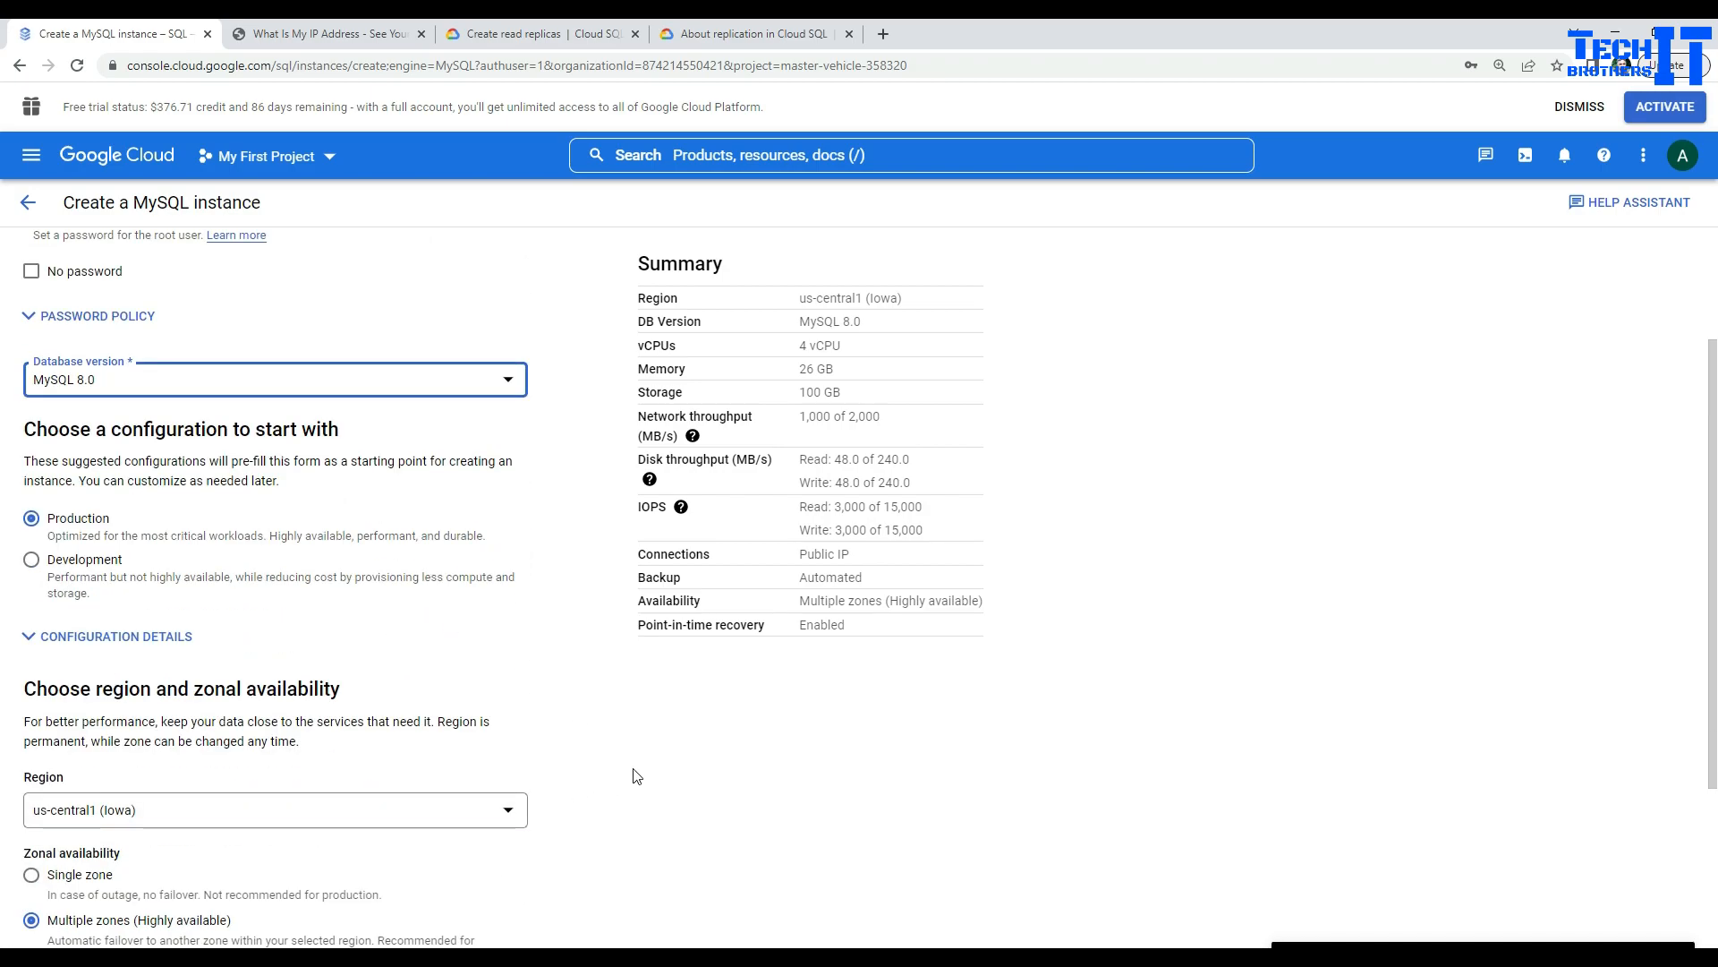
scroll(636, 775, "down", 1)
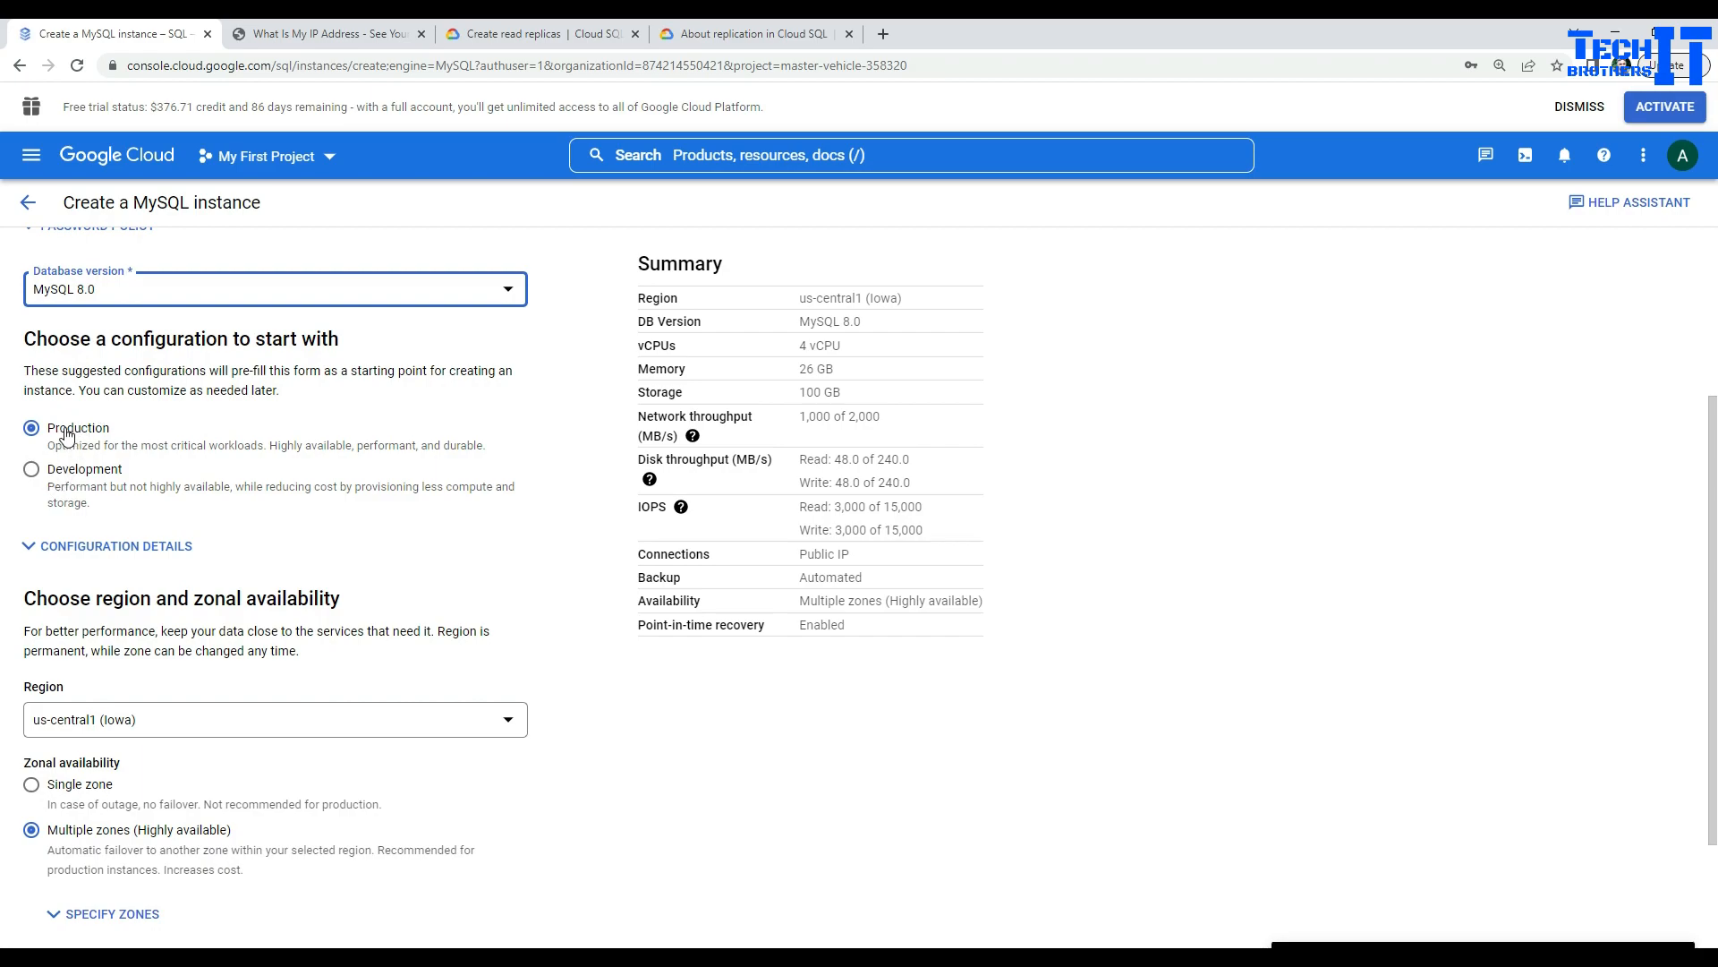
left_click(71, 546)
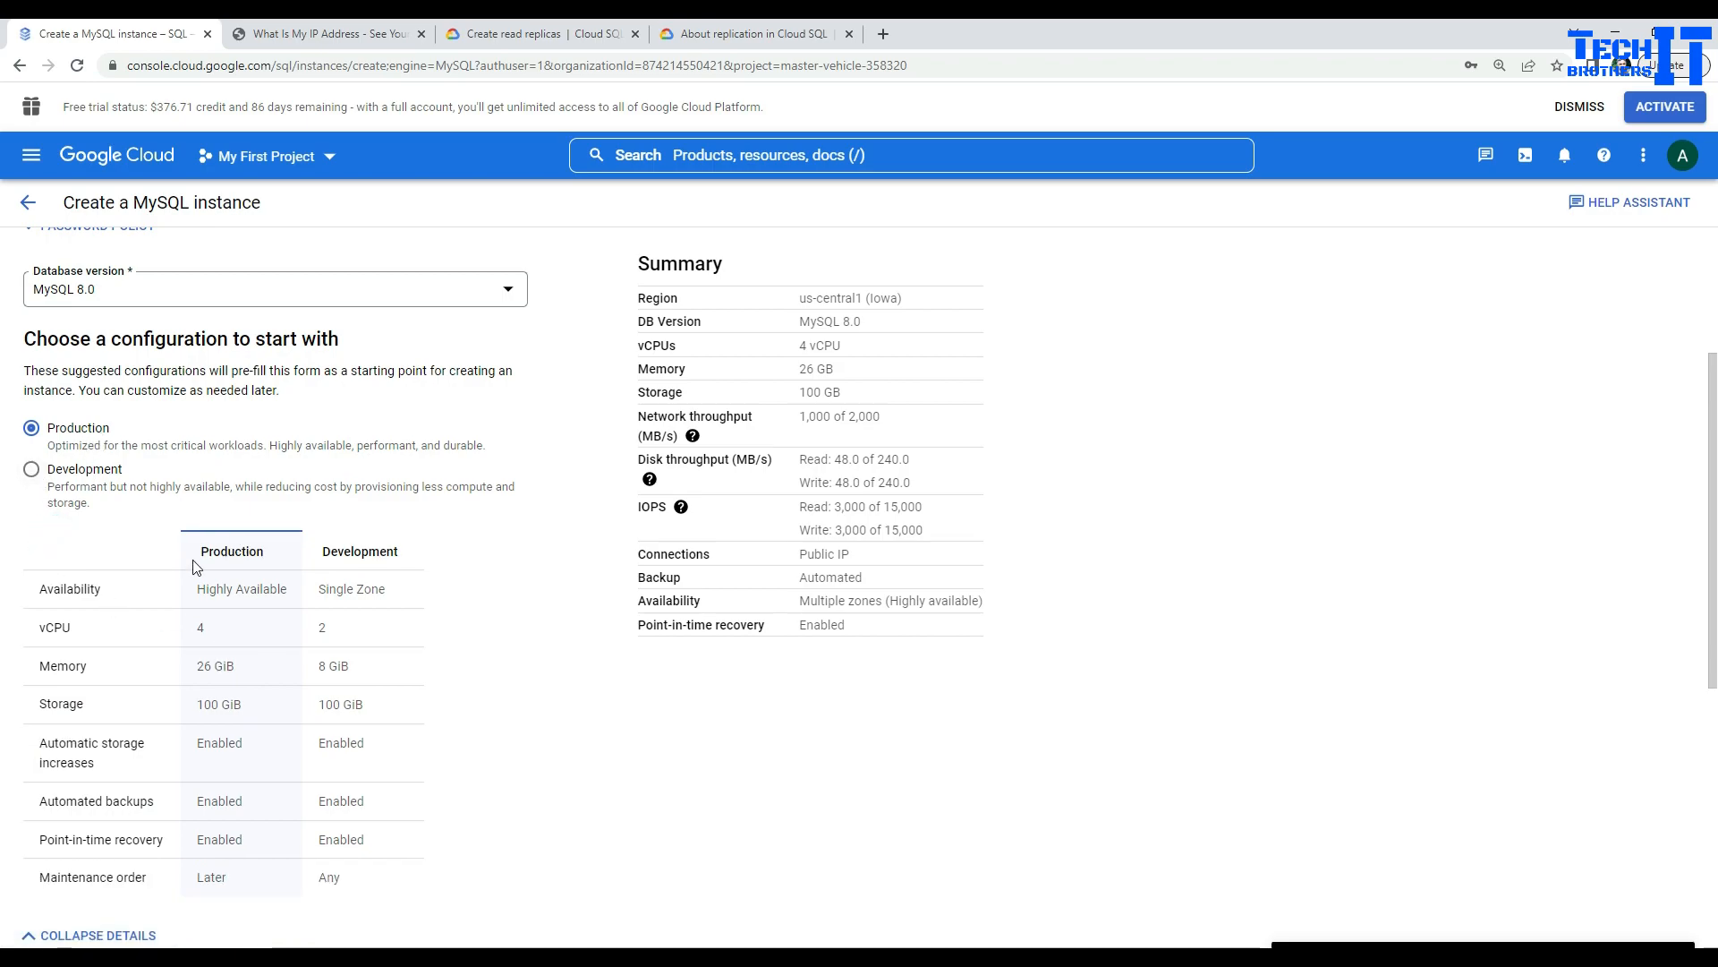
scroll(198, 561, "down", 2)
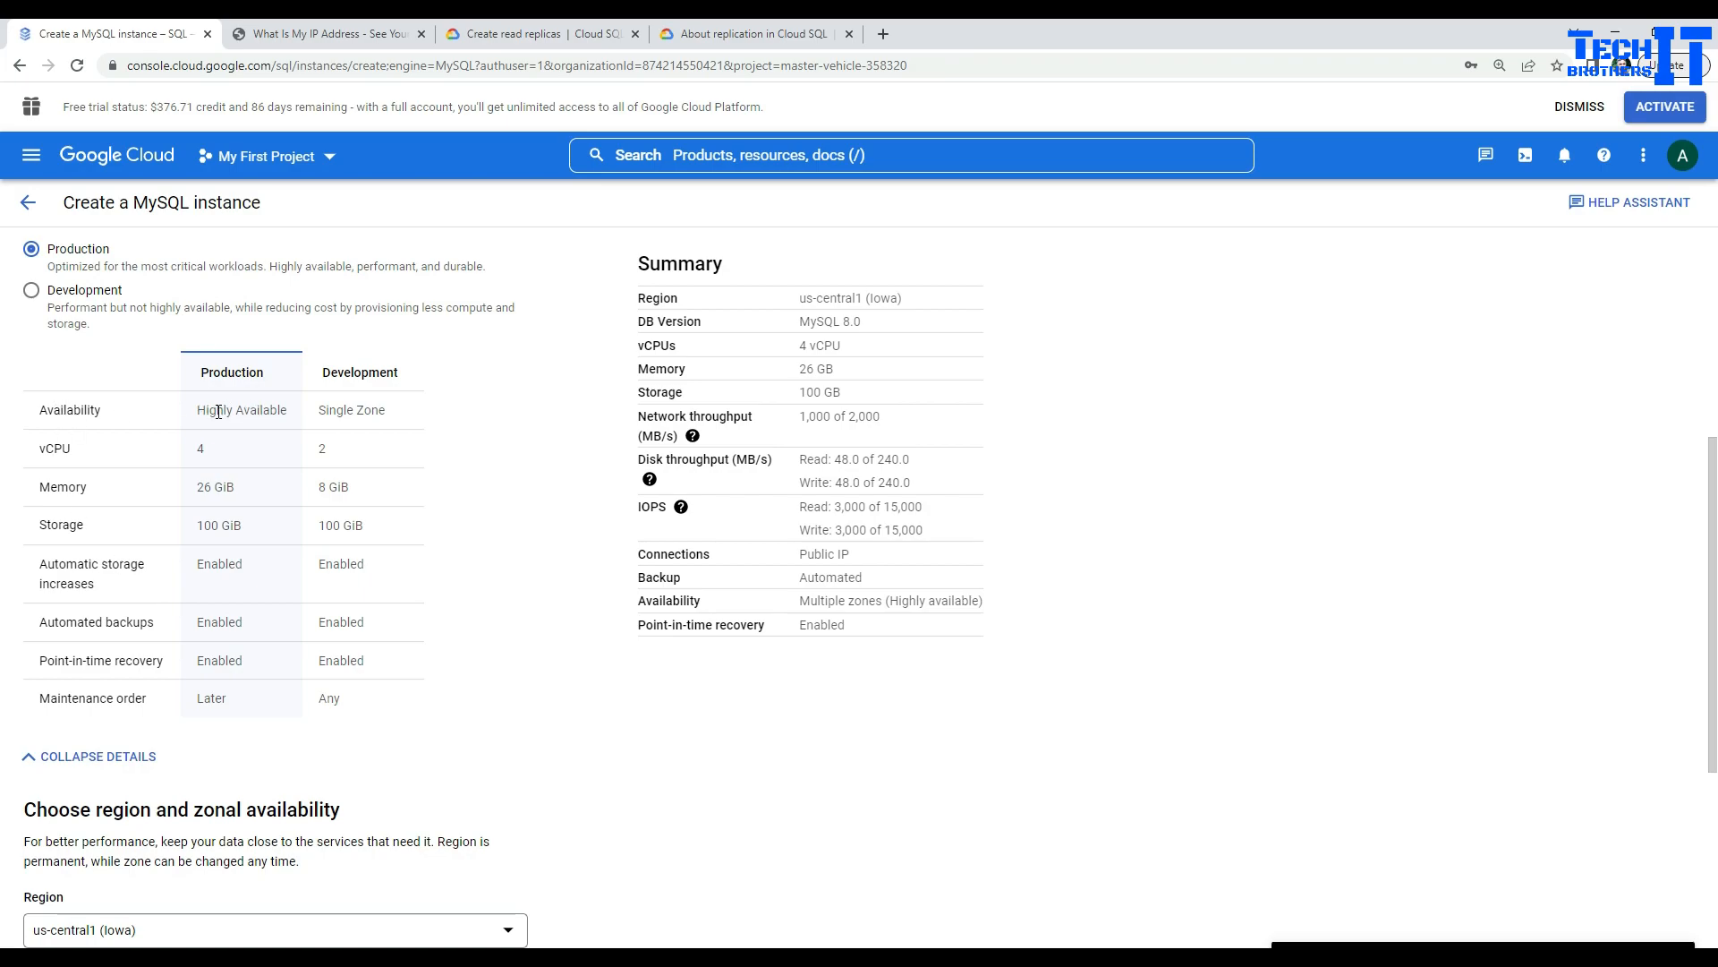
left_click_drag(219, 412, 287, 411)
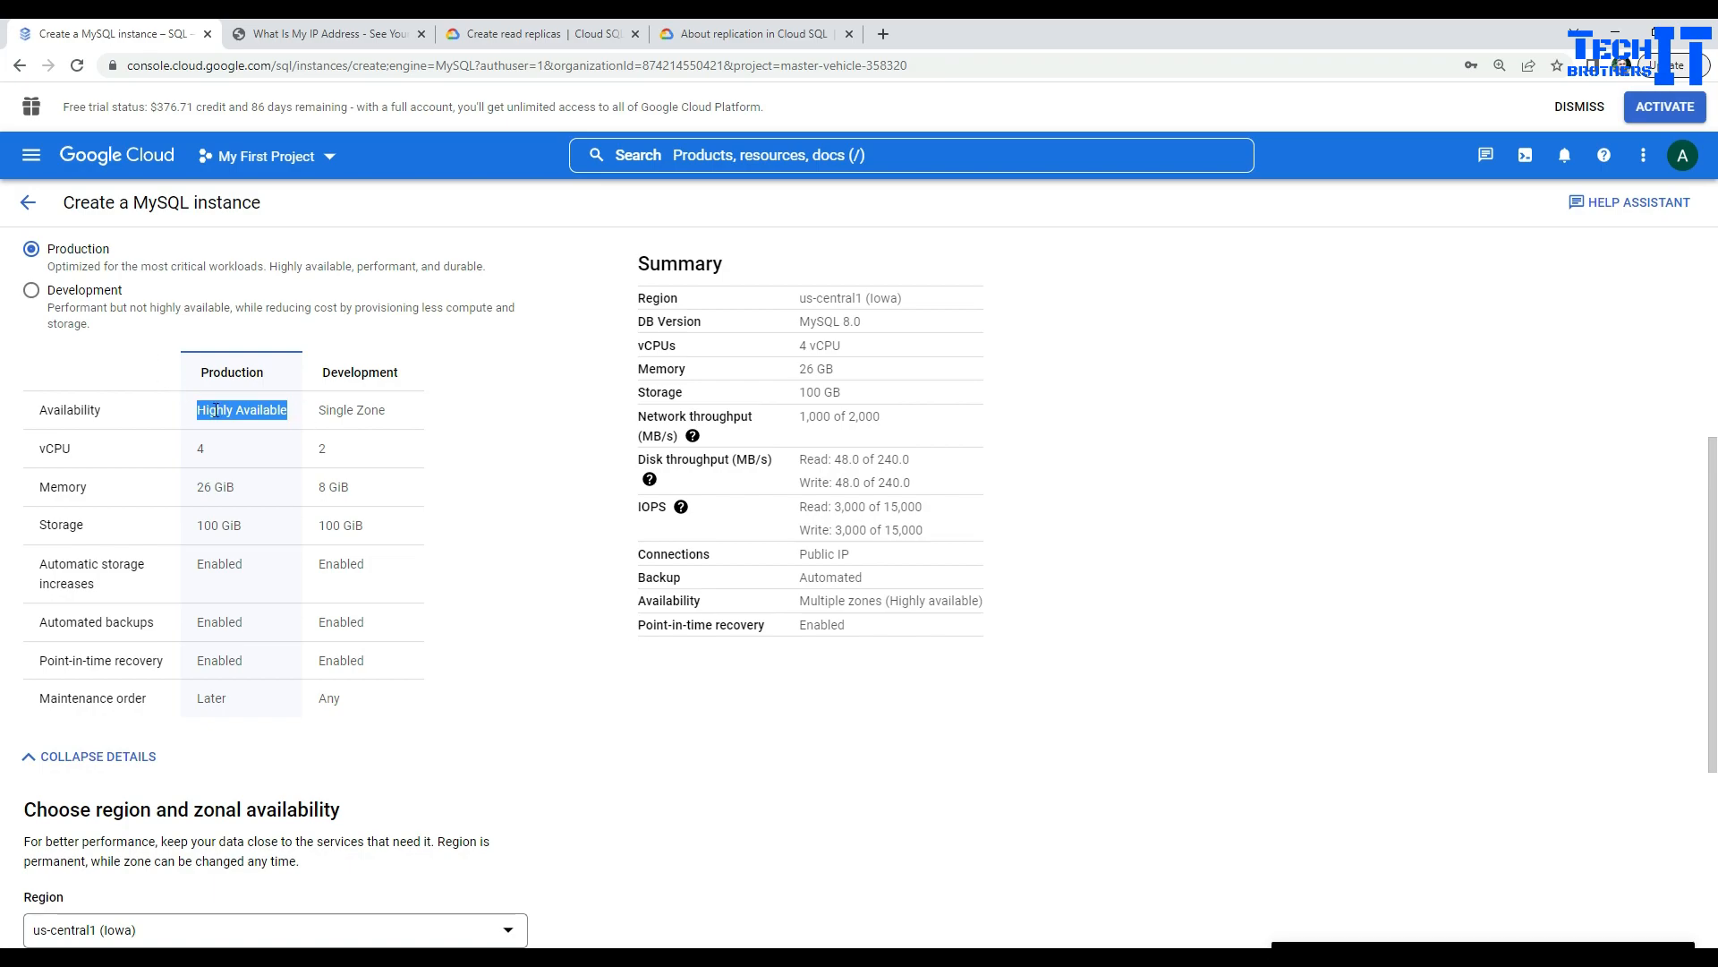
left_click_drag(320, 412, 392, 414)
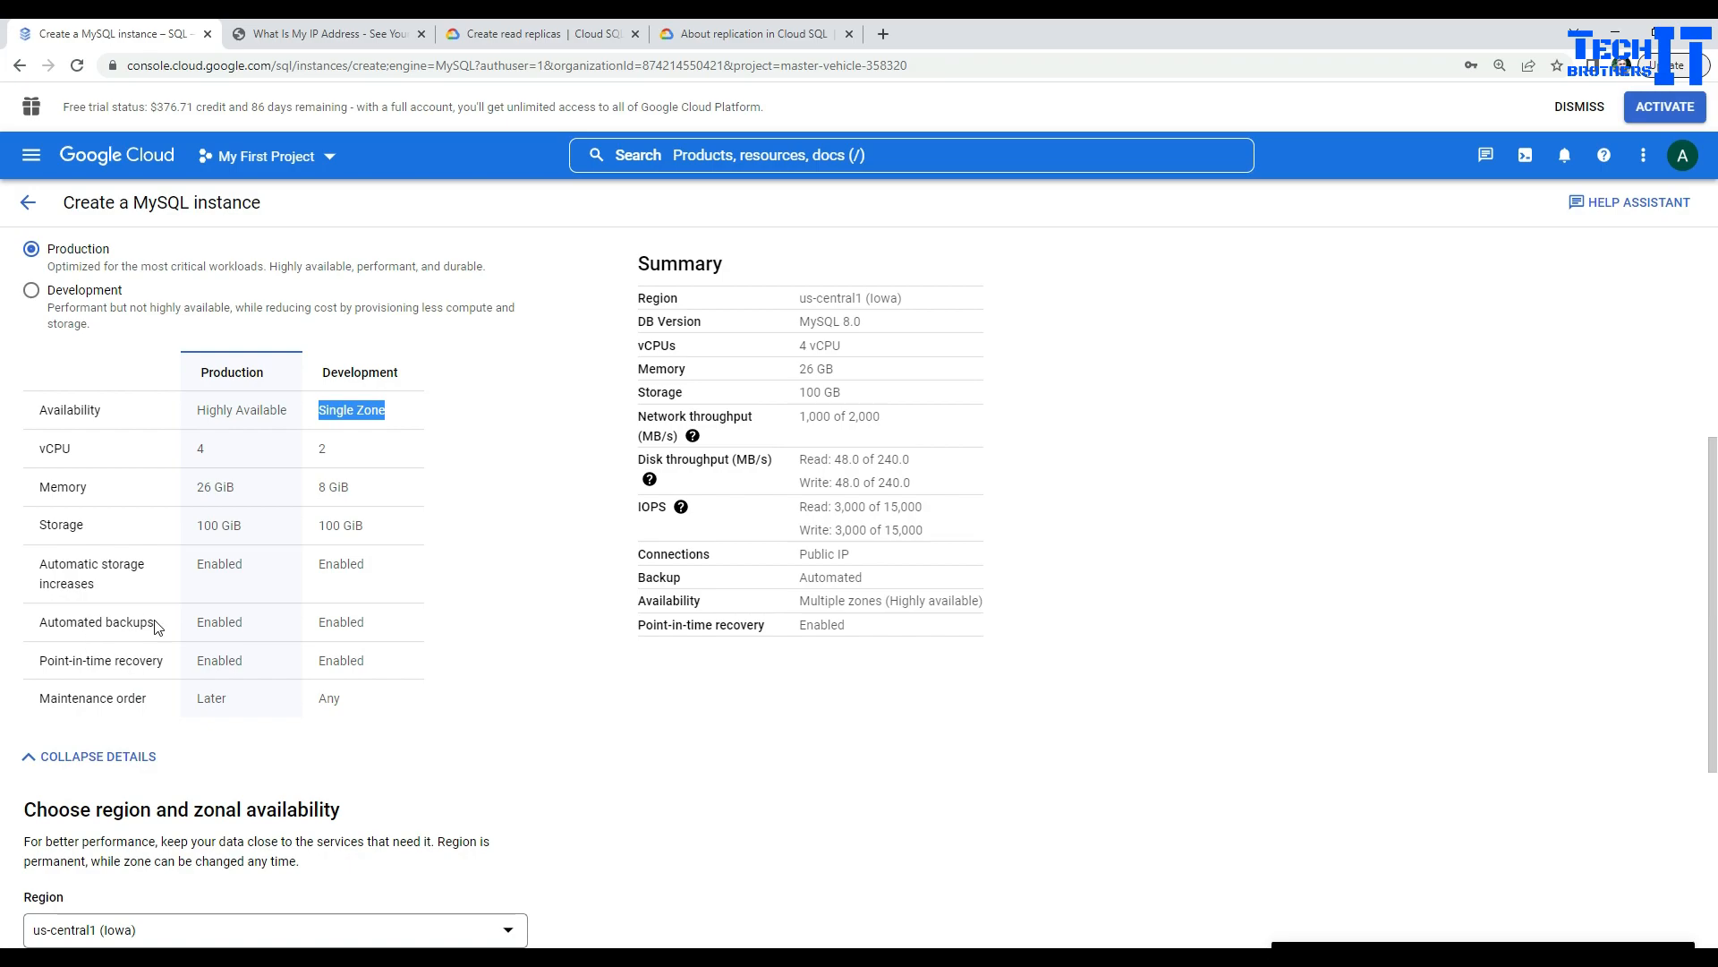
Step: Set the instance's region to us-east1 (South Carolina)
scroll(155, 627, "down", 4)
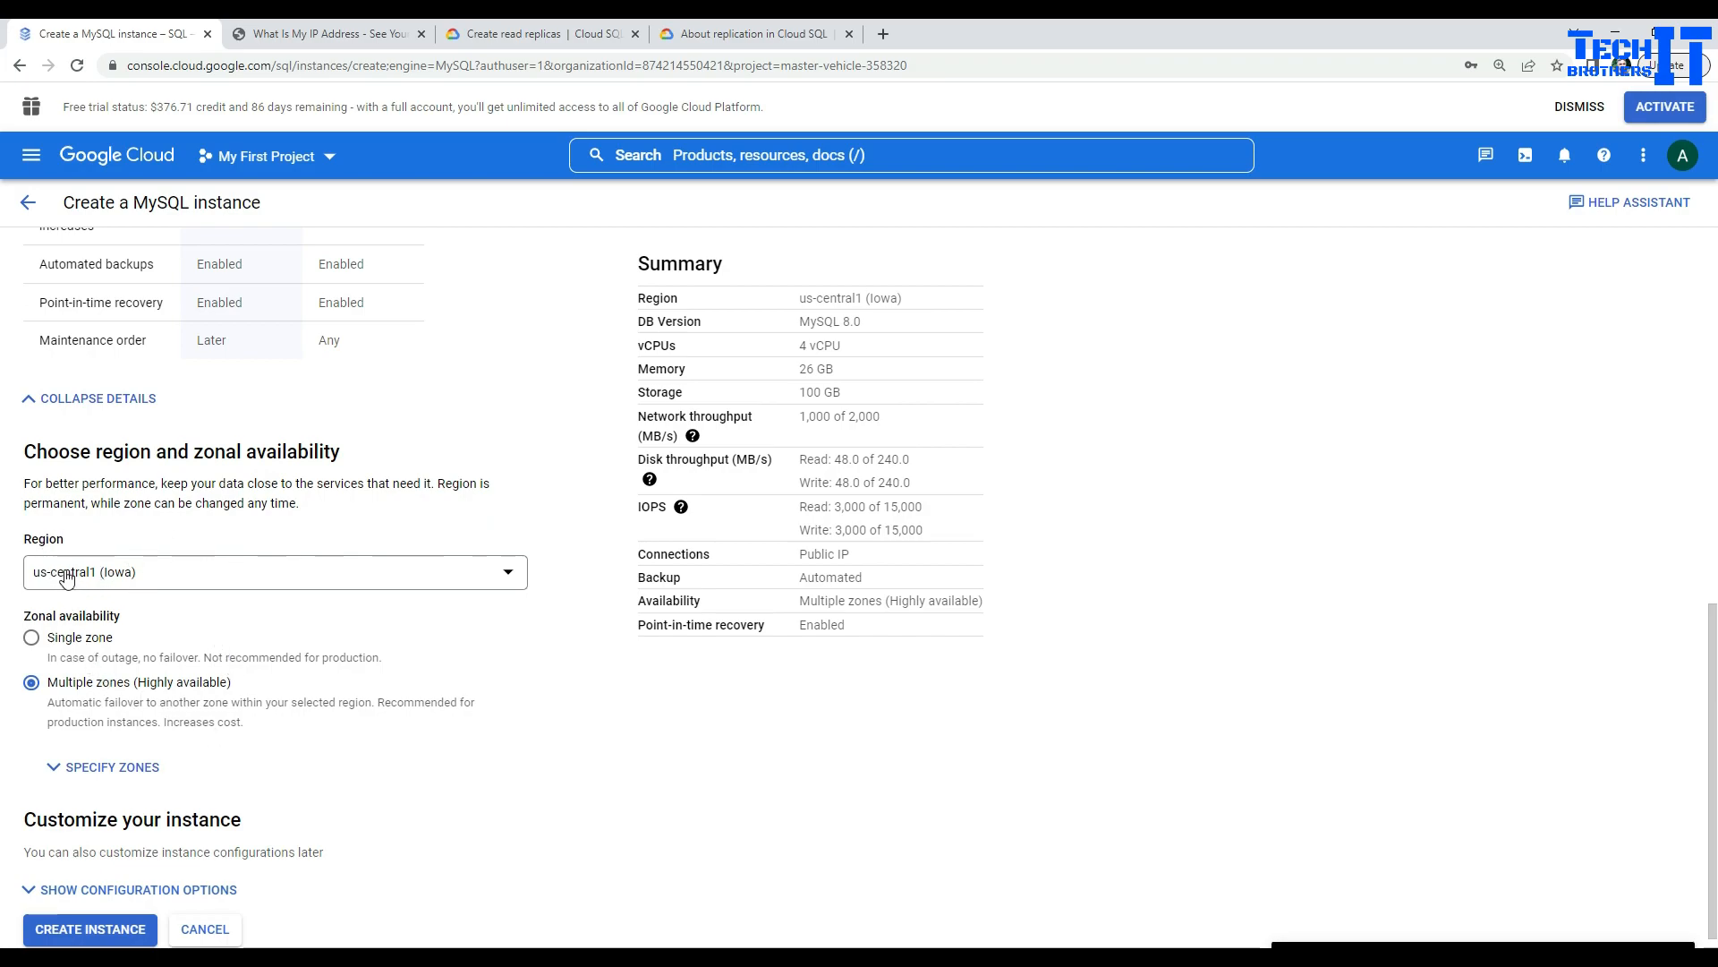
left_click(162, 578)
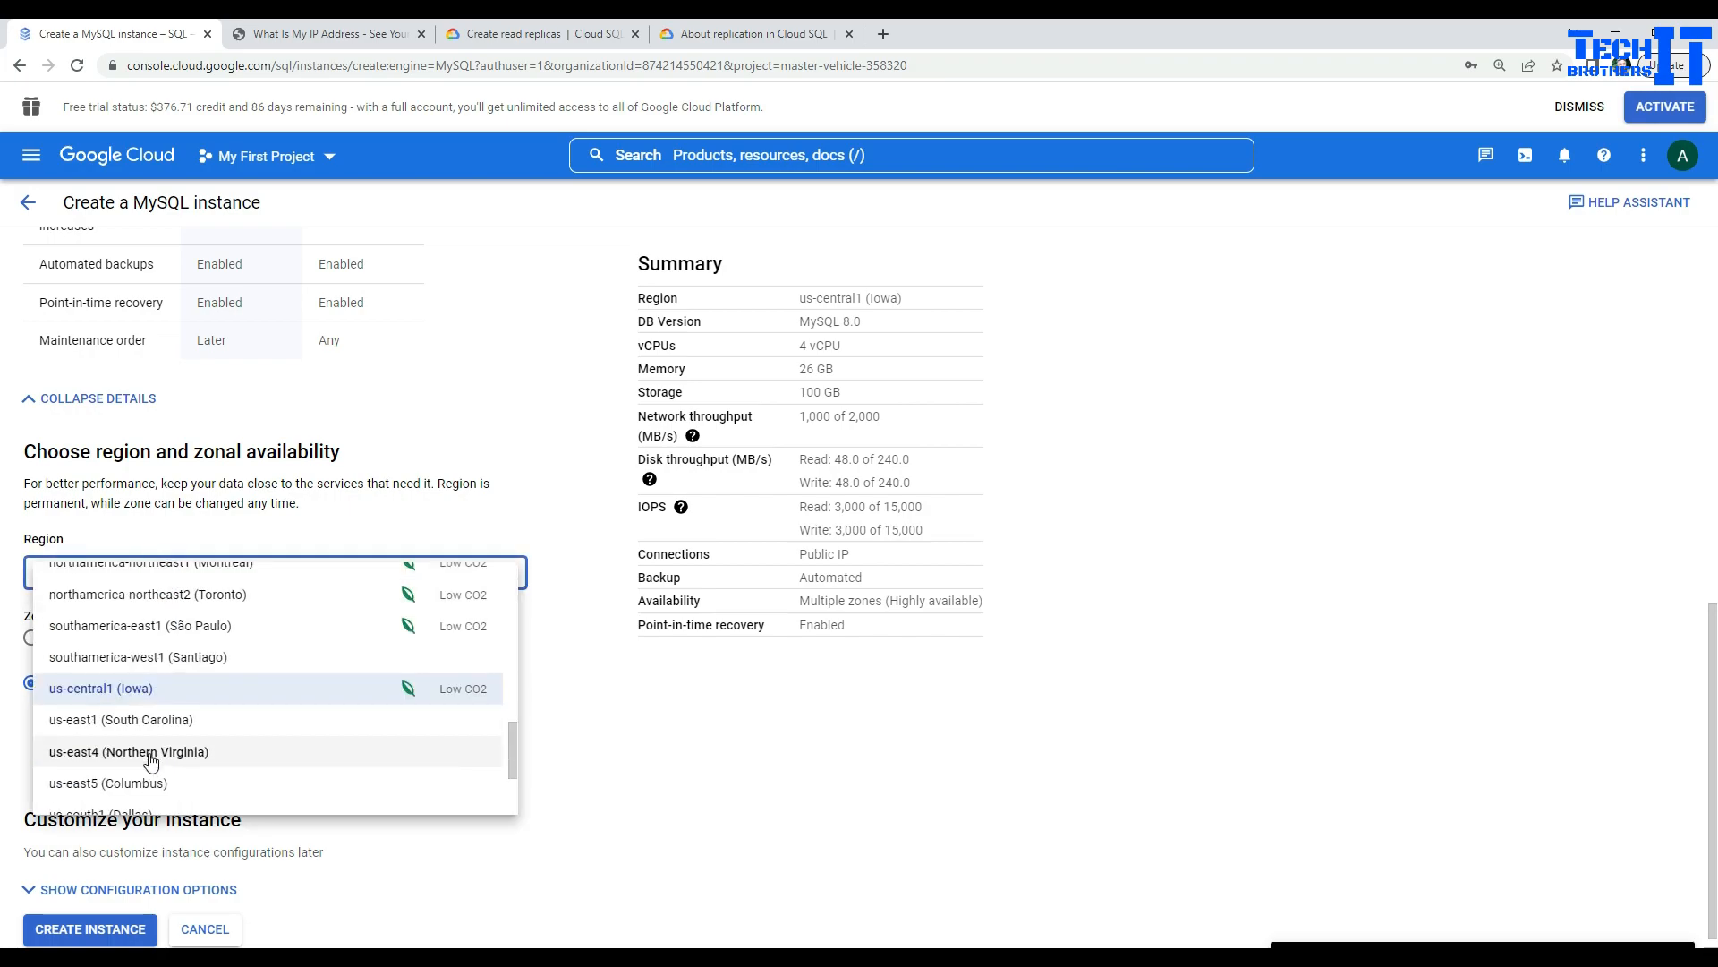
left_click(159, 722)
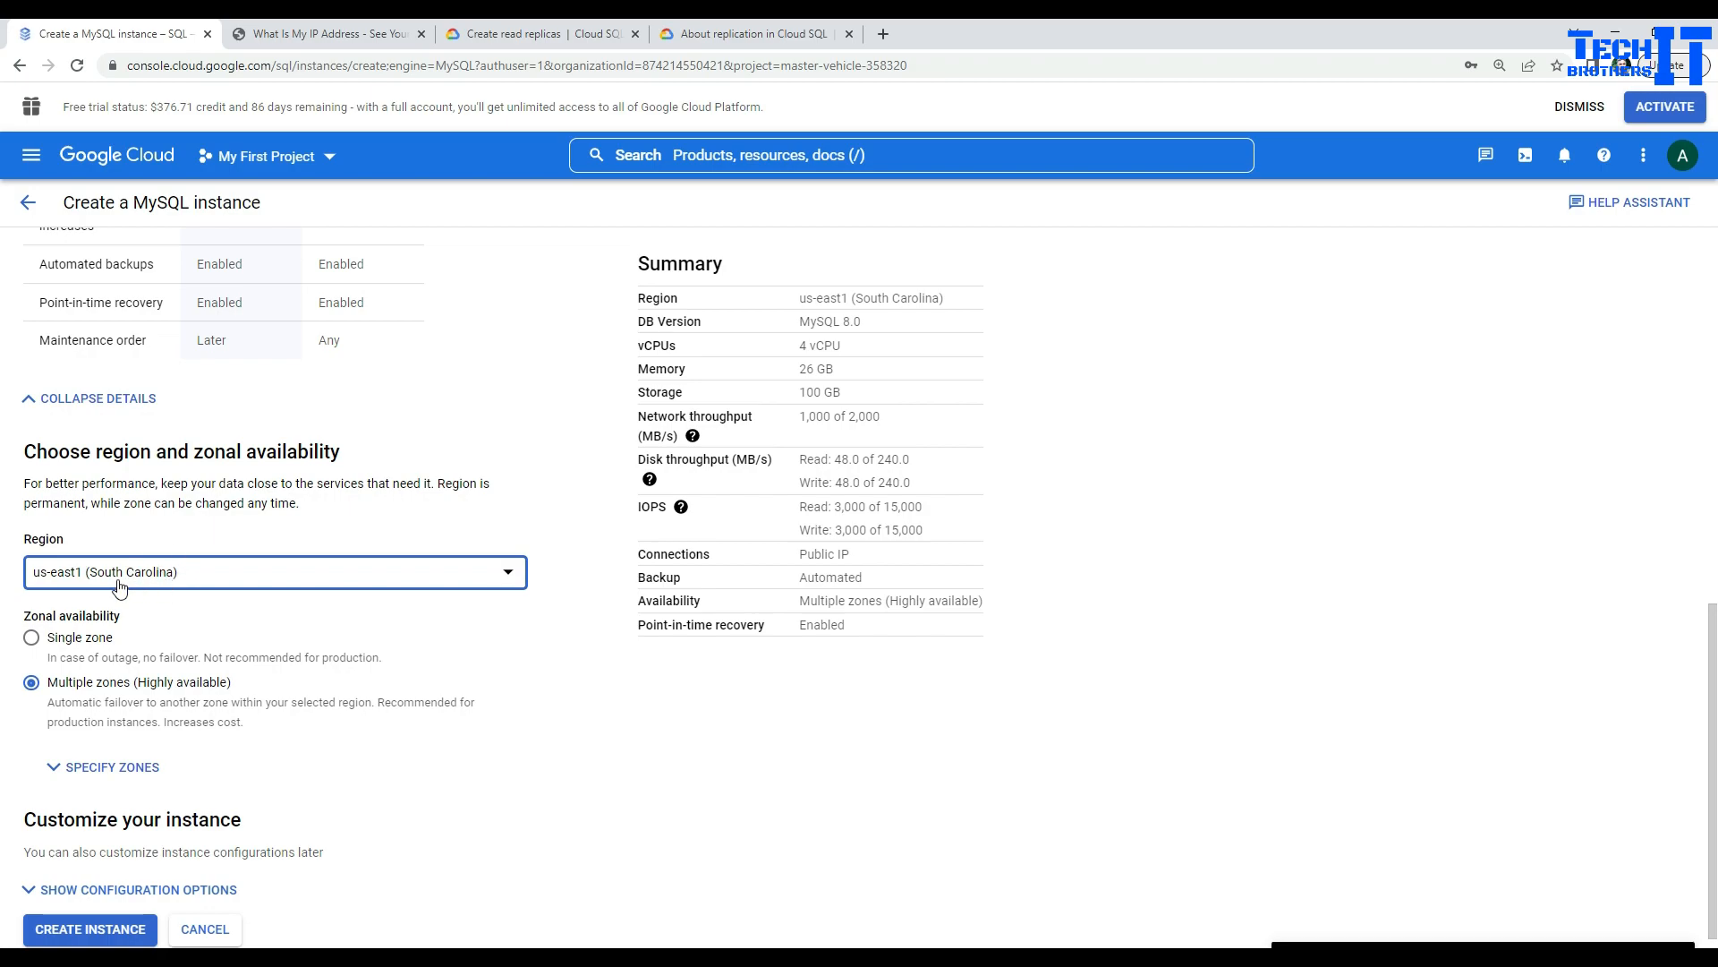
Step: Choose multiple-zone availability with us-east1-b as the primary zone and us-east1-c as the secondary zone
scroll(207, 621, "down", 1)
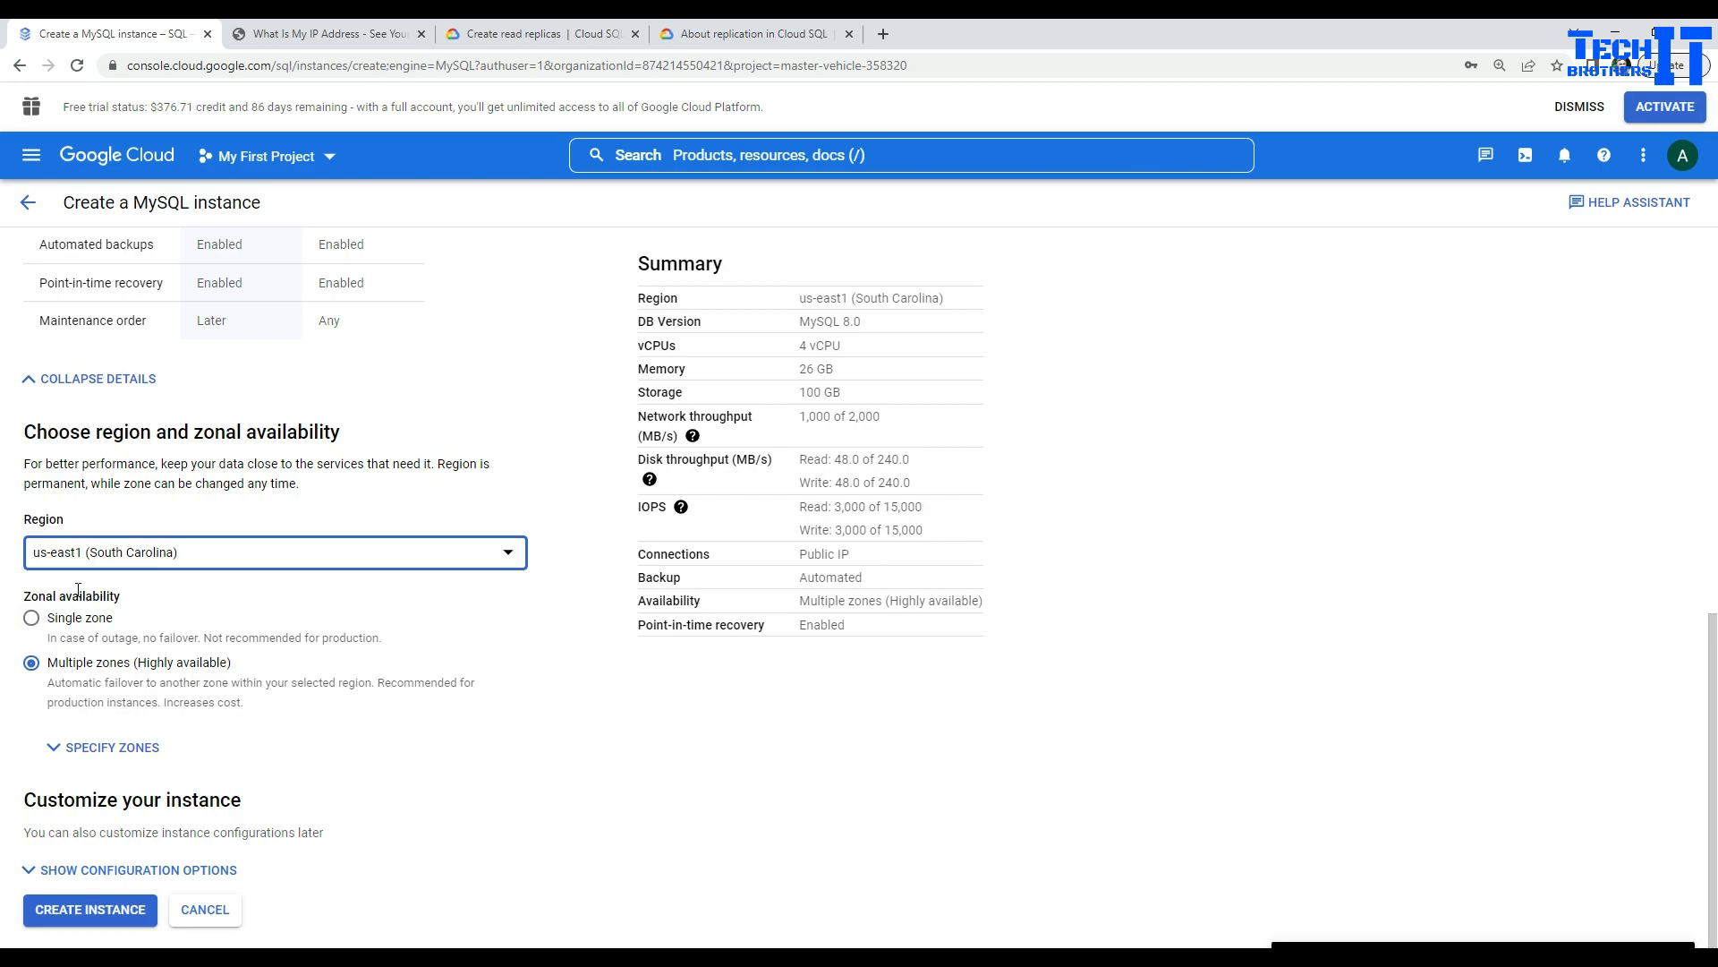
left_click(32, 618)
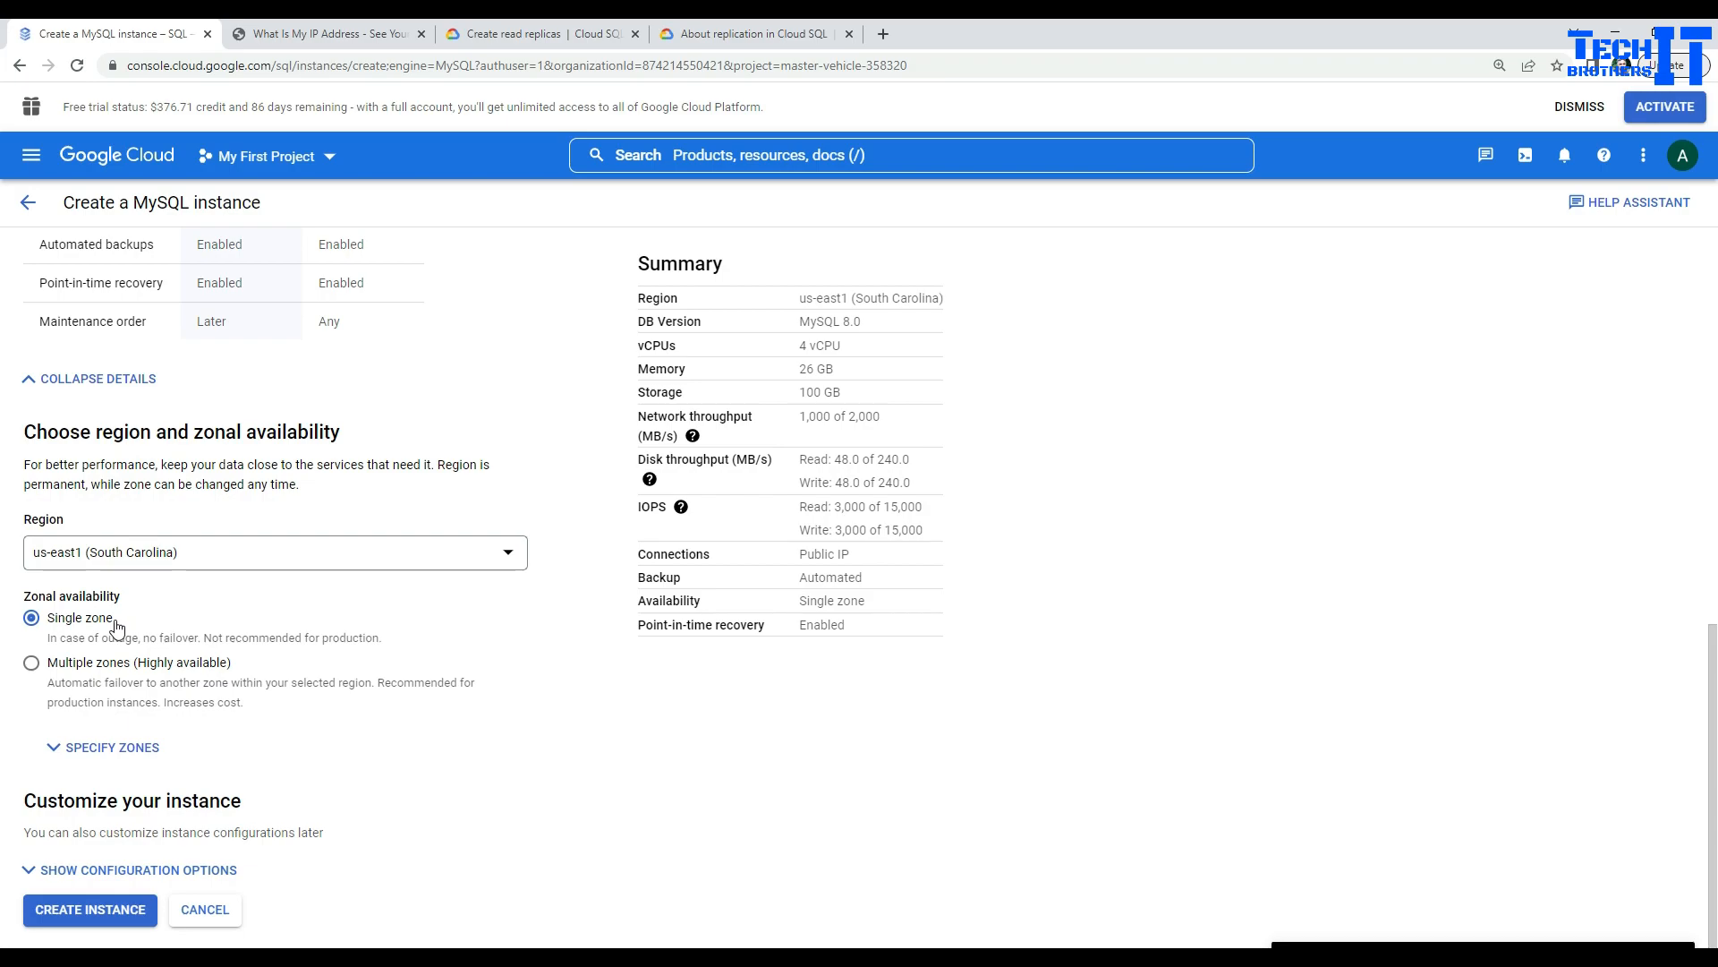
left_click(33, 667)
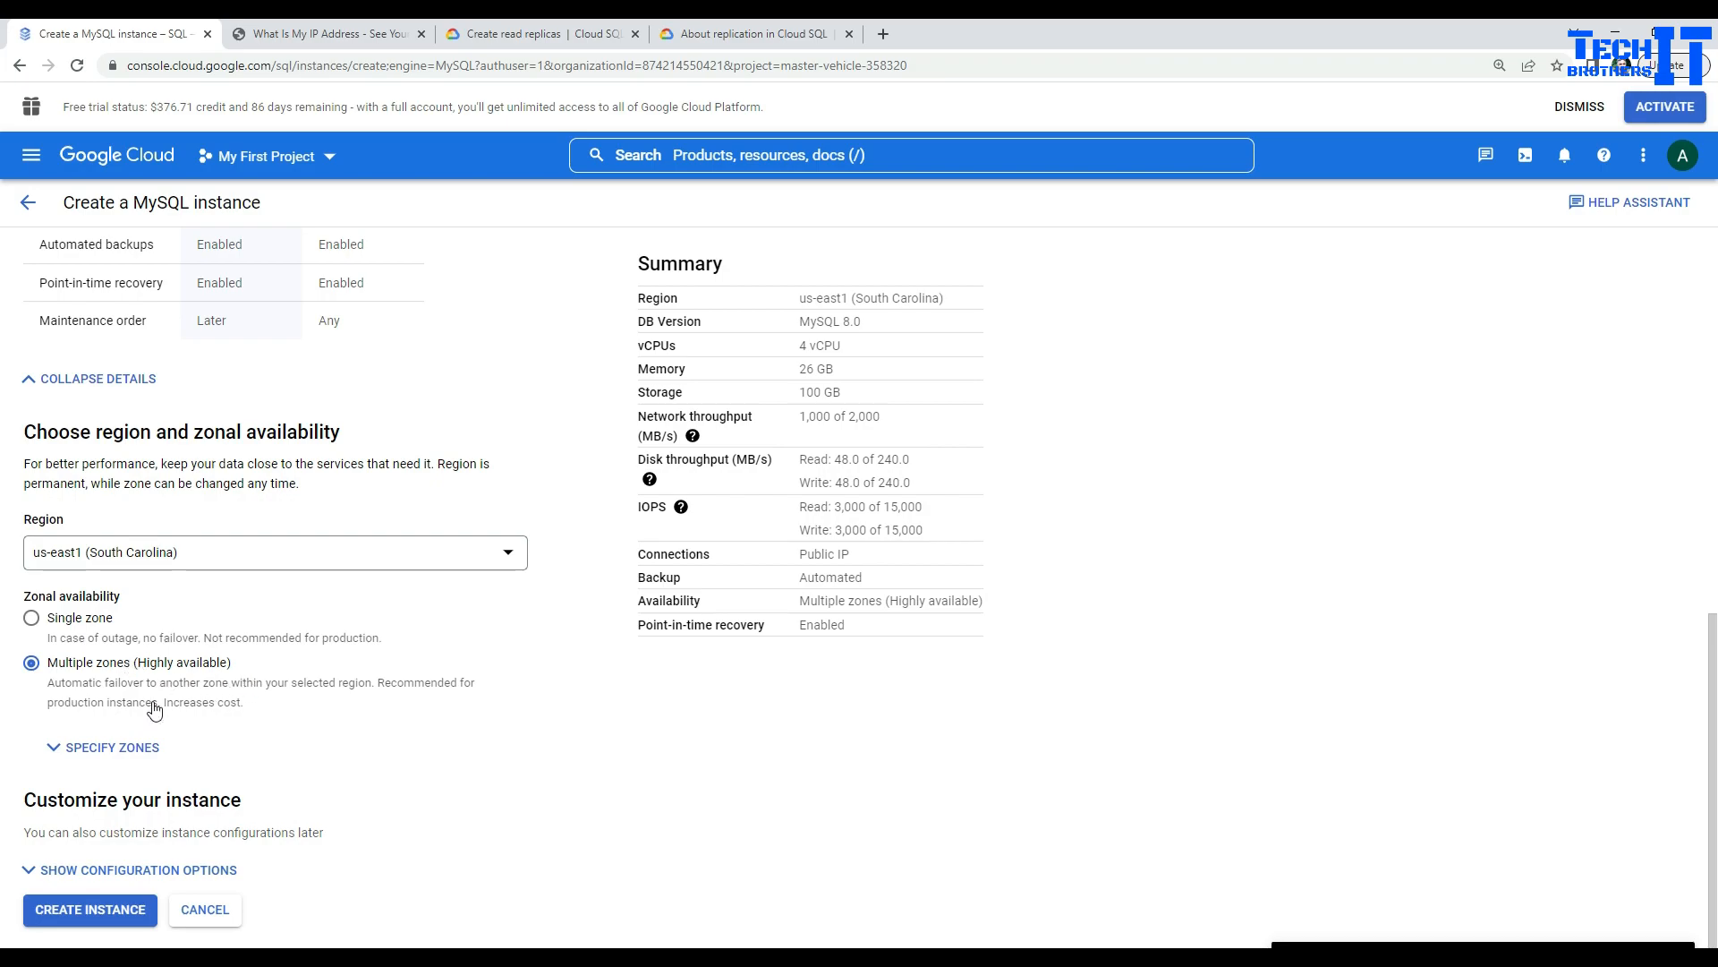
left_click(63, 754)
scroll(76, 716, "down", 1)
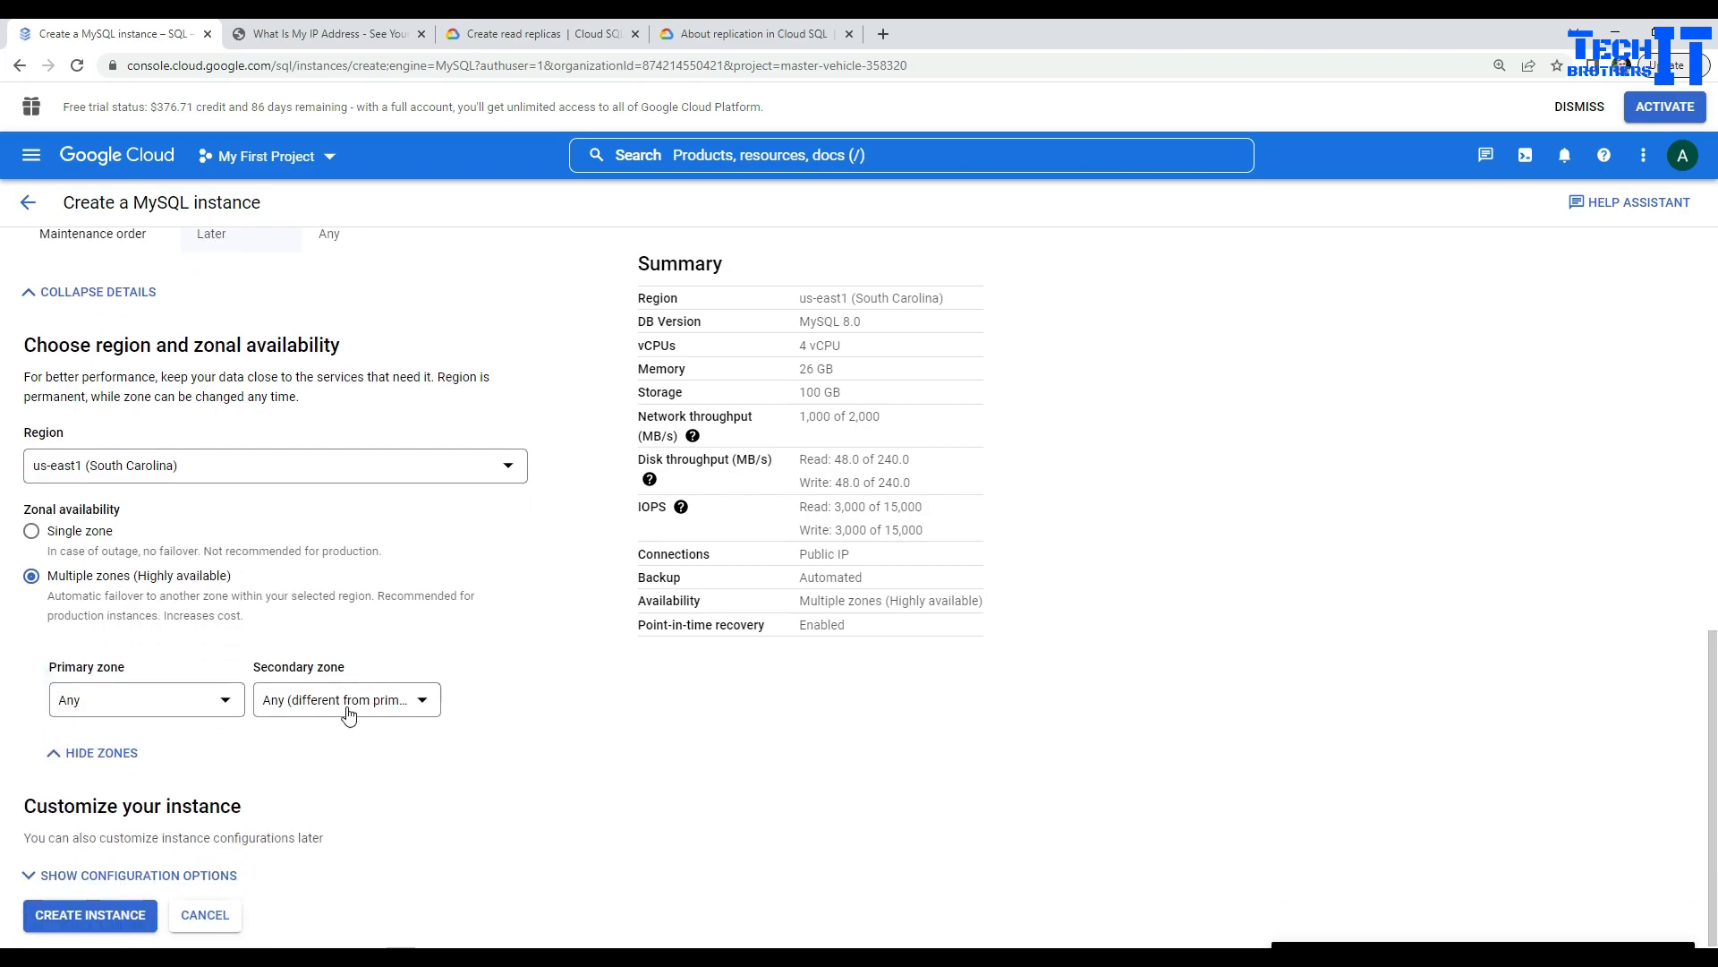
left_click(143, 695)
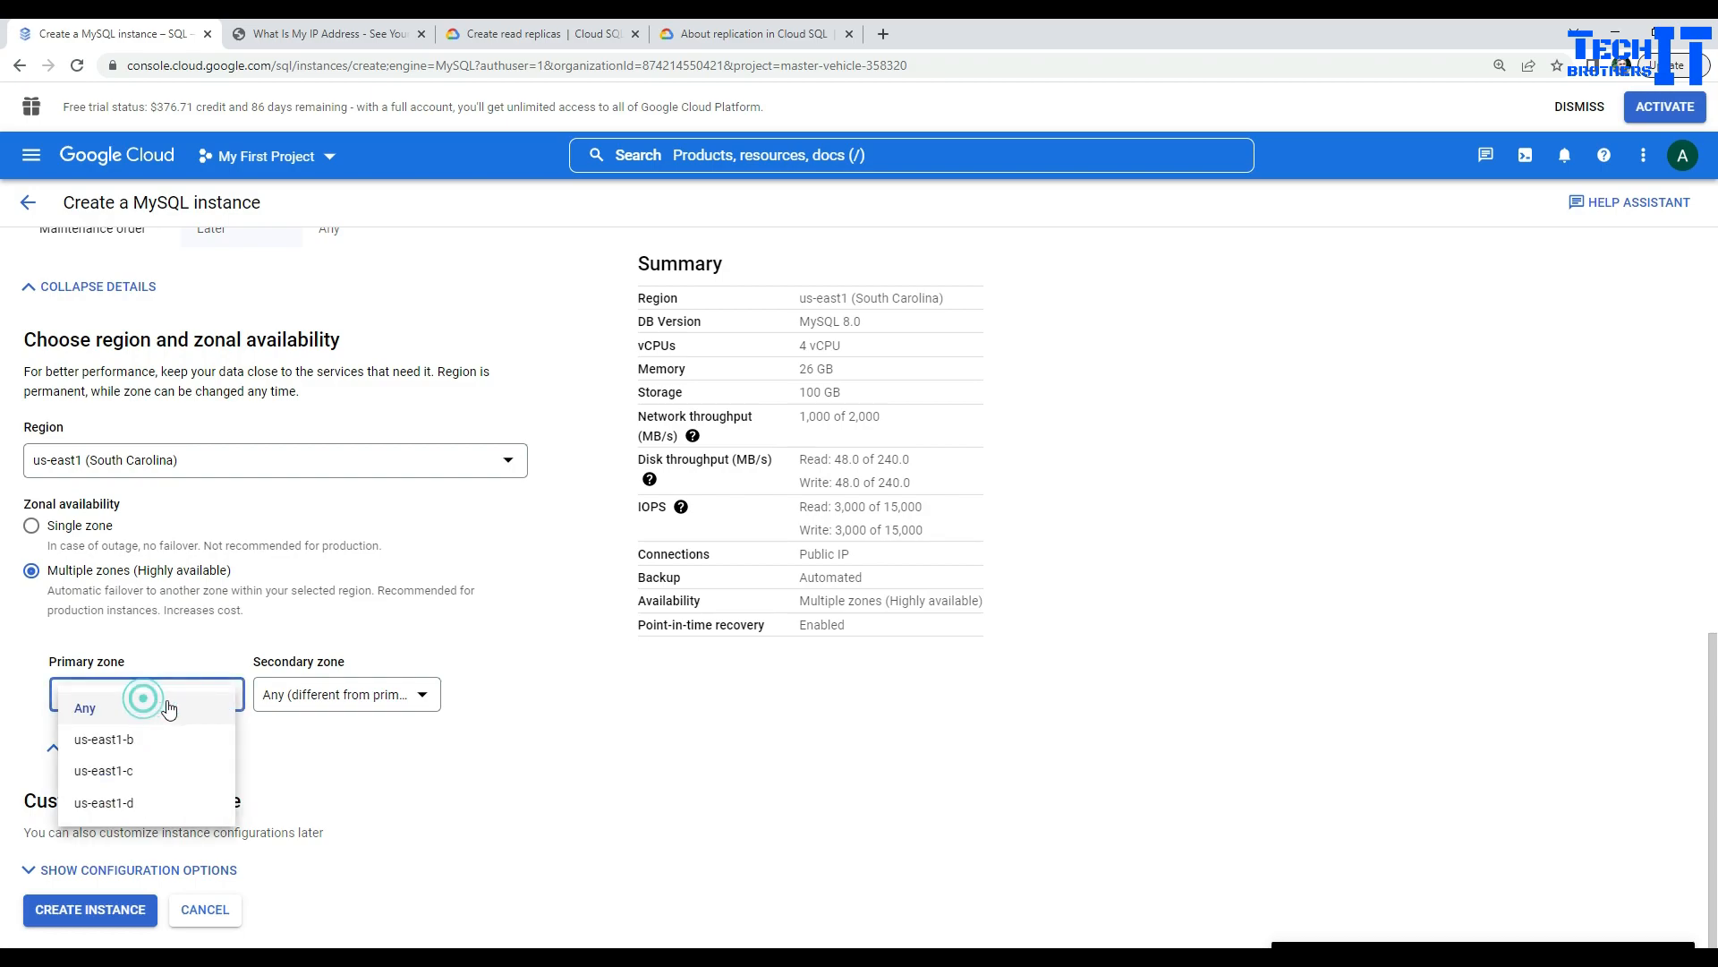
left_click(114, 743)
left_click(309, 702)
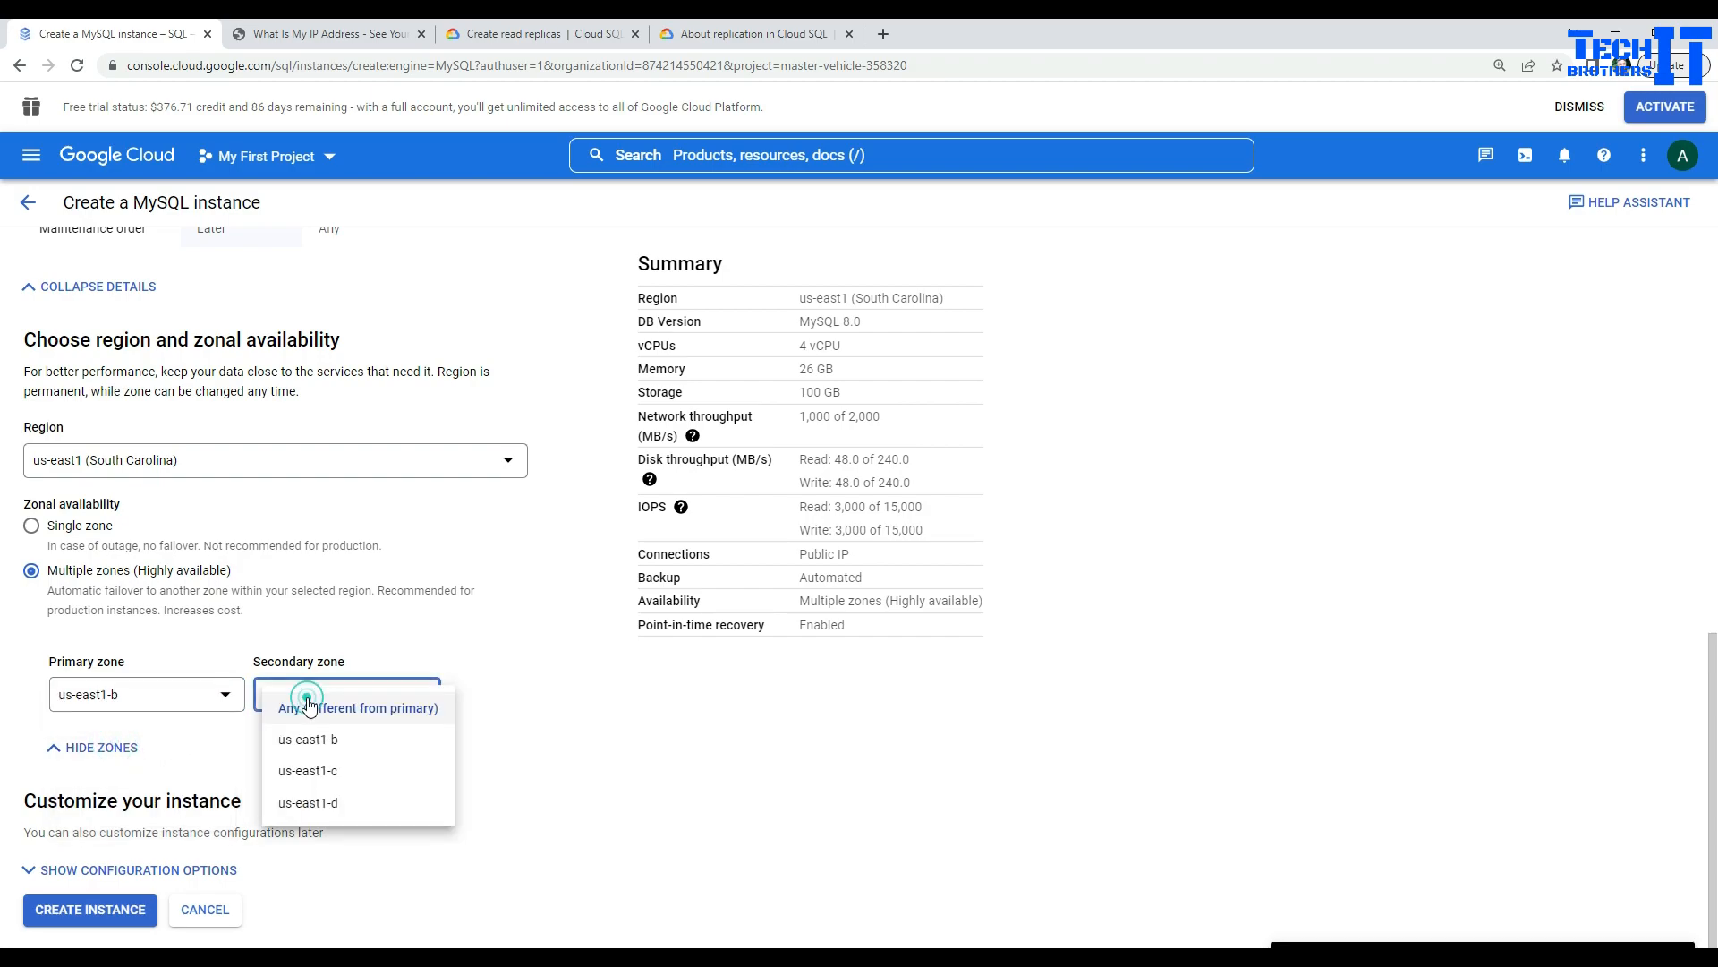
left_click(309, 771)
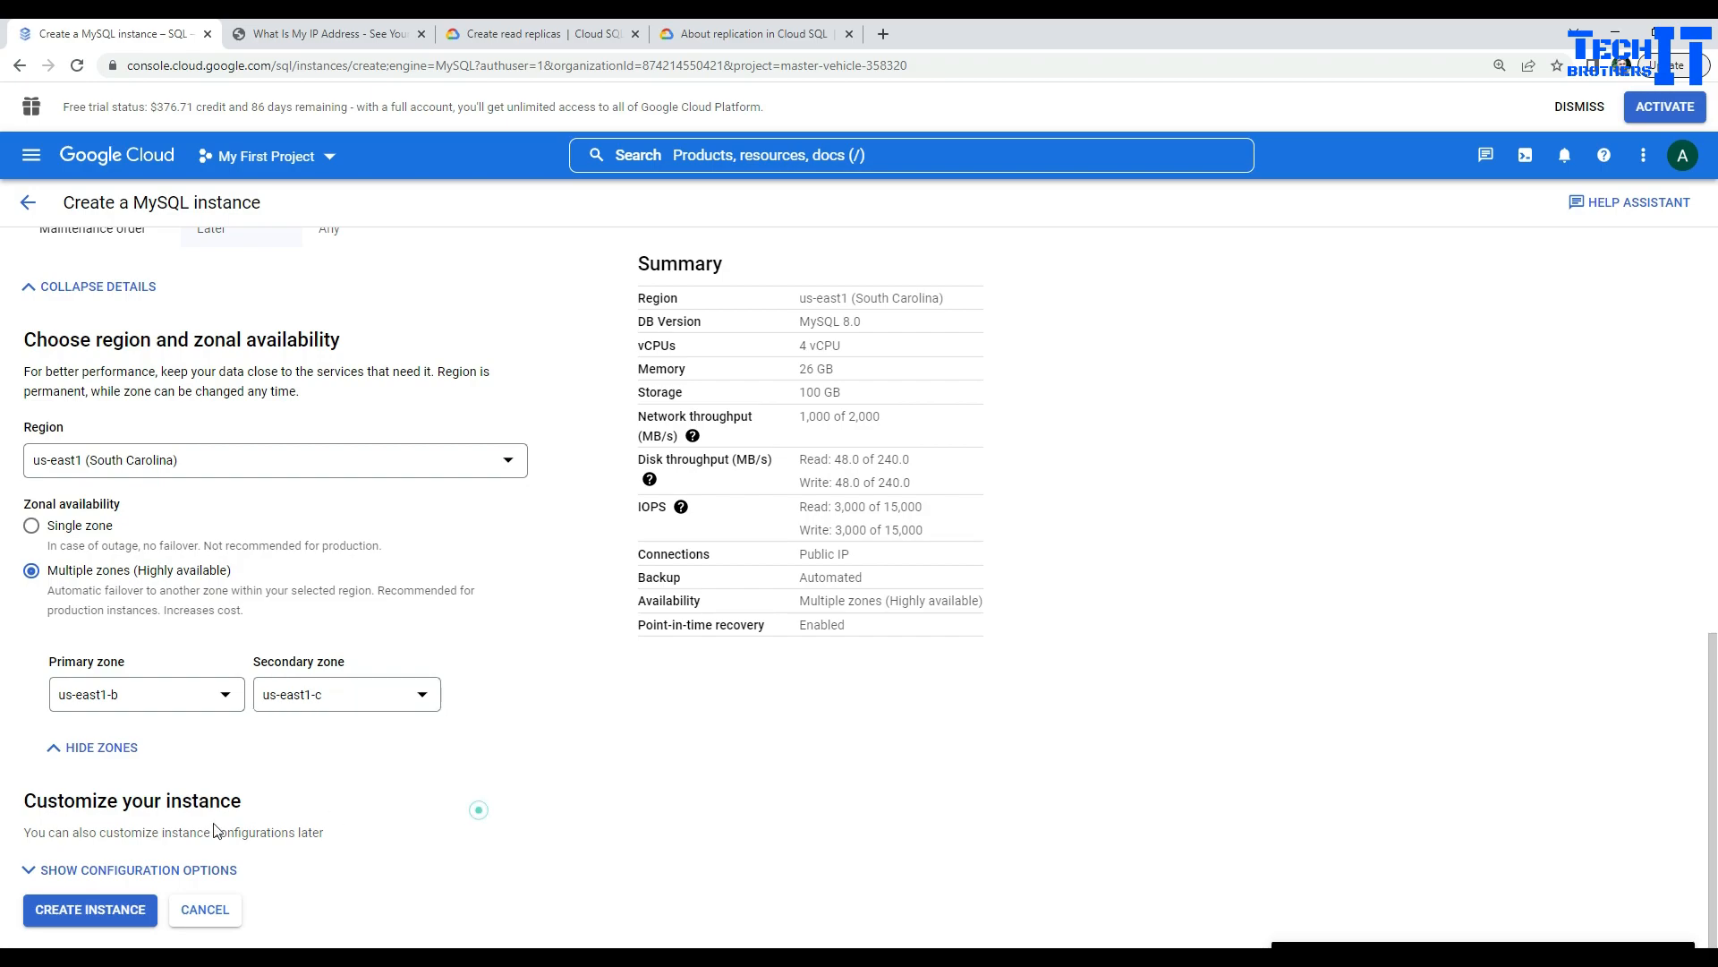
Step: Show the instance's configuration options and choose a custom machine type with 2 vCPUs and 3.75 GB of memory
left_click(60, 870)
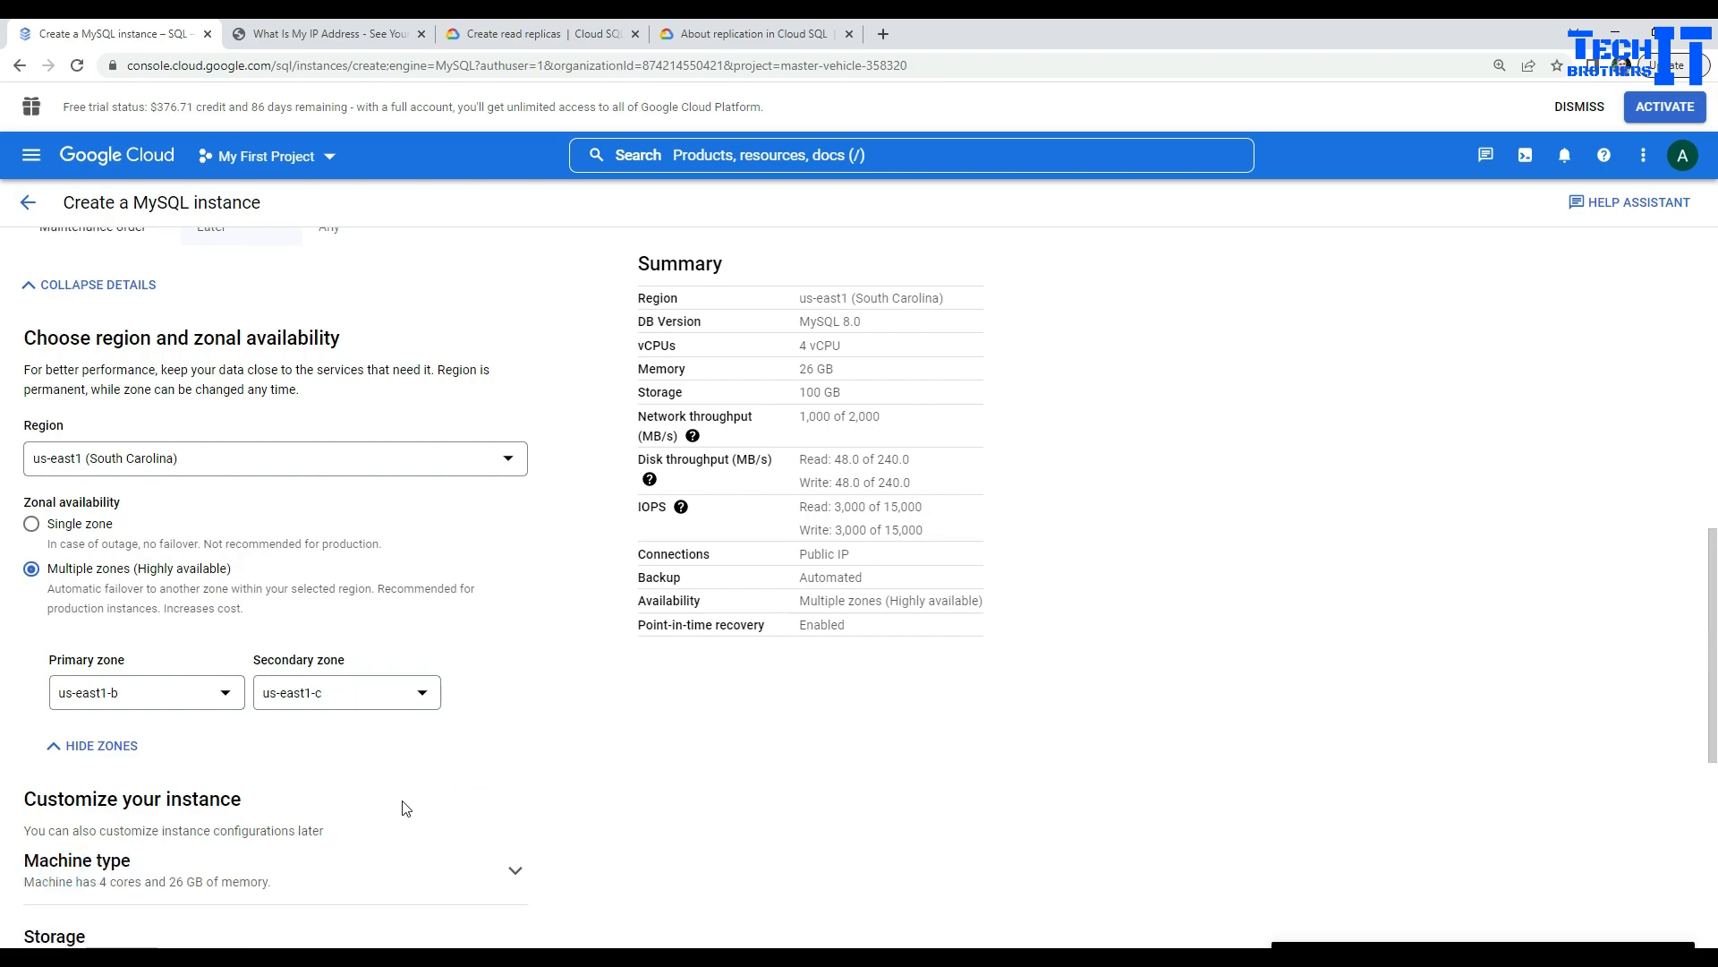
scroll(405, 808, "down", 4)
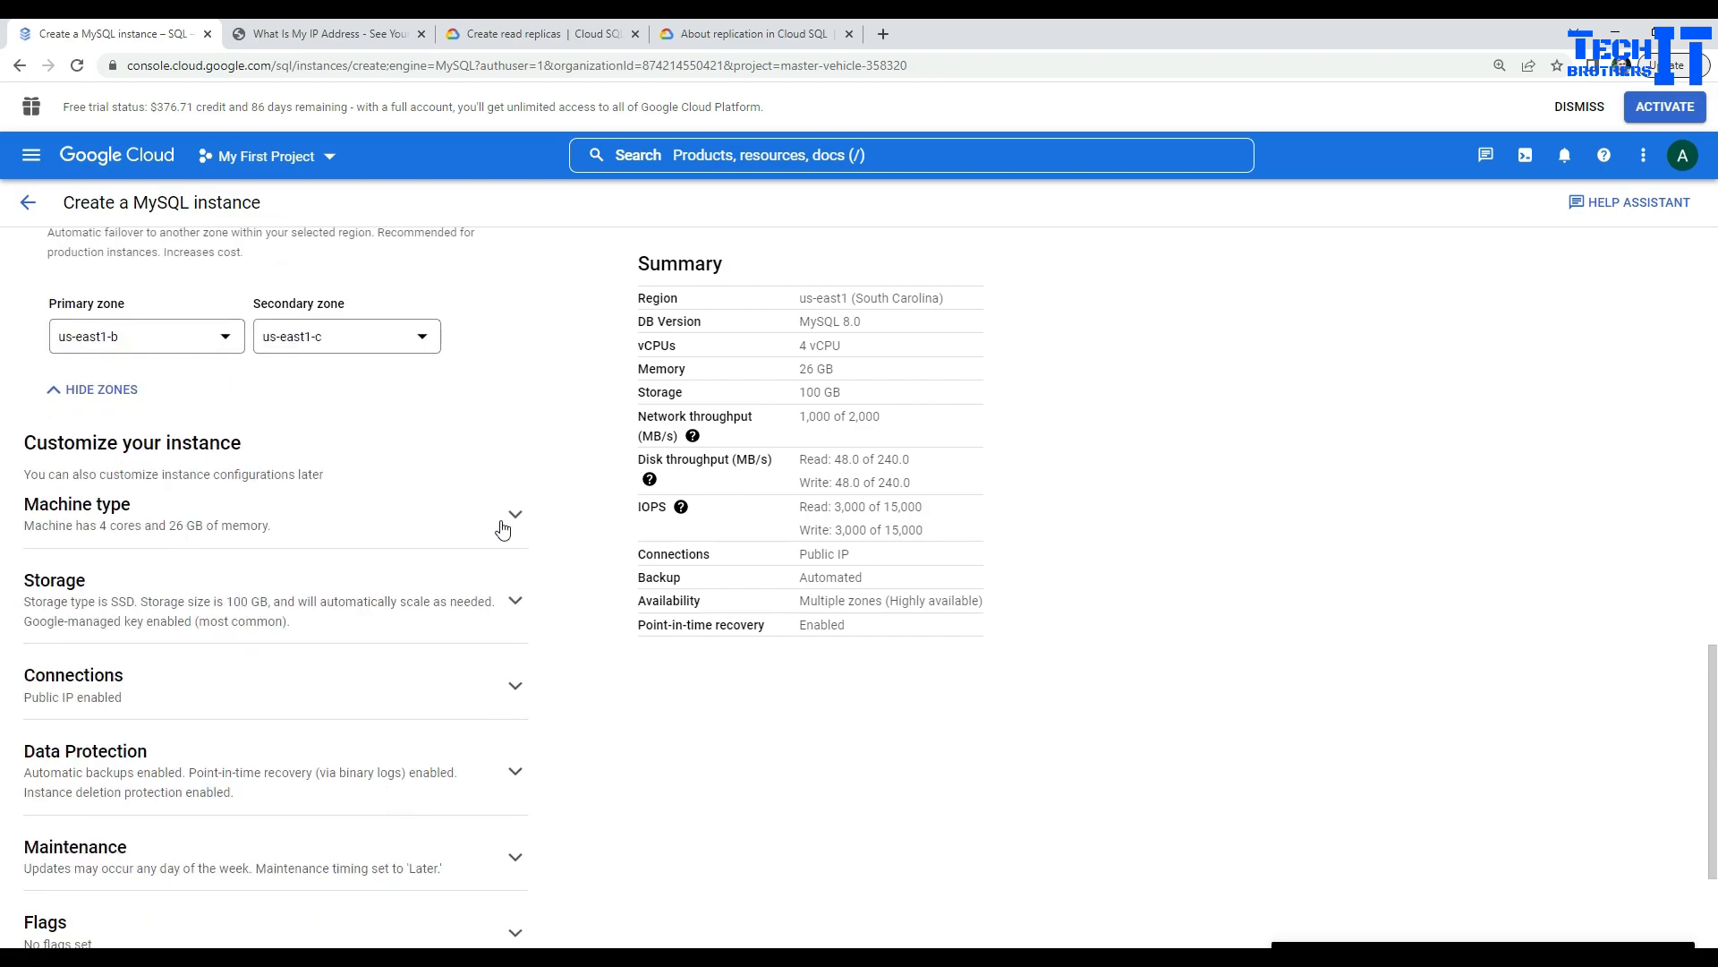
left_click(514, 517)
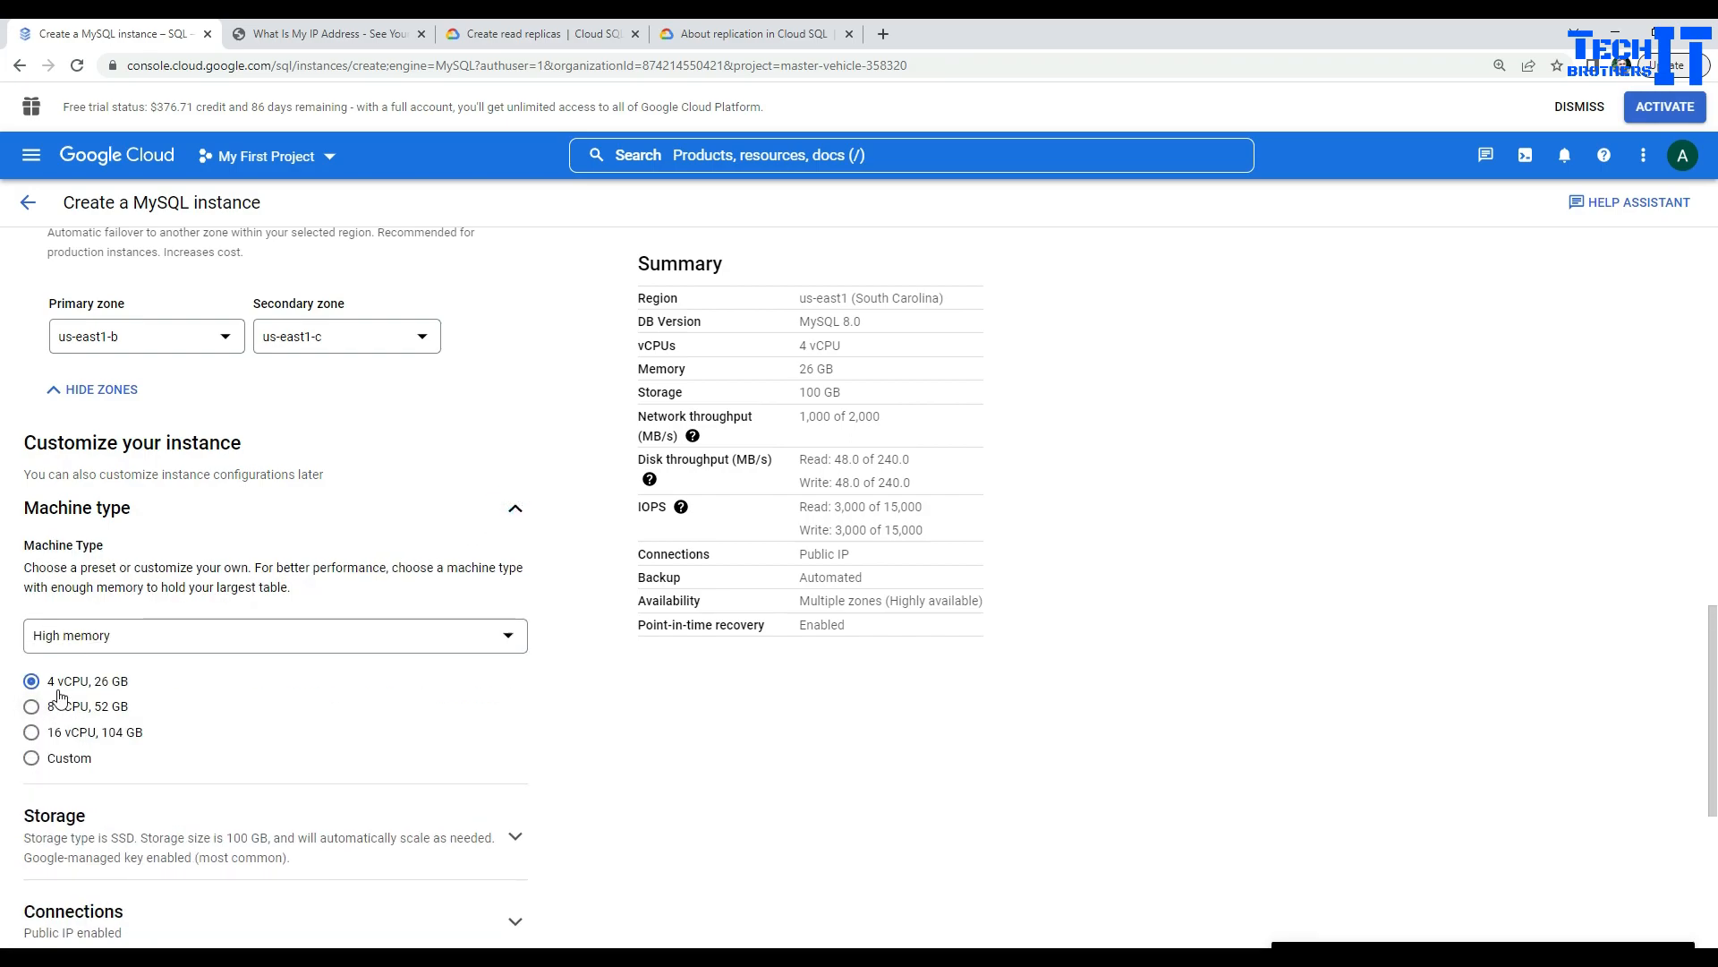
left_click(31, 758)
scroll(118, 567, "down", 3)
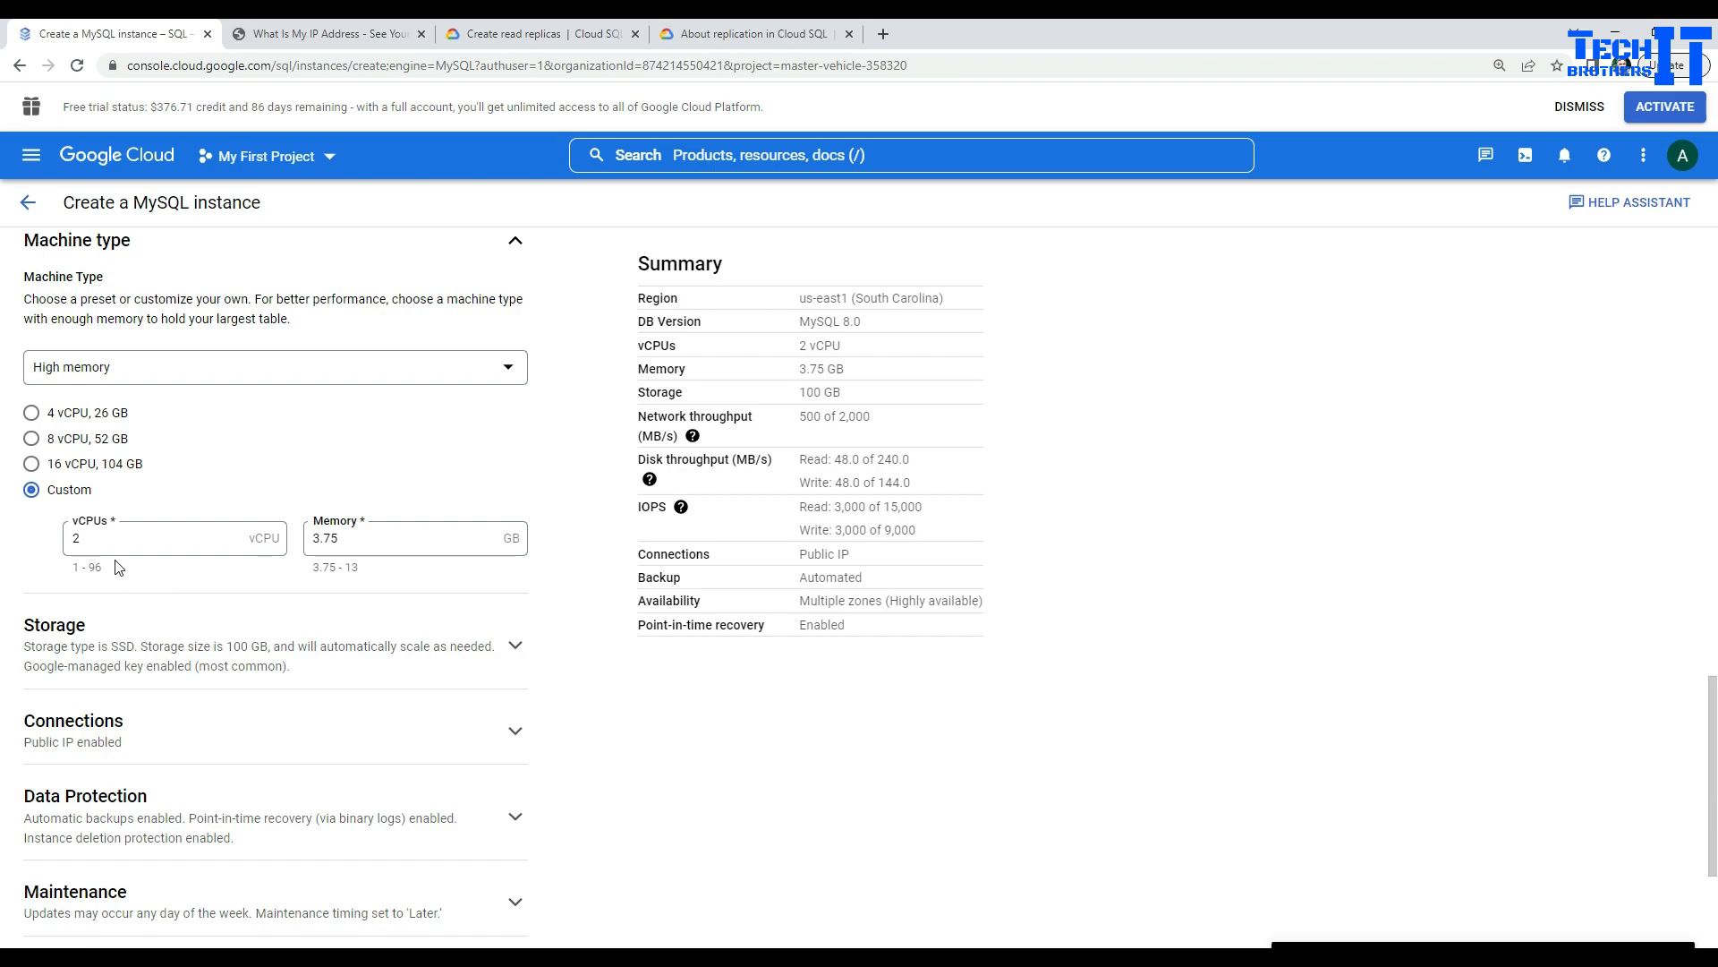
left_click(93, 537)
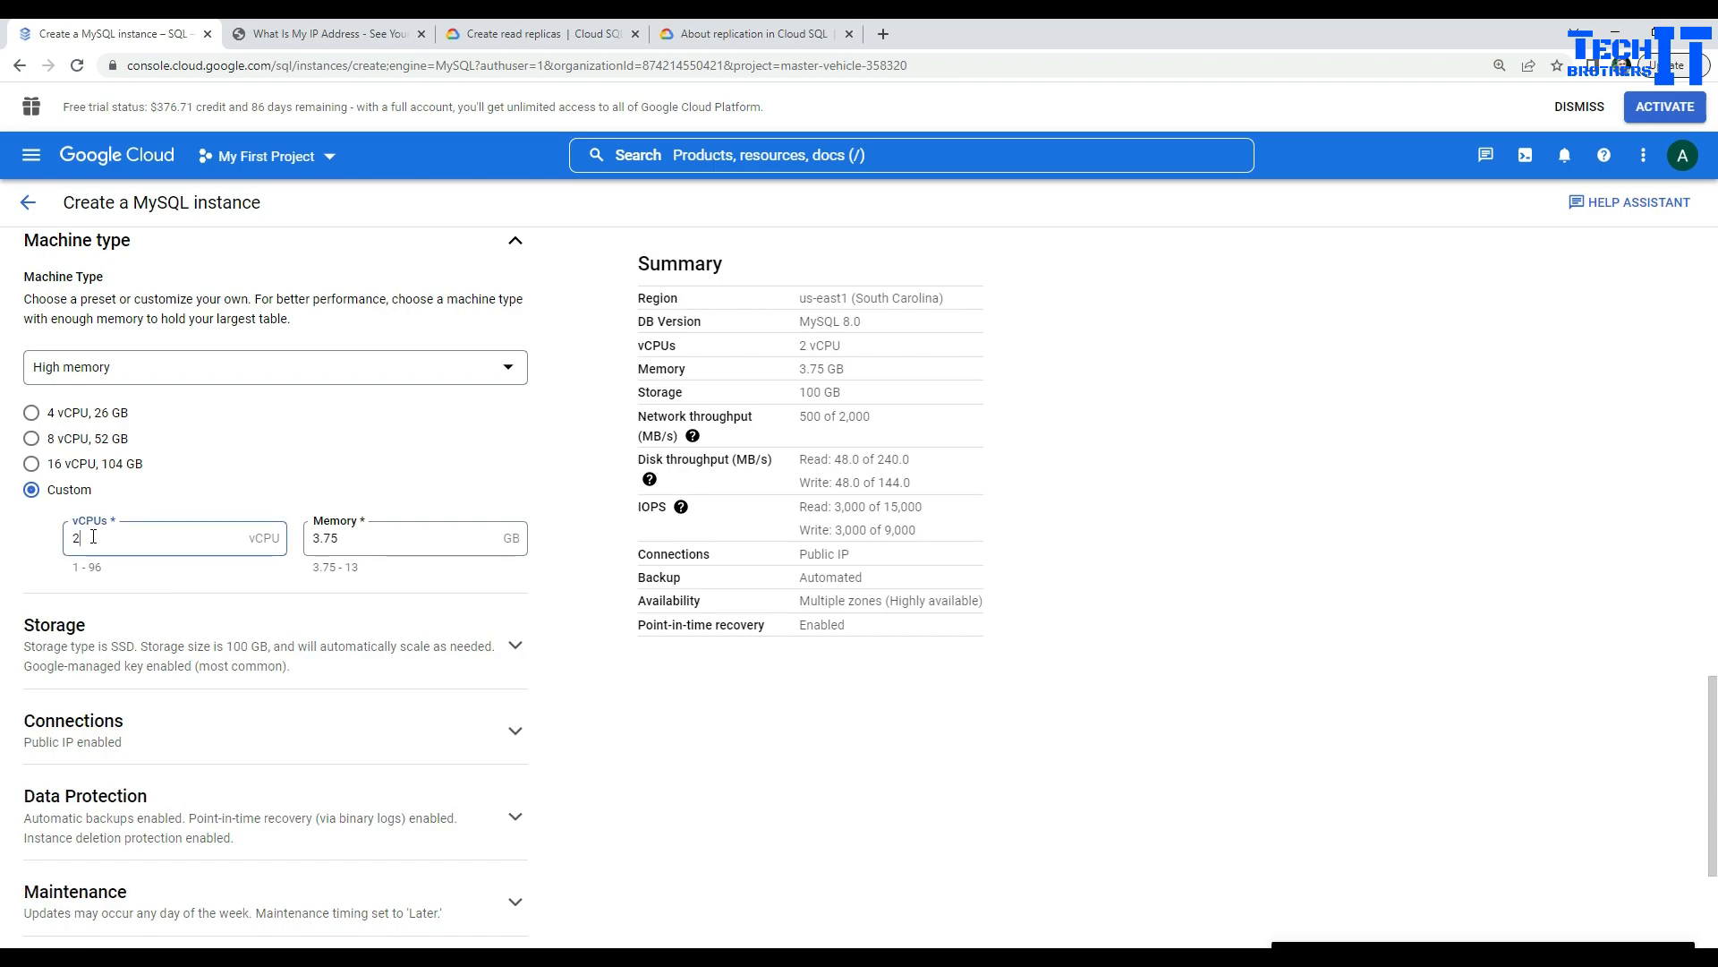
left_click(353, 537)
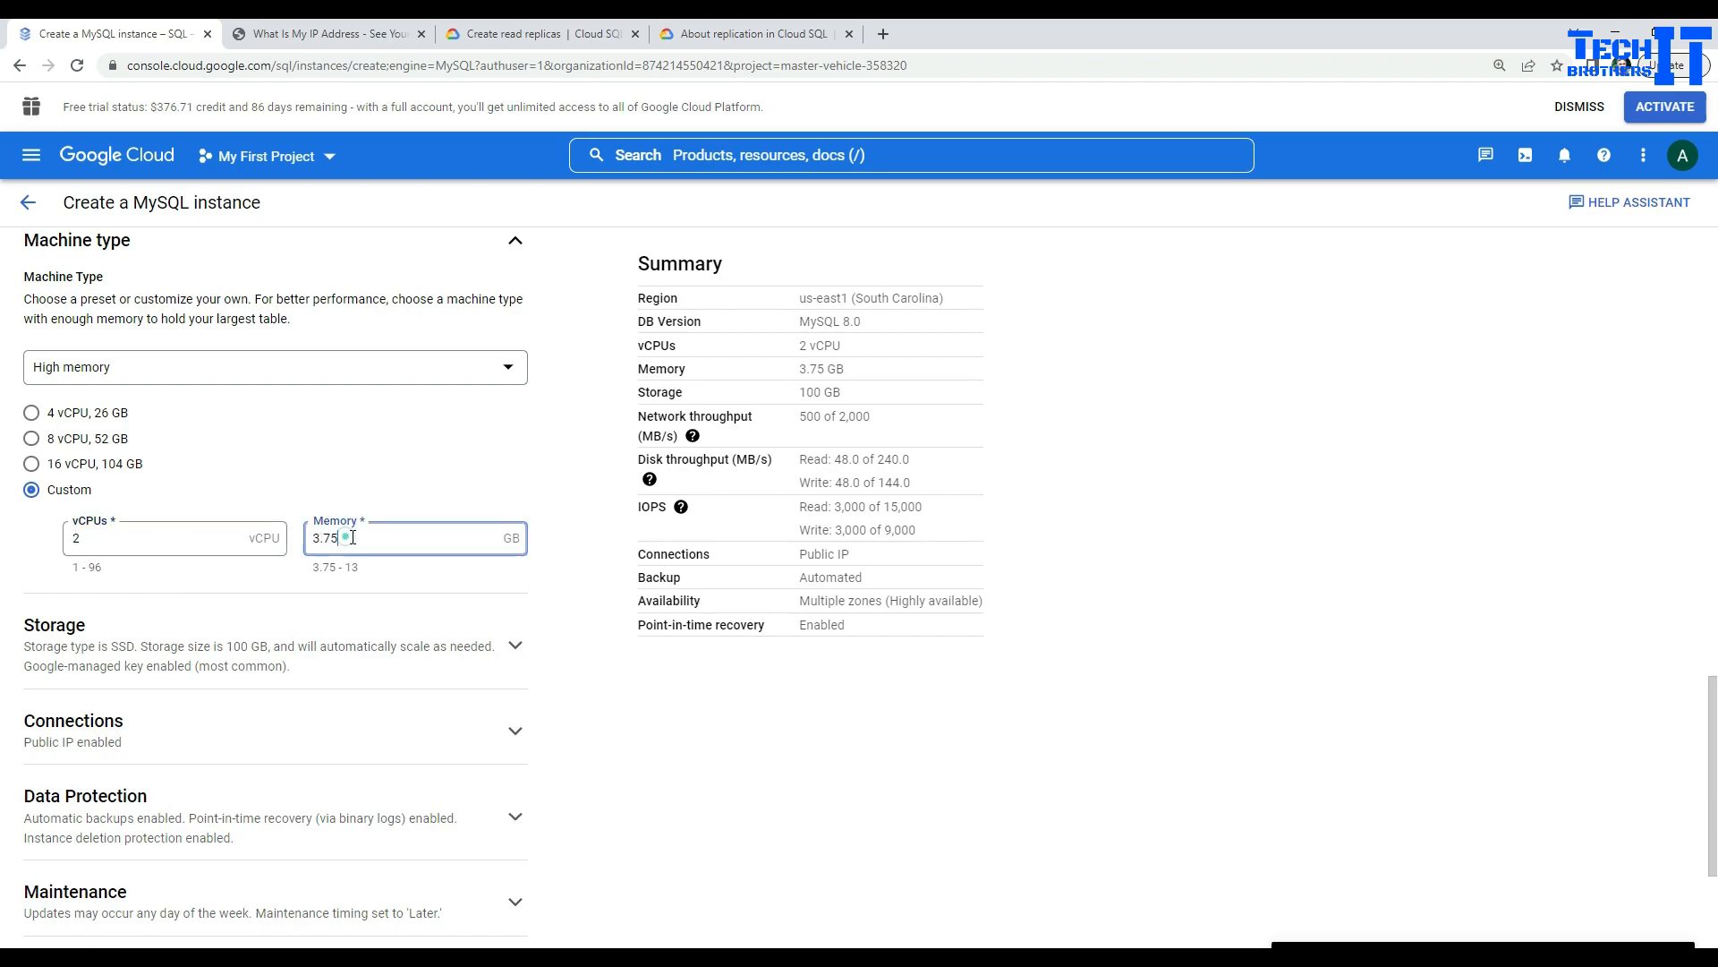
Step: Set the storage capacity to 10 GB and turn off automatic storage increases
left_click(517, 651)
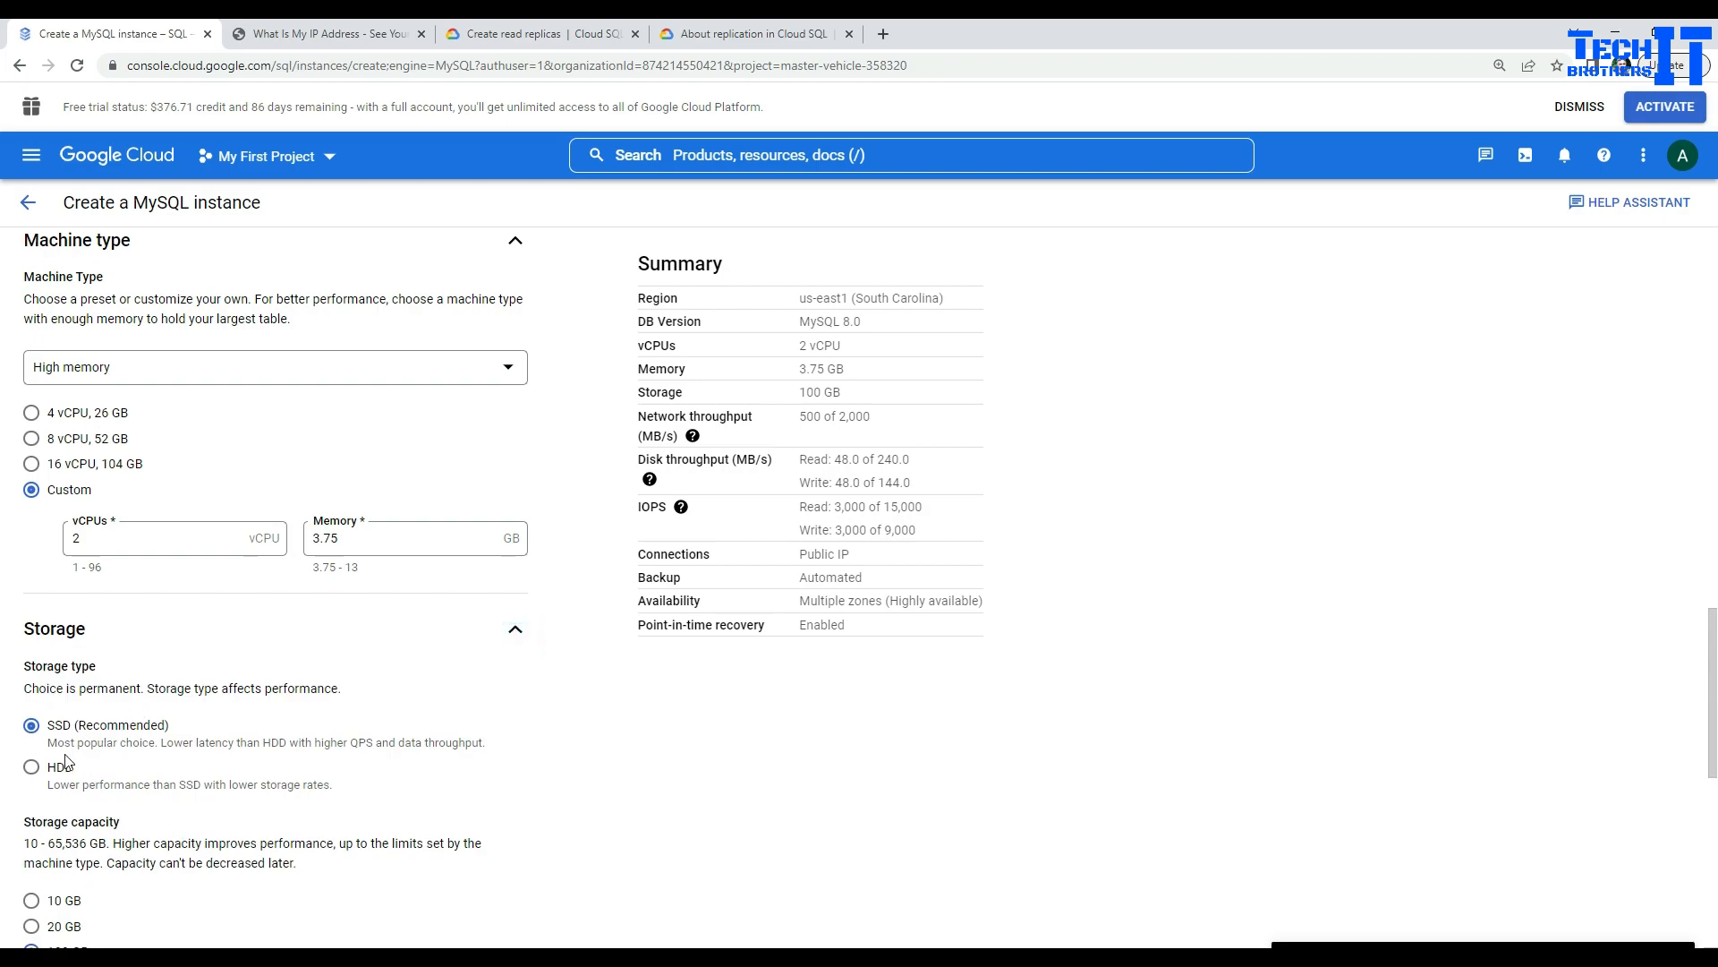
scroll(134, 747, "down", 2)
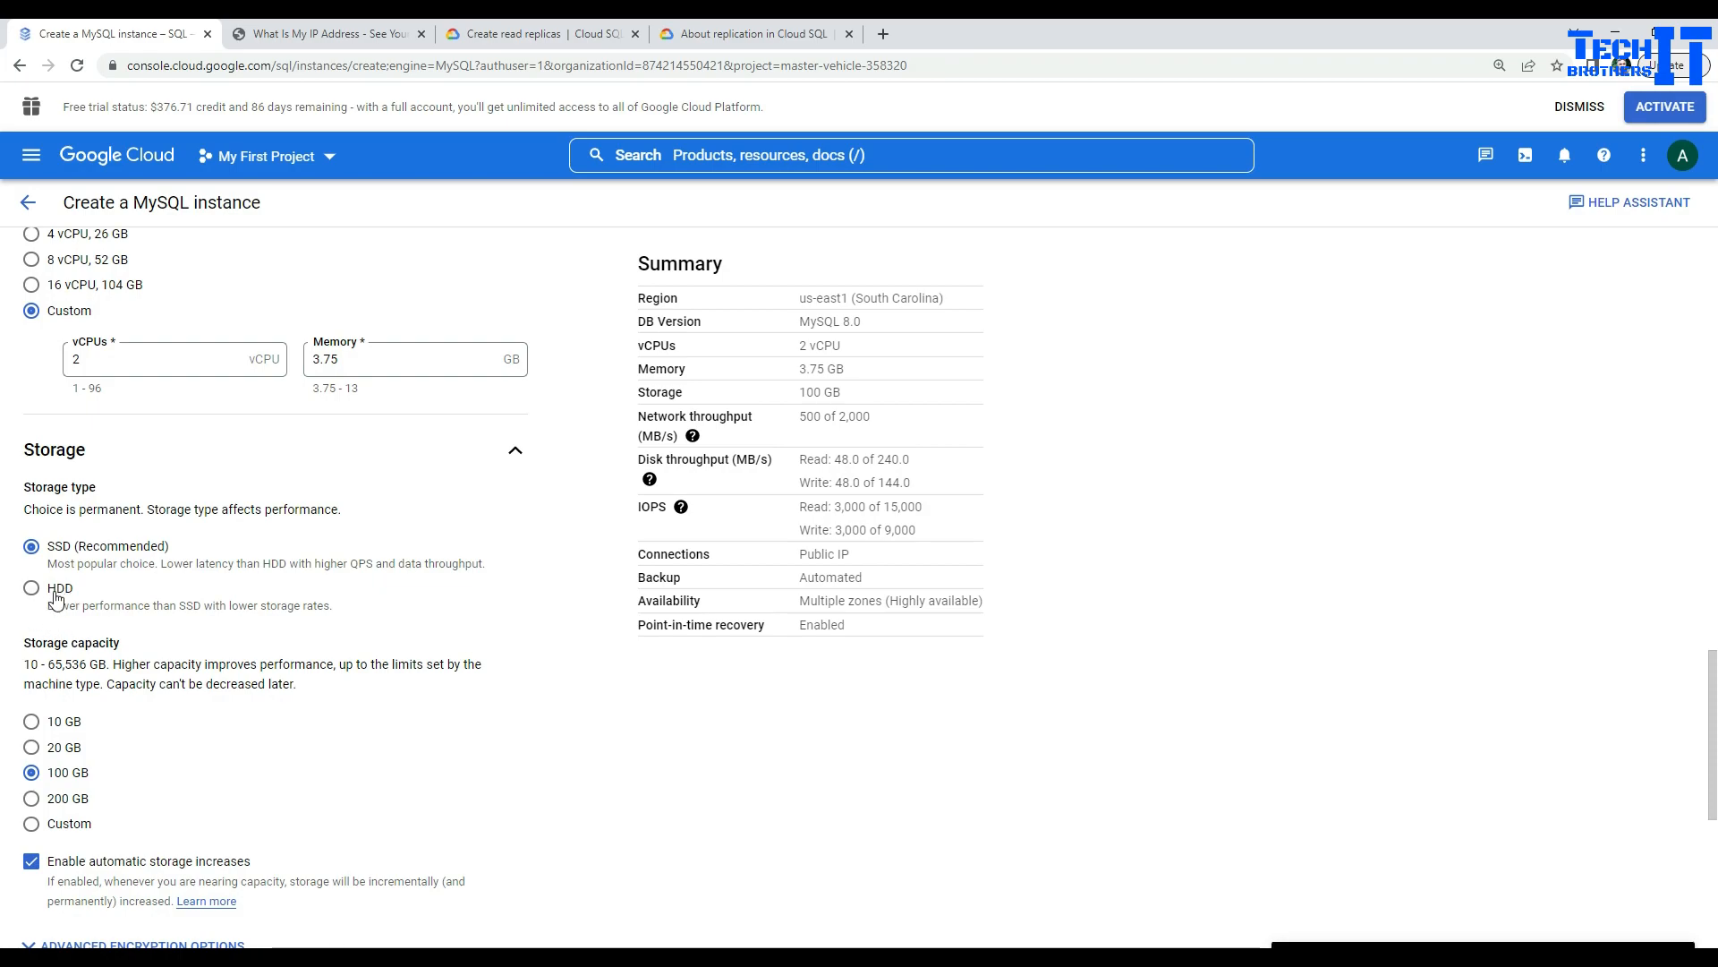
left_click(34, 723)
scroll(190, 730, "down", 4)
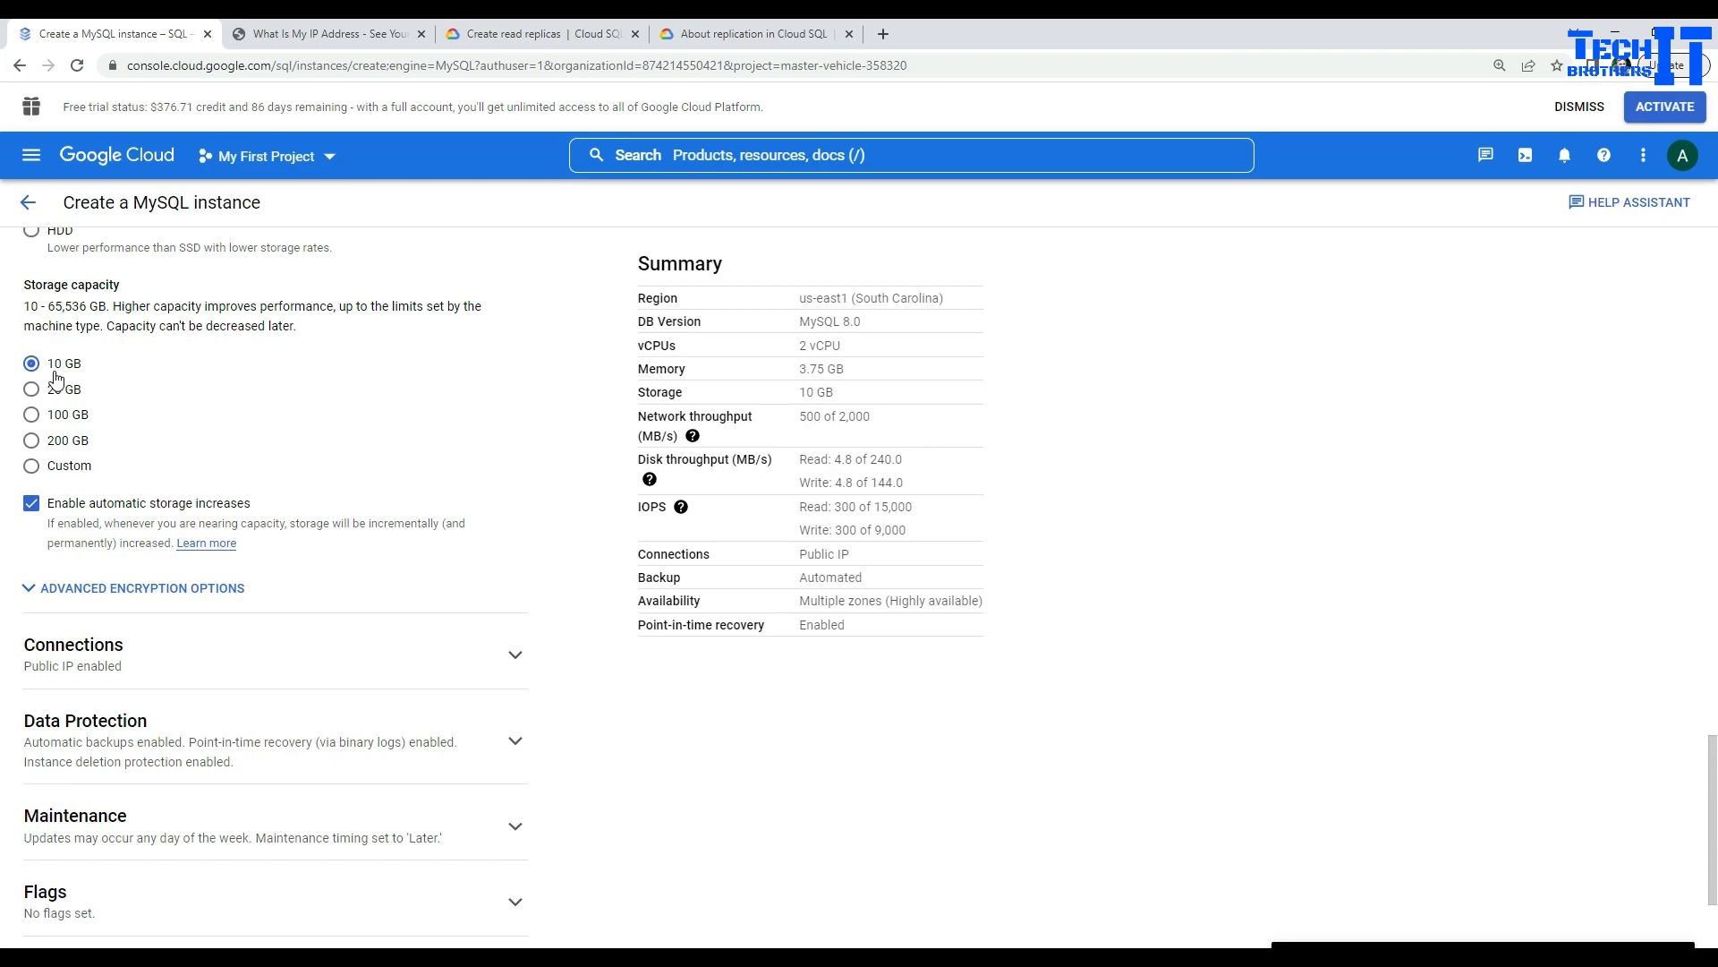
left_click(32, 503)
Step: Open the connection settings, keep public IP assignment, and start a new authorized network named myip
scroll(221, 656, "down", 2)
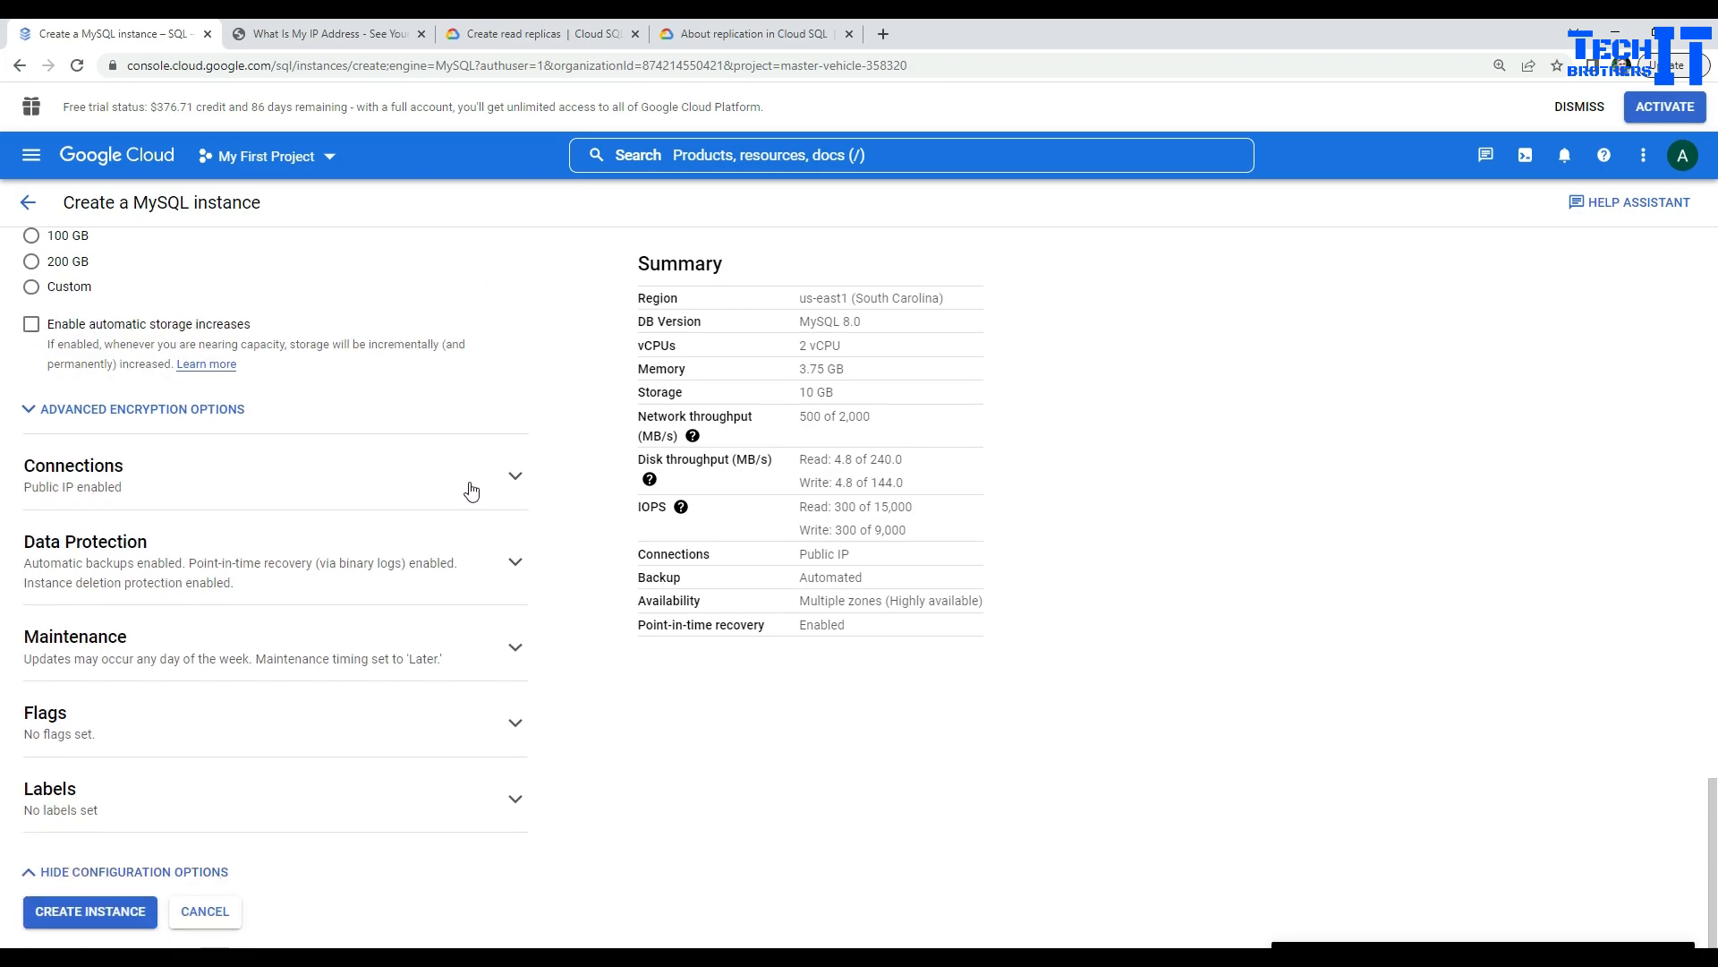
left_click(510, 484)
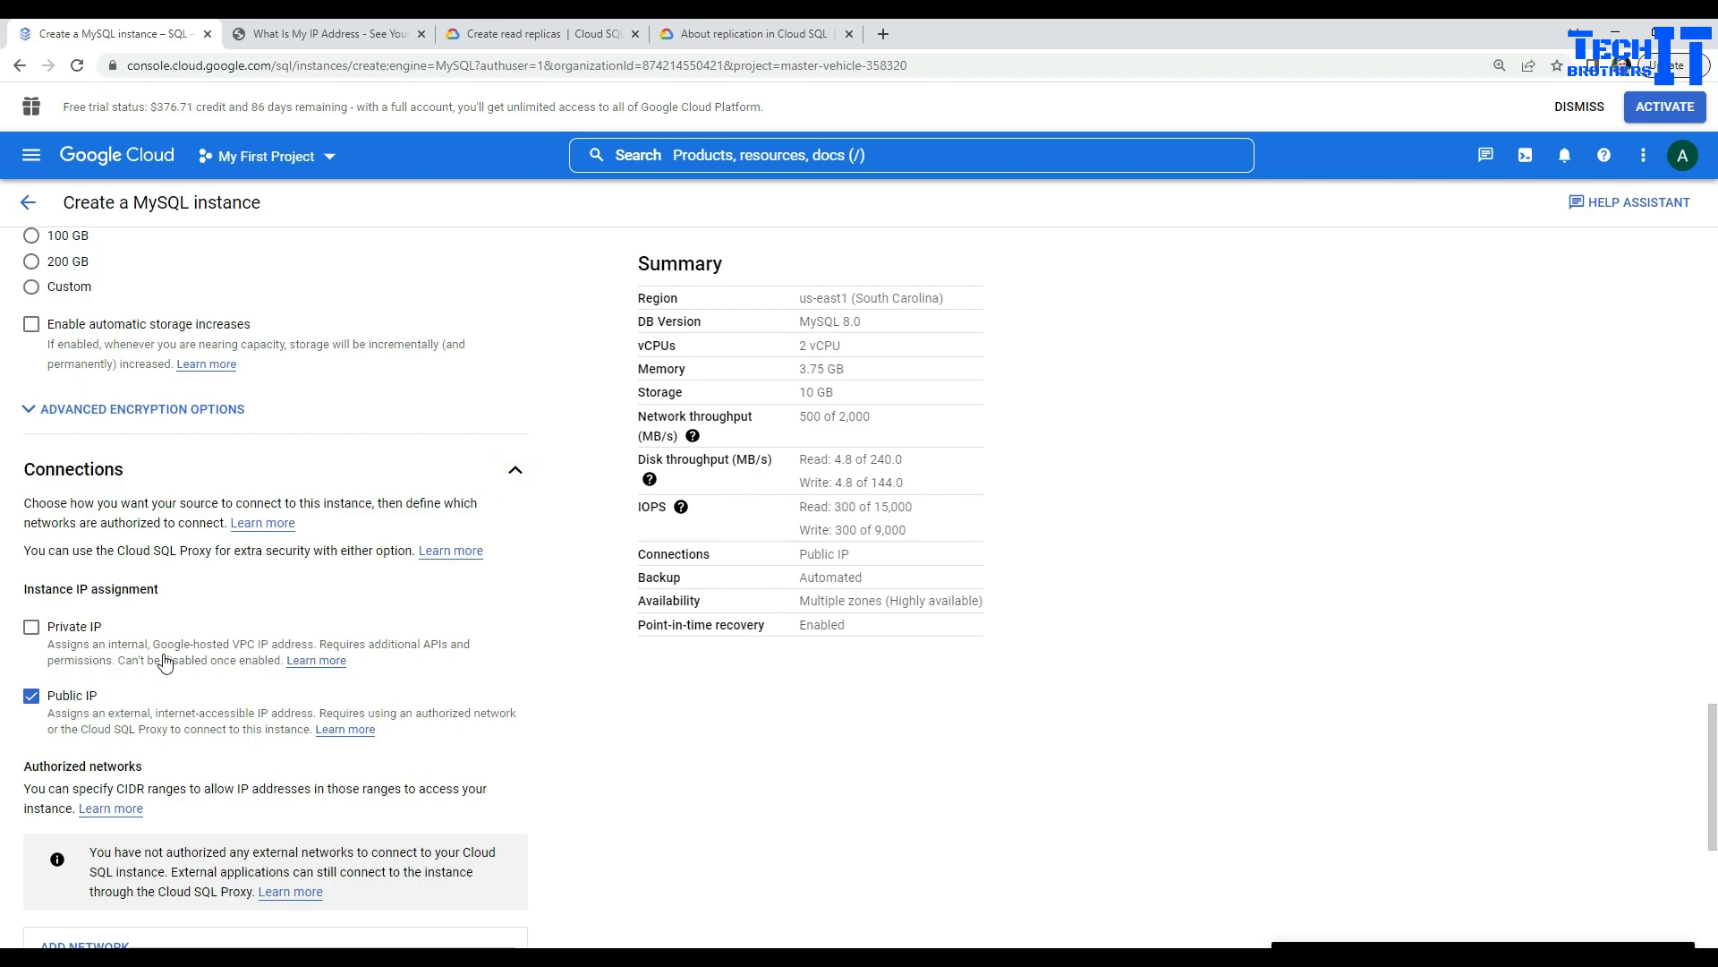
scroll(155, 634, "down", 2)
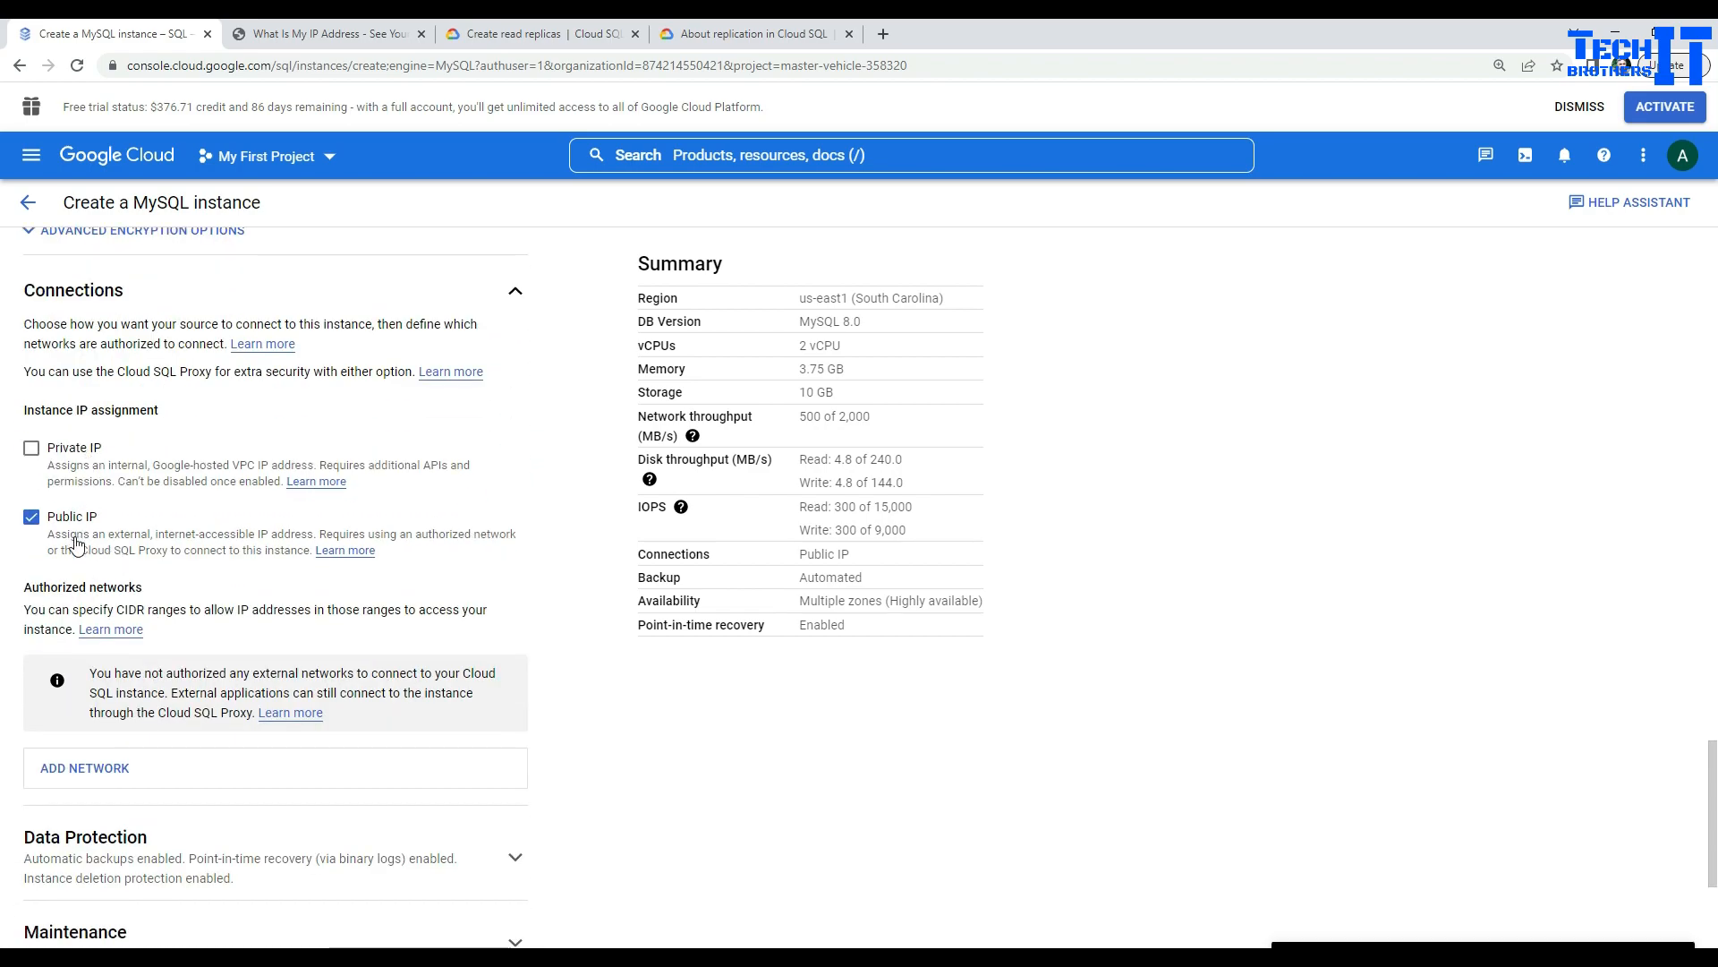
scroll(77, 543, "down", 2)
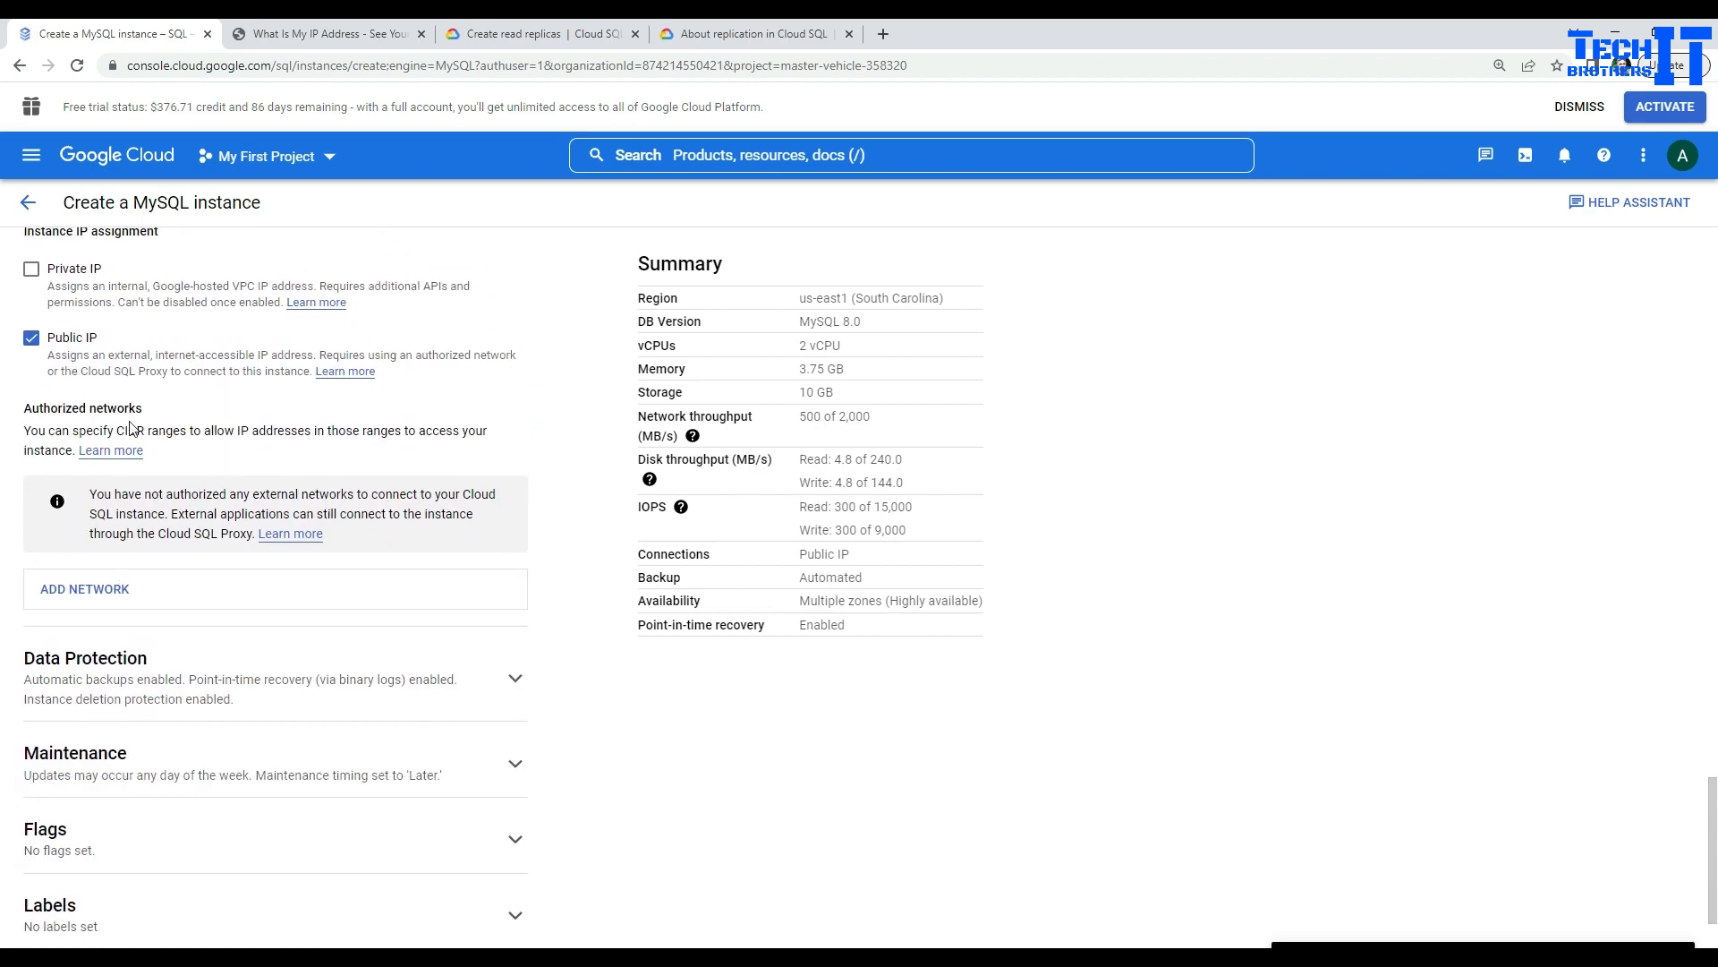
left_click(89, 597)
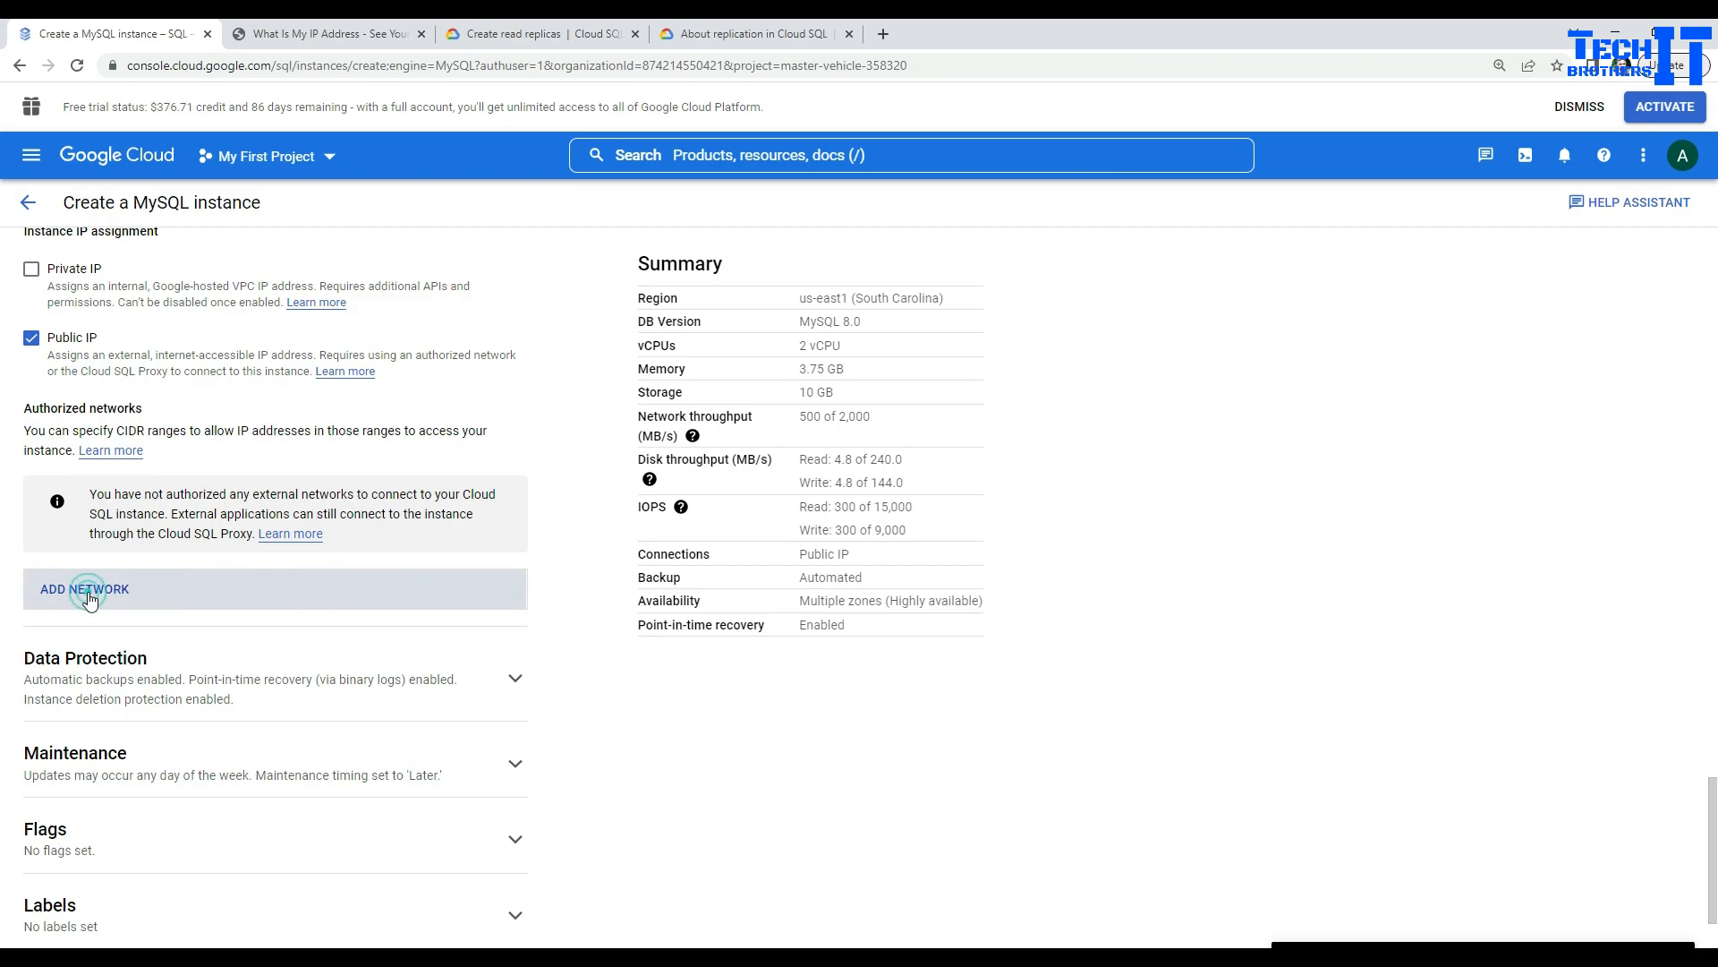
left_click(109, 577)
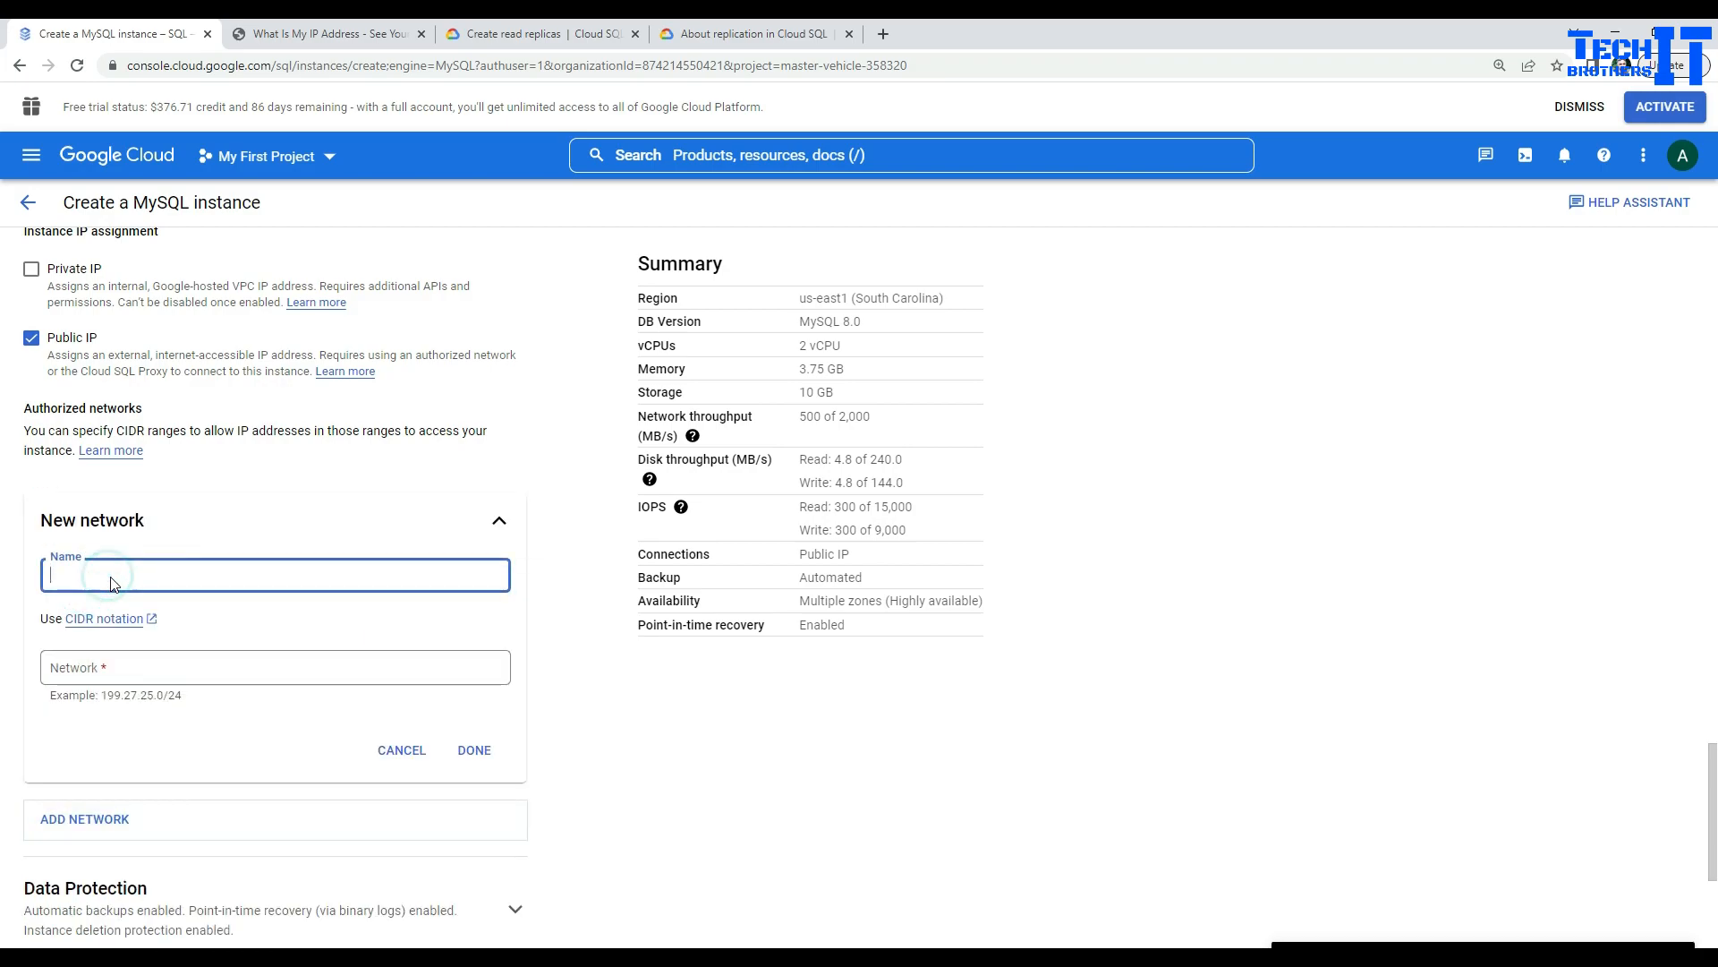
type("myip")
left_click(77, 677)
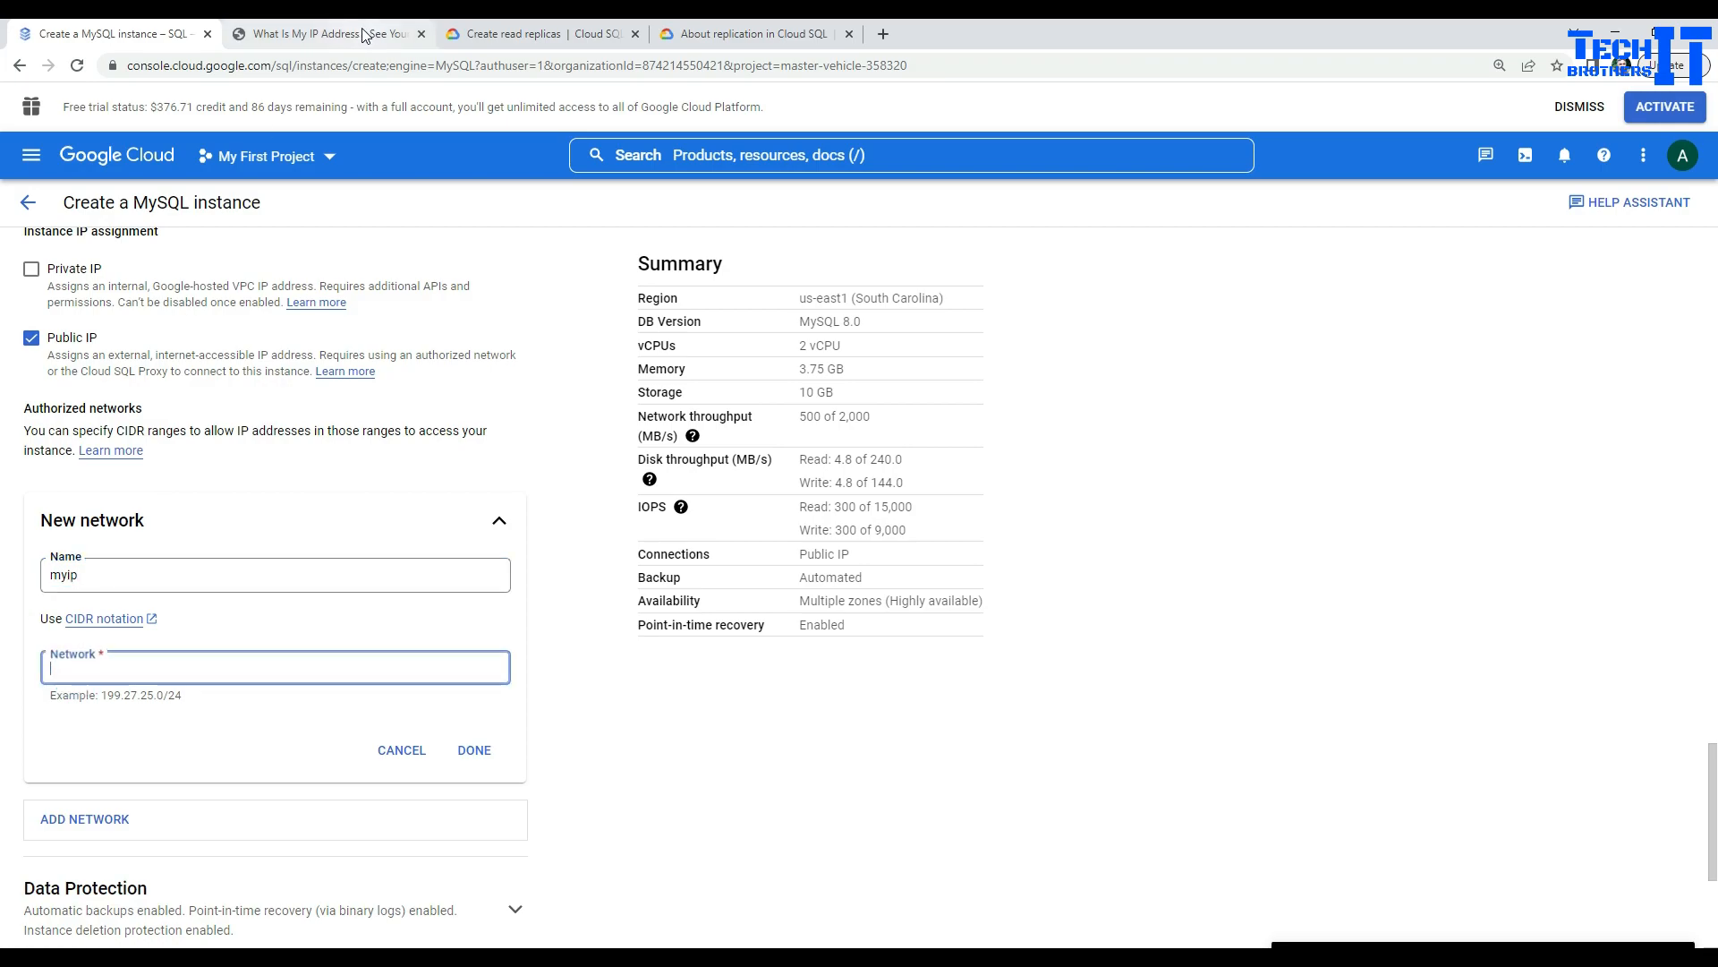
Step: Copy the computer's public IPv4 address from the What Is My IP Address page and save it as the myip network's address
left_click(322, 33)
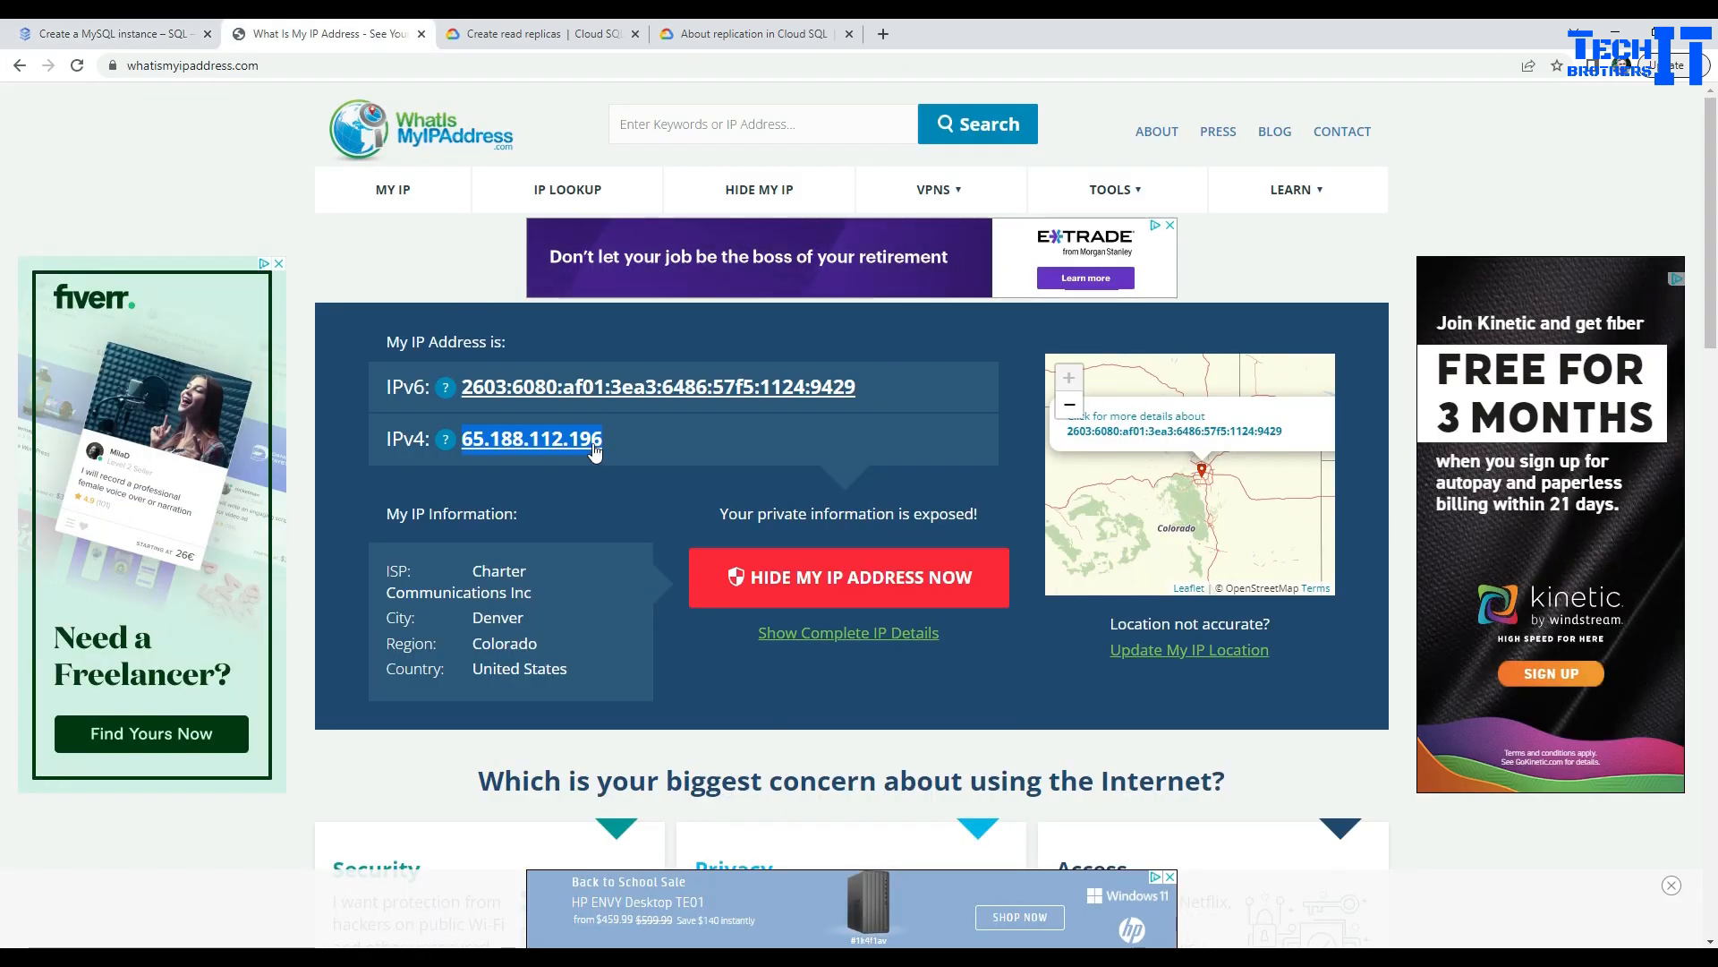
right_click(594, 445)
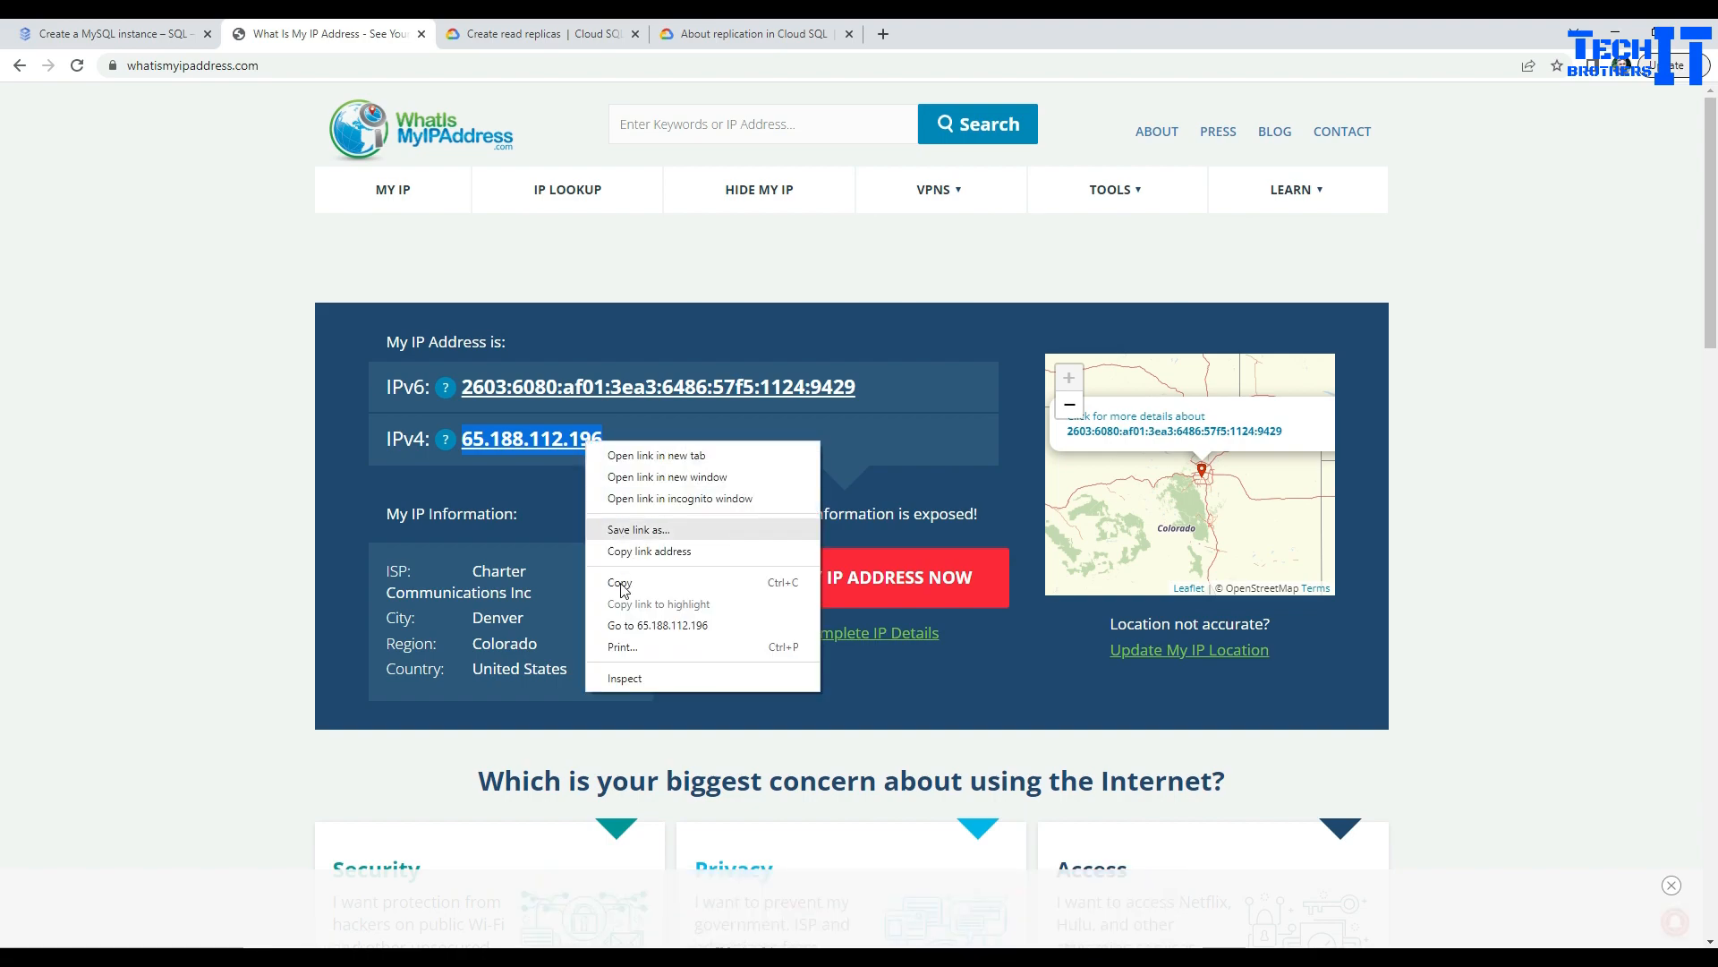
left_click(617, 582)
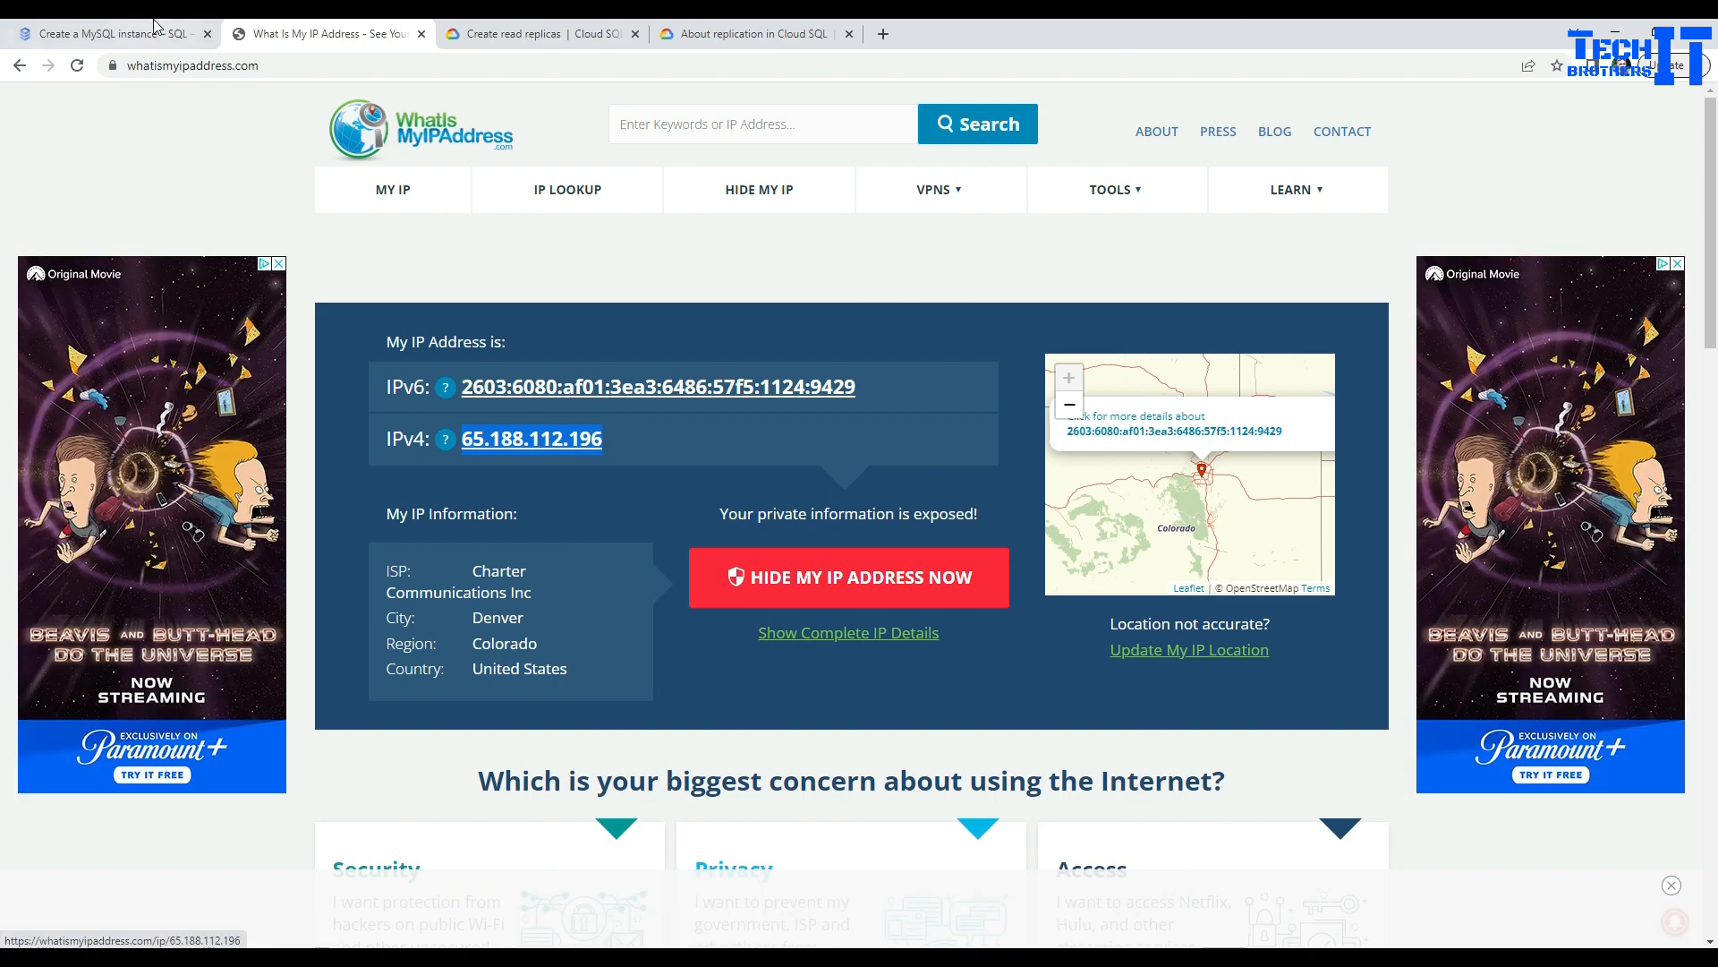
left_click(108, 33)
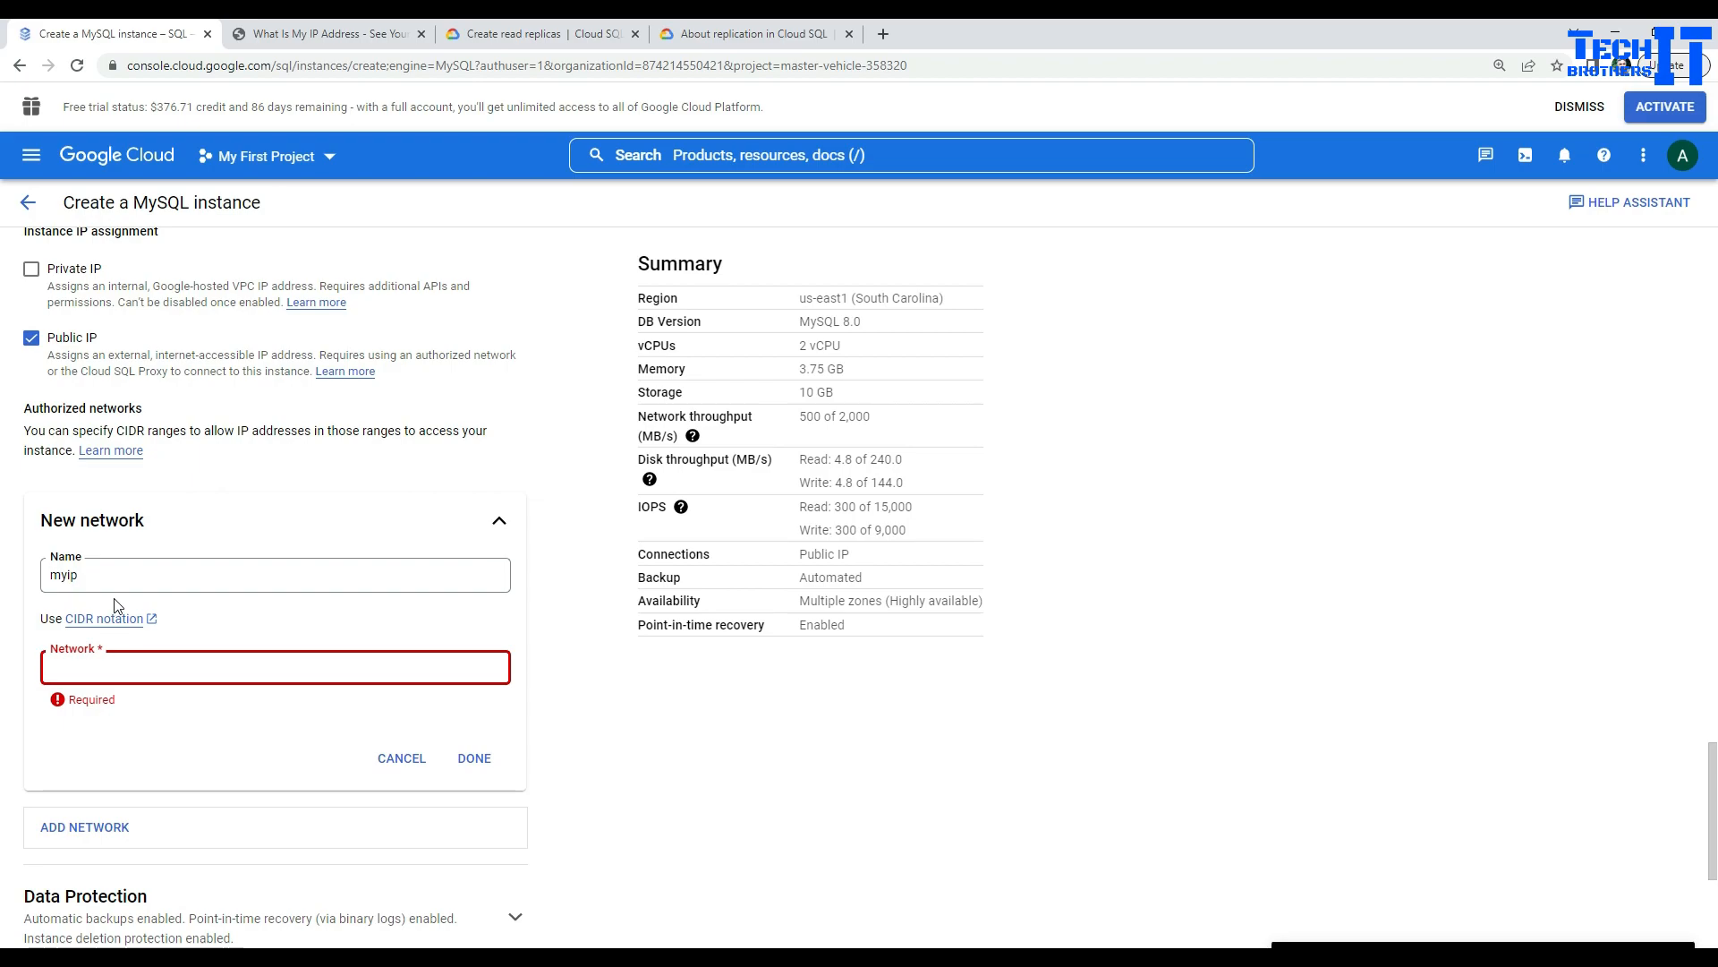
type("65.188.112.196")
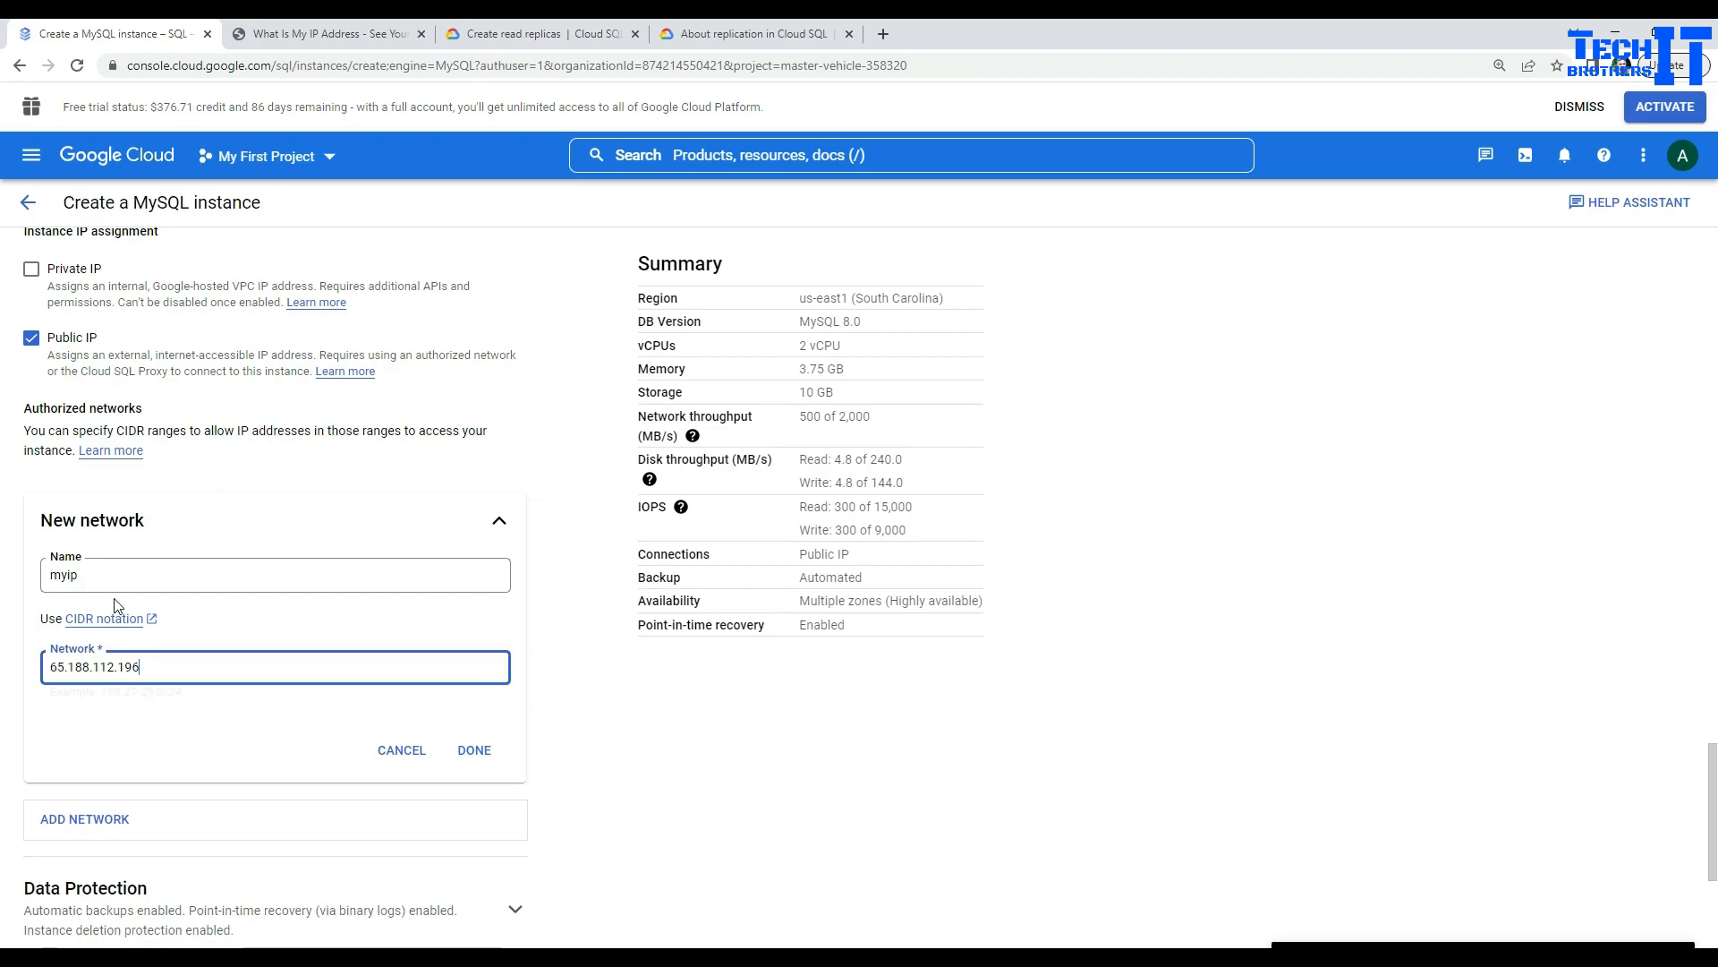
left_click(469, 752)
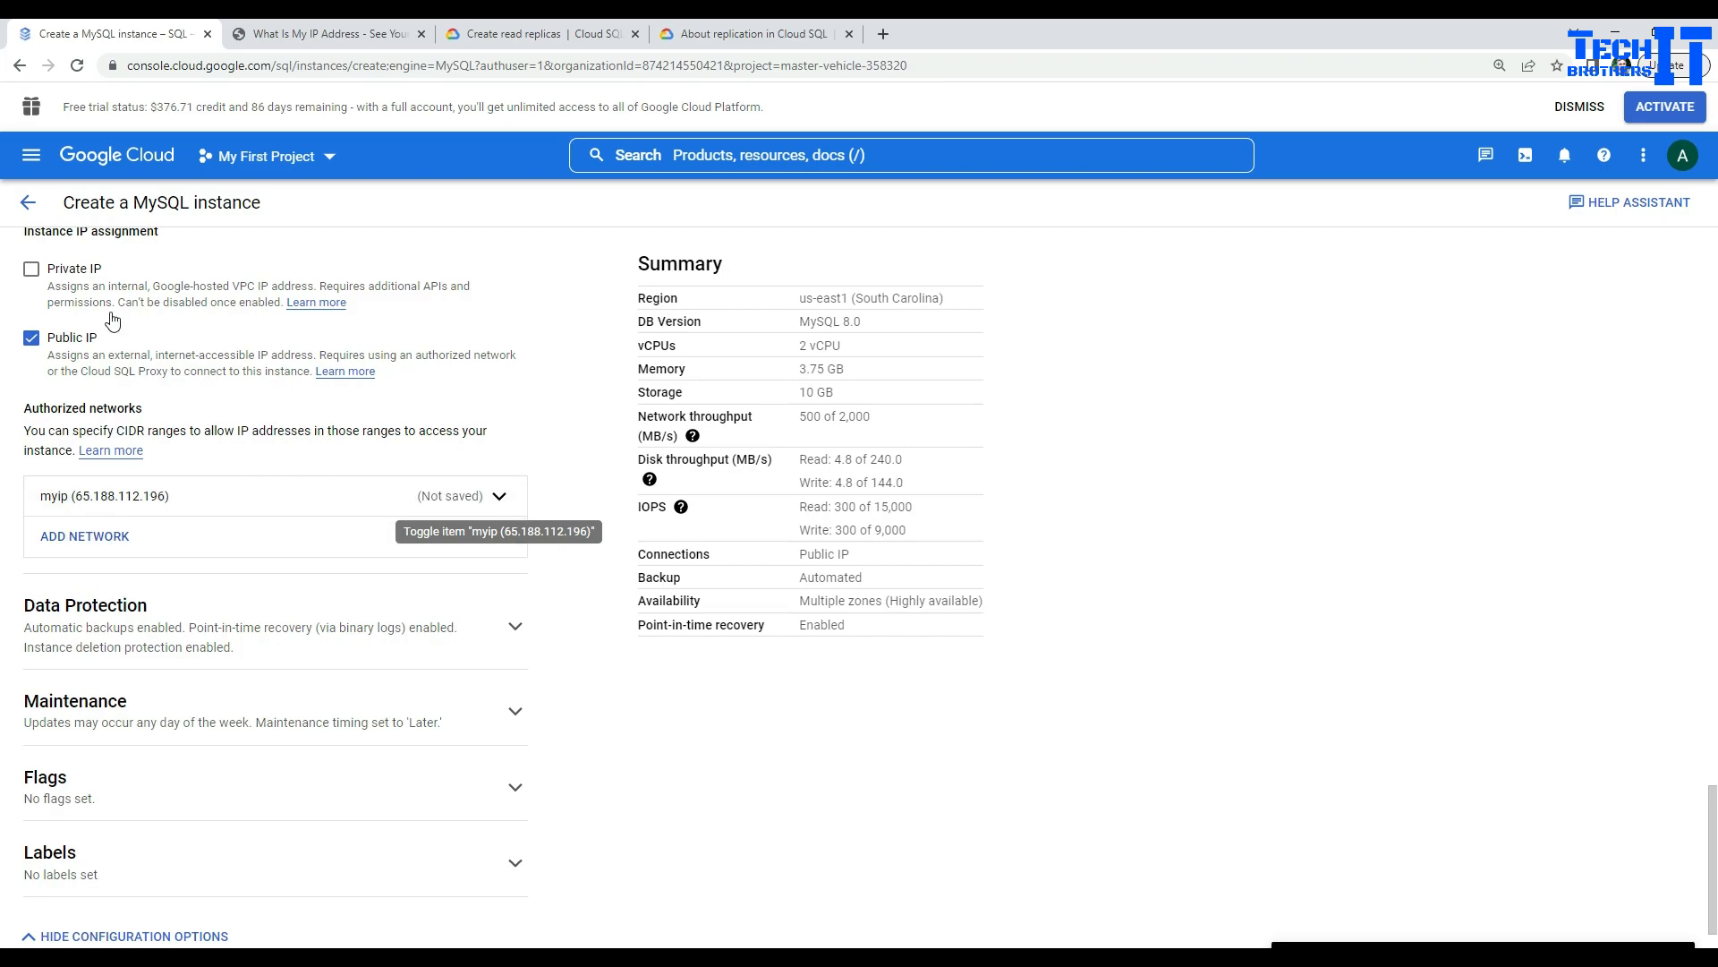
Step: Open the data protection settings and show the point-in-time recovery option for days of logs to retain
scroll(229, 544, "down", 1)
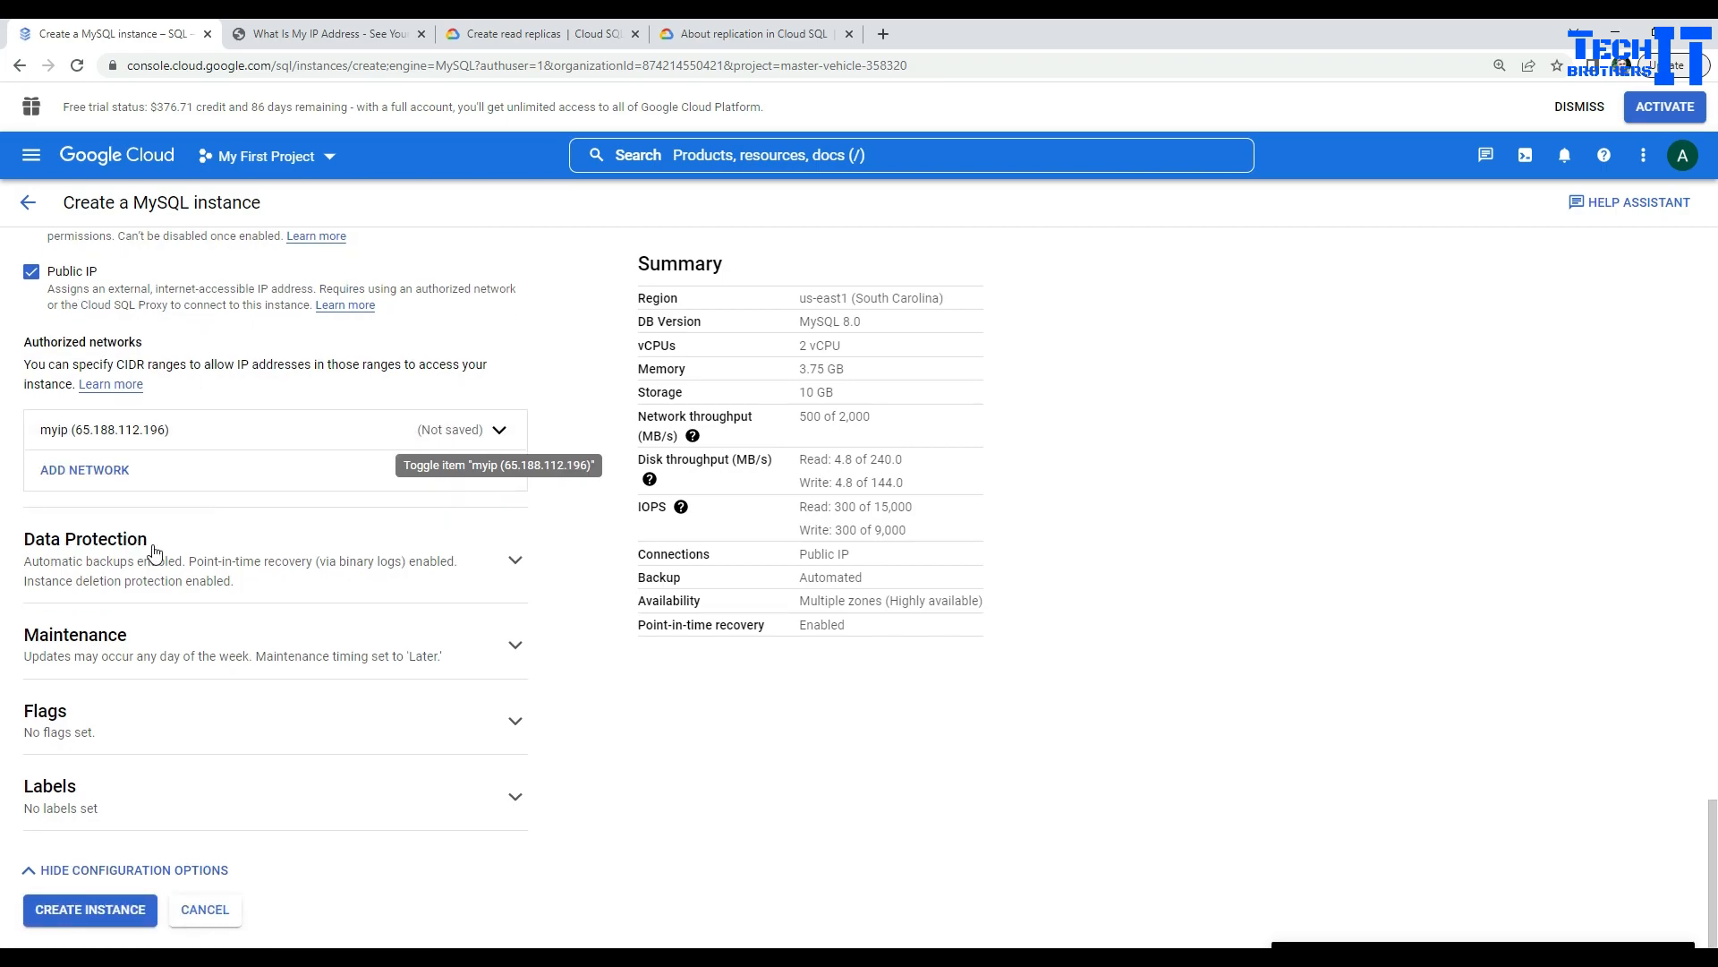
left_click(515, 560)
scroll(519, 573, "down", 3)
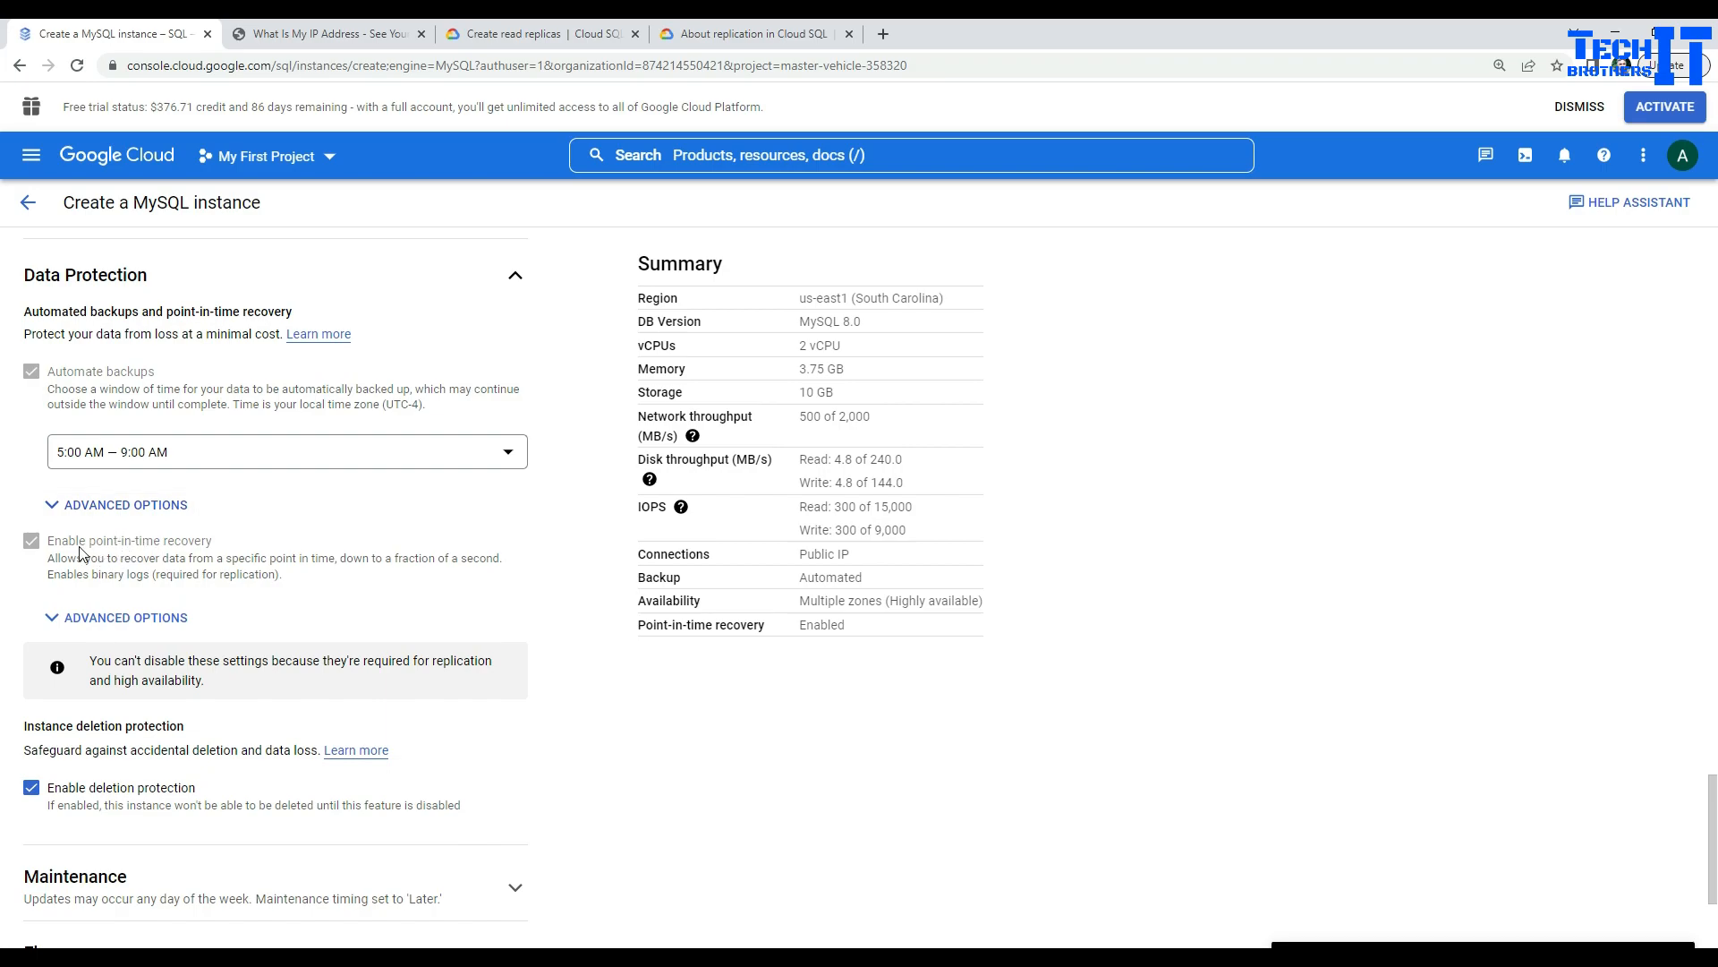
left_click(89, 619)
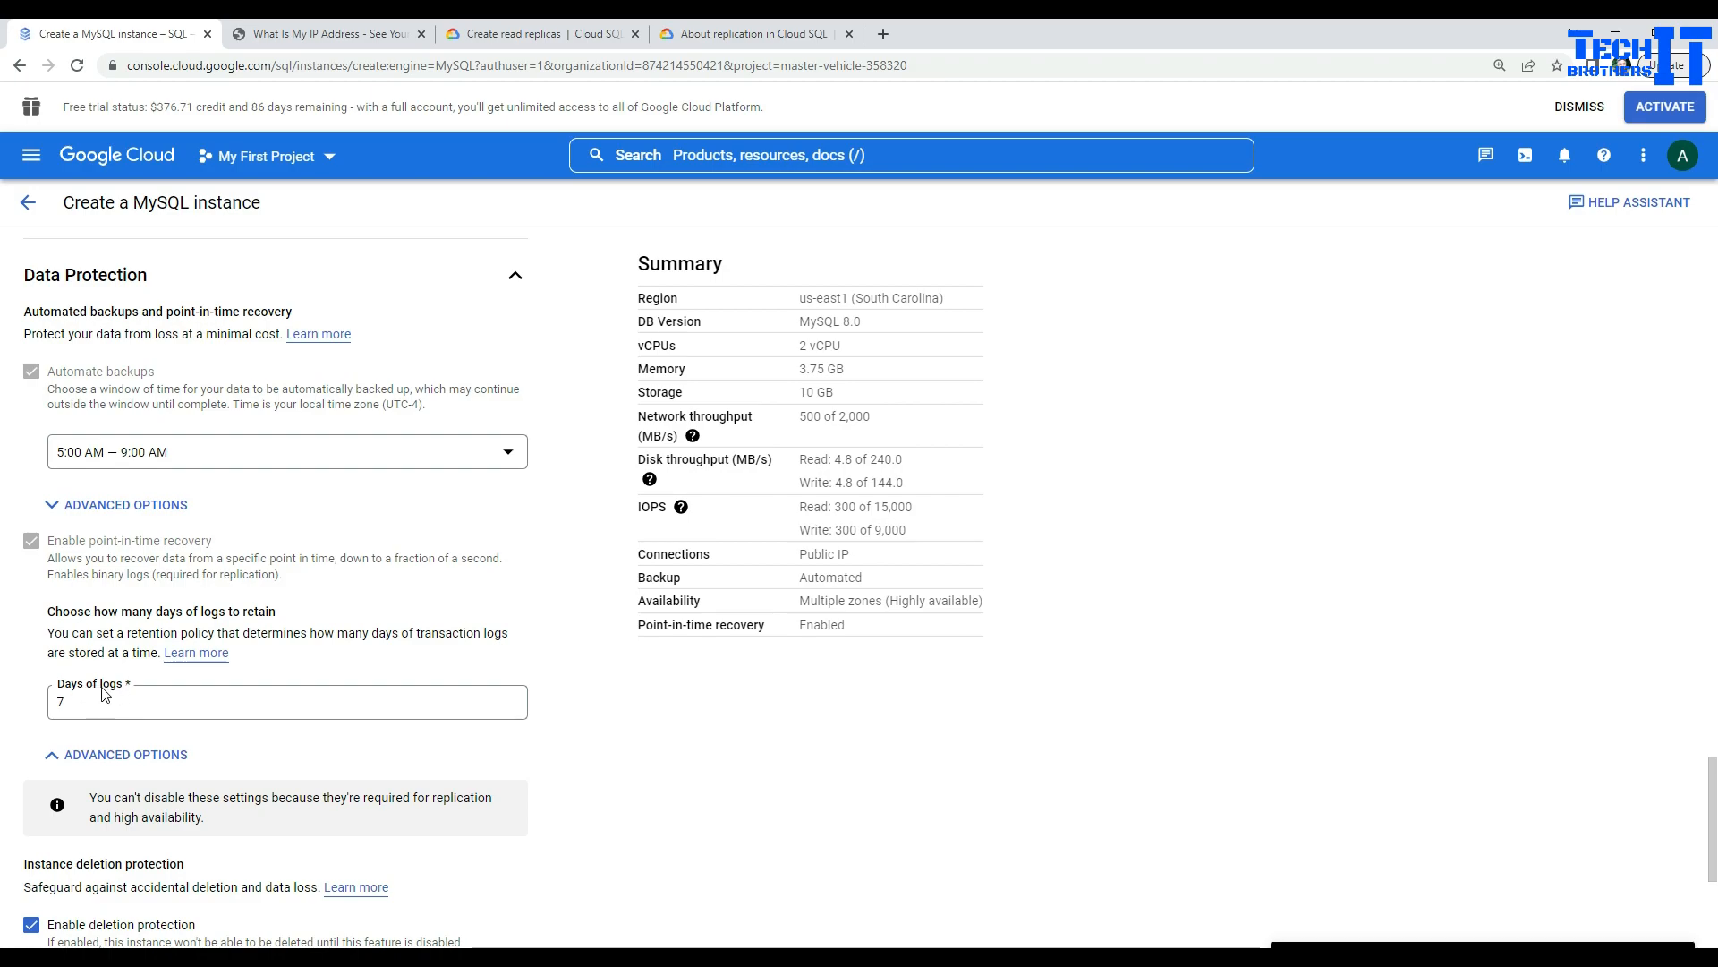
left_click_drag(79, 702, 58, 702)
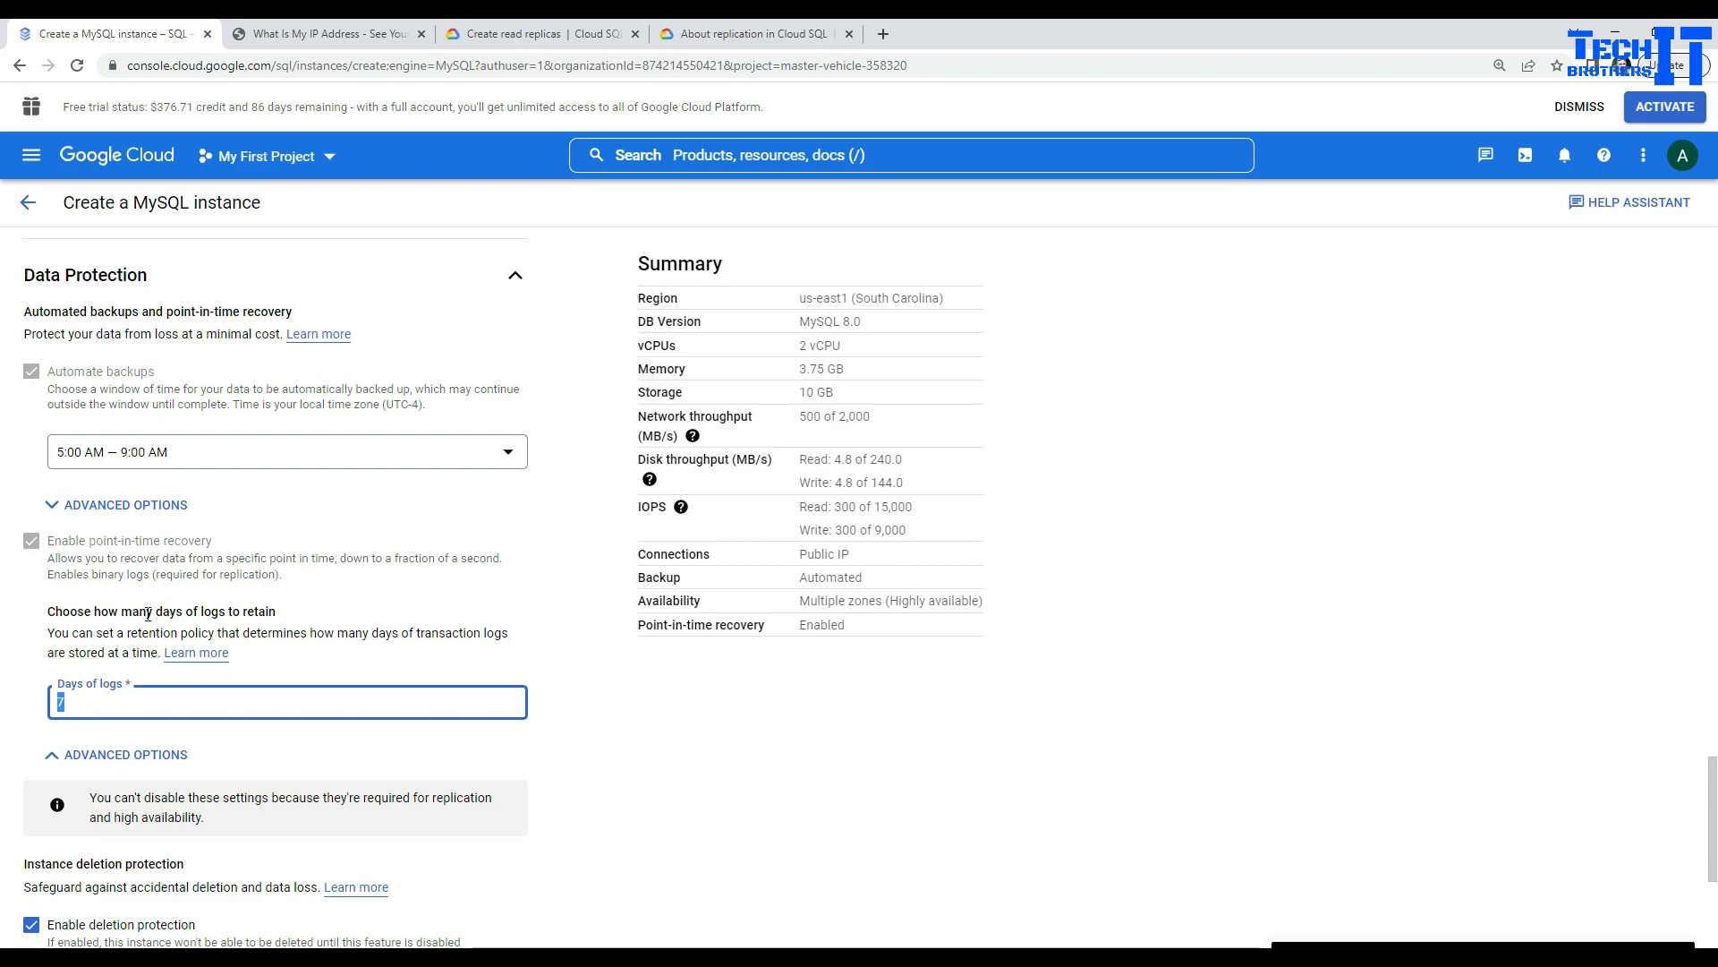
Step: Review the chosen zones, machine type, storage and connection settings, then the backup and log retention settings
scroll(165, 635, "up", 12)
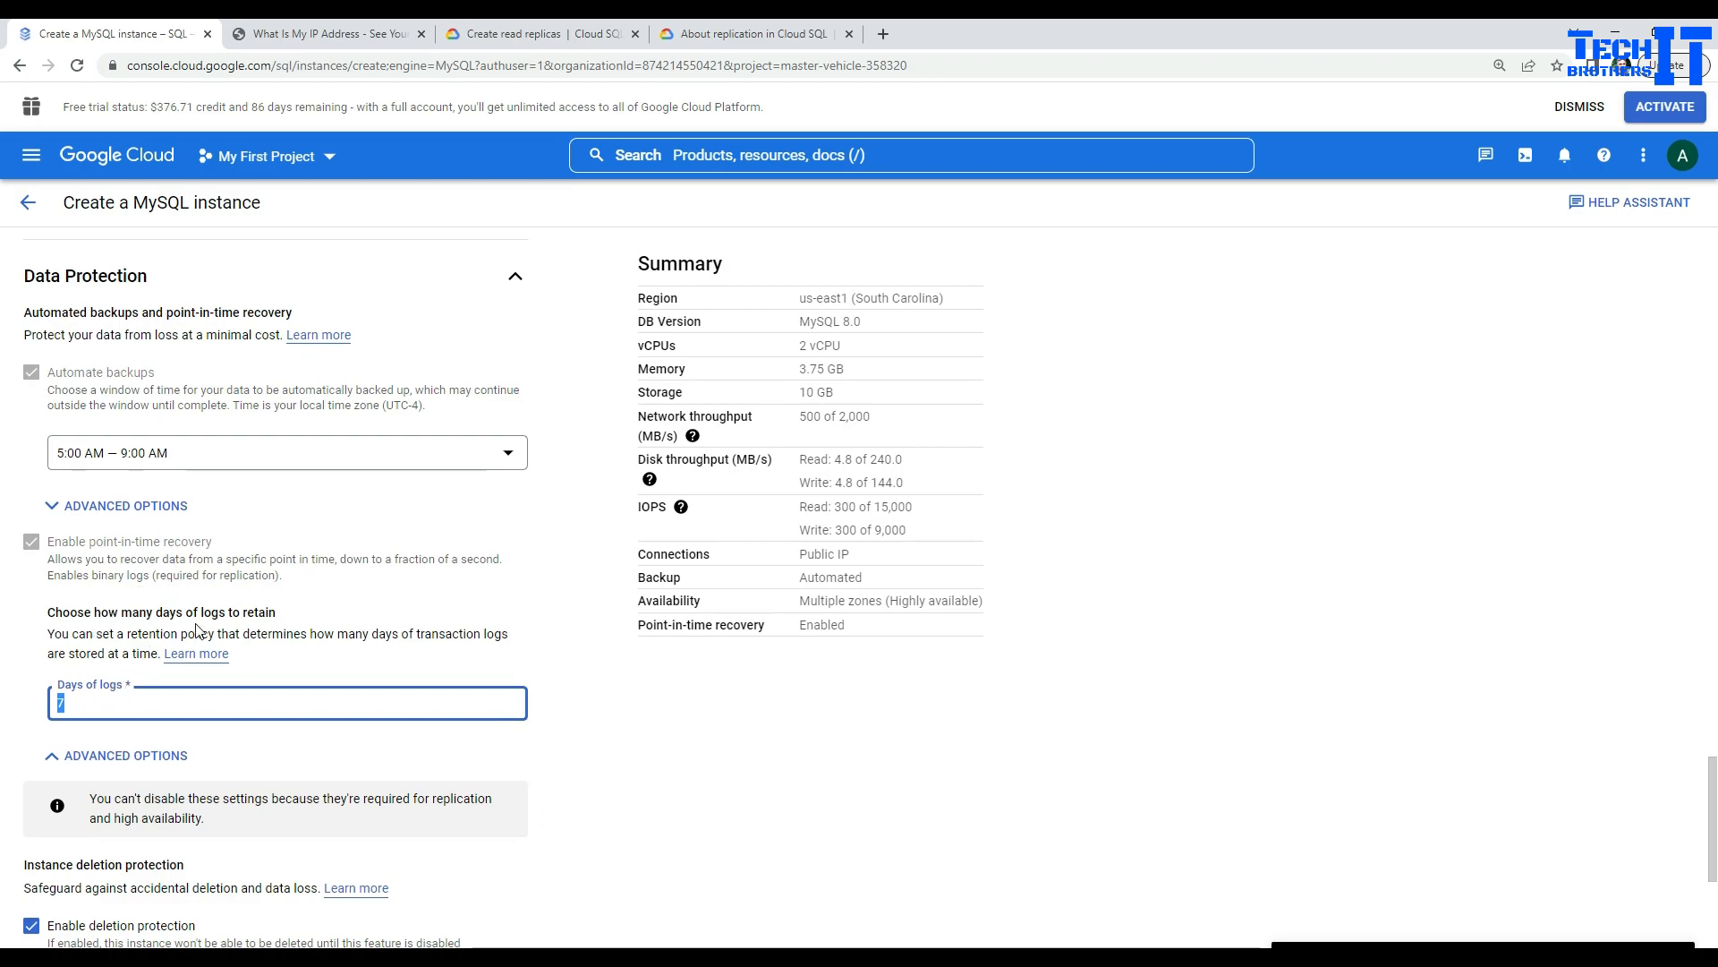
scroll(201, 630, "up", 10)
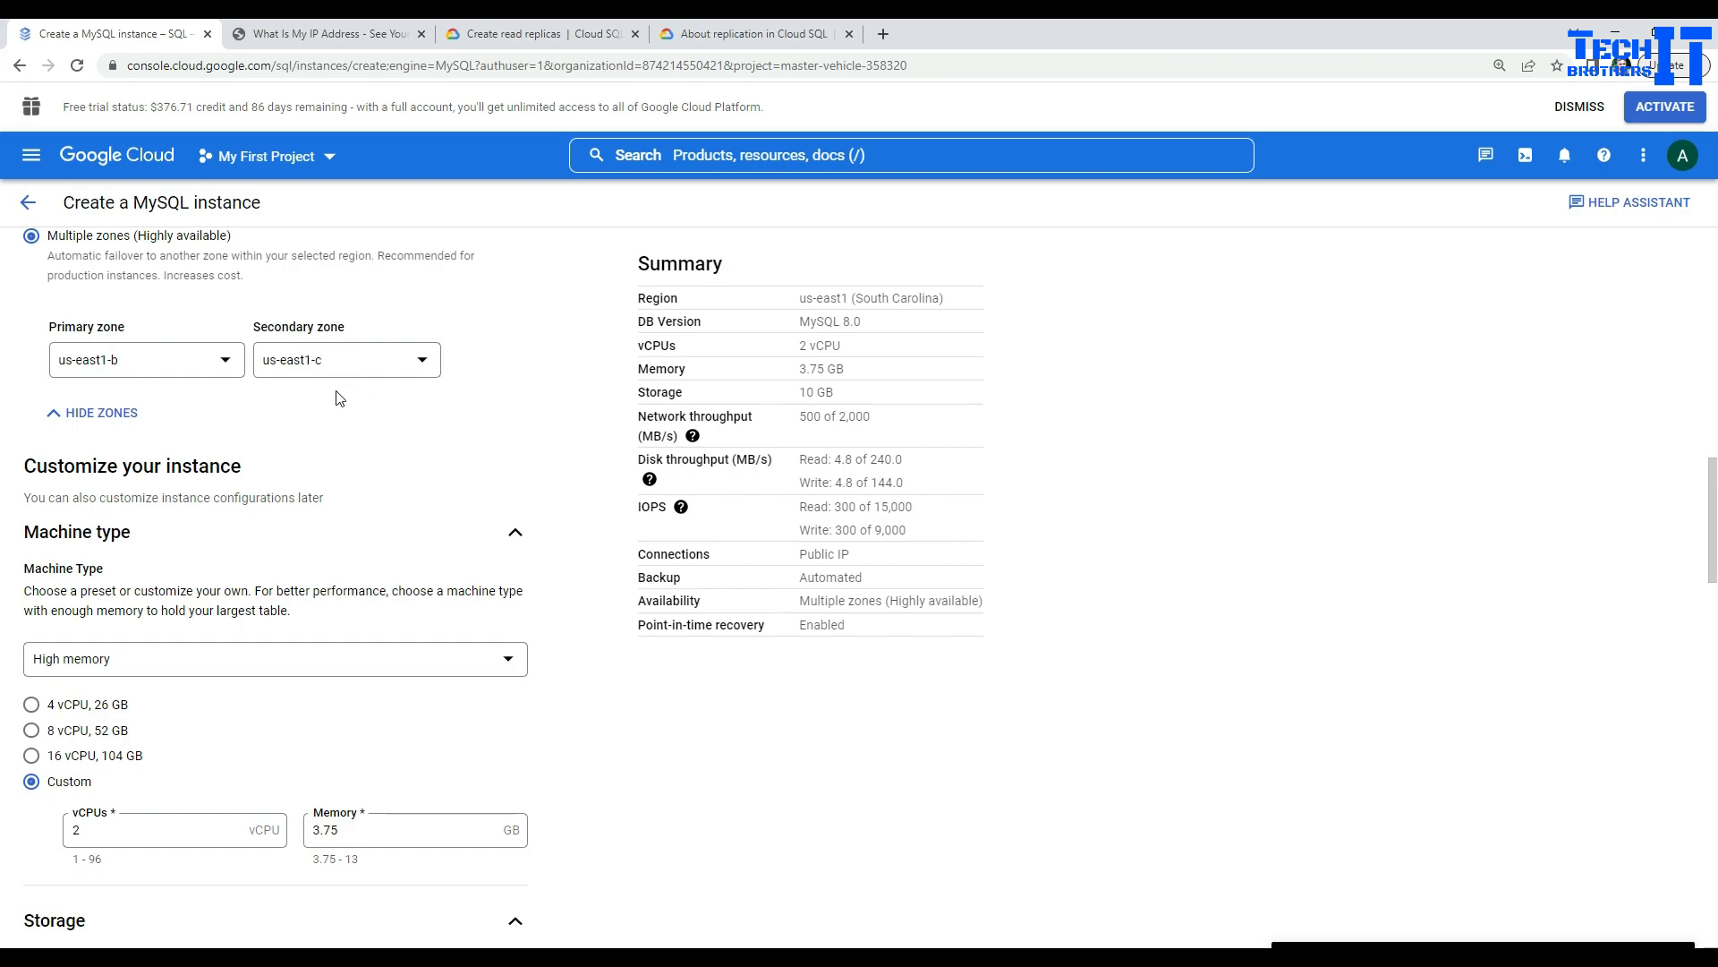
scroll(272, 555, "down", 9)
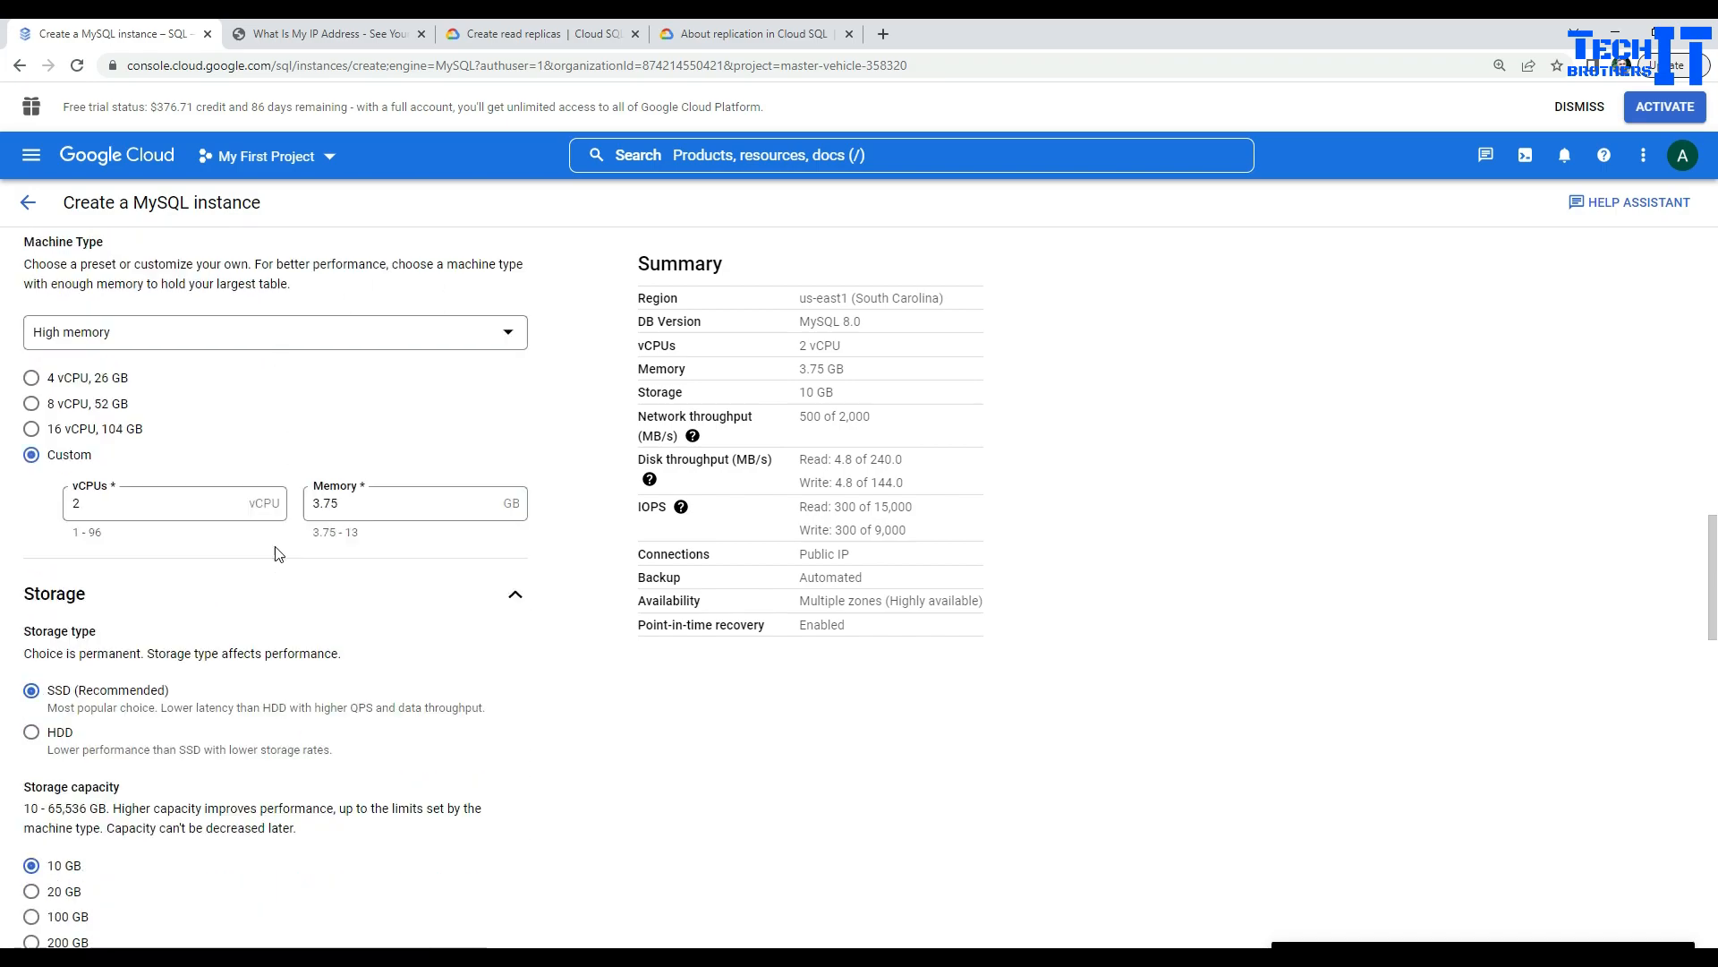
scroll(275, 555, "down", 3)
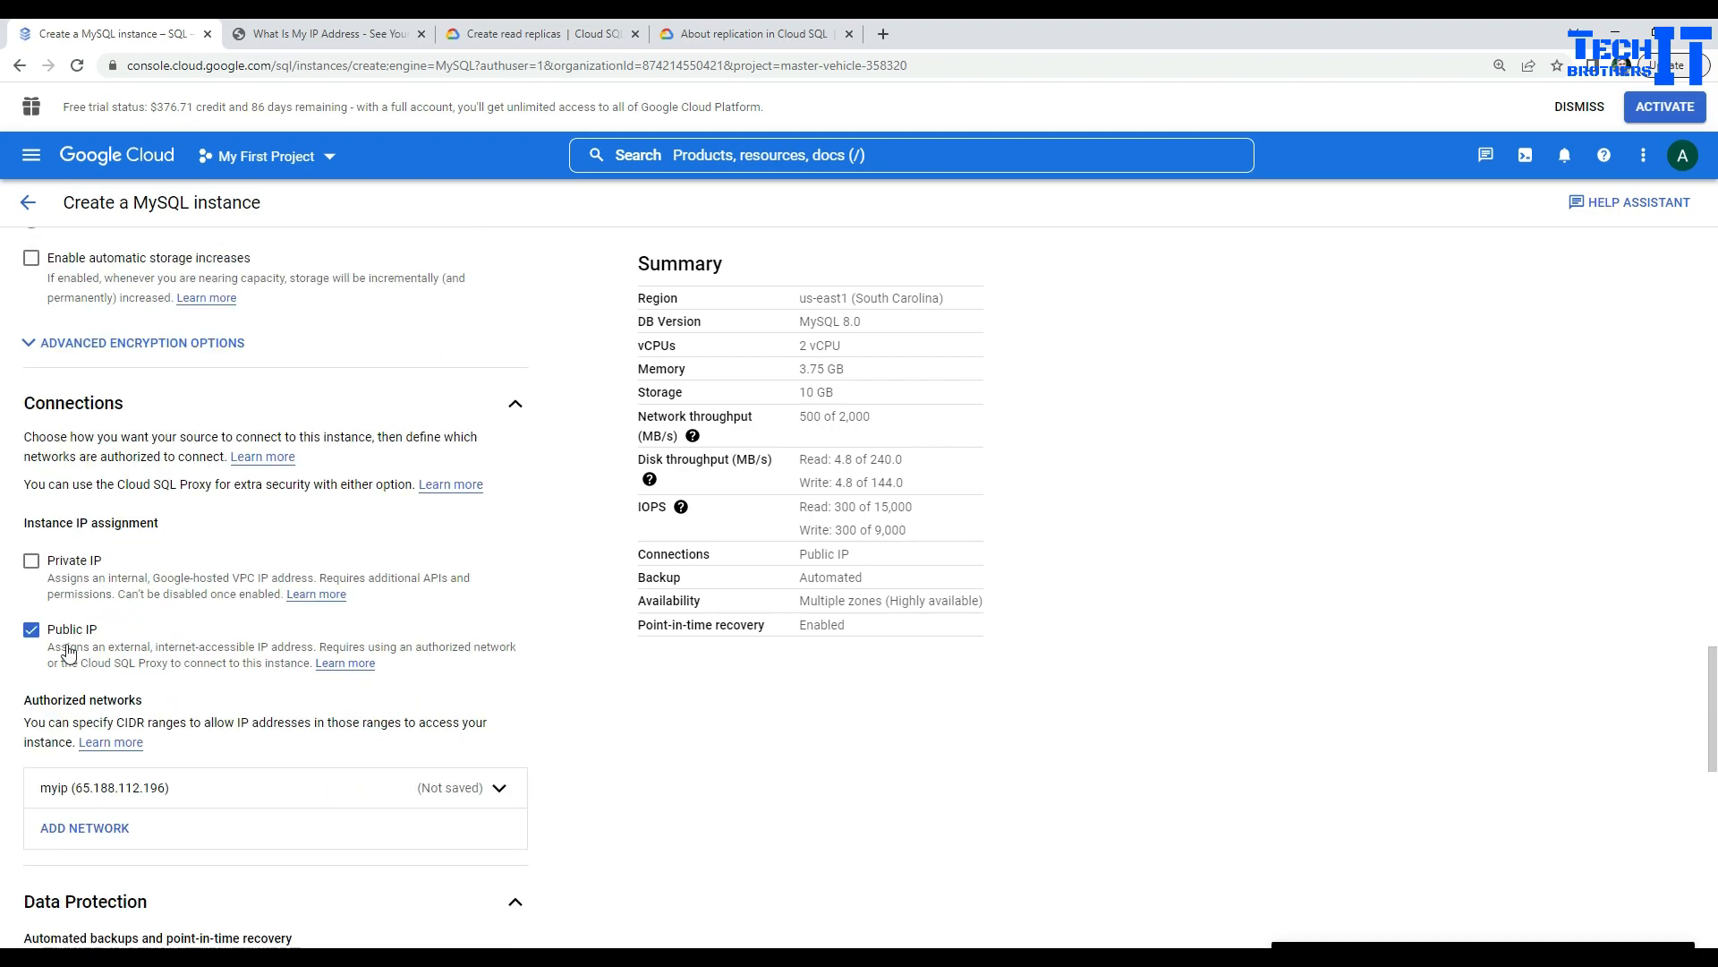
scroll(145, 680, "down", 4)
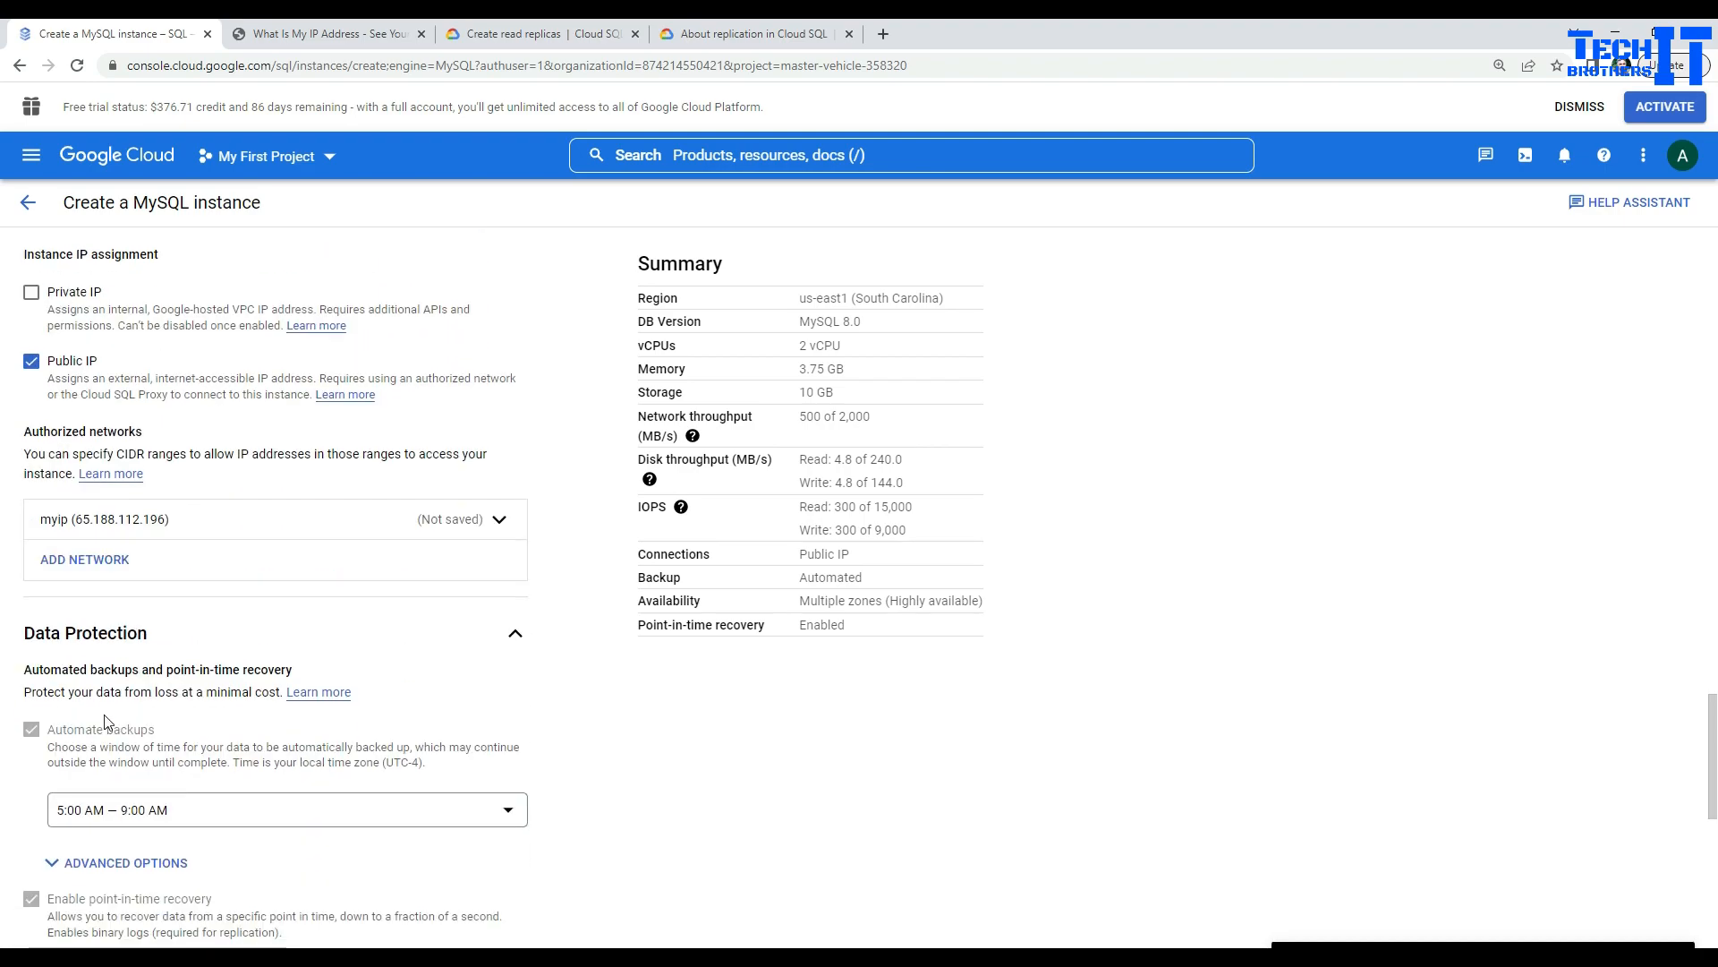
left_click(130, 759)
scroll(116, 756, "down", 1)
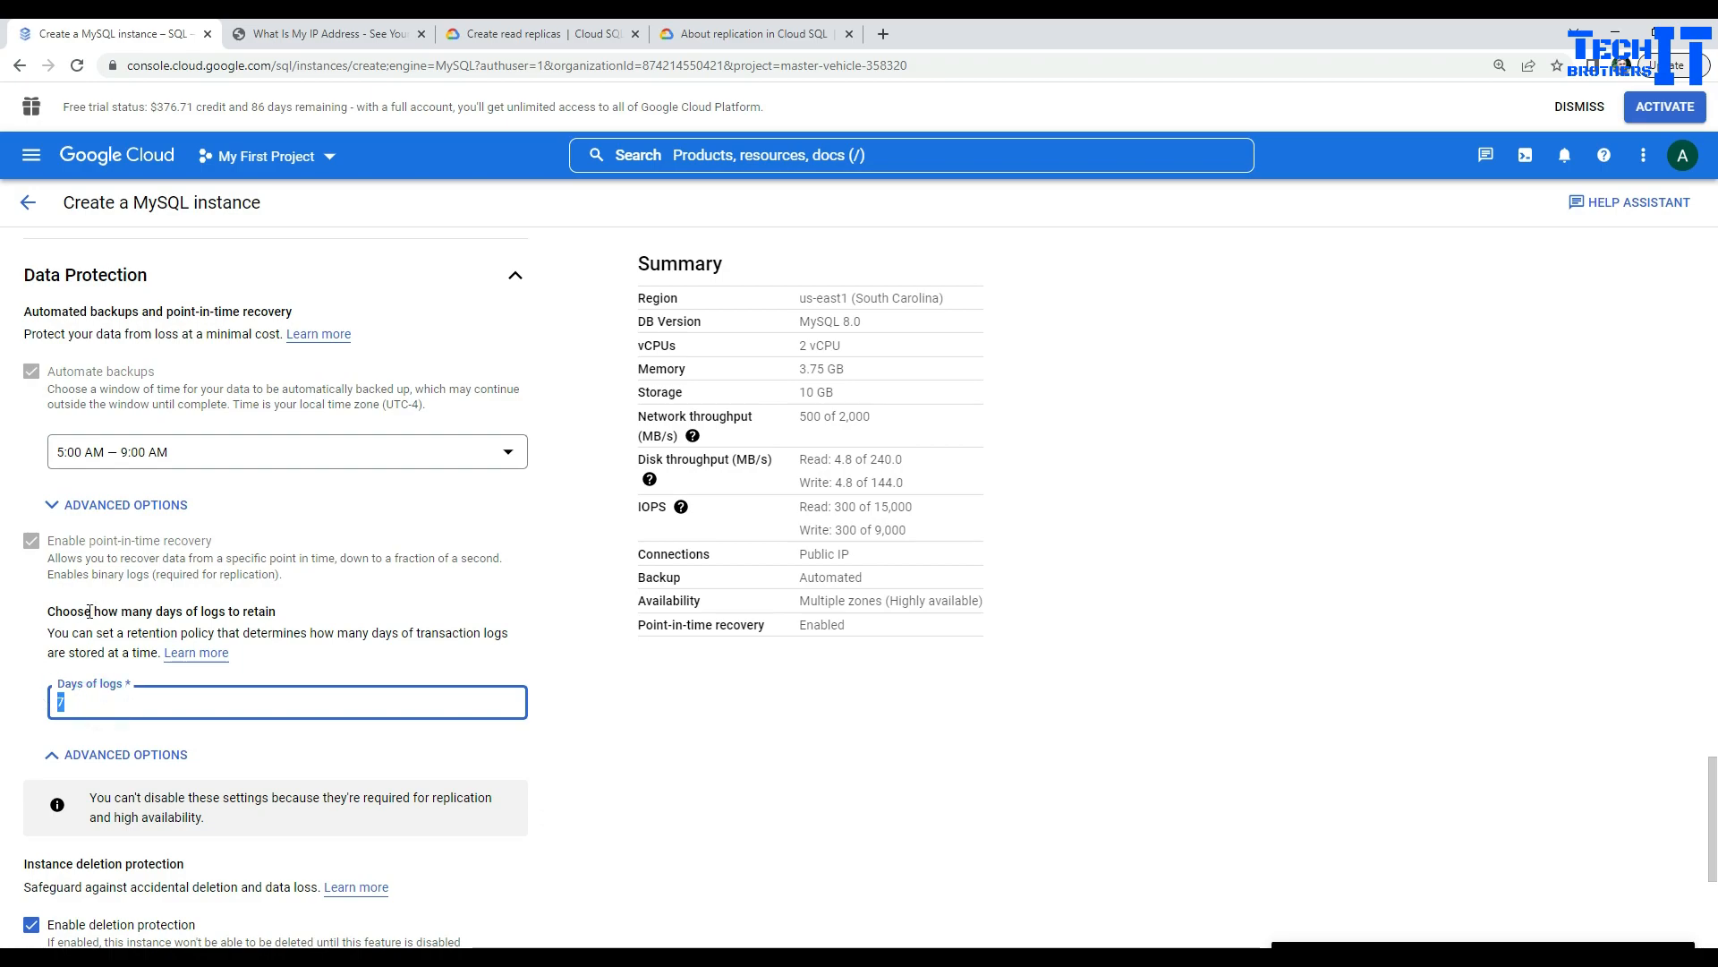
left_click_drag(48, 614, 275, 616)
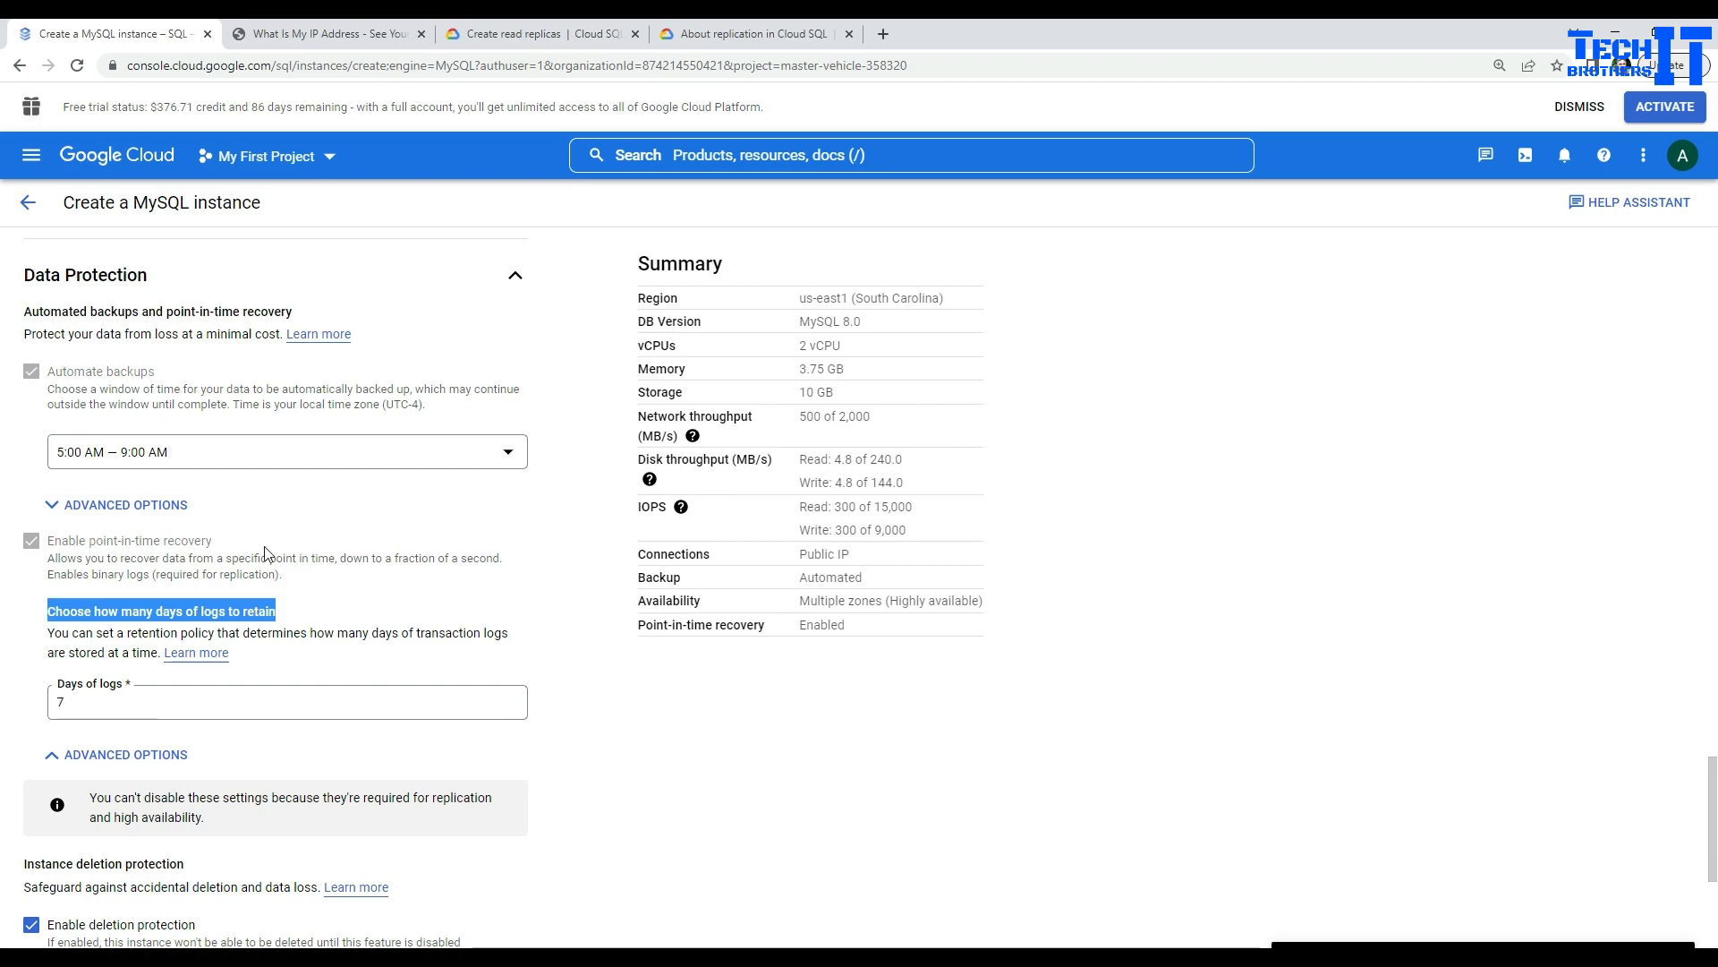
Step: Set automated backups to be stored in a single region, us-east1 (South Carolina)
left_click(79, 506)
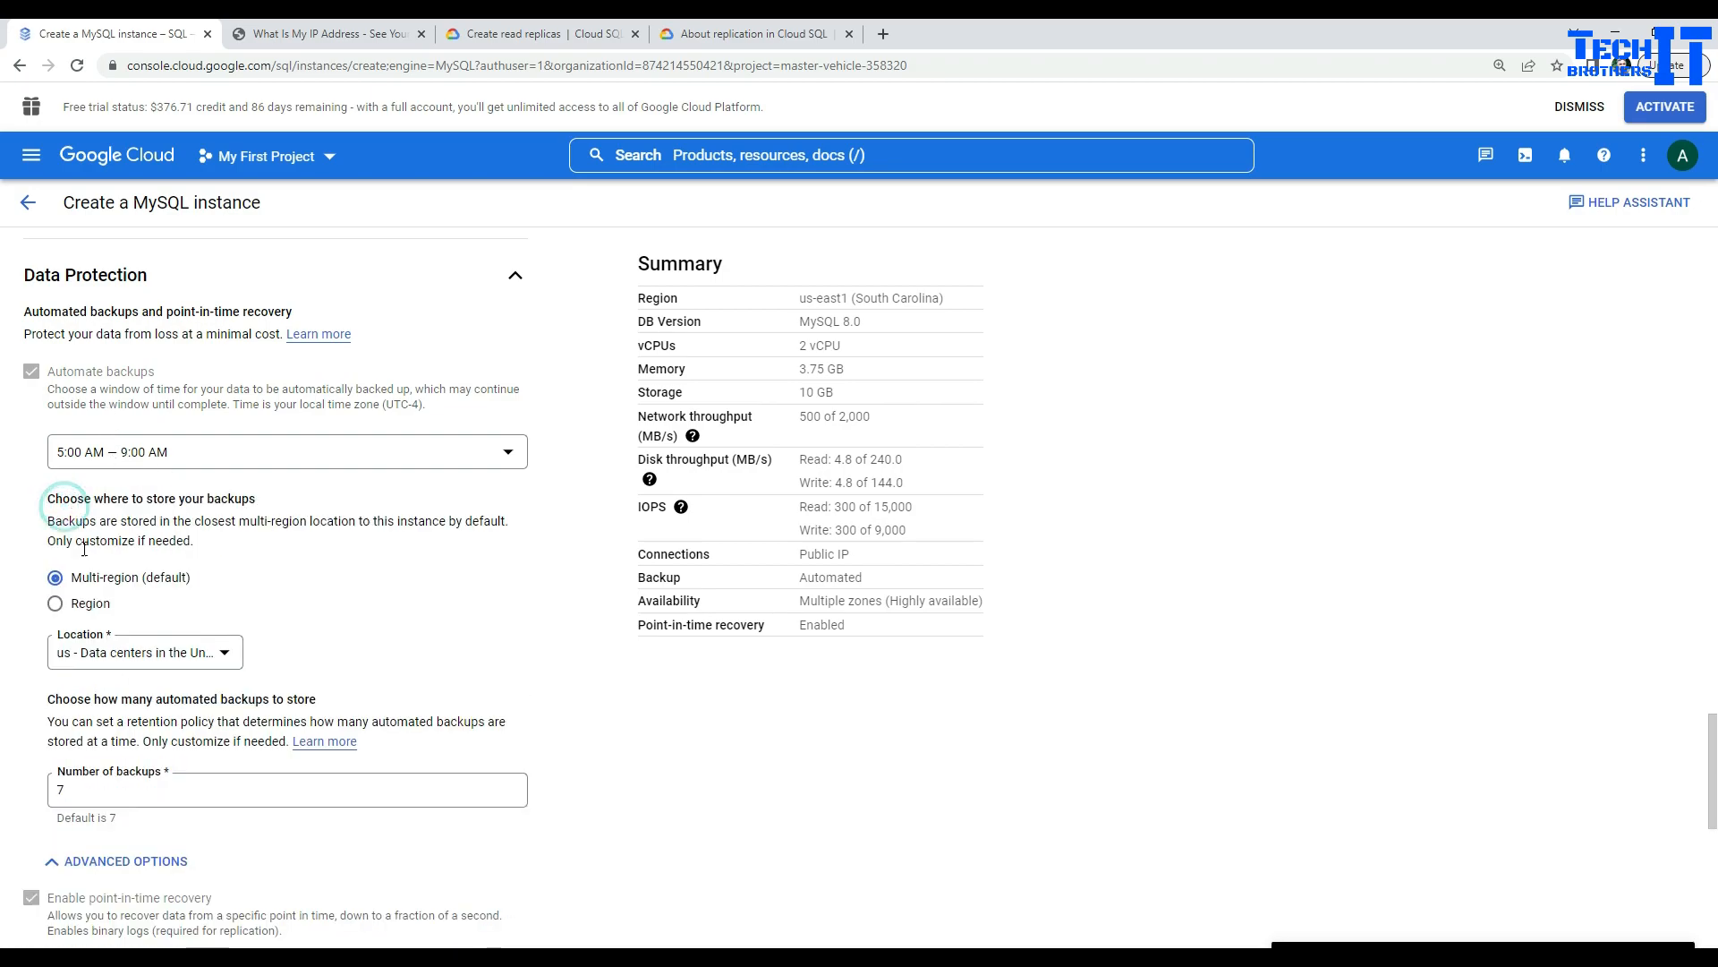
left_click(56, 605)
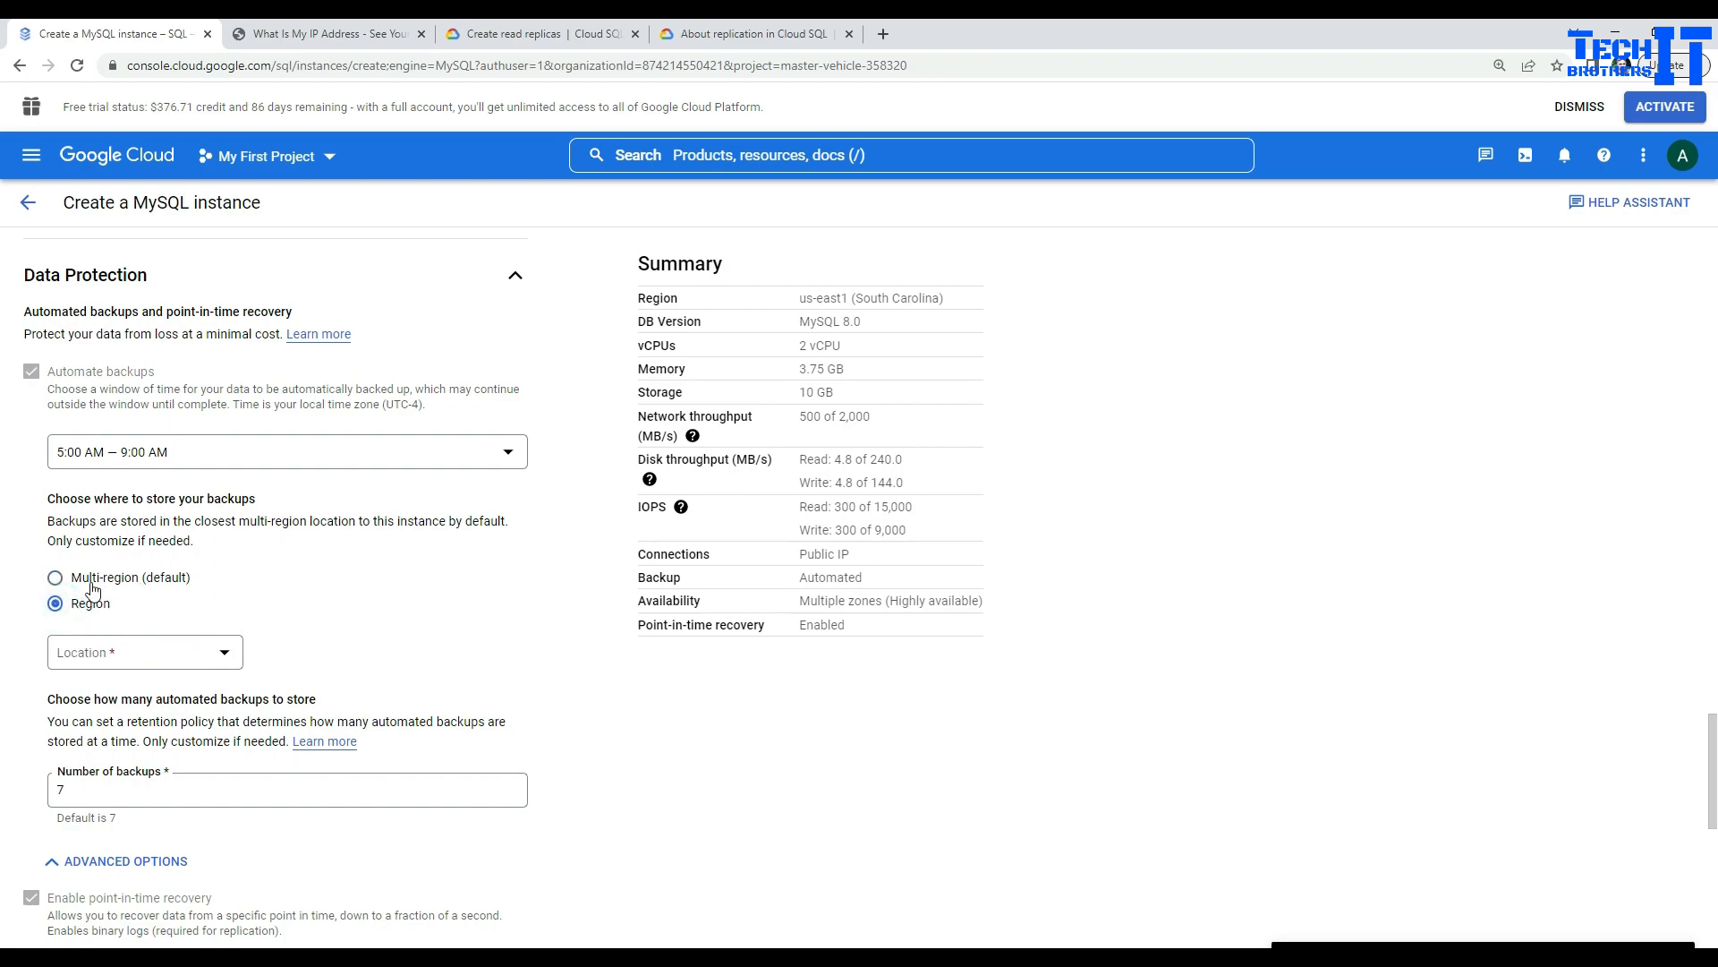
left_click(172, 653)
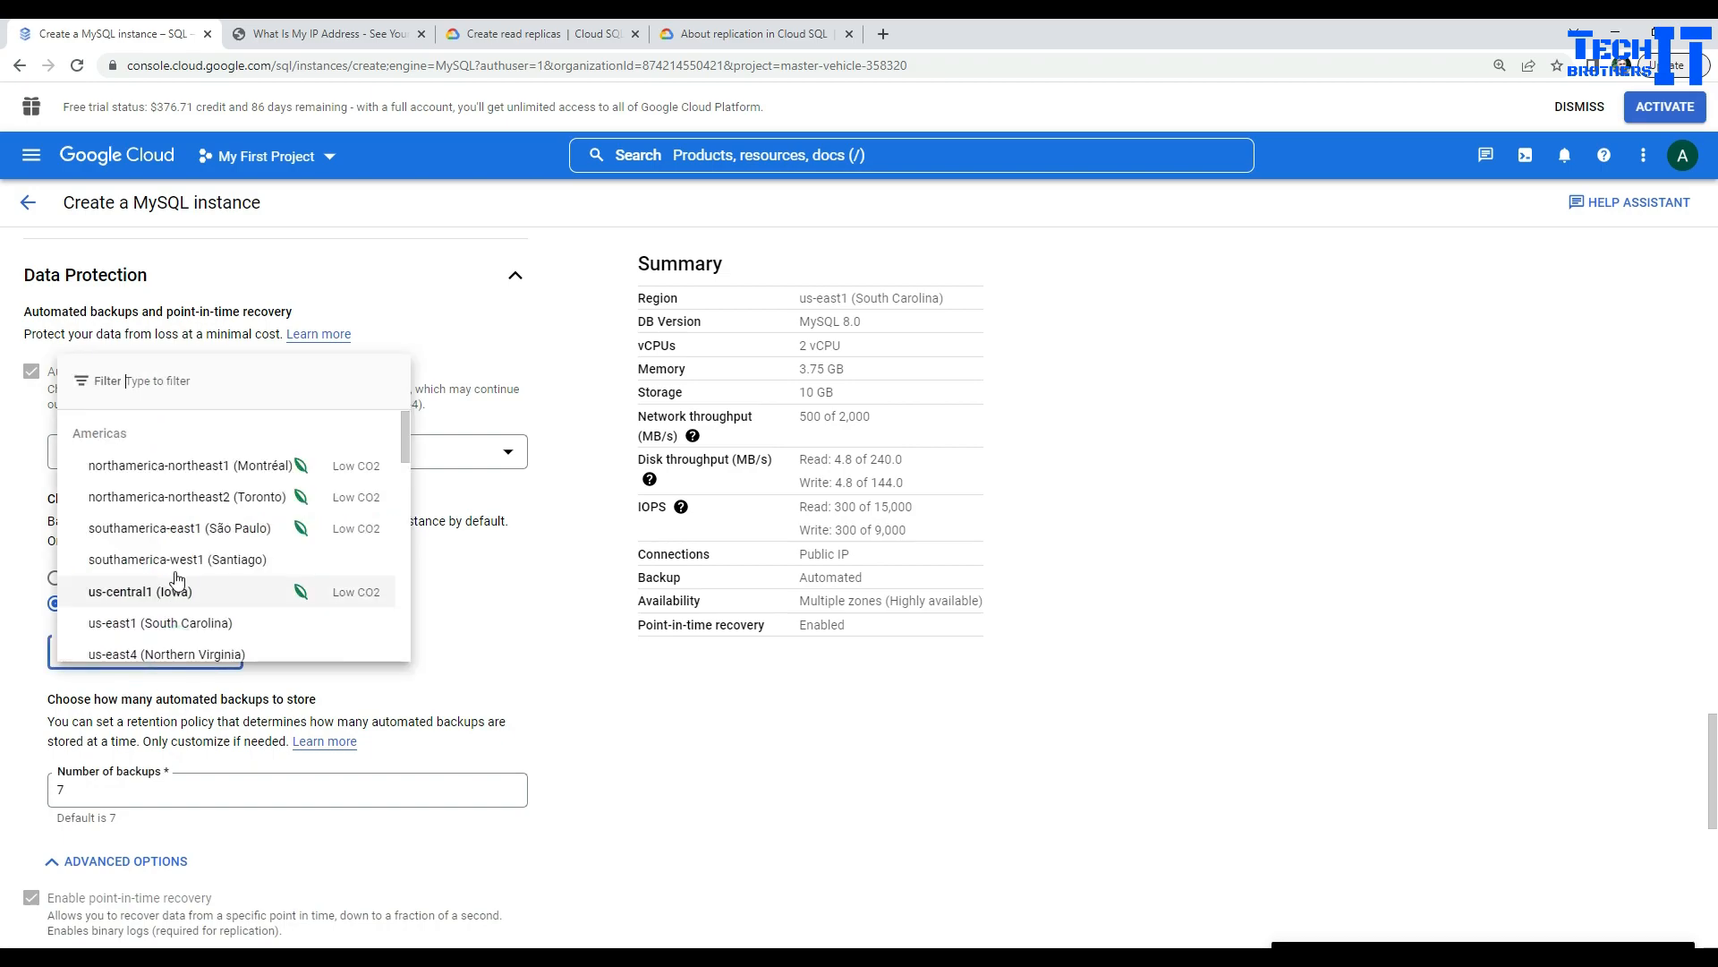
left_click(188, 622)
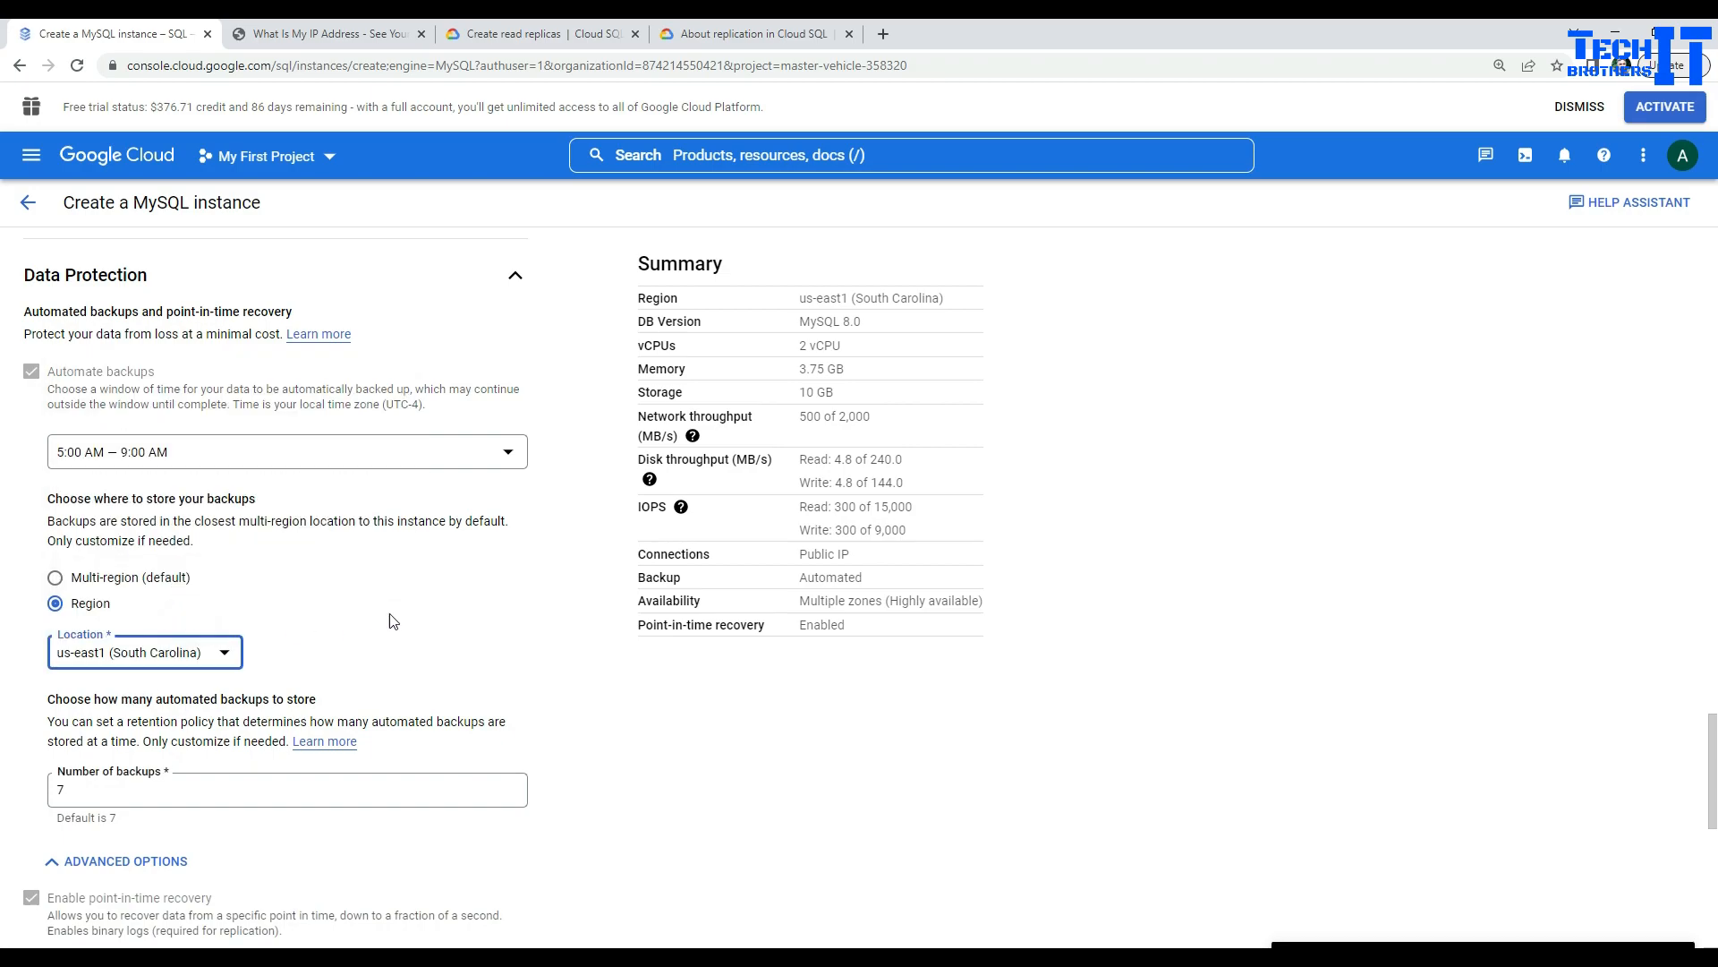
left_click(394, 617)
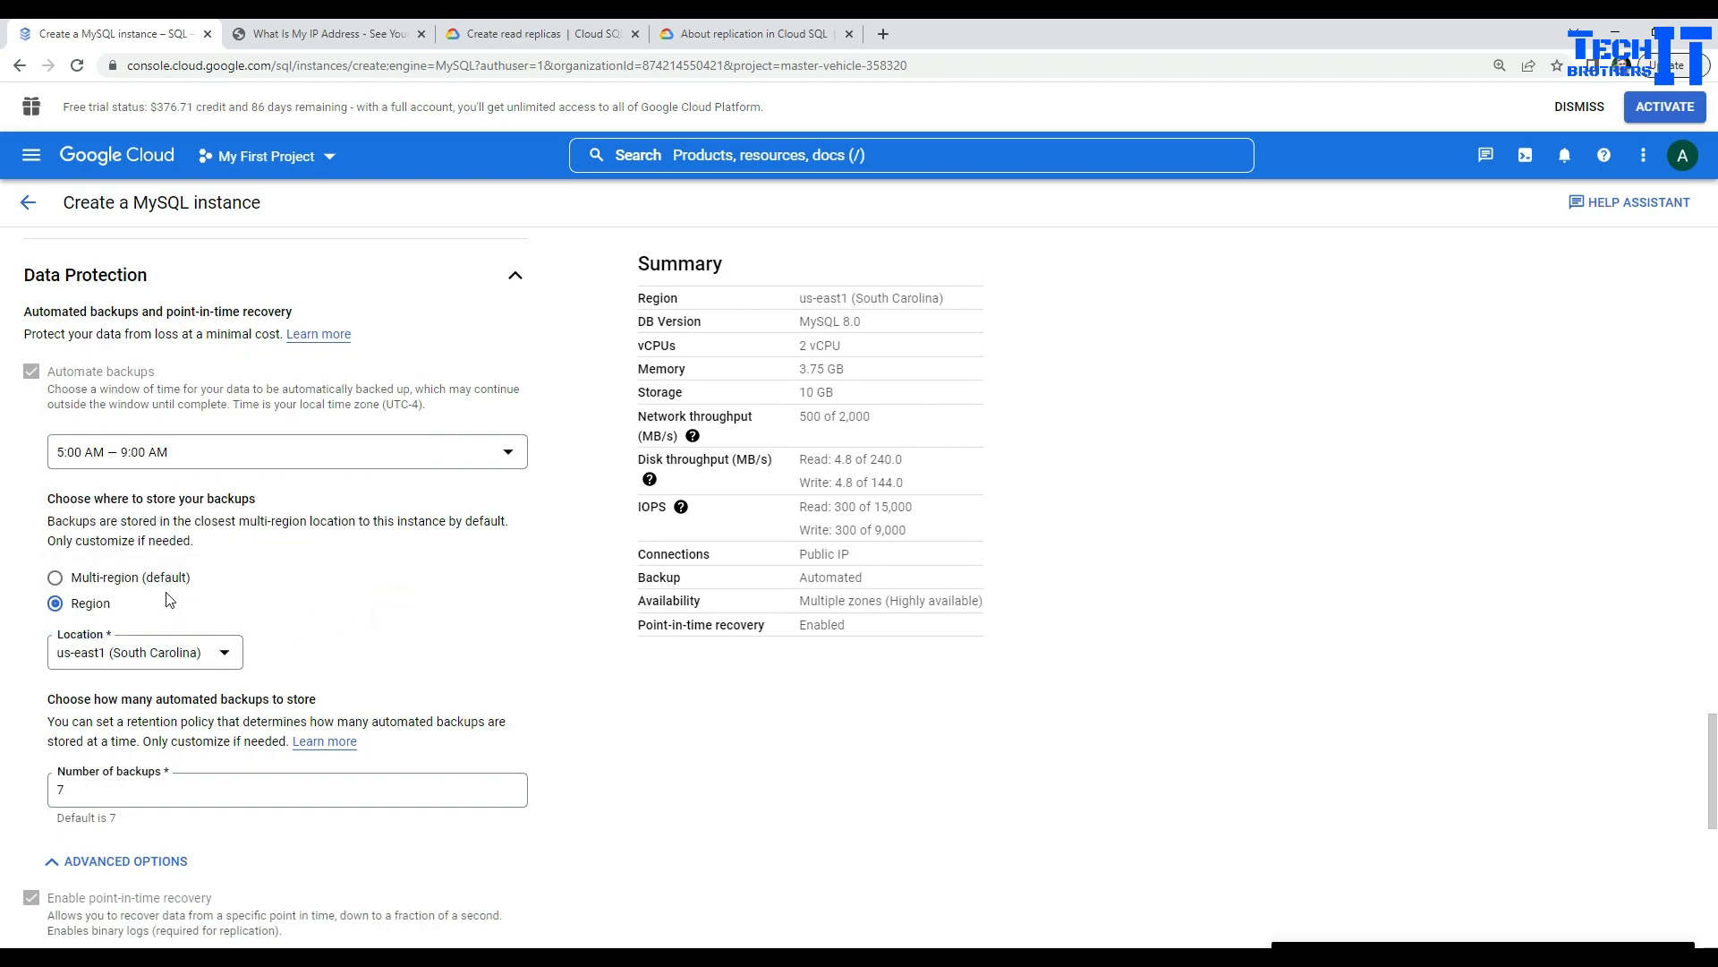
Step: Turn off deletion protection for the instance
scroll(316, 611, "down", 4)
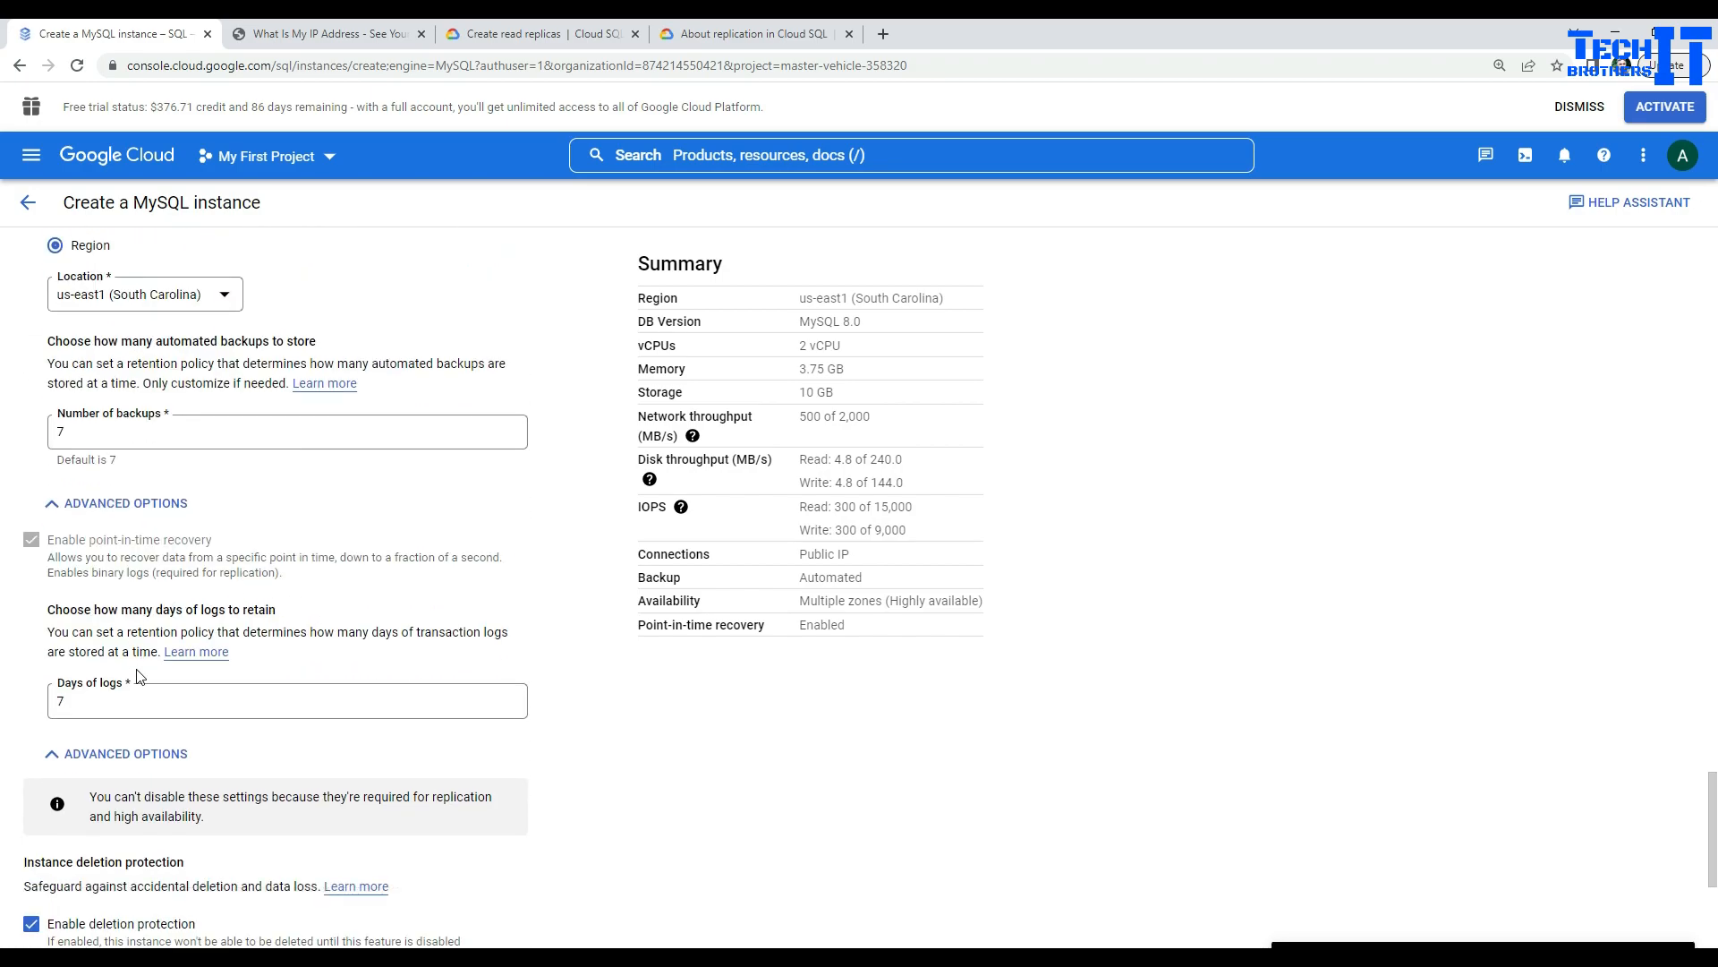
scroll(138, 676, "down", 2)
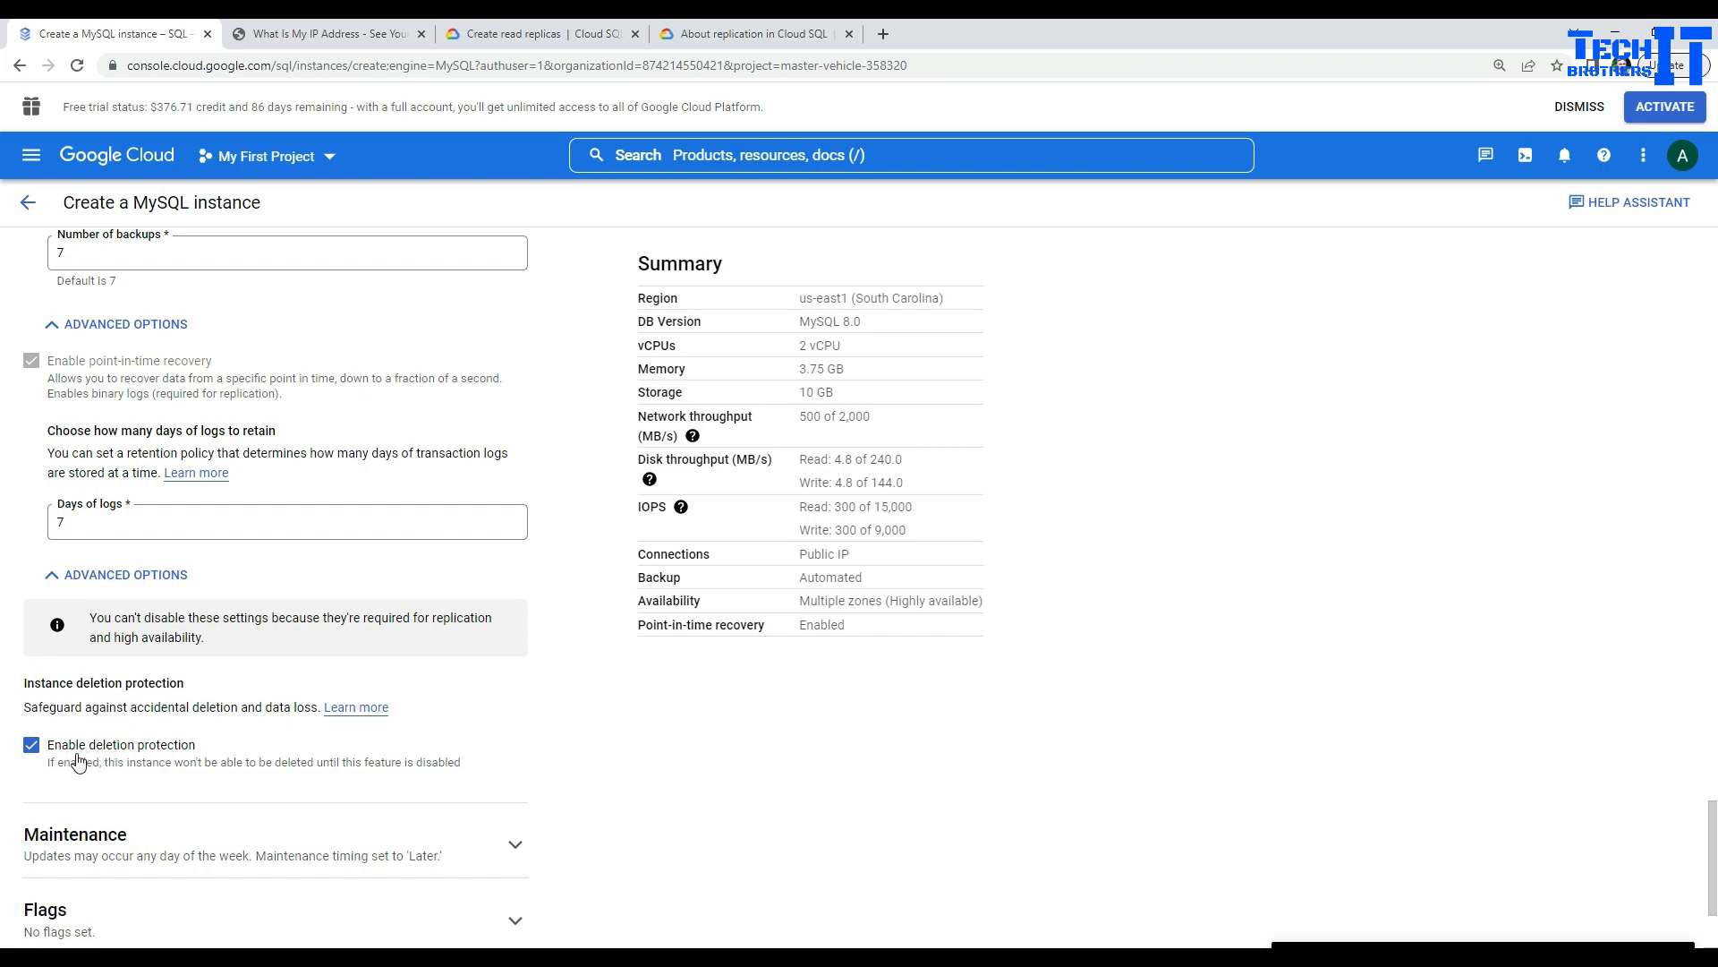
left_click(32, 750)
Step: Open the maintenance settings and look over the maintenance window and order of update choices, leaving both at any
scroll(76, 757, "down", 2)
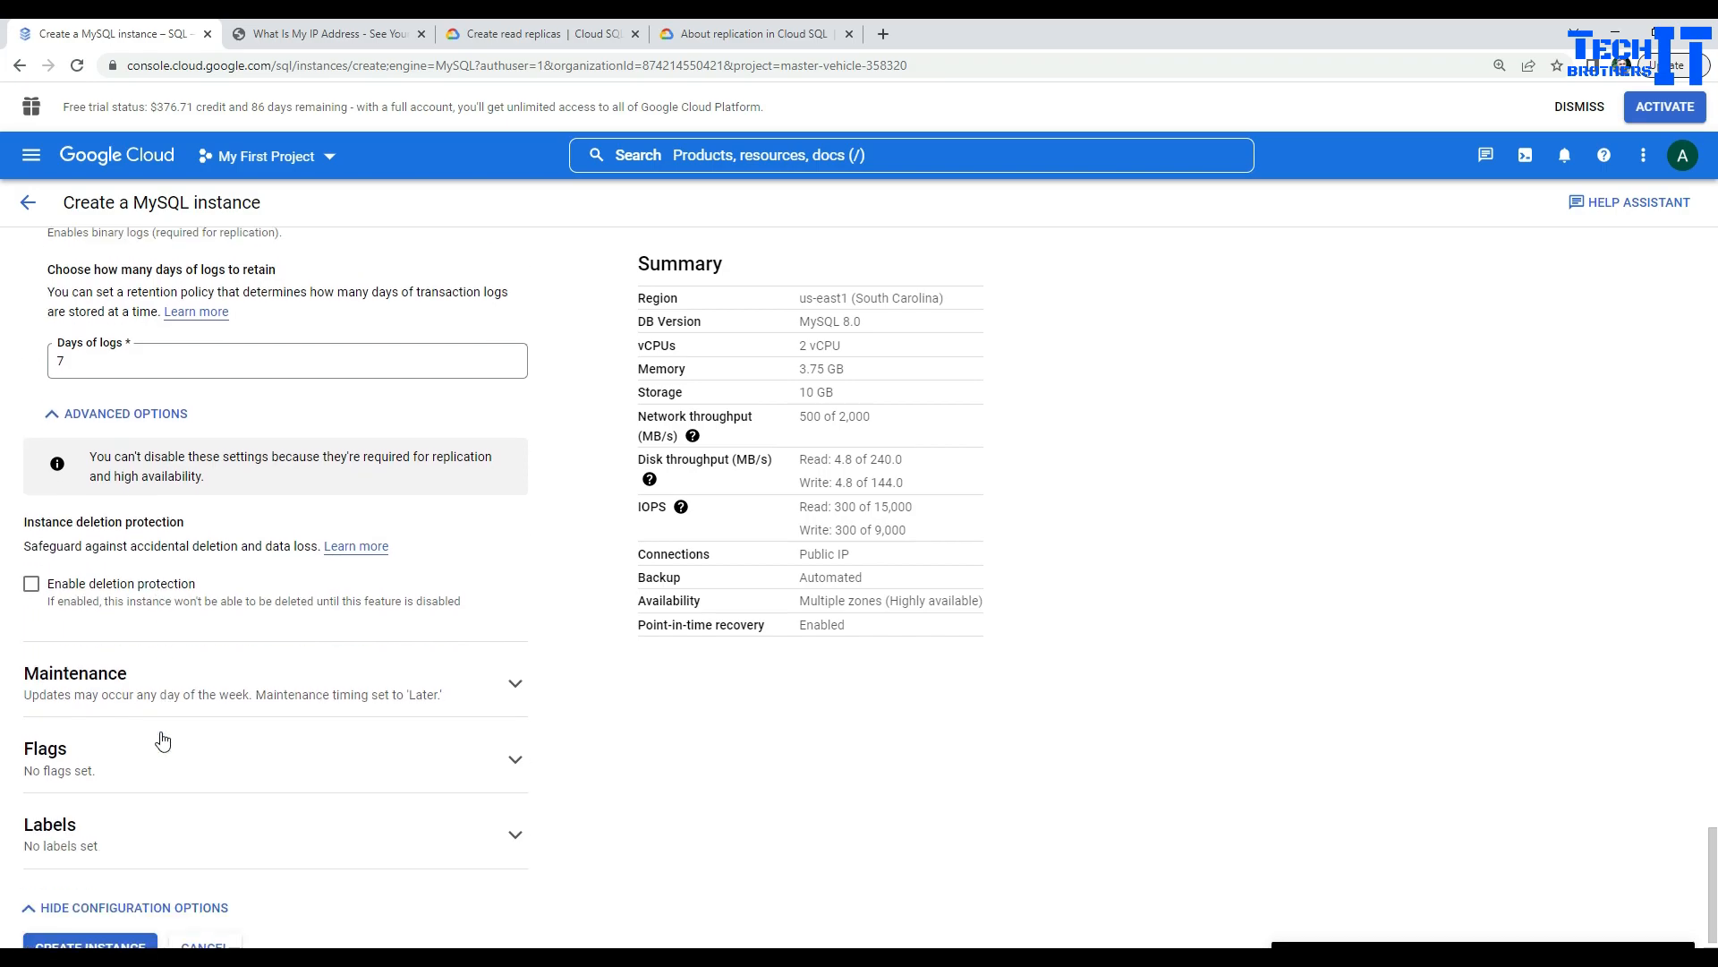
left_click(524, 670)
scroll(363, 689, "down", 3)
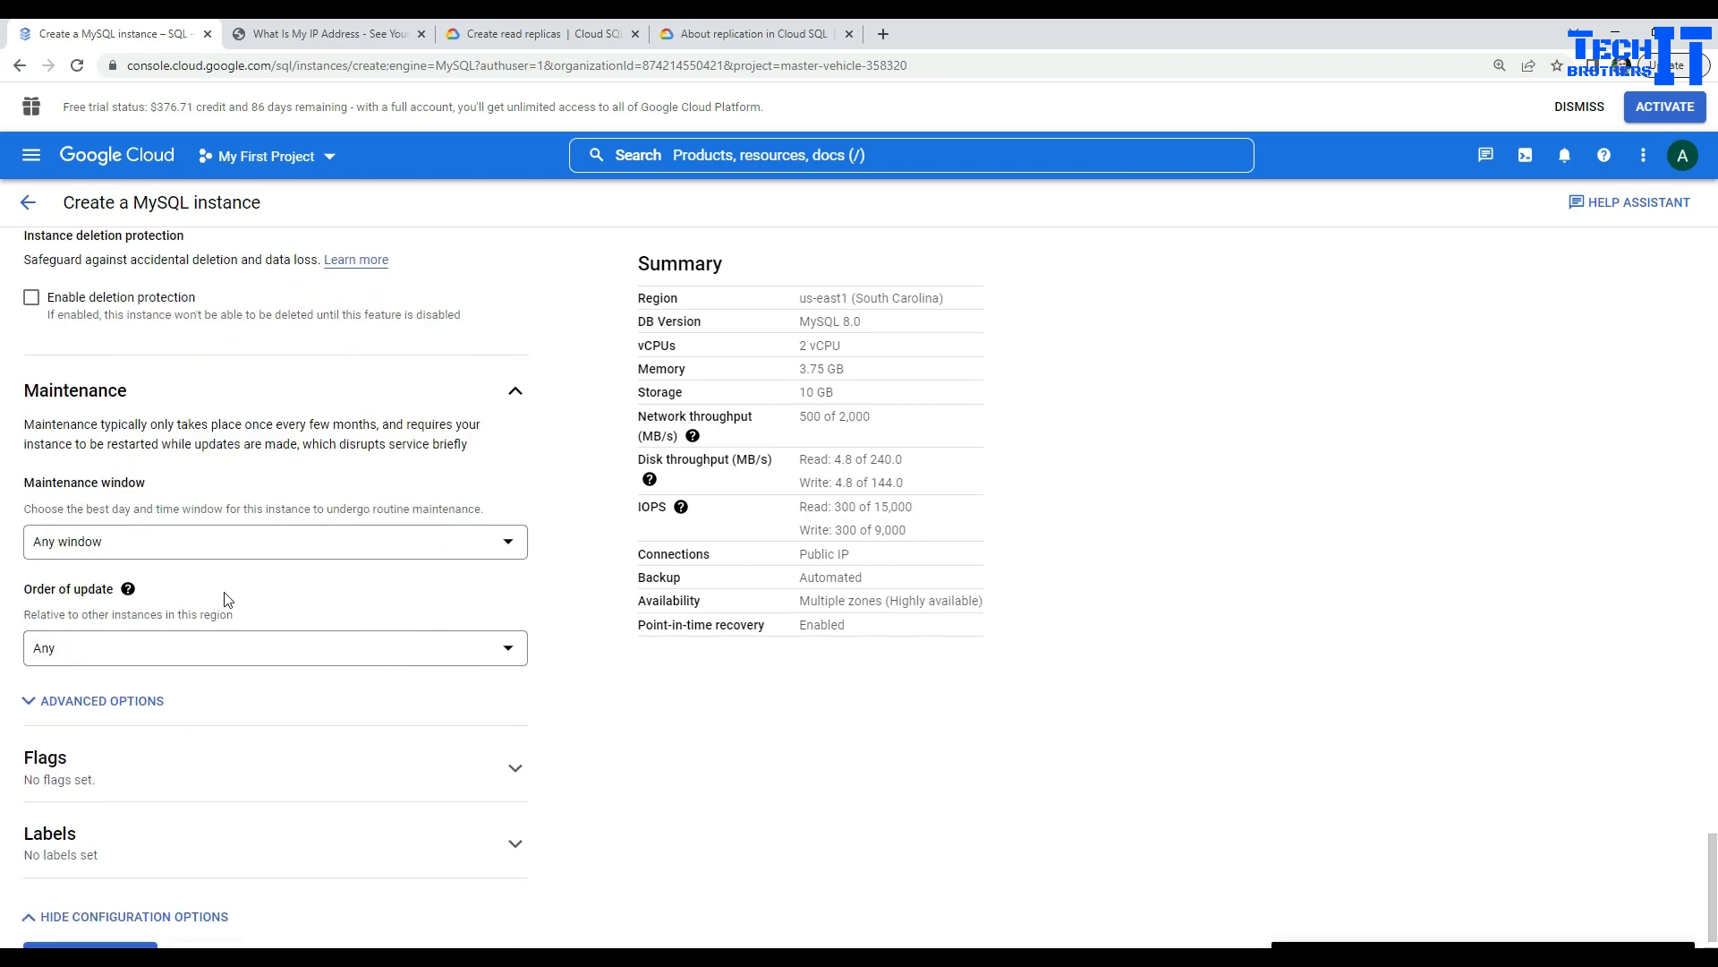
left_click(100, 542)
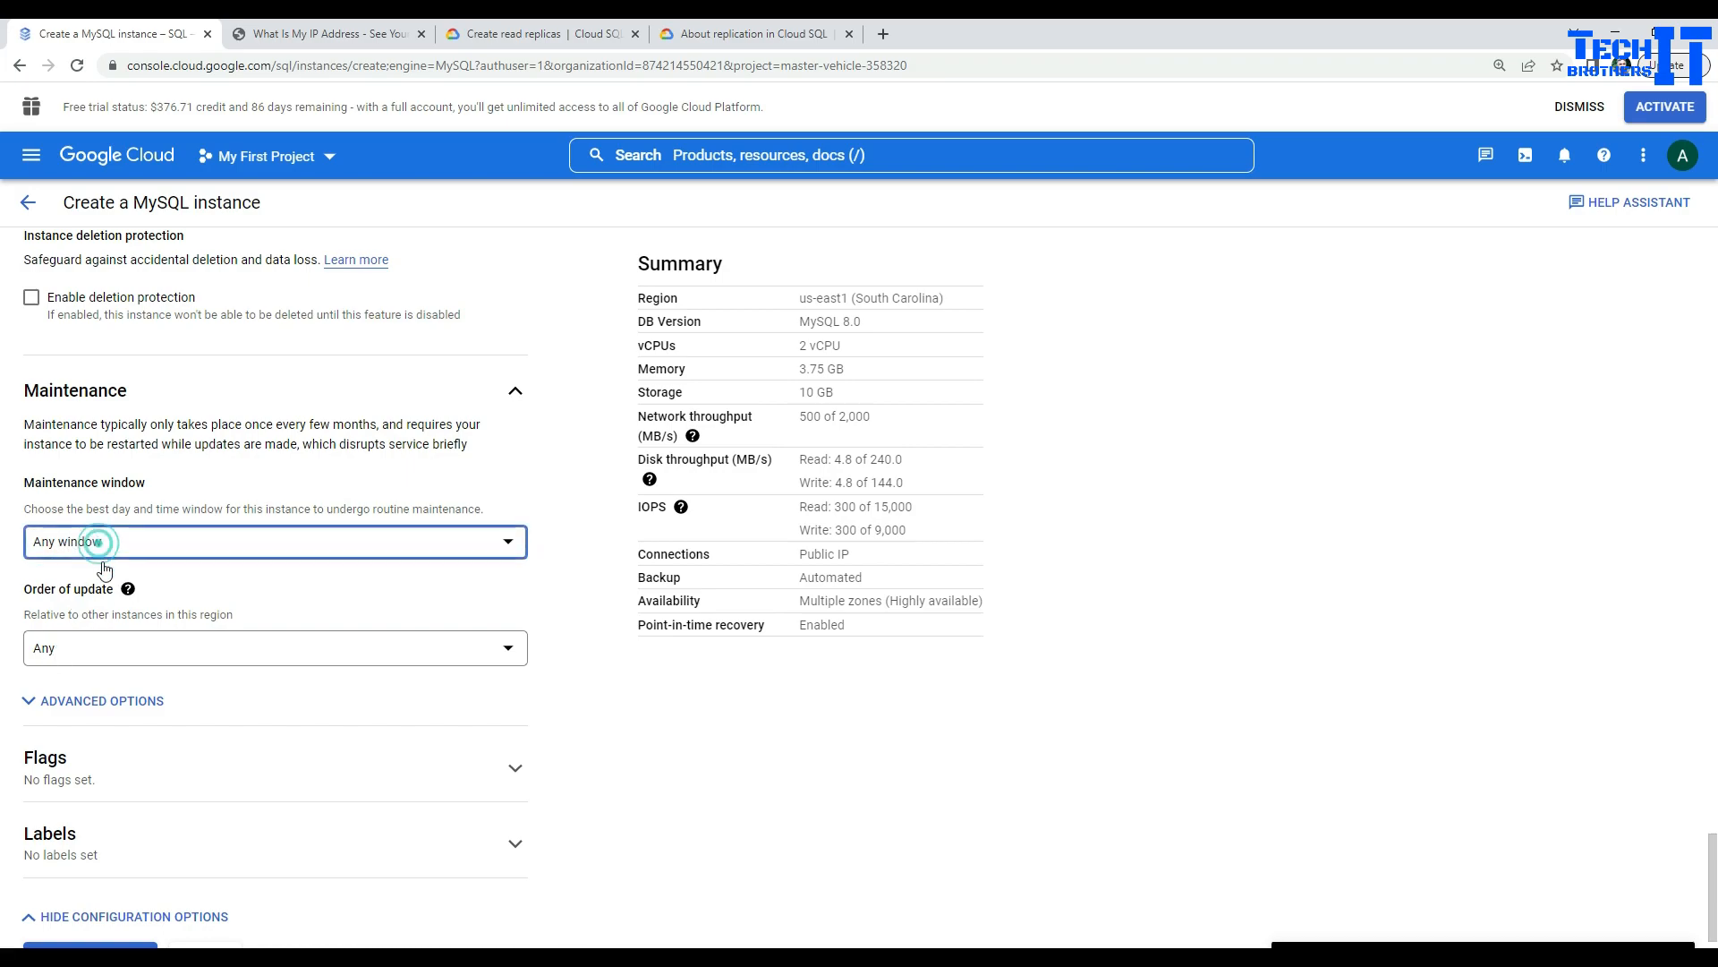
left_click(555, 664)
left_click(551, 658)
left_click(85, 658)
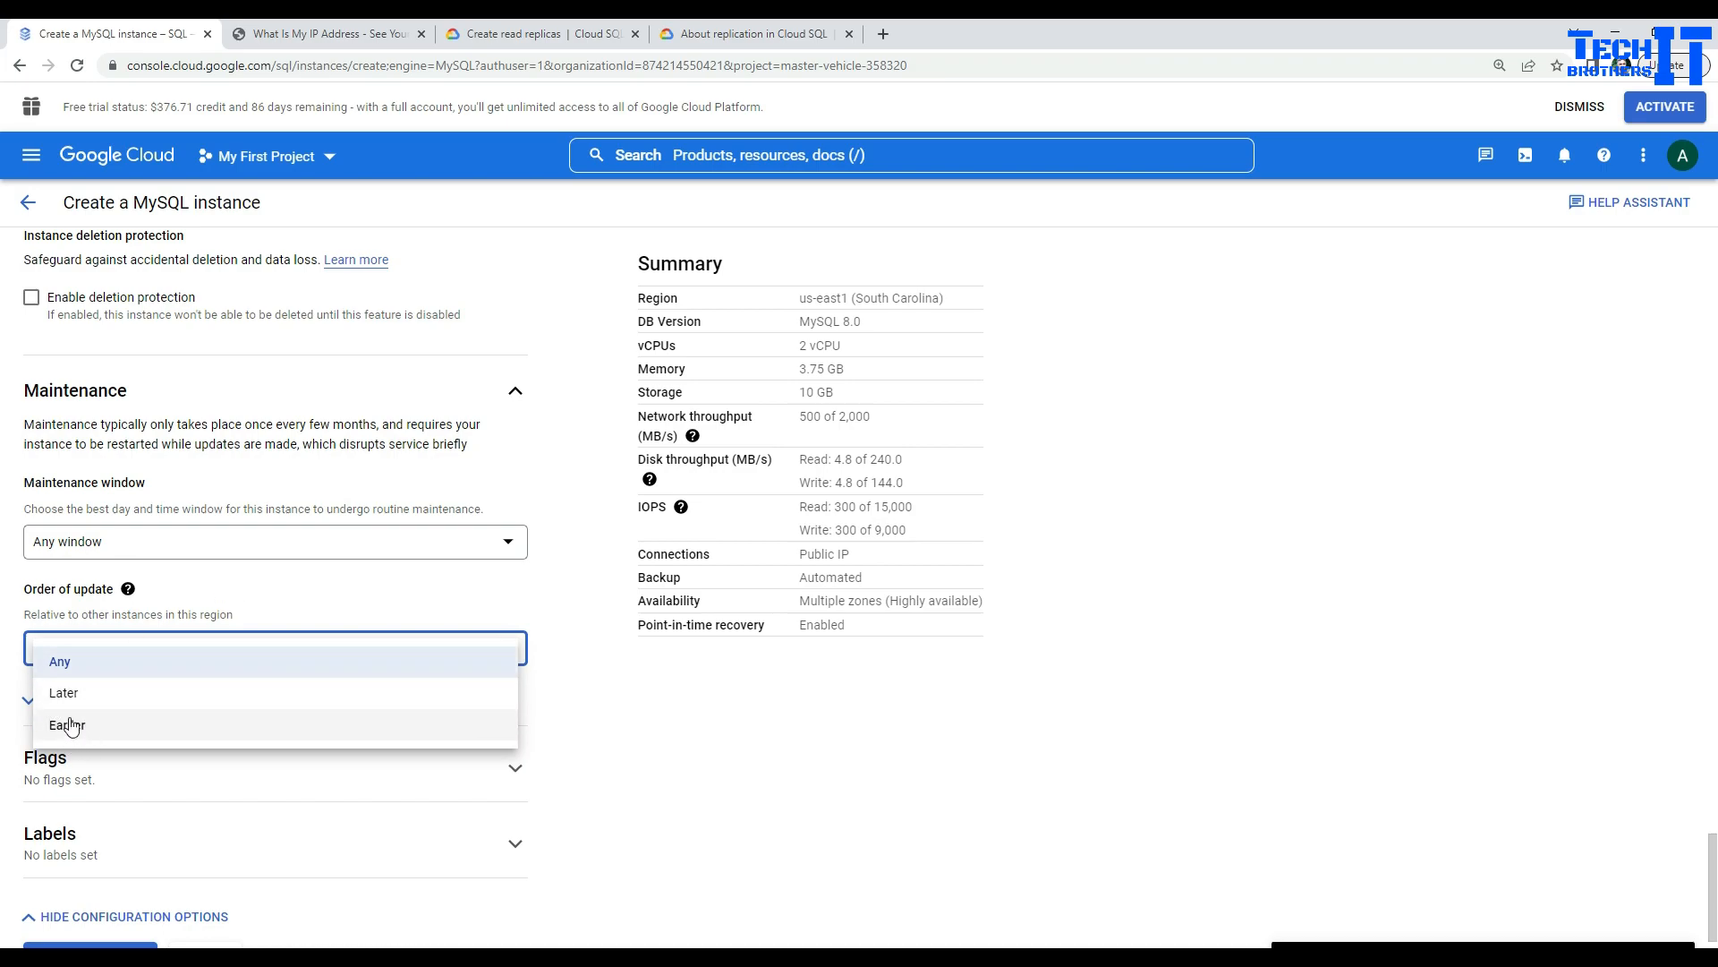
left_click(277, 605)
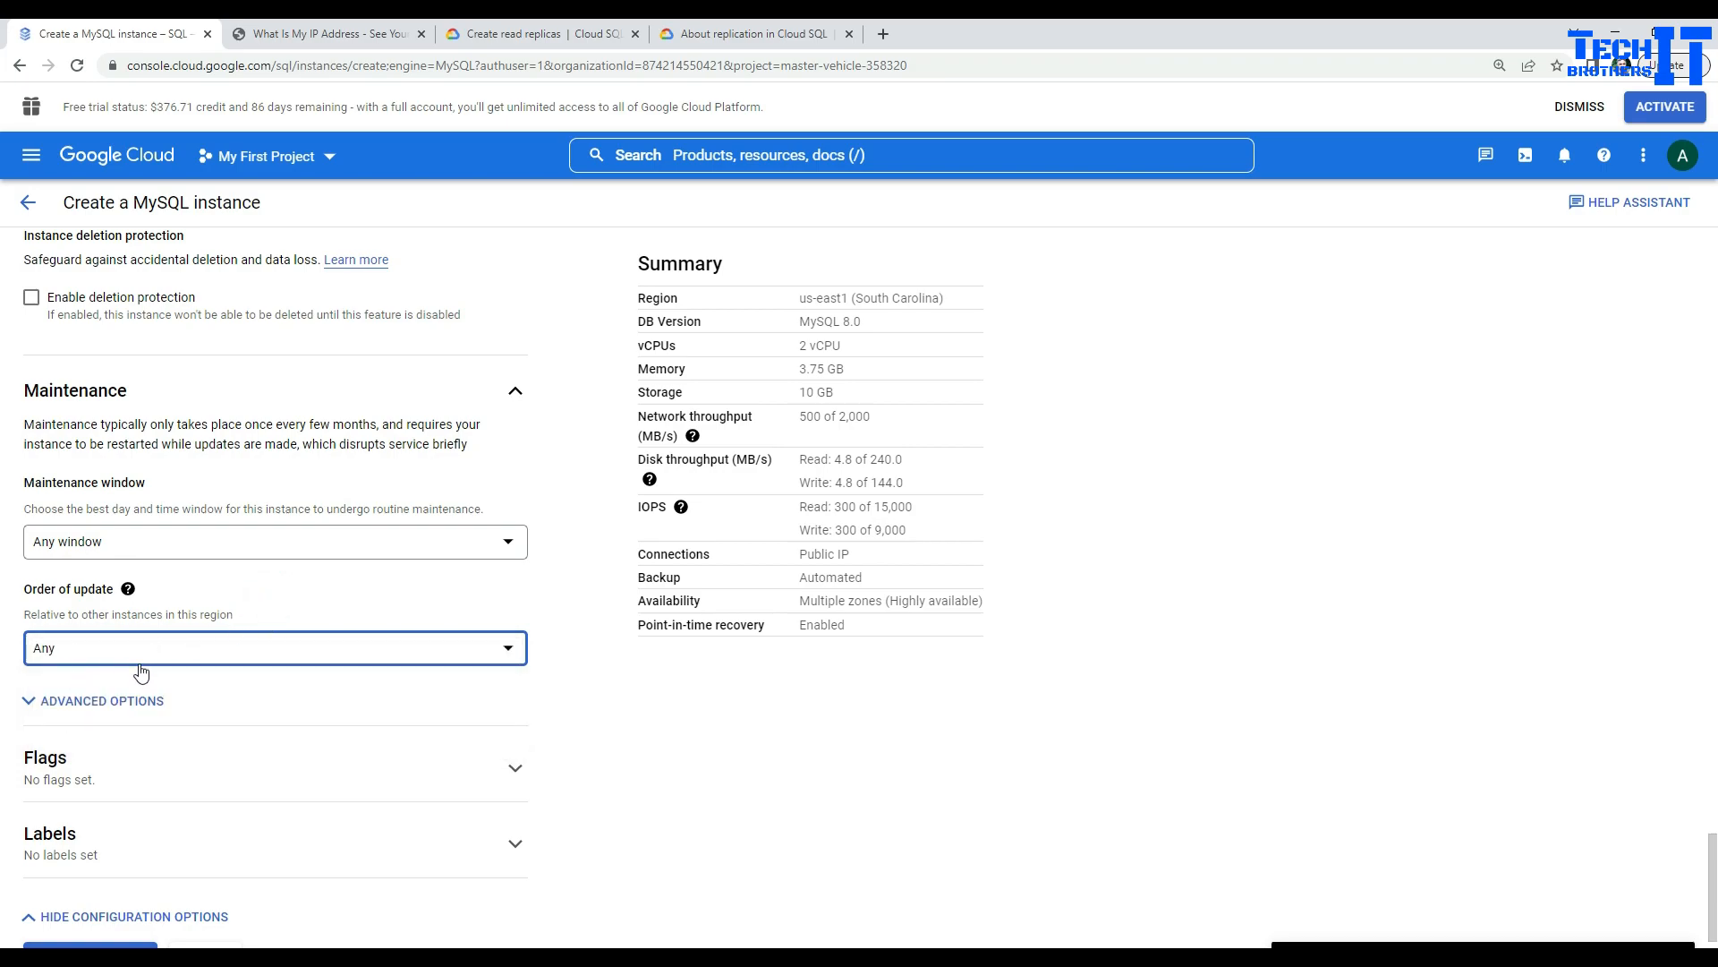
Step: Show the advanced maintenance options, examine the deny maintenance period settings, and collapse them again
left_click(40, 701)
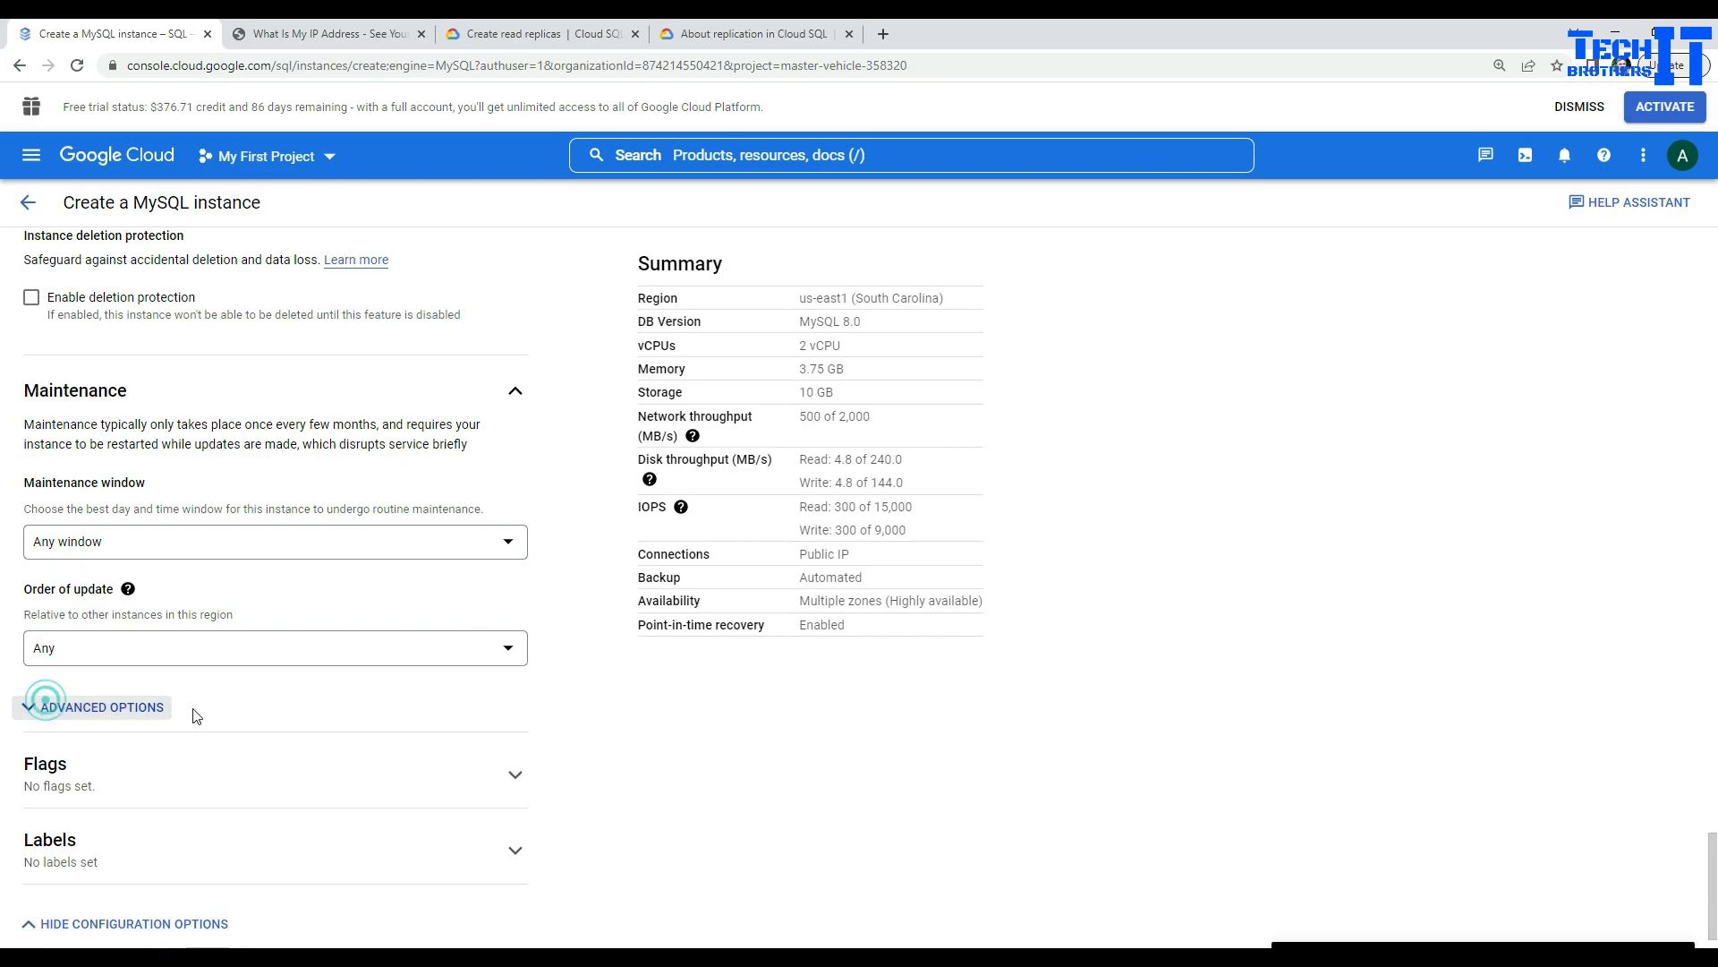
scroll(199, 714, "down", 3)
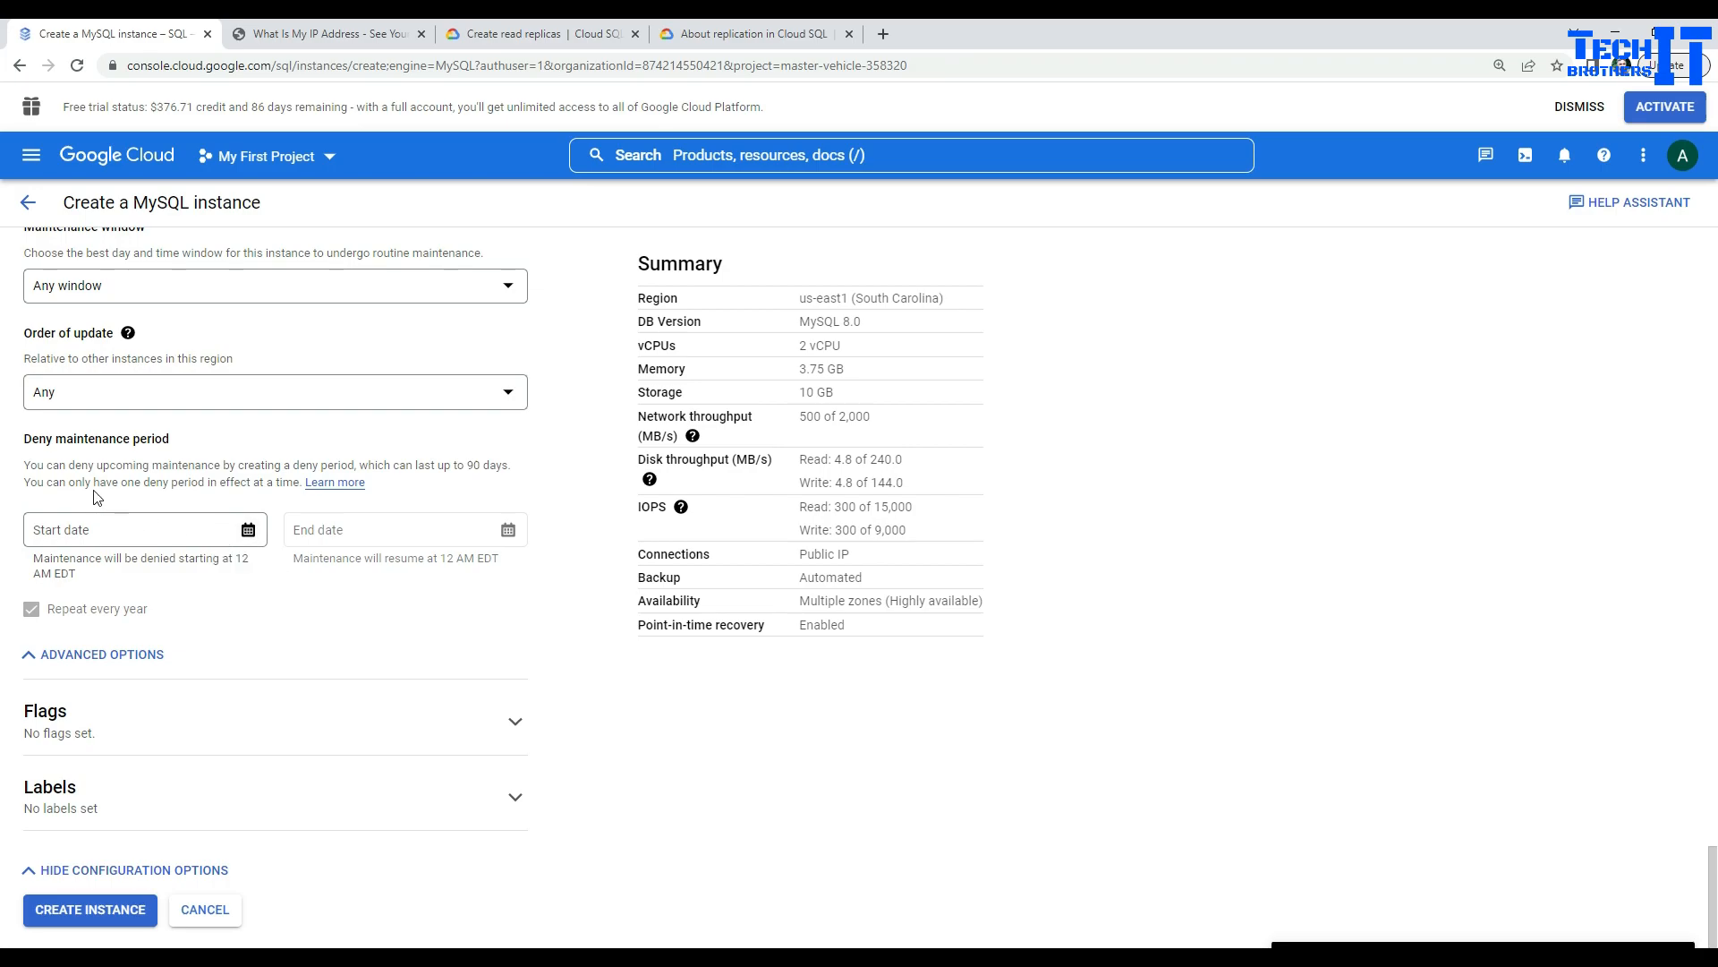
left_click_drag(24, 439, 165, 440)
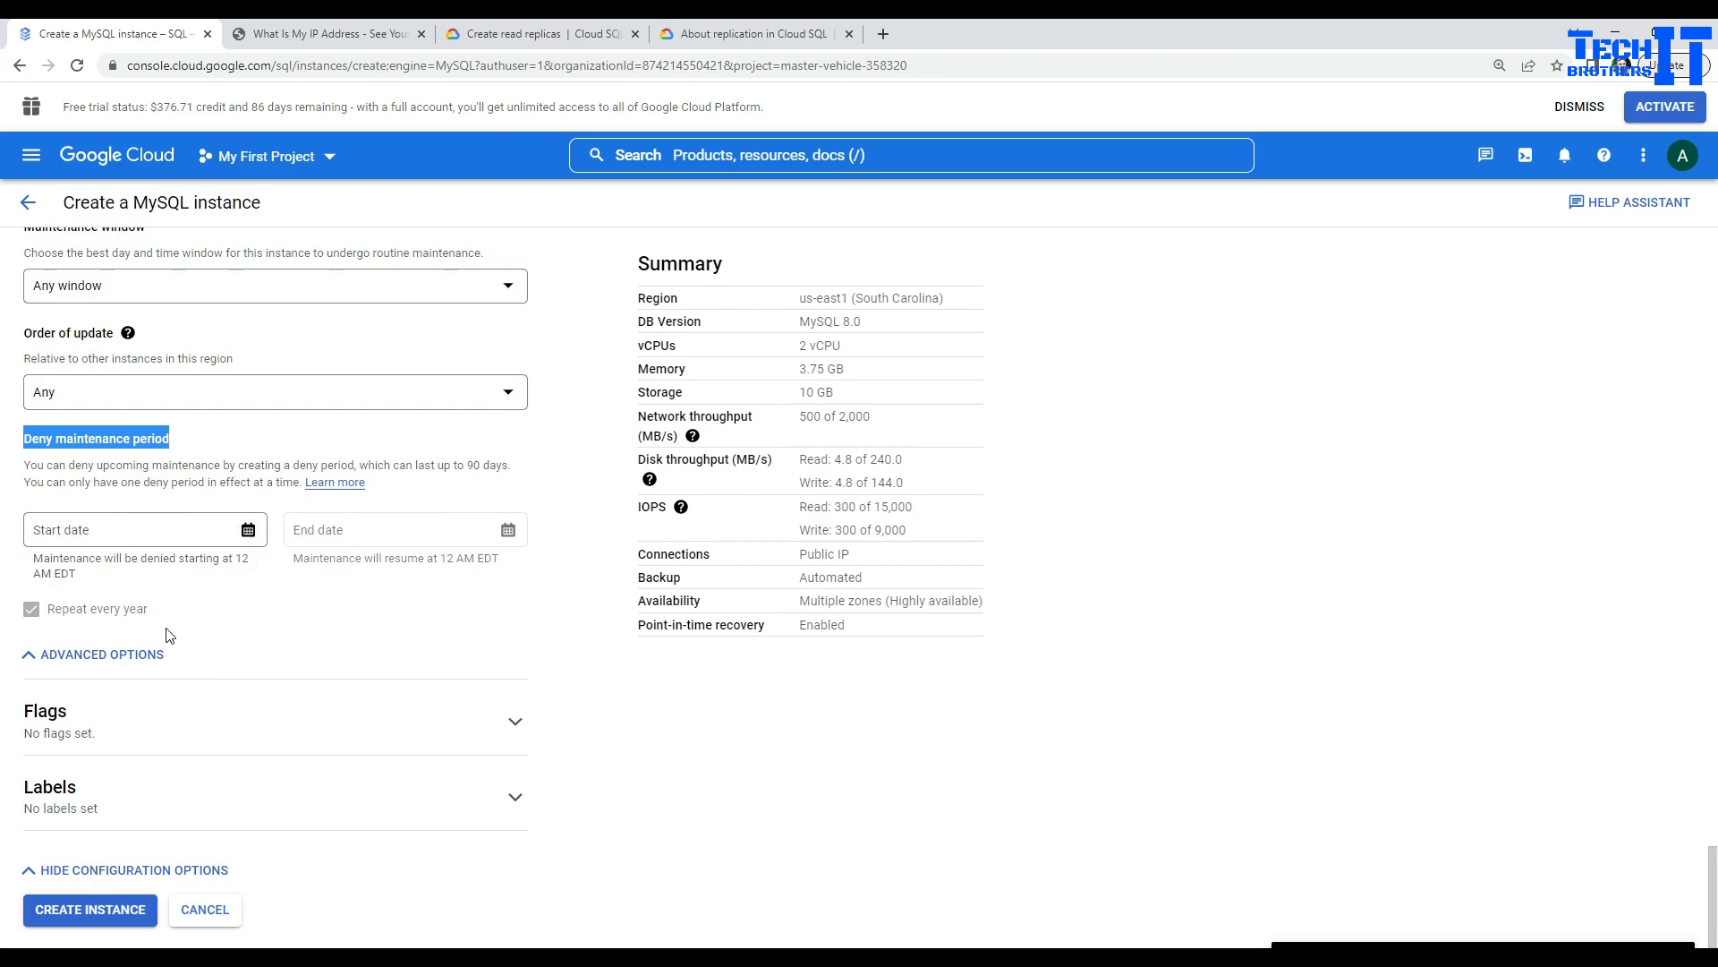
left_click(107, 659)
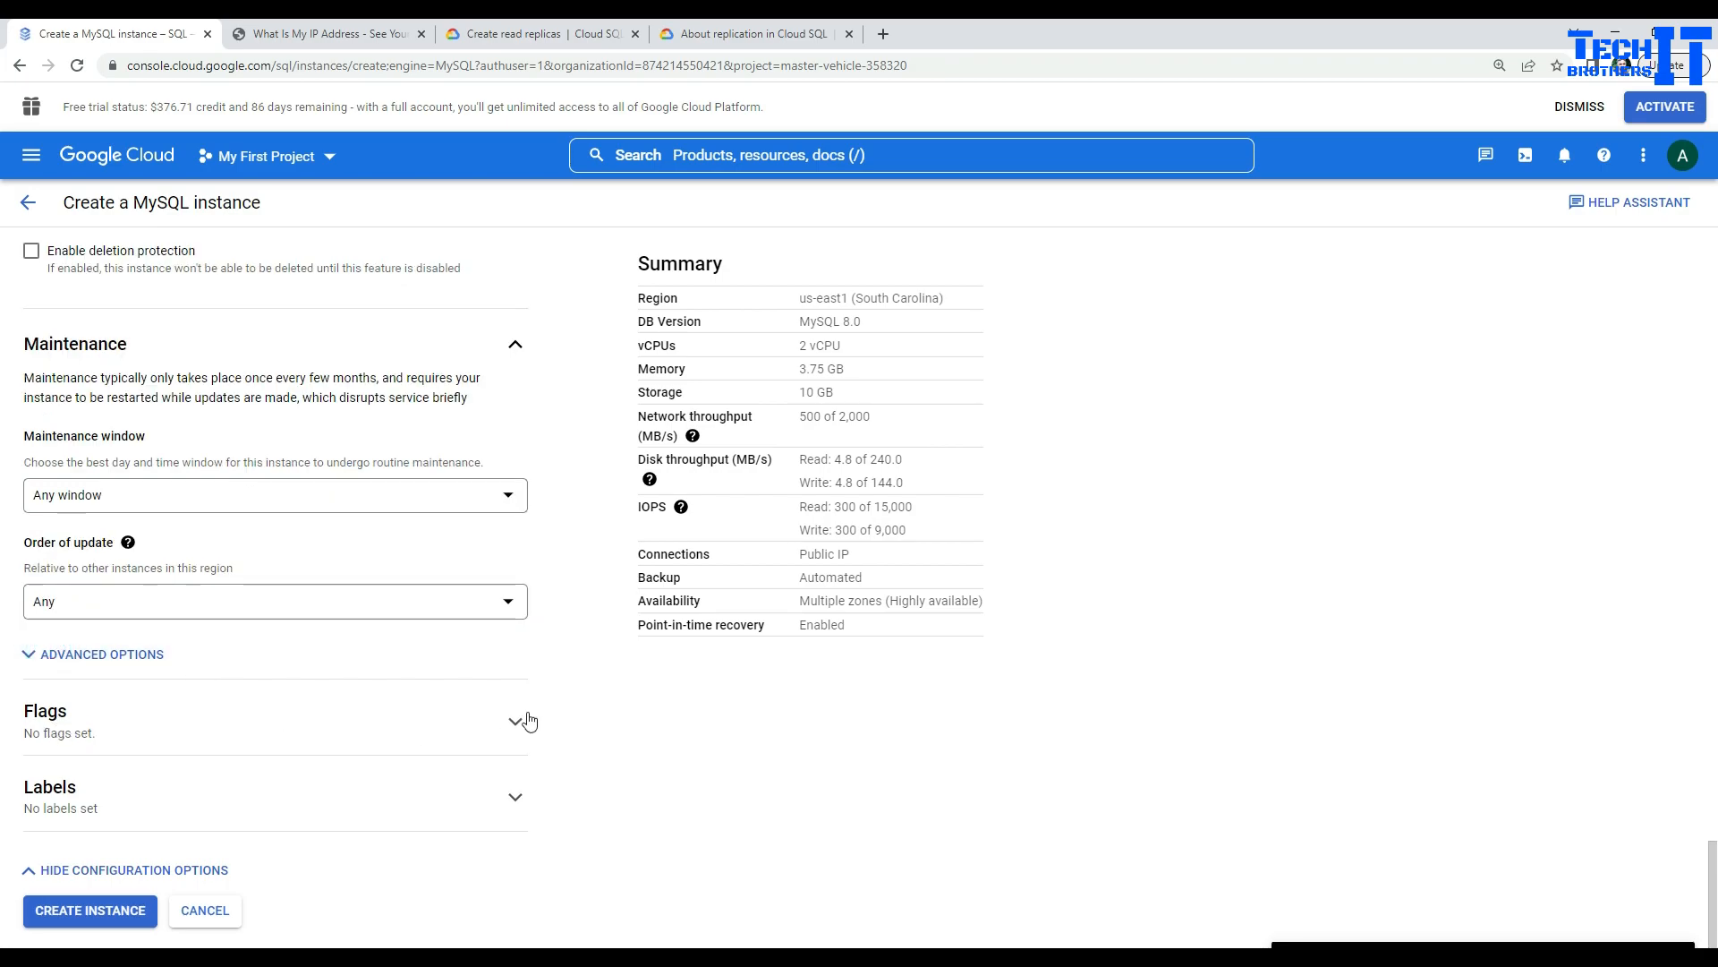
Step: Browse the list of available database flags in a new flag entry, and discard the entry without choosing one
left_click(515, 722)
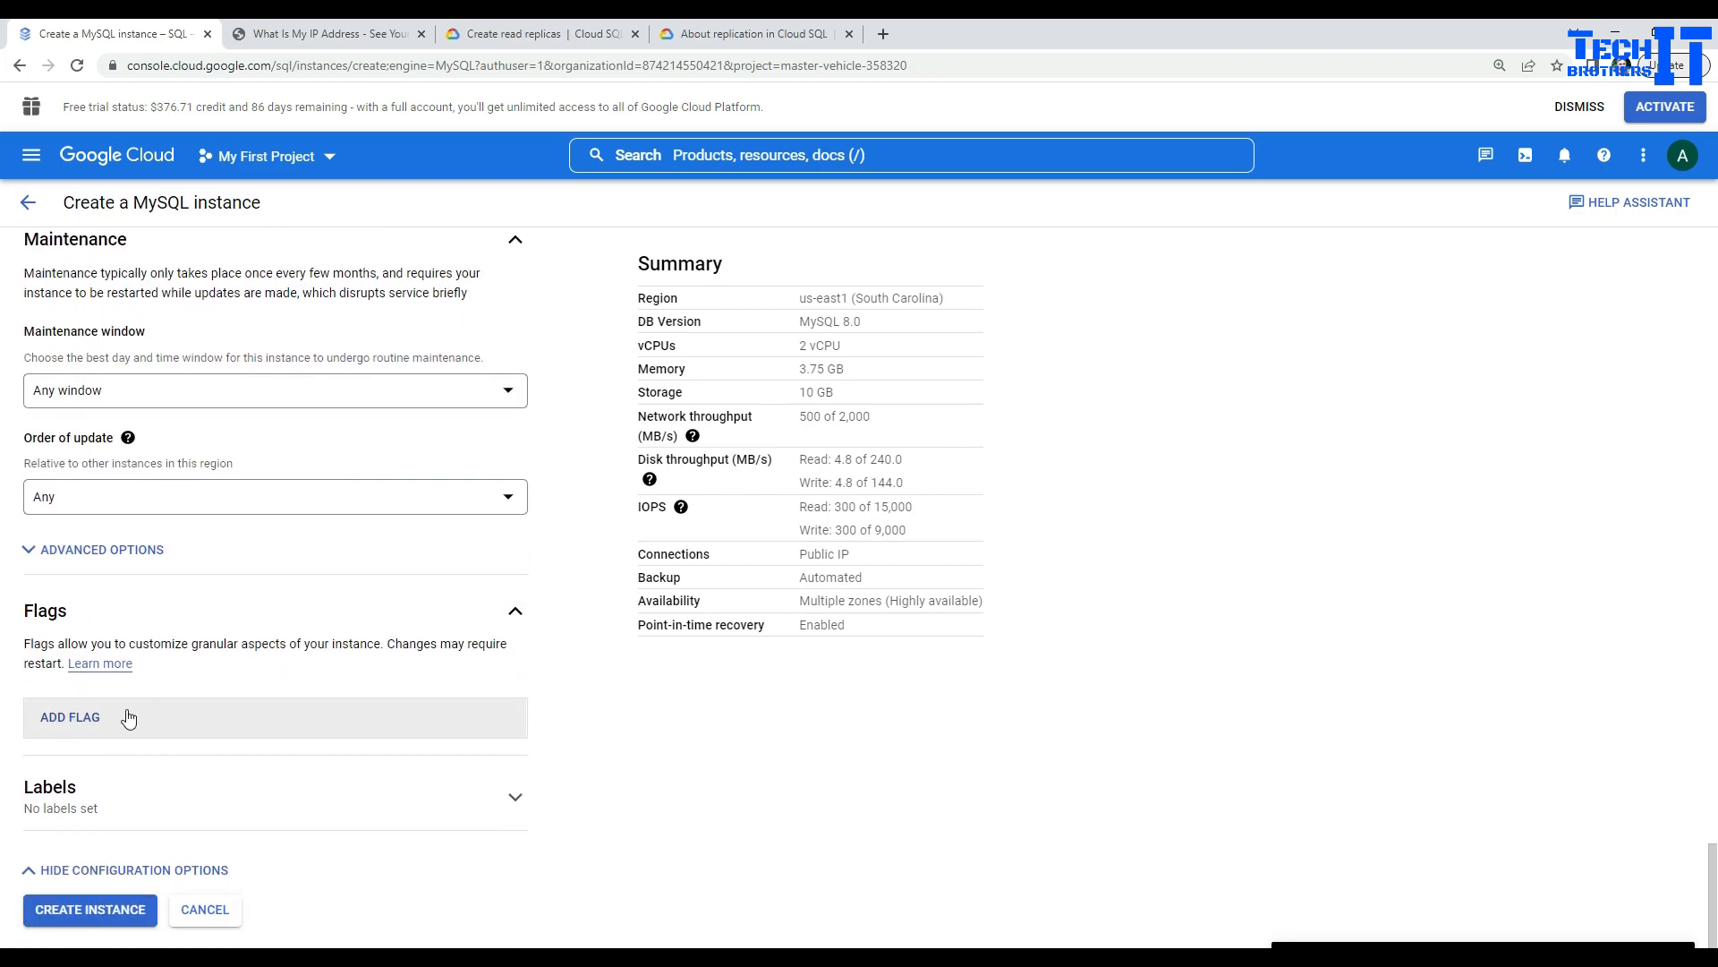
left_click(125, 717)
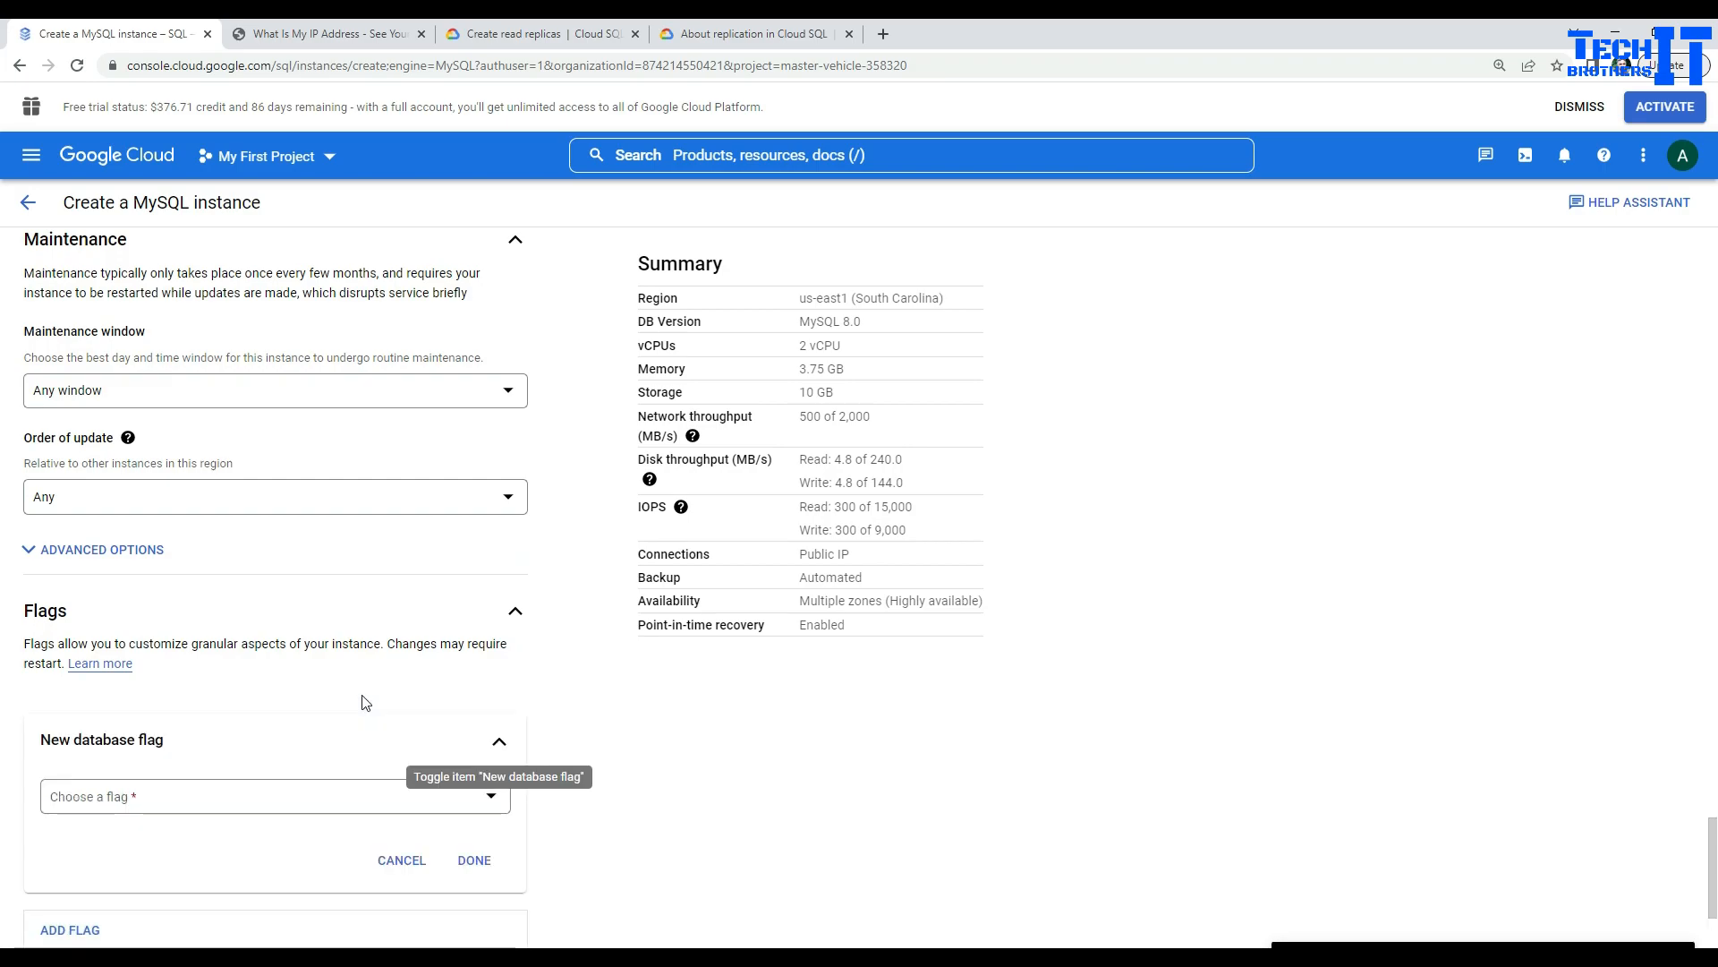
scroll(366, 703, "down", 2)
left_click(490, 620)
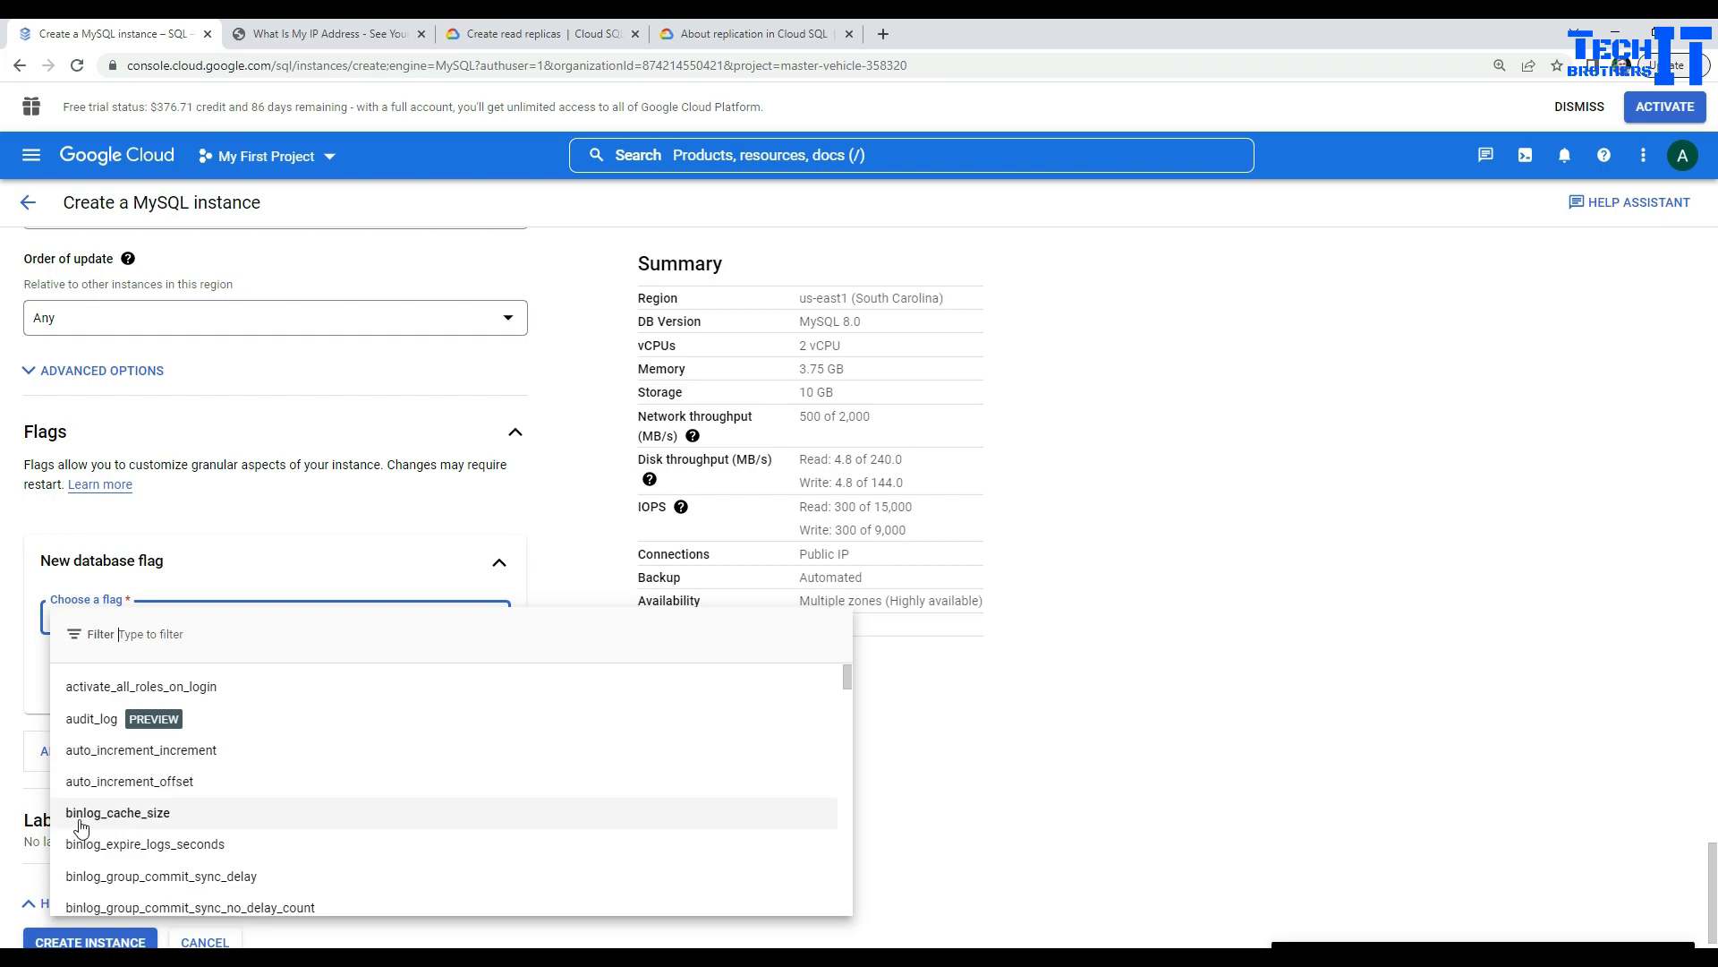
scroll(260, 816, "down", 8)
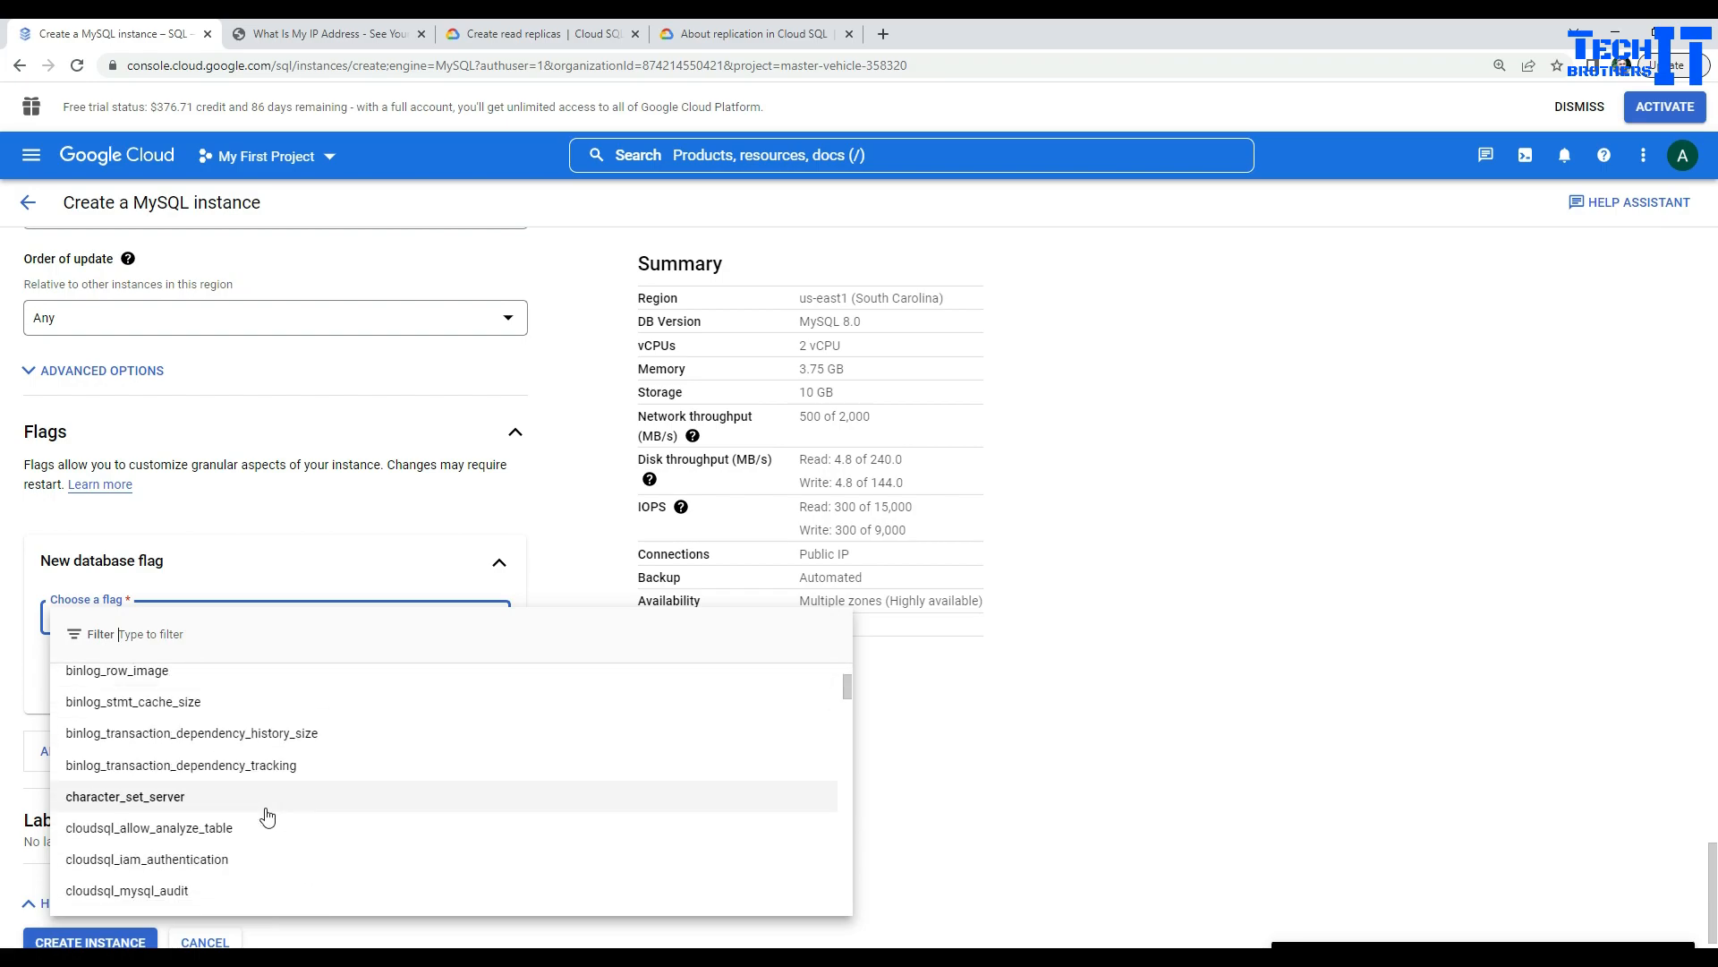
scroll(262, 814, "down", 10)
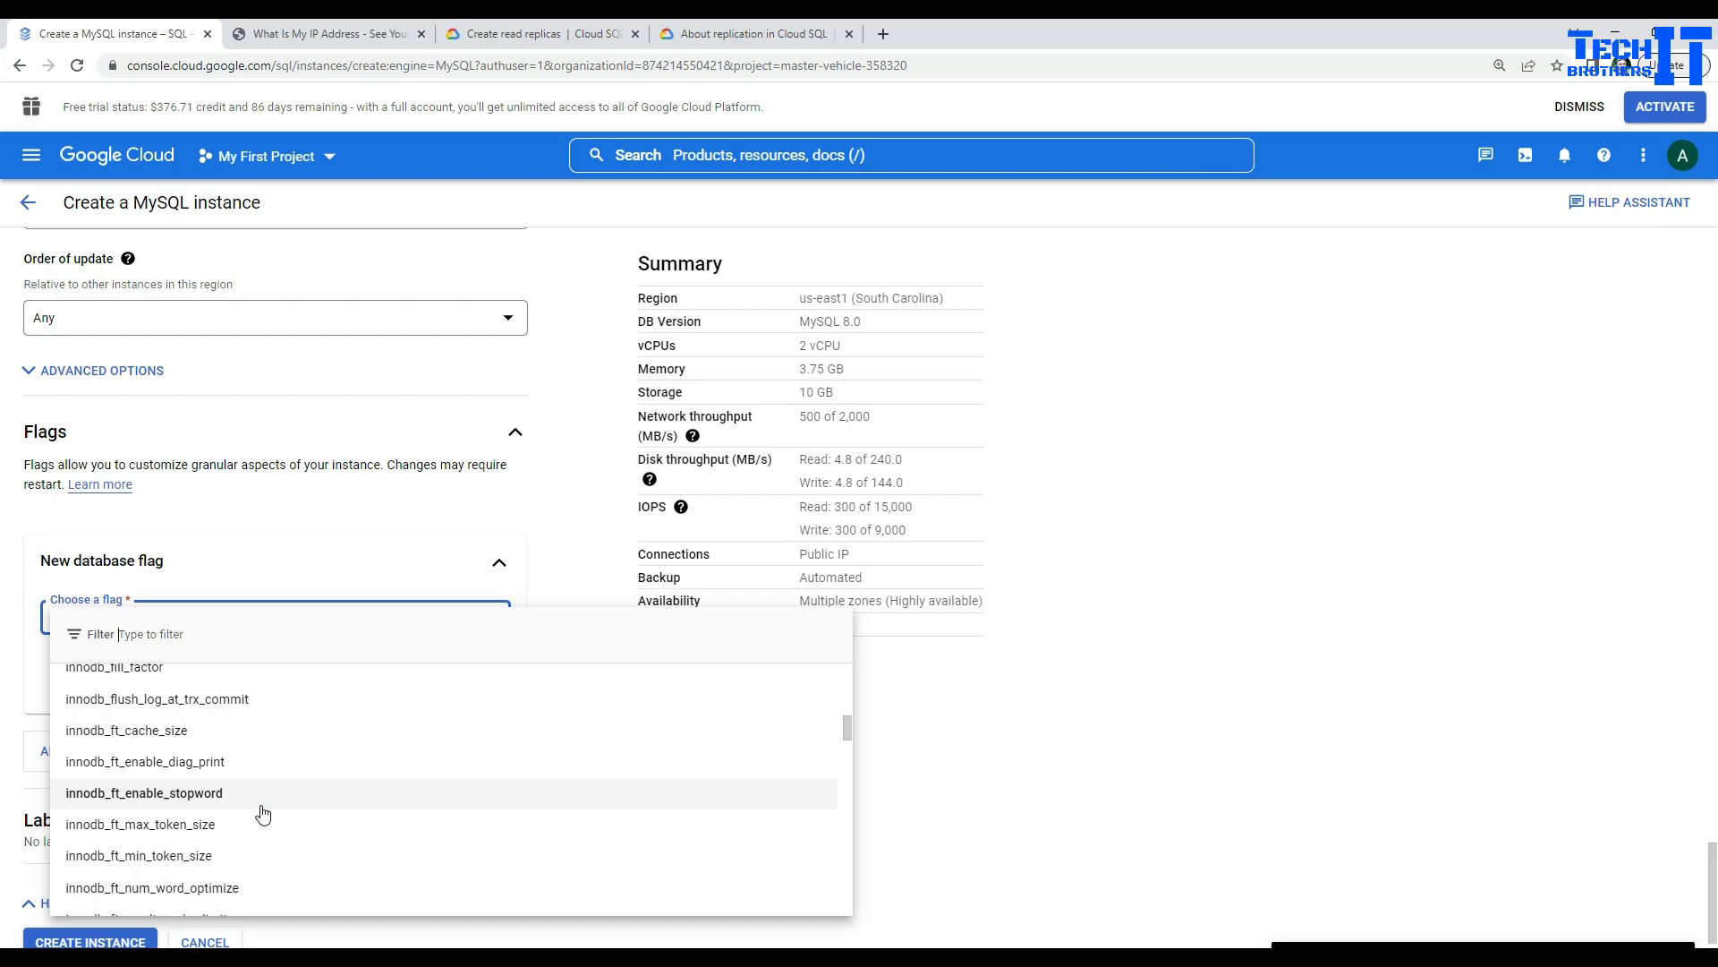
left_click(954, 736)
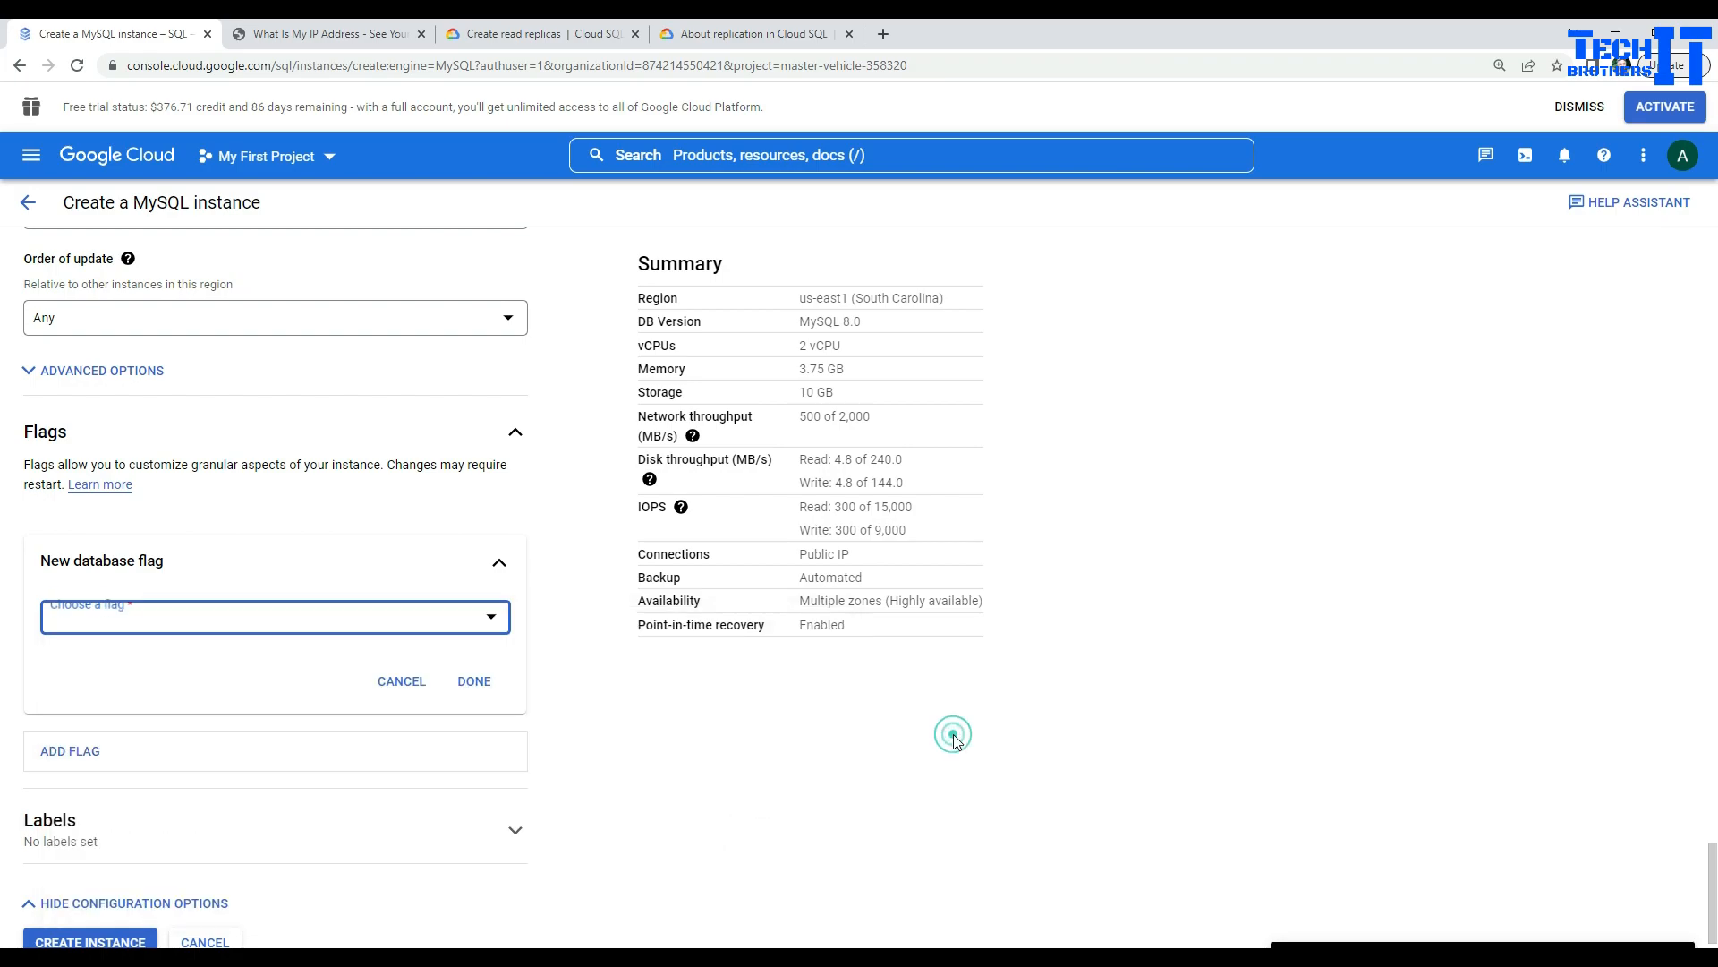
left_click(413, 686)
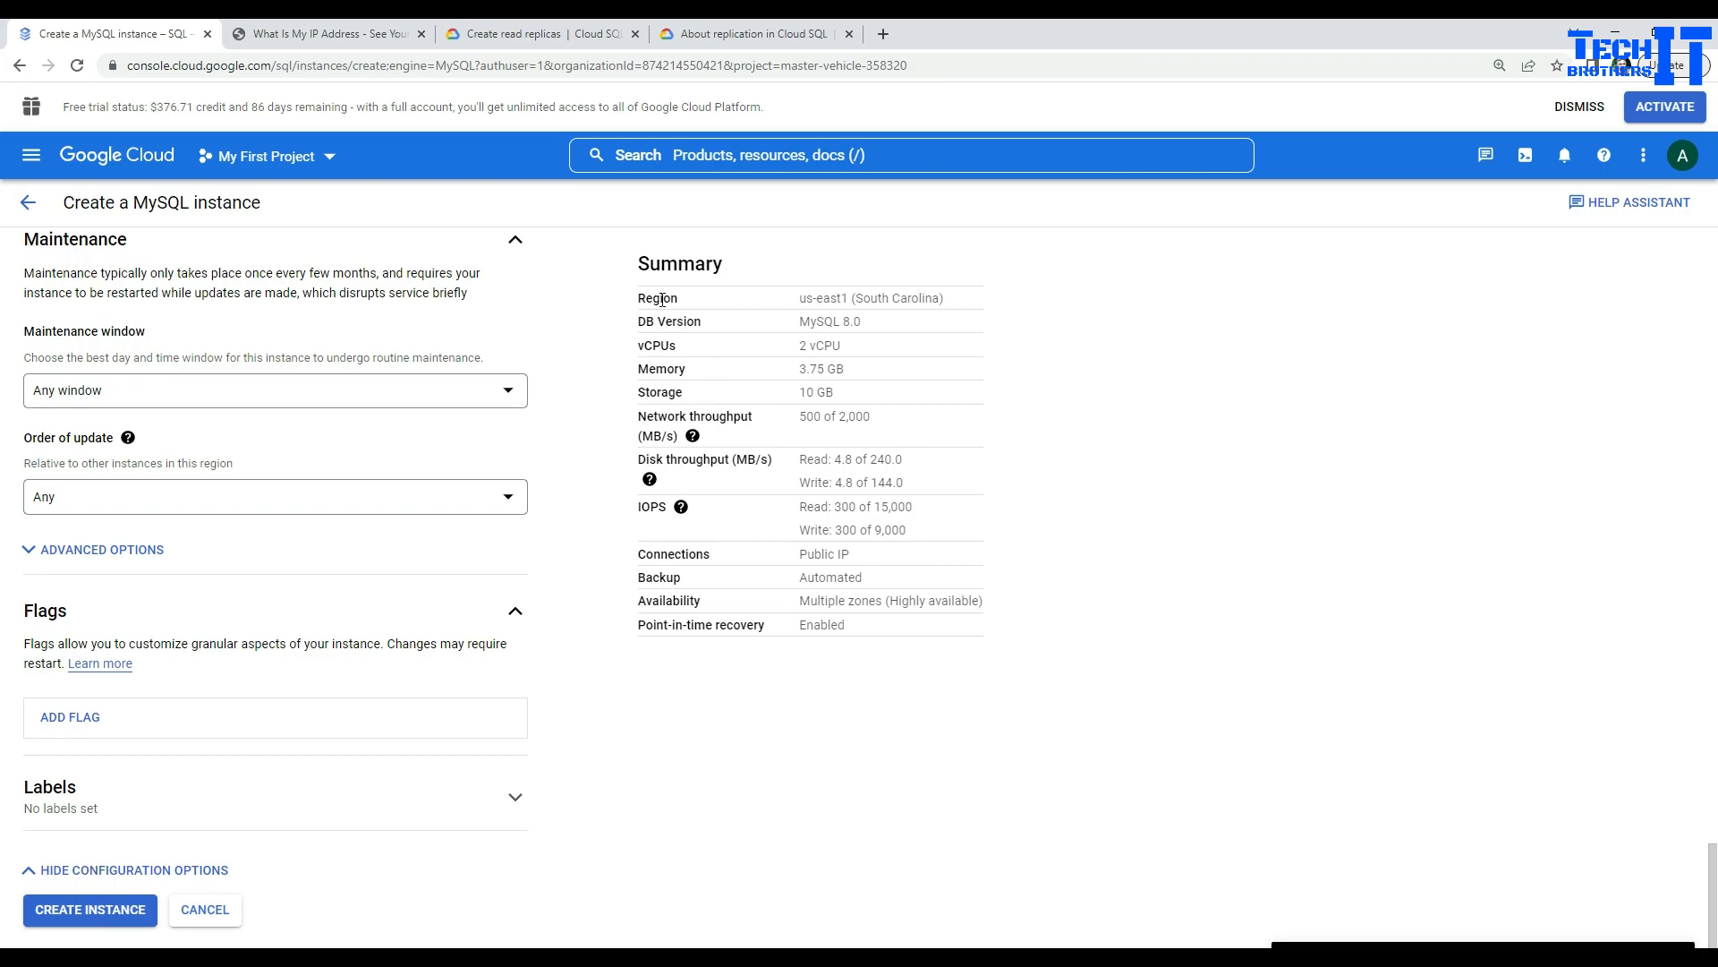
Step: Review the configuration summary, including availability and point-in-time recovery, and create the MySQL instance
left_click_drag(678, 300, 934, 631)
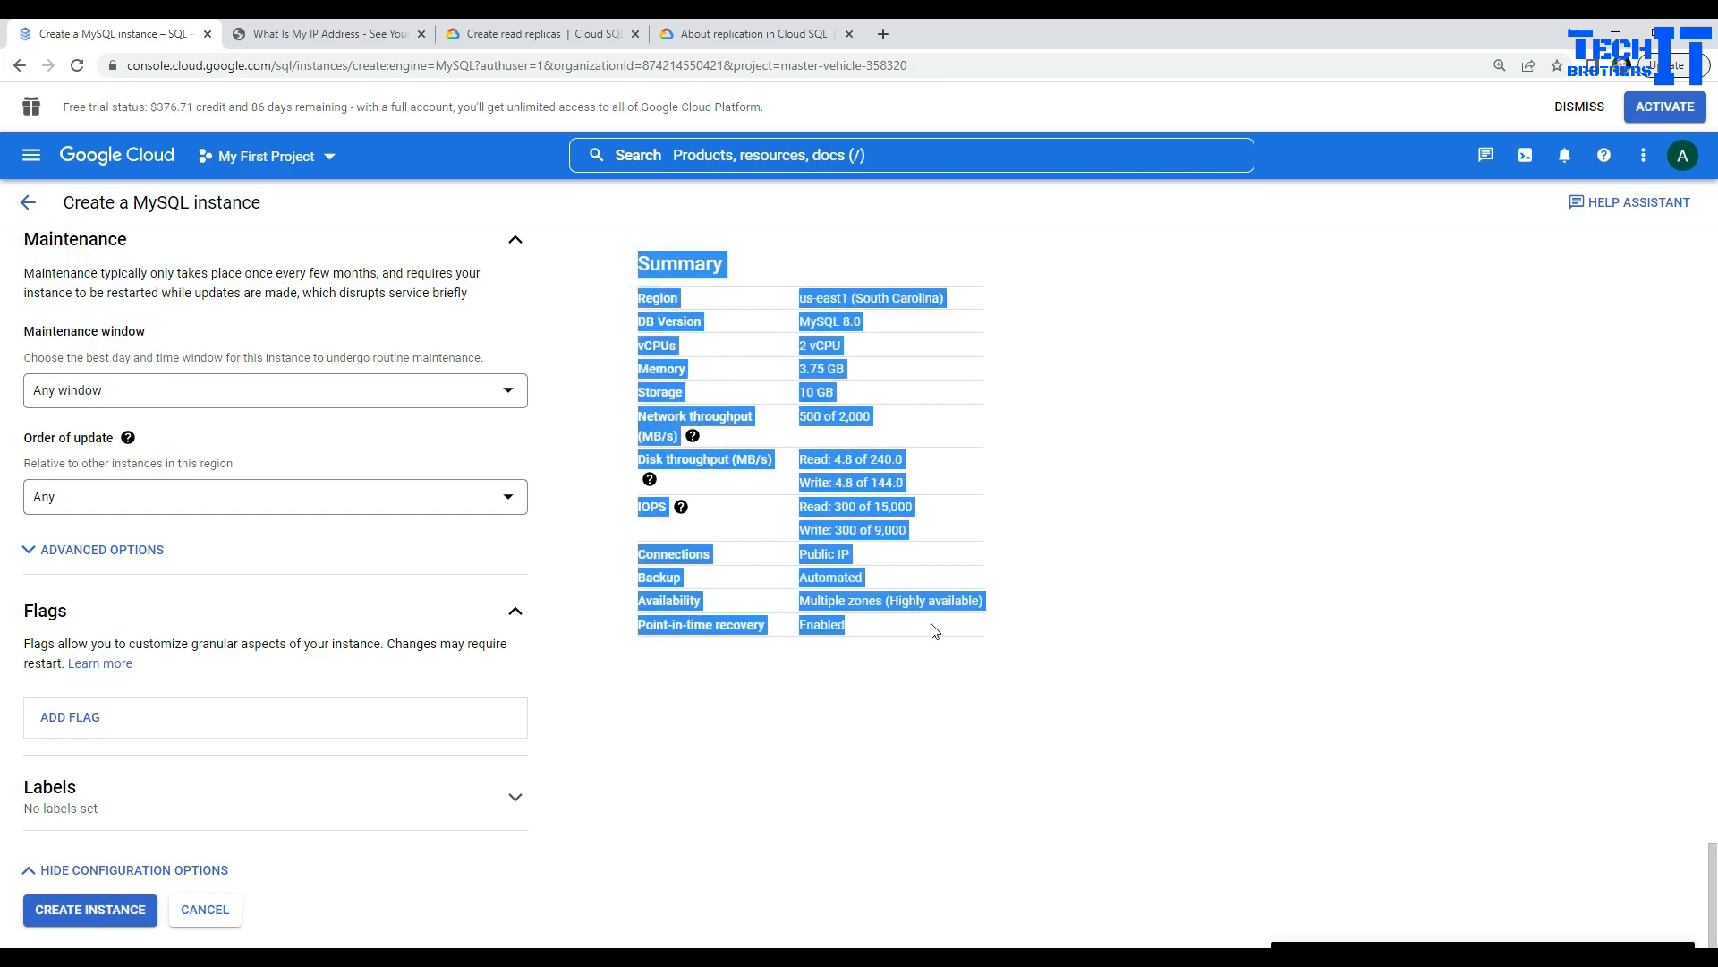
left_click(870, 682)
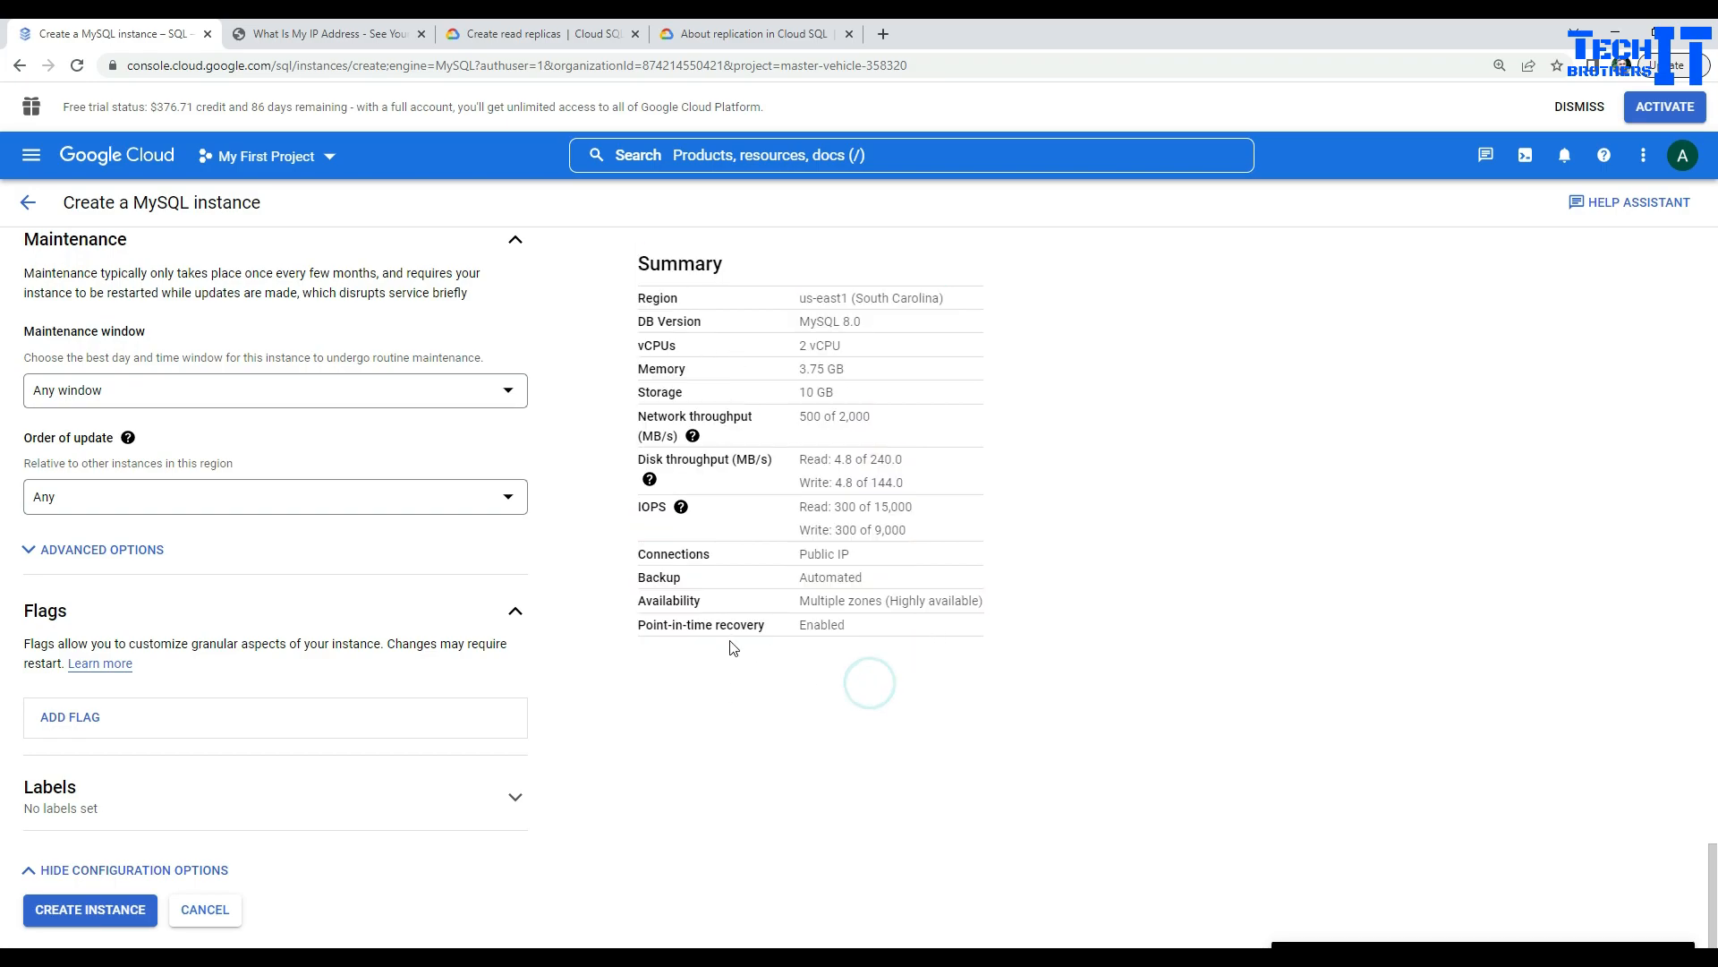
left_click_drag(852, 627, 648, 625)
left_click_drag(868, 601, 799, 601)
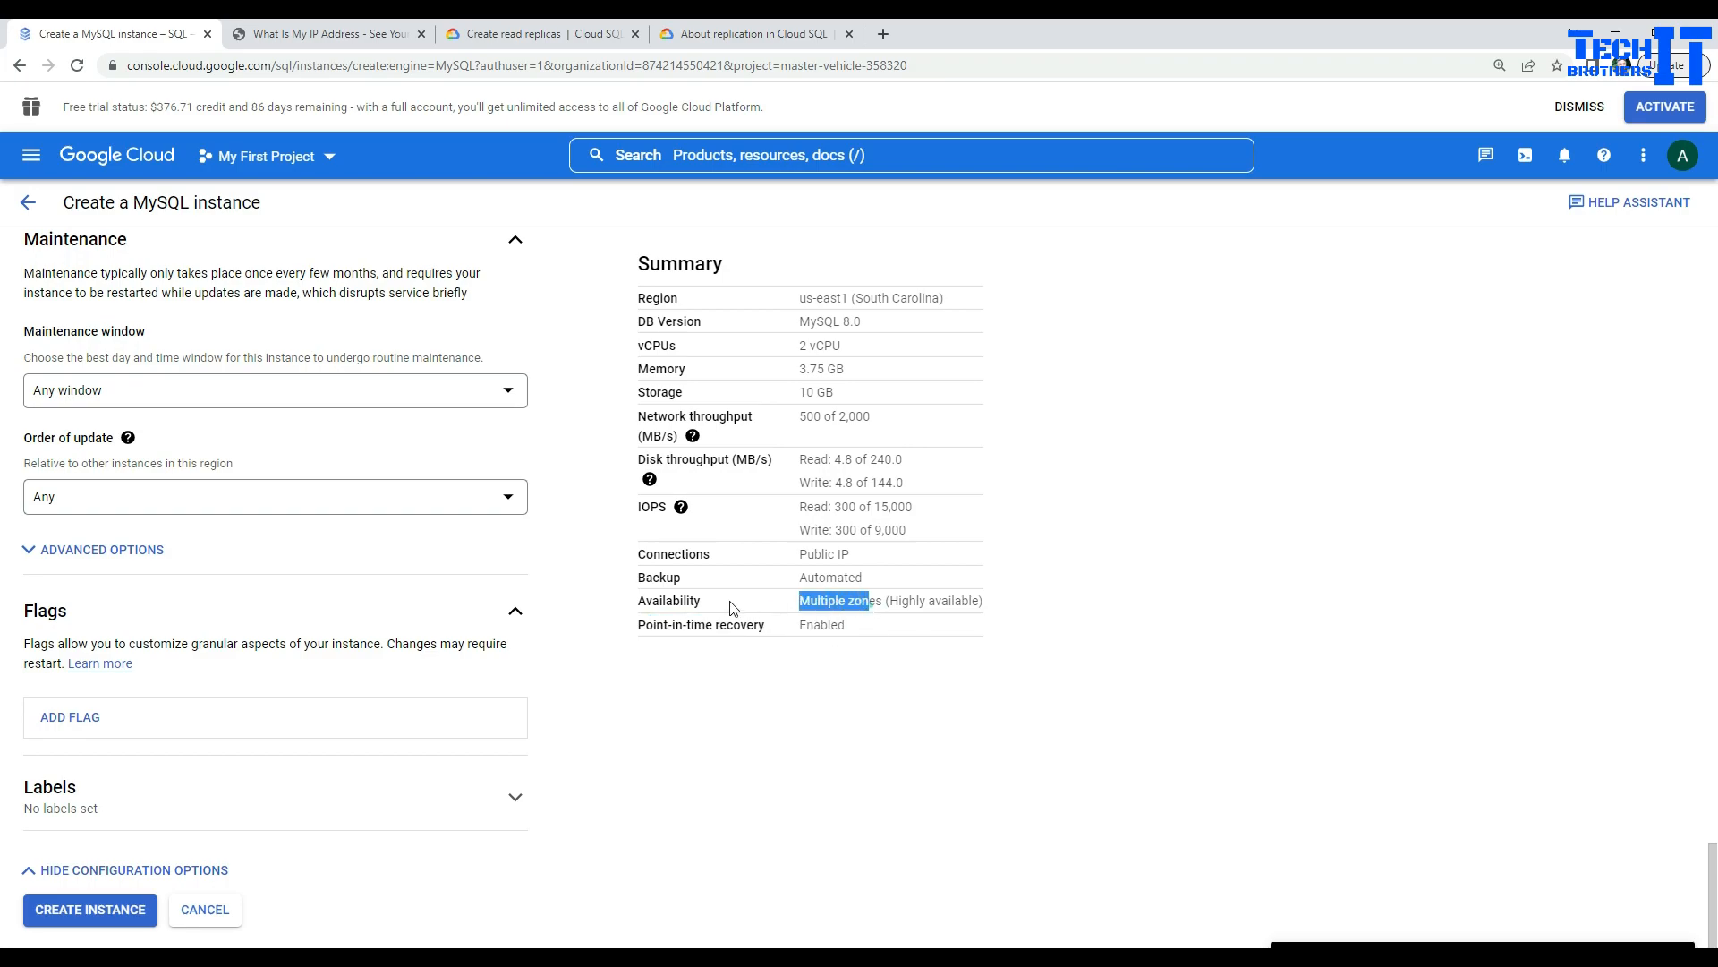
left_click(713, 723)
left_click(77, 911)
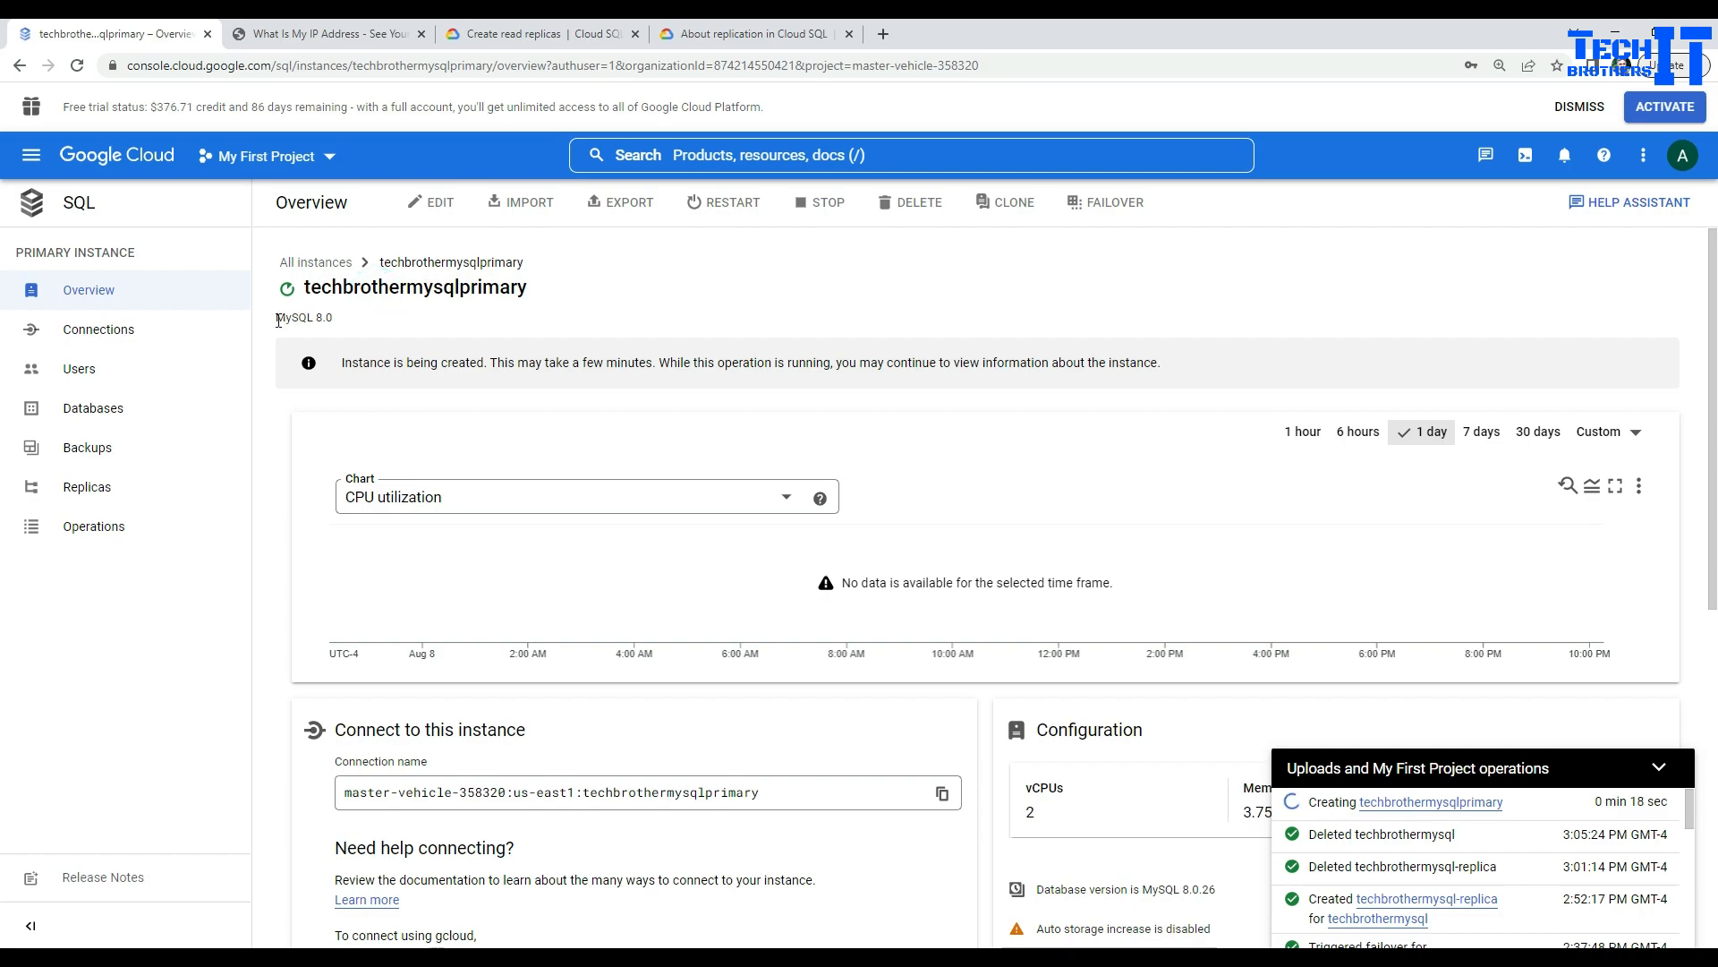
Step: Look through the new instance's connections, users and databases pages, and return to its overview
left_click_drag(278, 320, 360, 327)
left_click(86, 331)
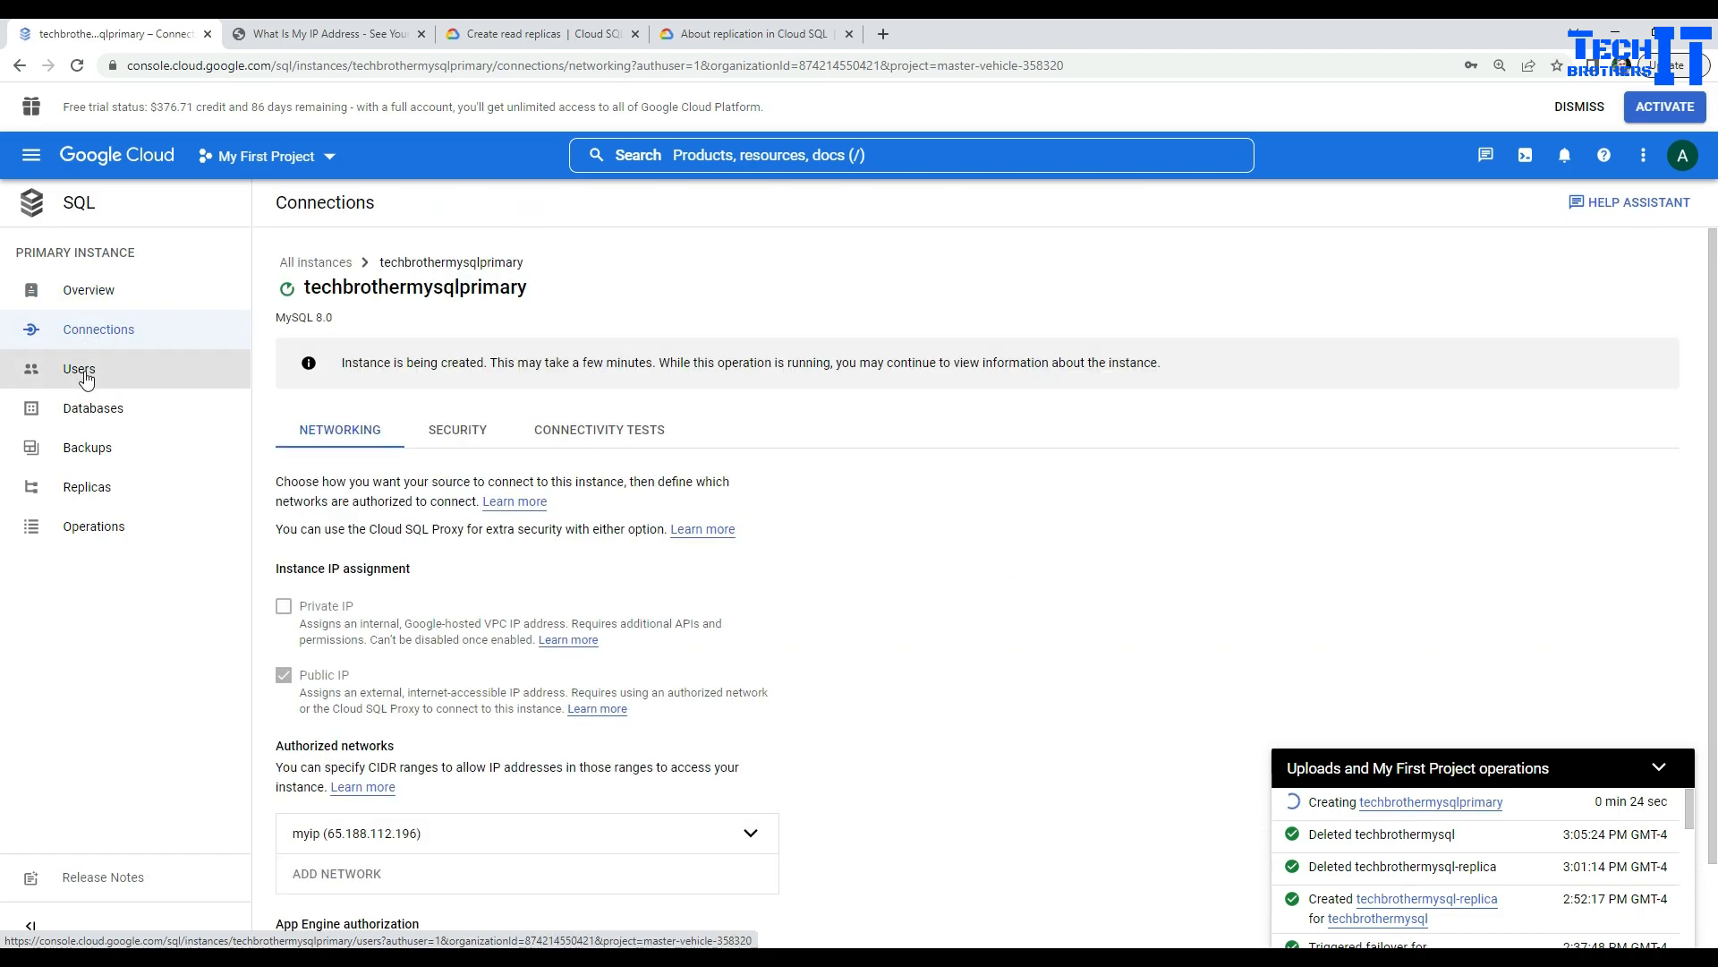
left_click(86, 379)
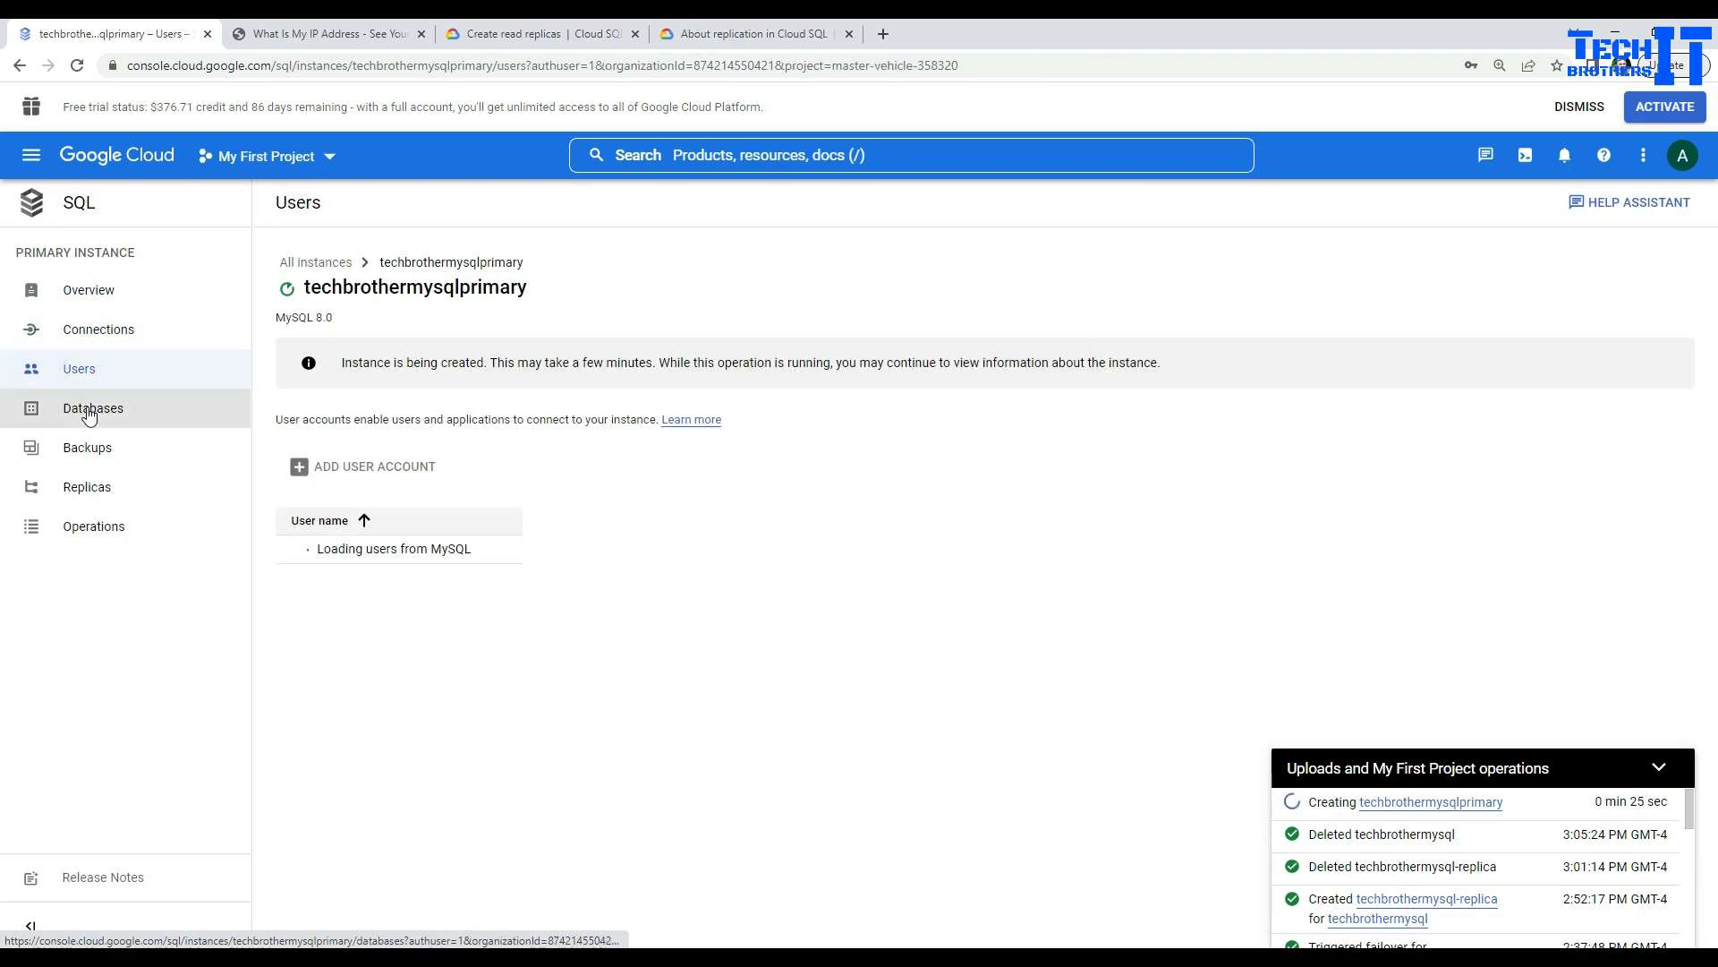
left_click(89, 411)
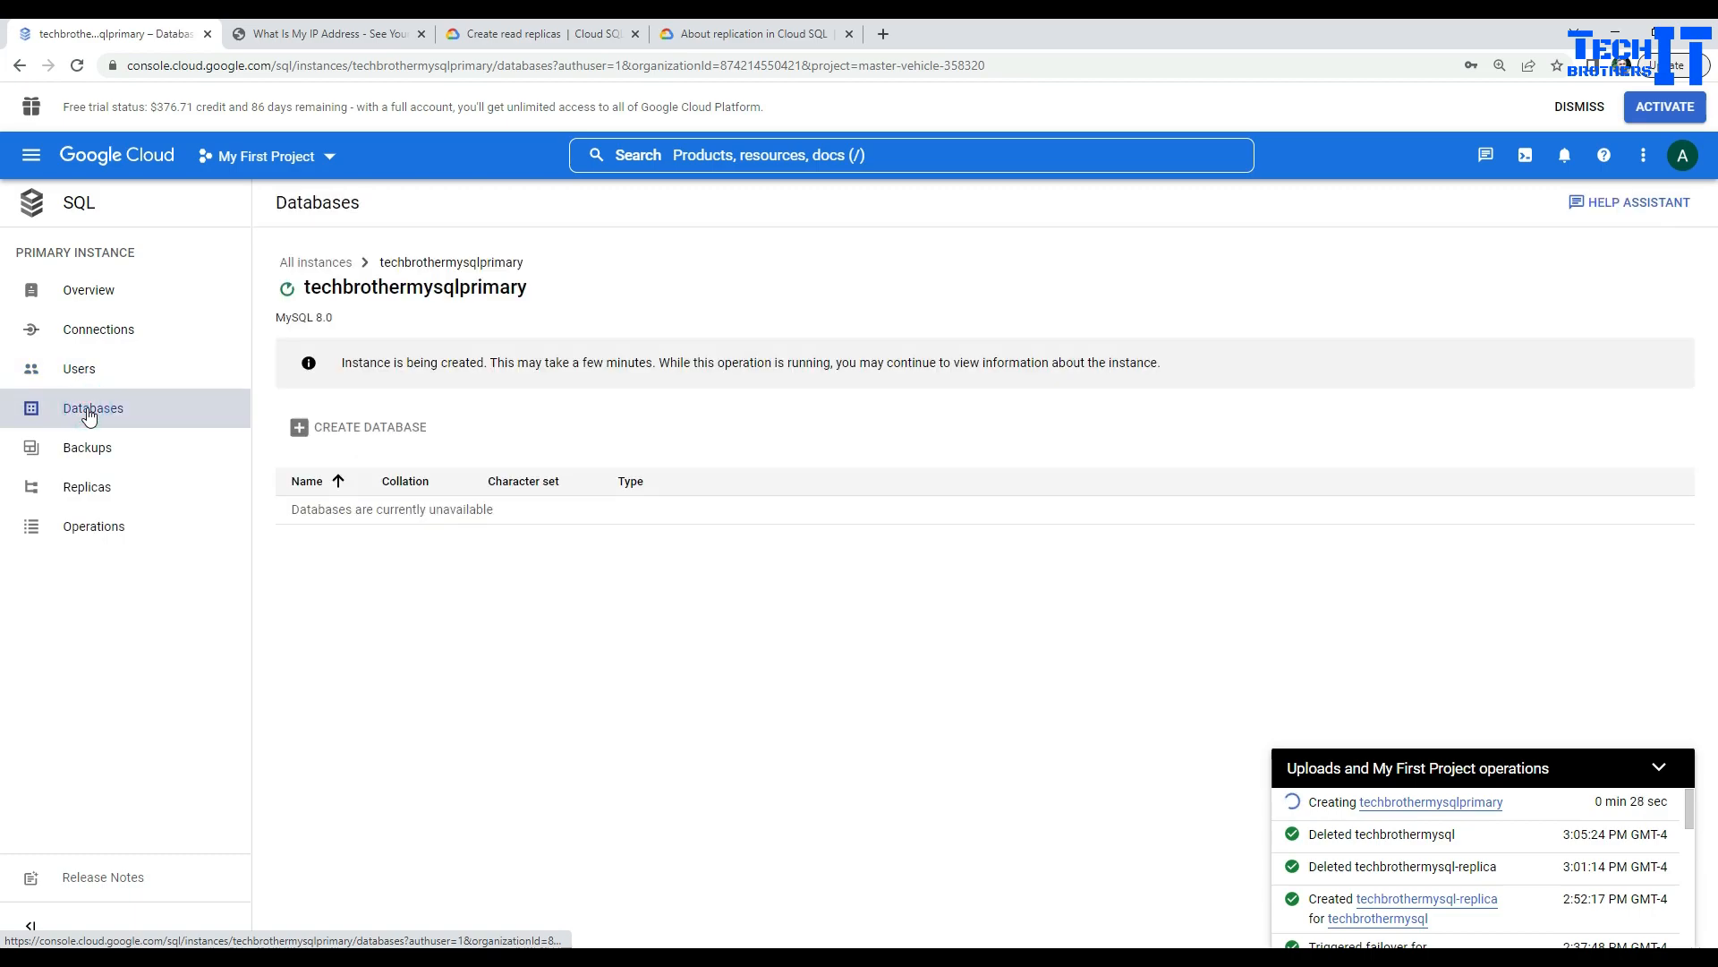
left_click(105, 301)
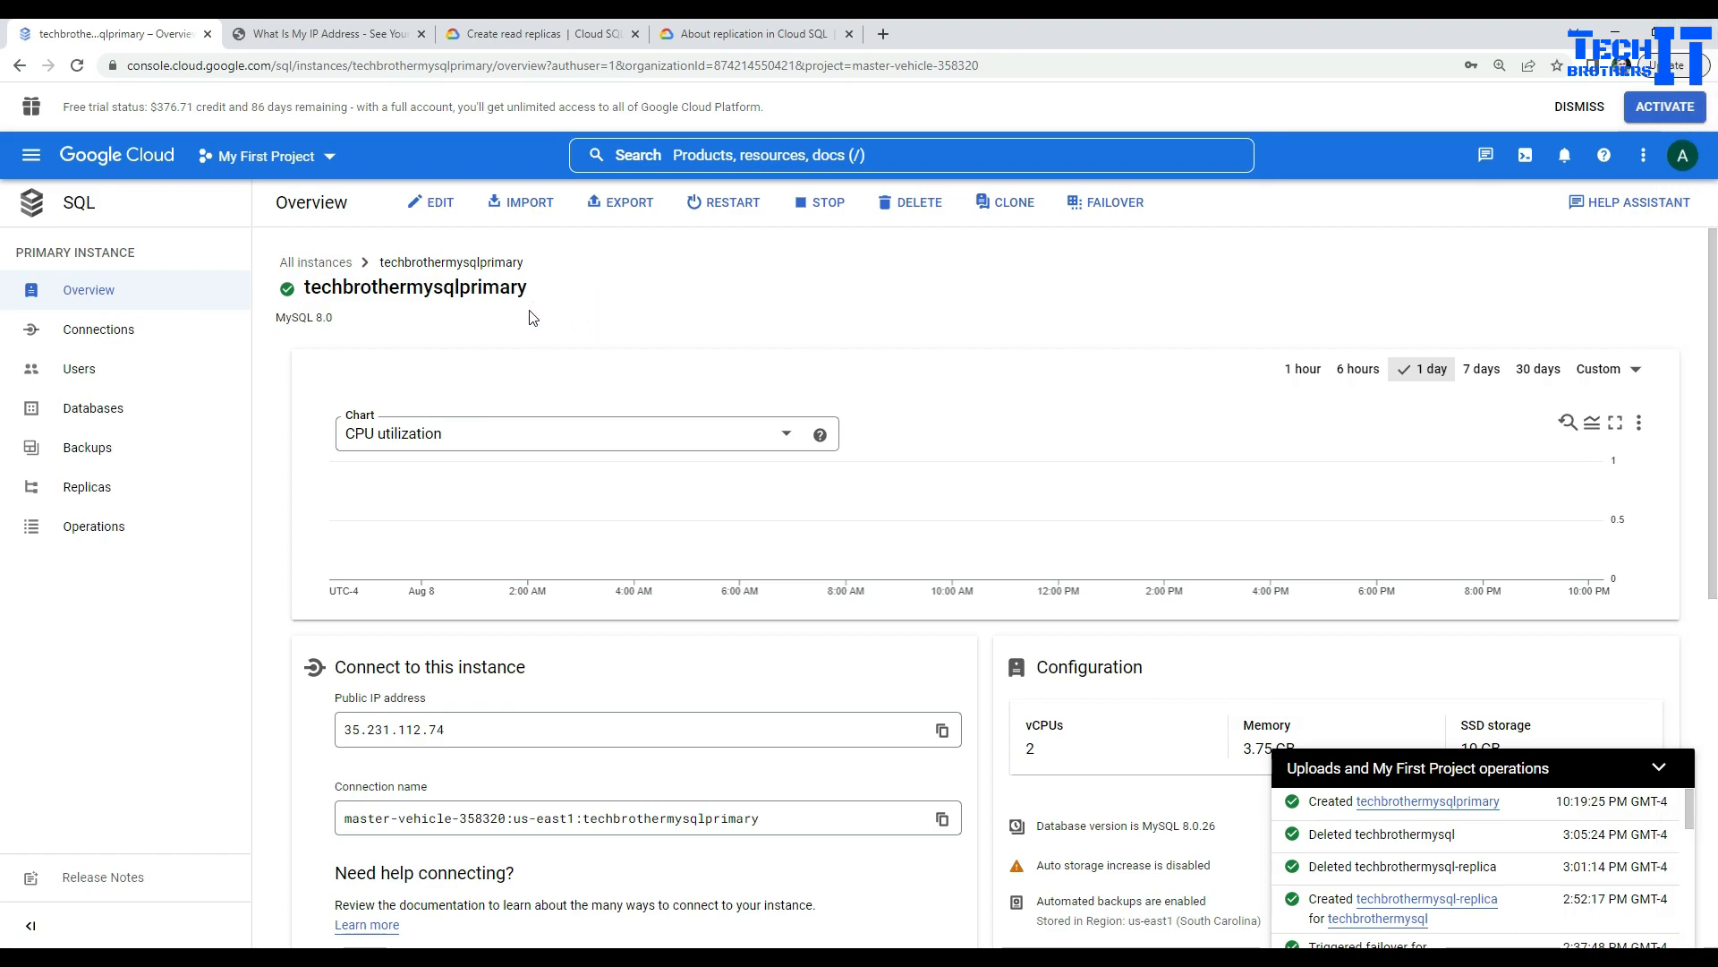
Step: Copy the public IP address of the techbrothermysqlprimary instance from its overview
double_click(415, 291)
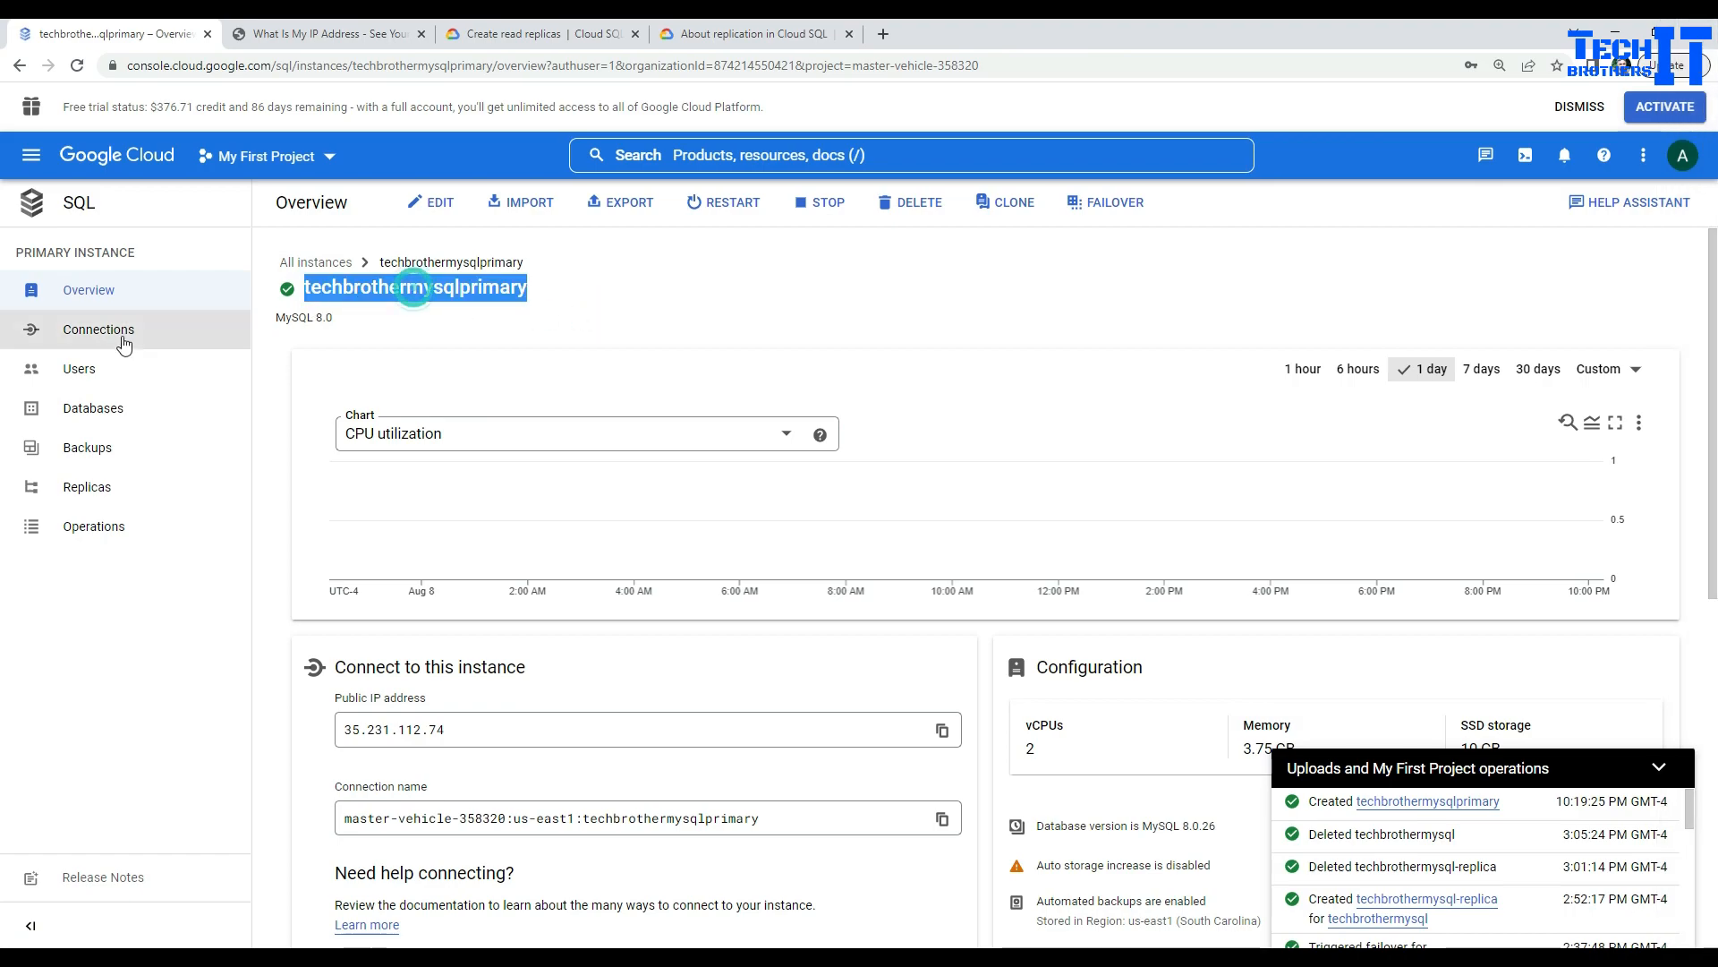
double_click(445, 739)
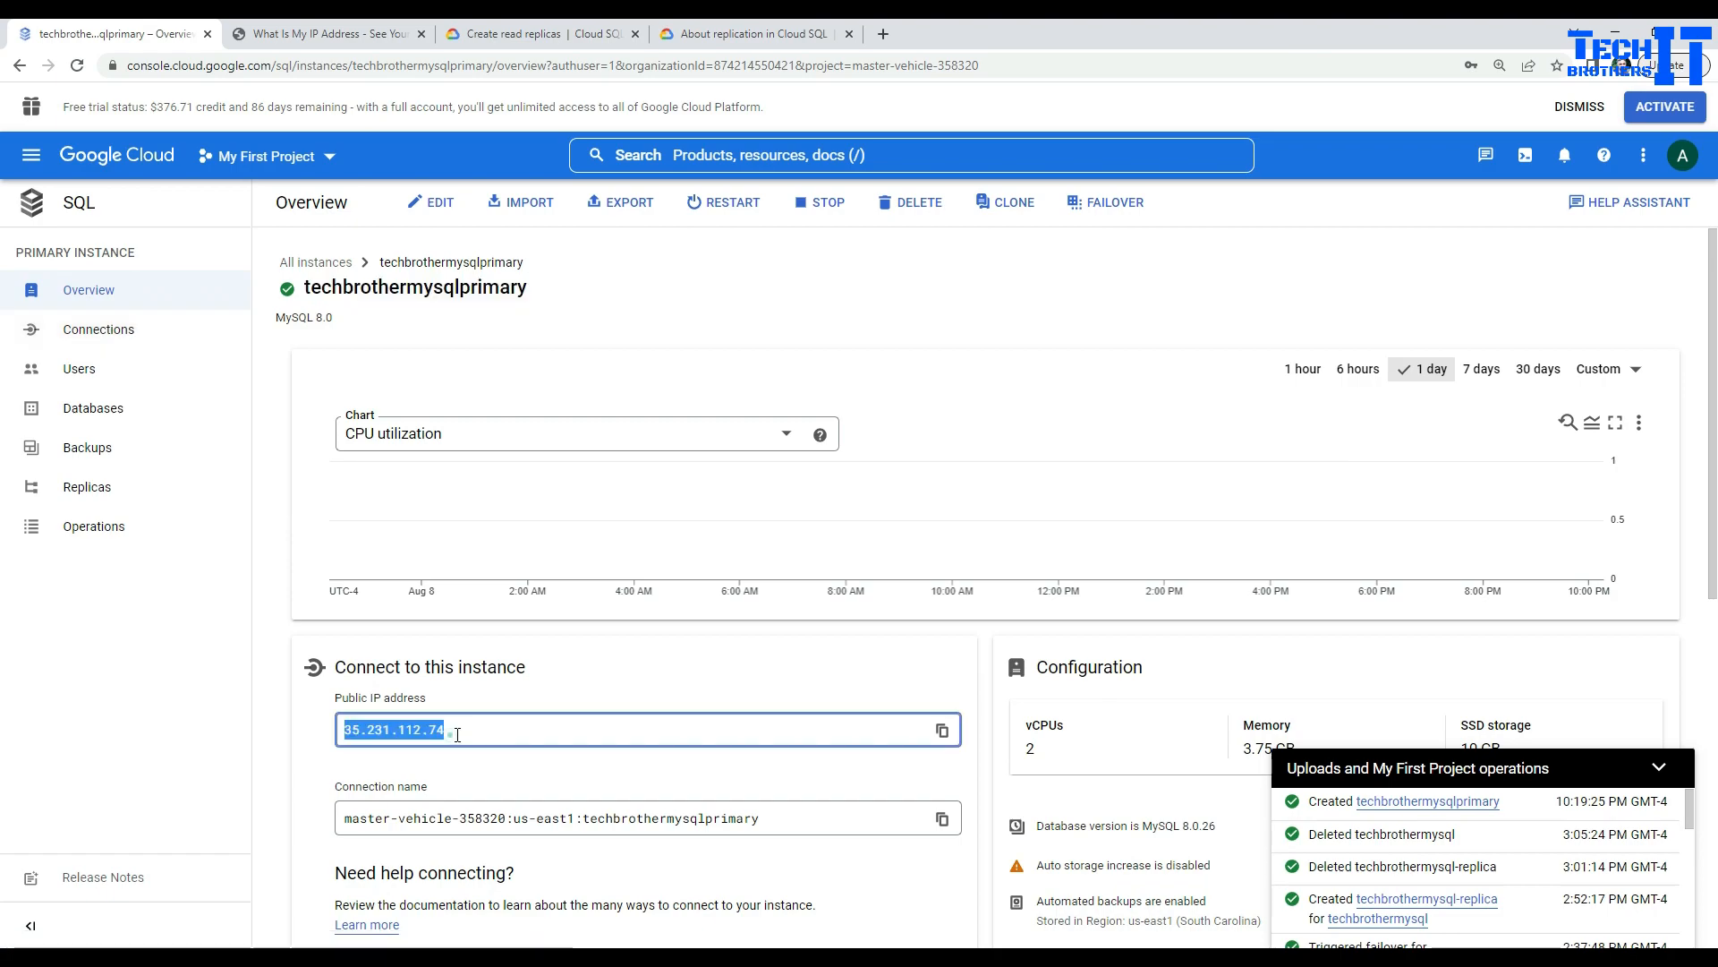
right_click(448, 739)
left_click(462, 746)
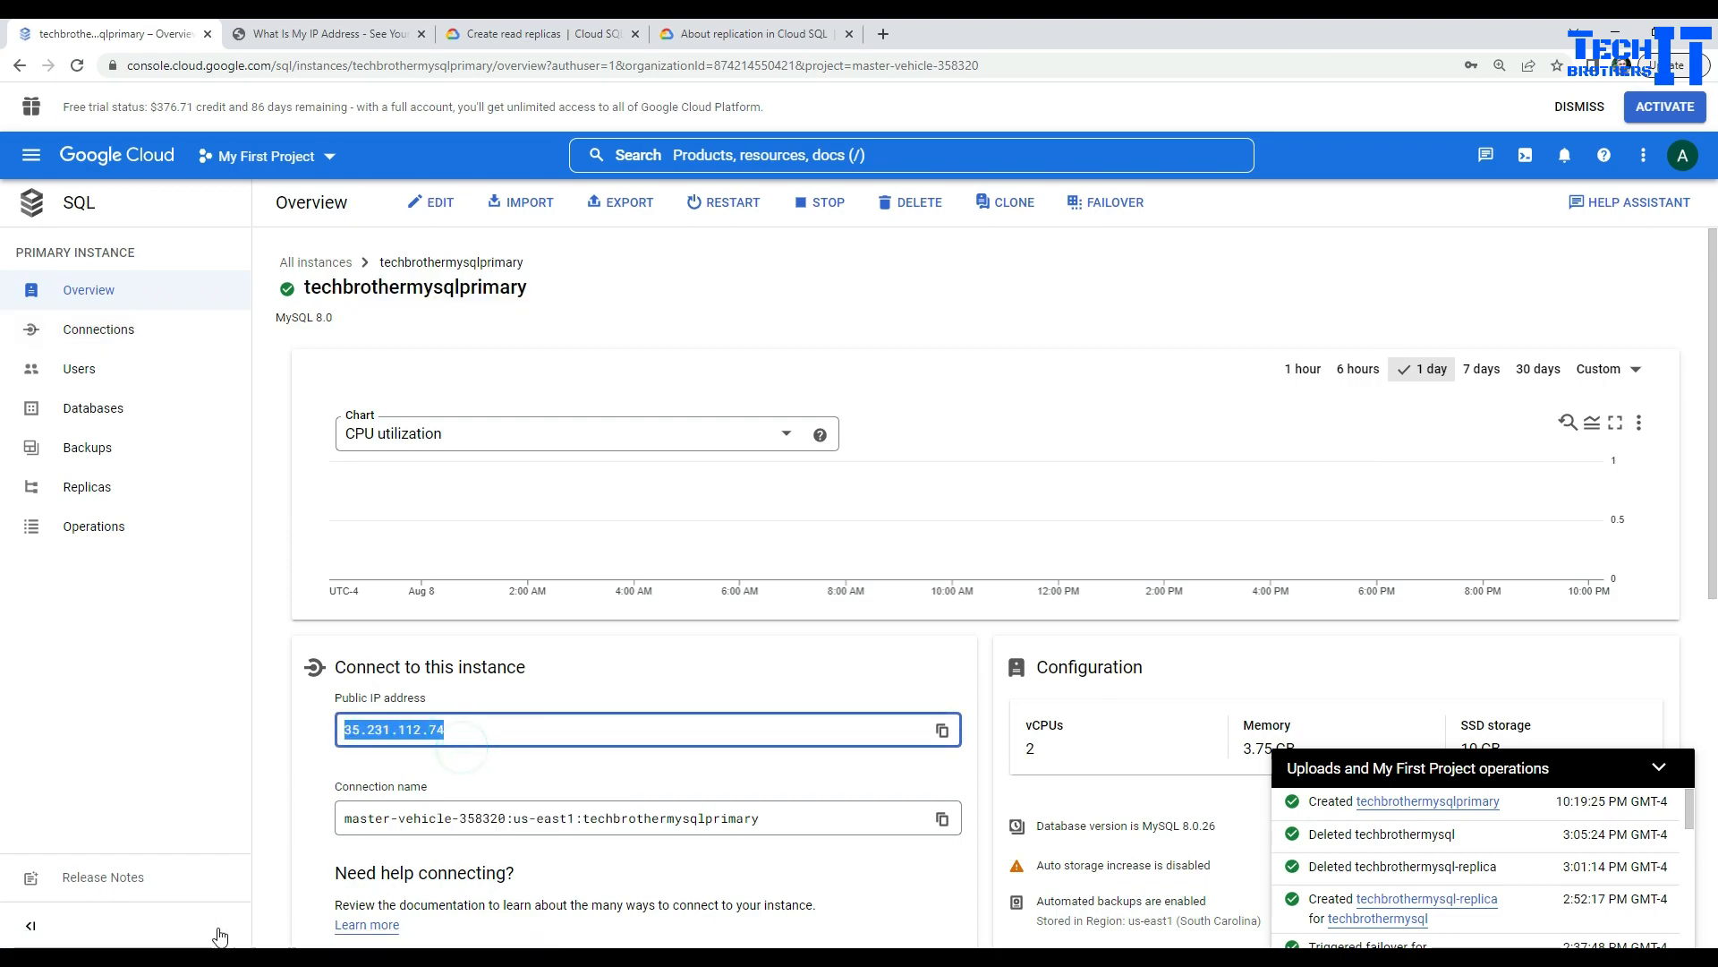
Step: Search the computer for HeidiSQL and launch it
key("super")
type("h")
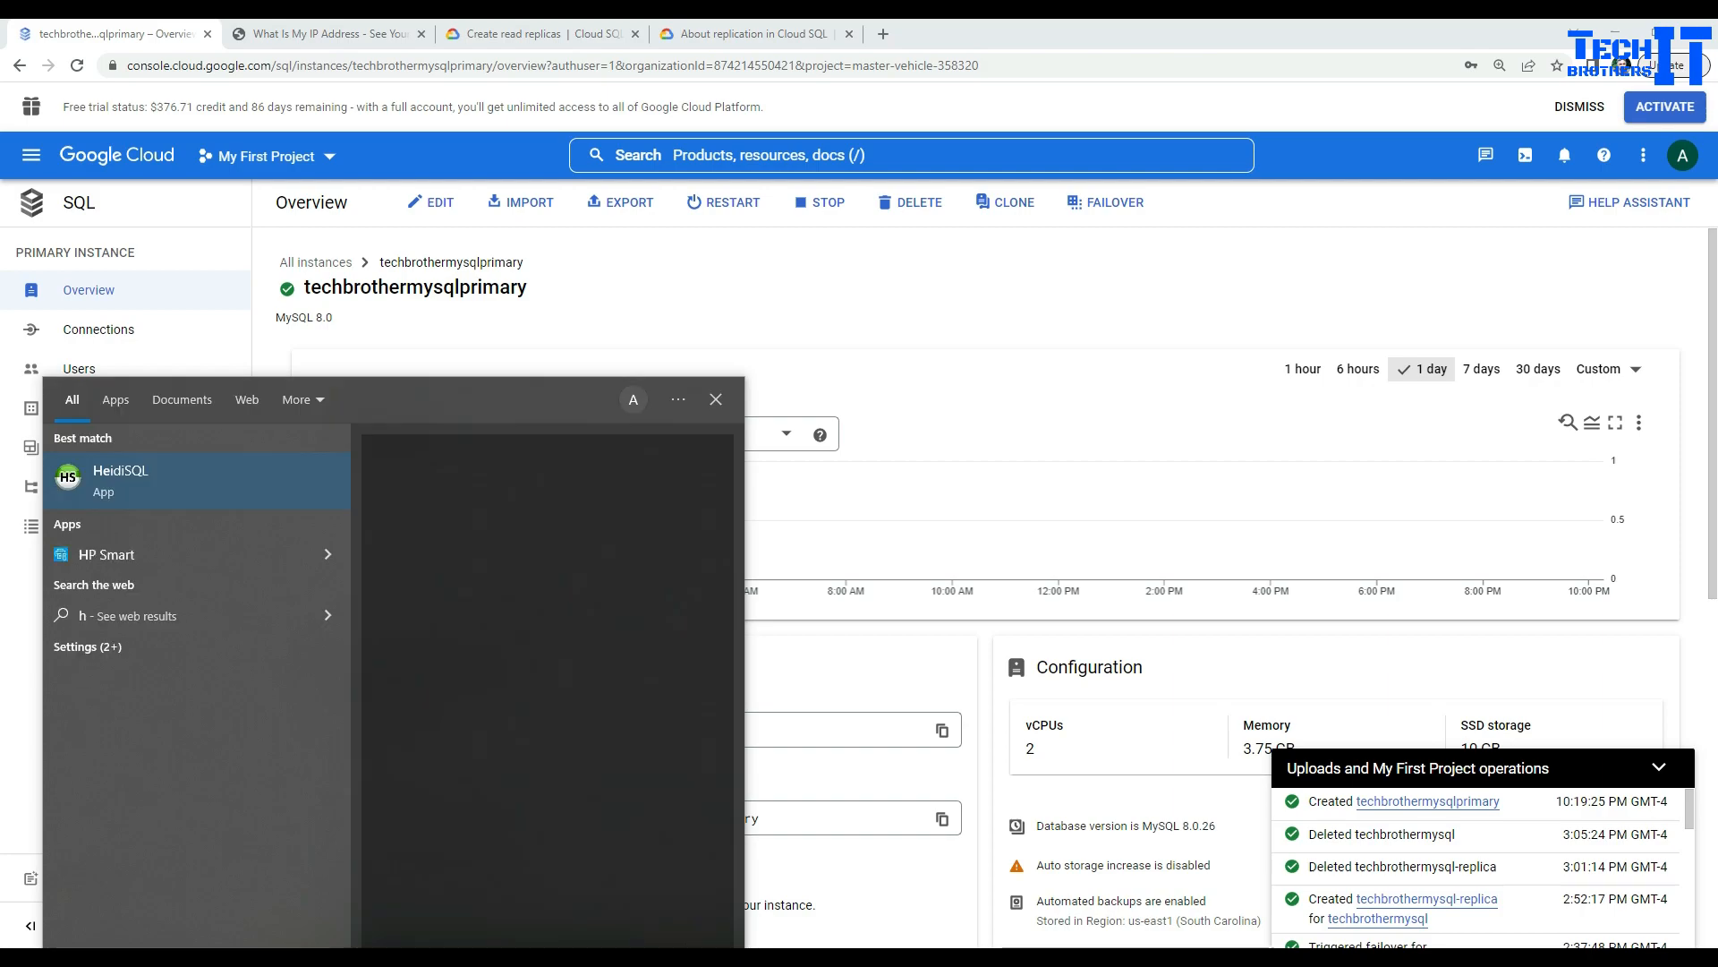
type("eid")
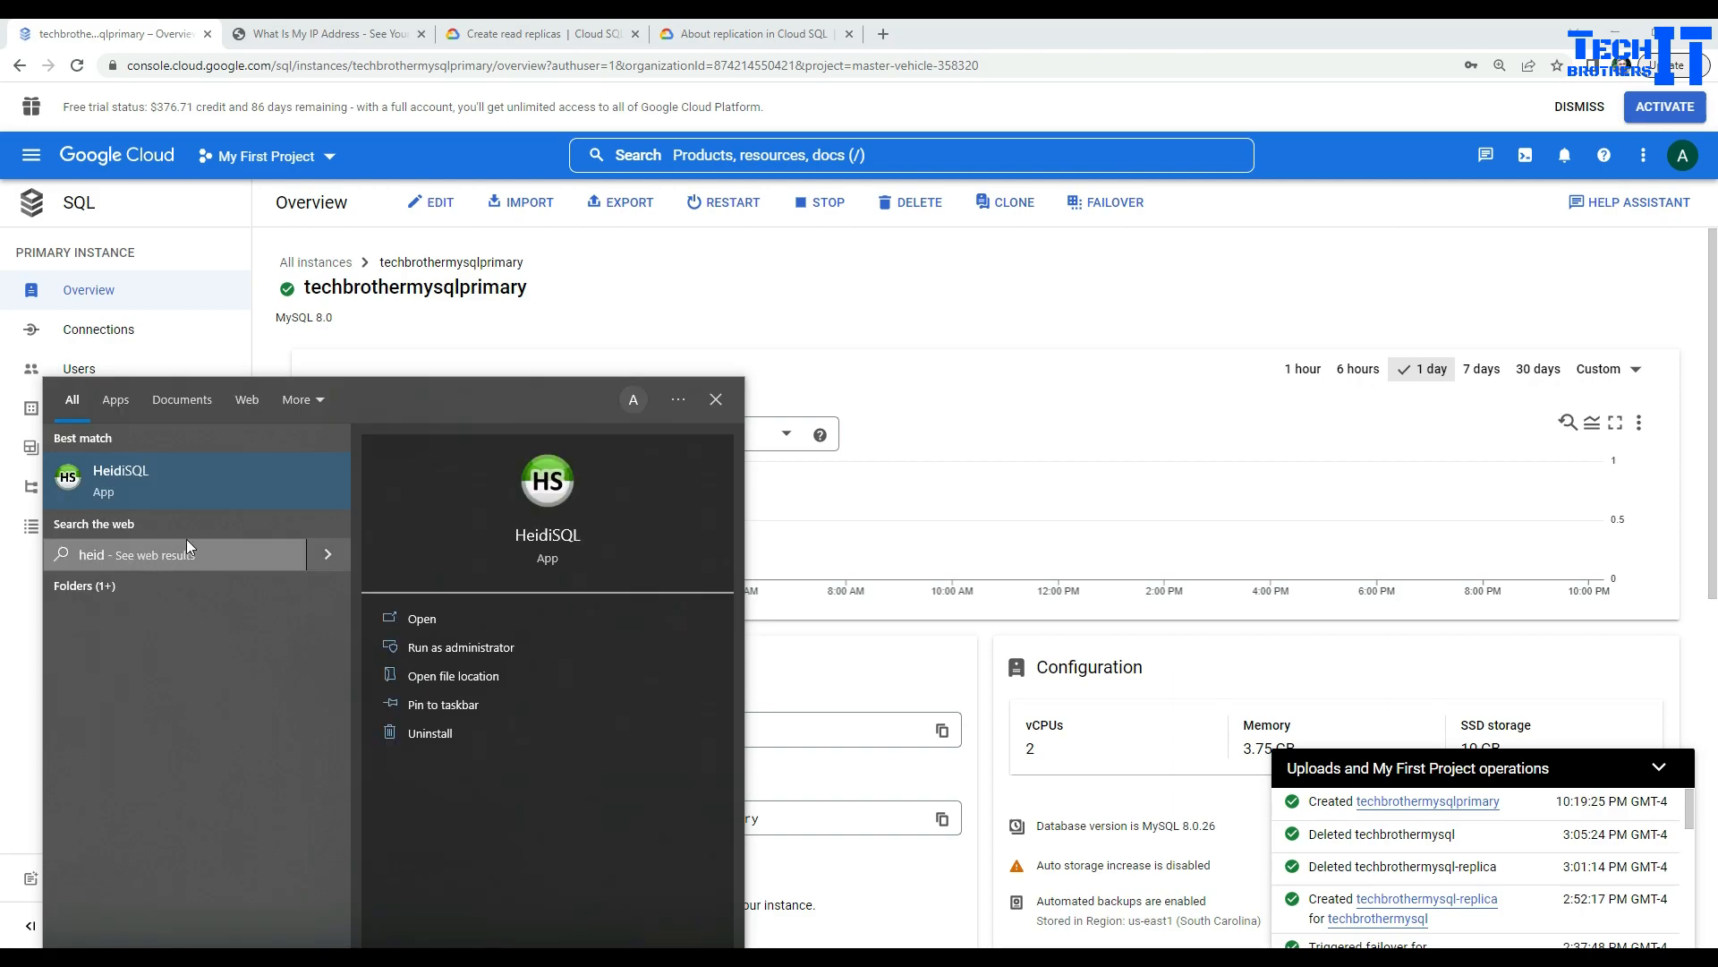
left_click(211, 484)
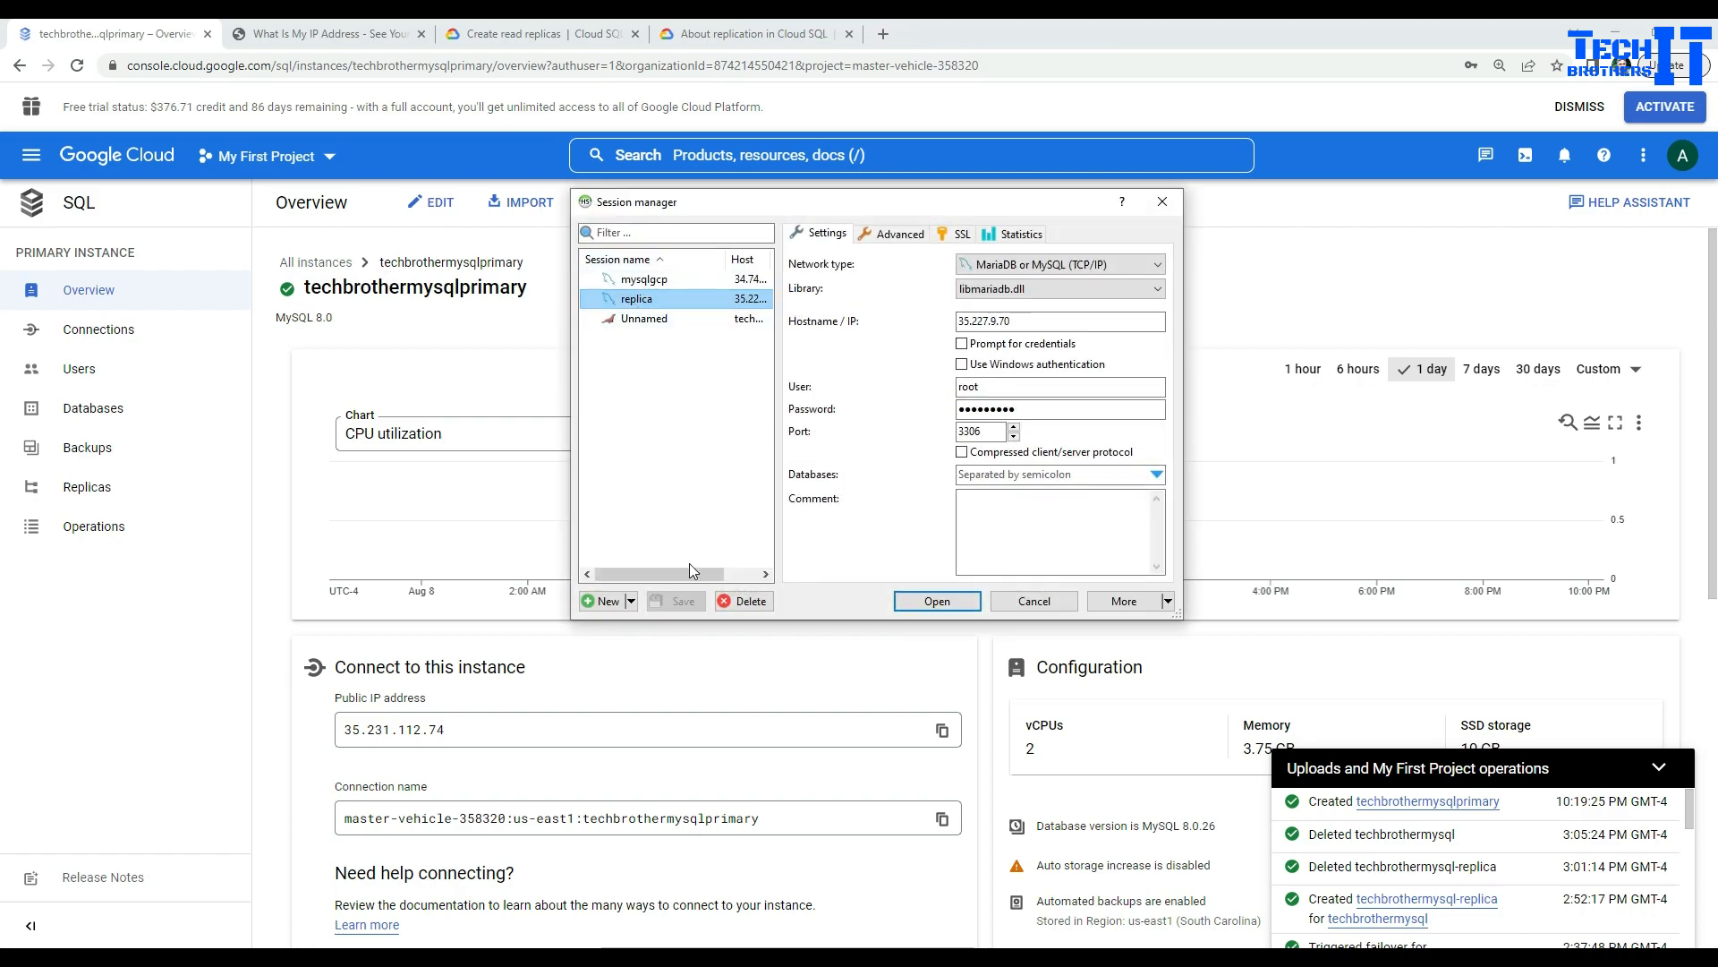
Step: Create a new HeidiSQL session named primary with the copied IP address 35.231.112.74 as its hostname
left_click(602, 600)
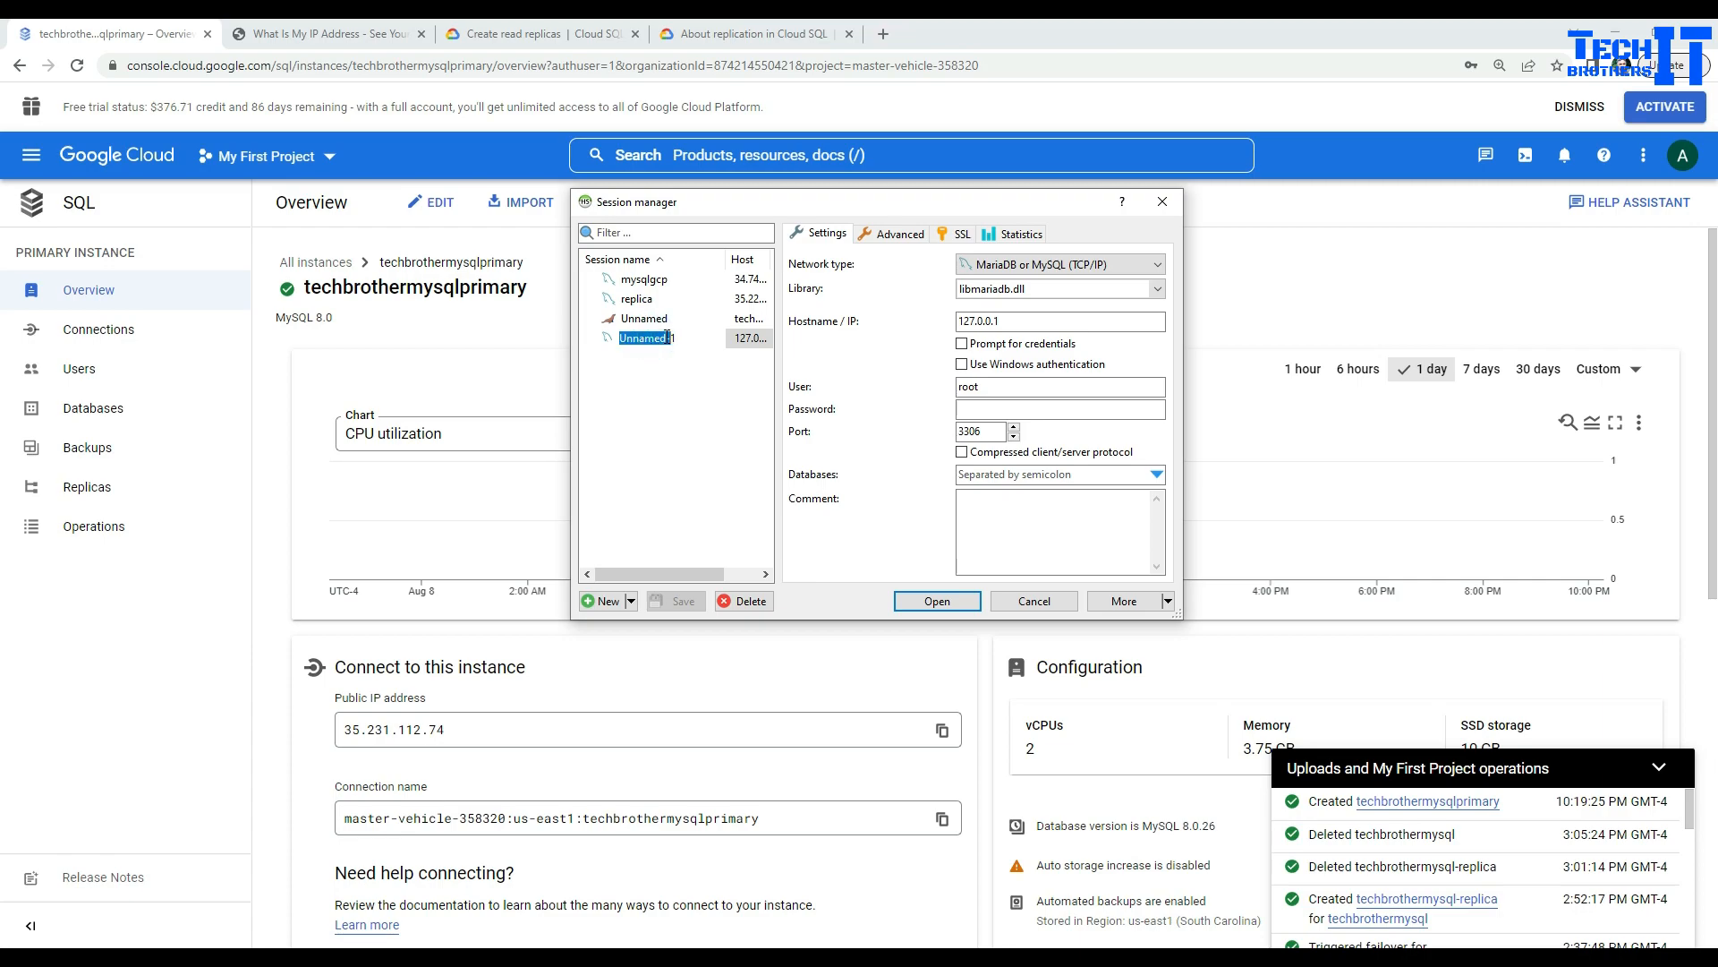
type("primary")
left_click(1092, 321)
key("ctrl+a")
key("ctrl+v")
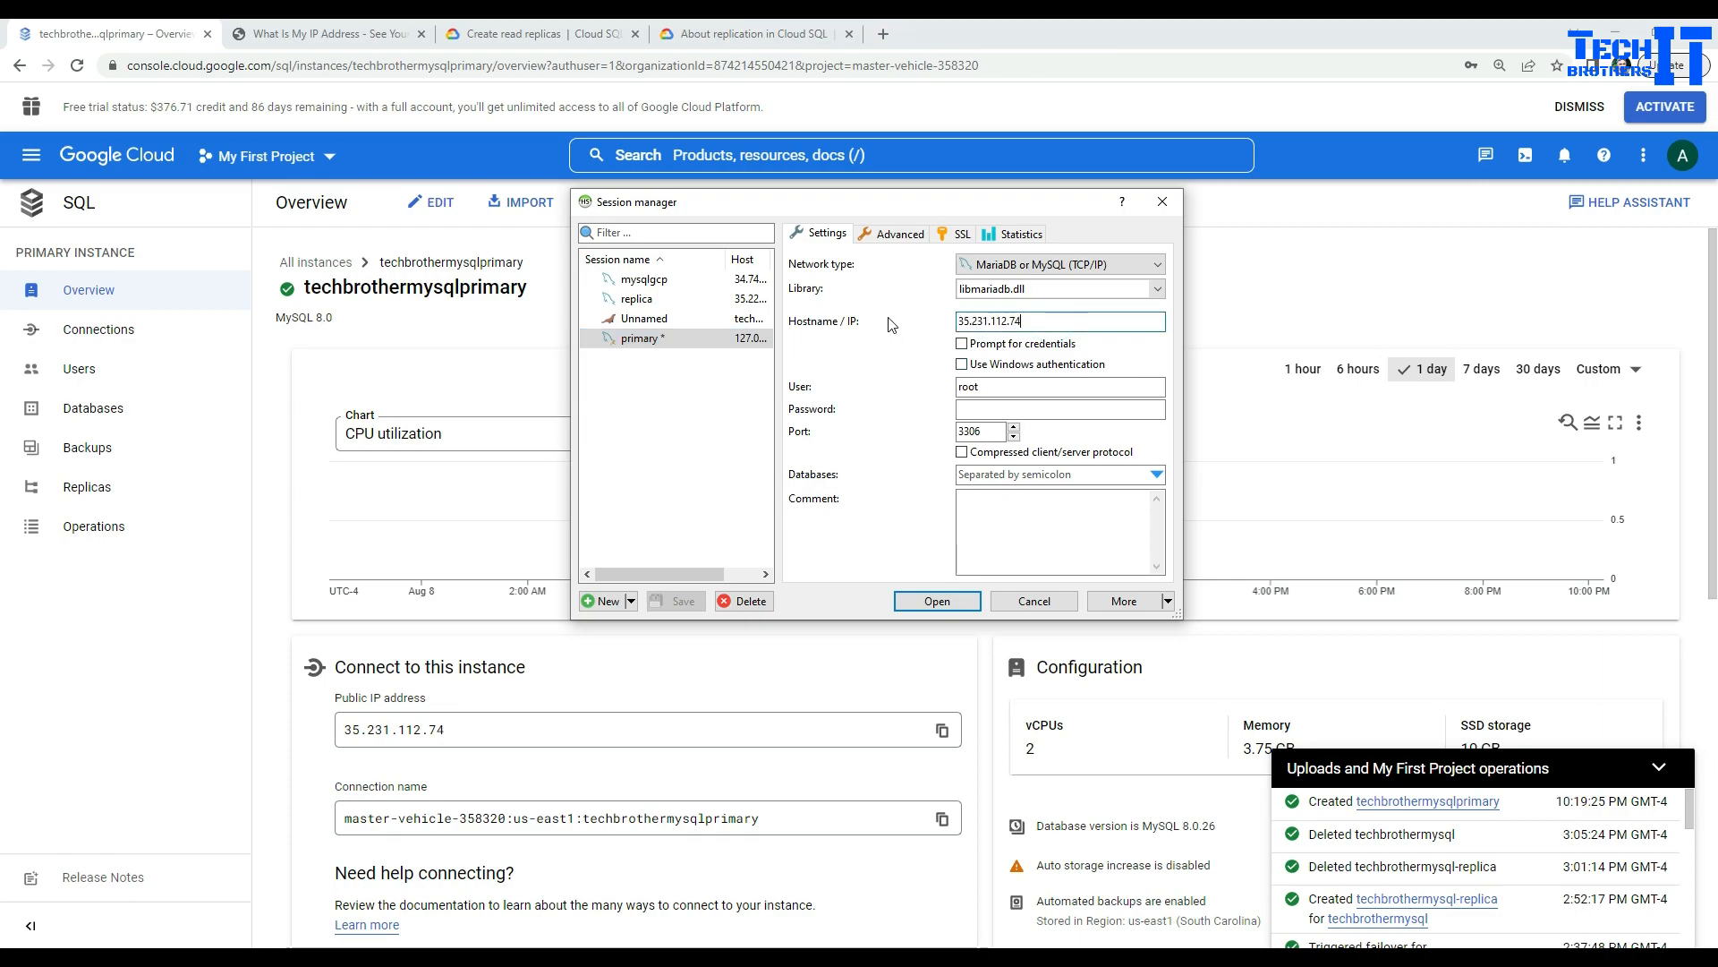
Step: Enter the root password for the primary session, open the connection and save the session changes
left_click(1044, 408)
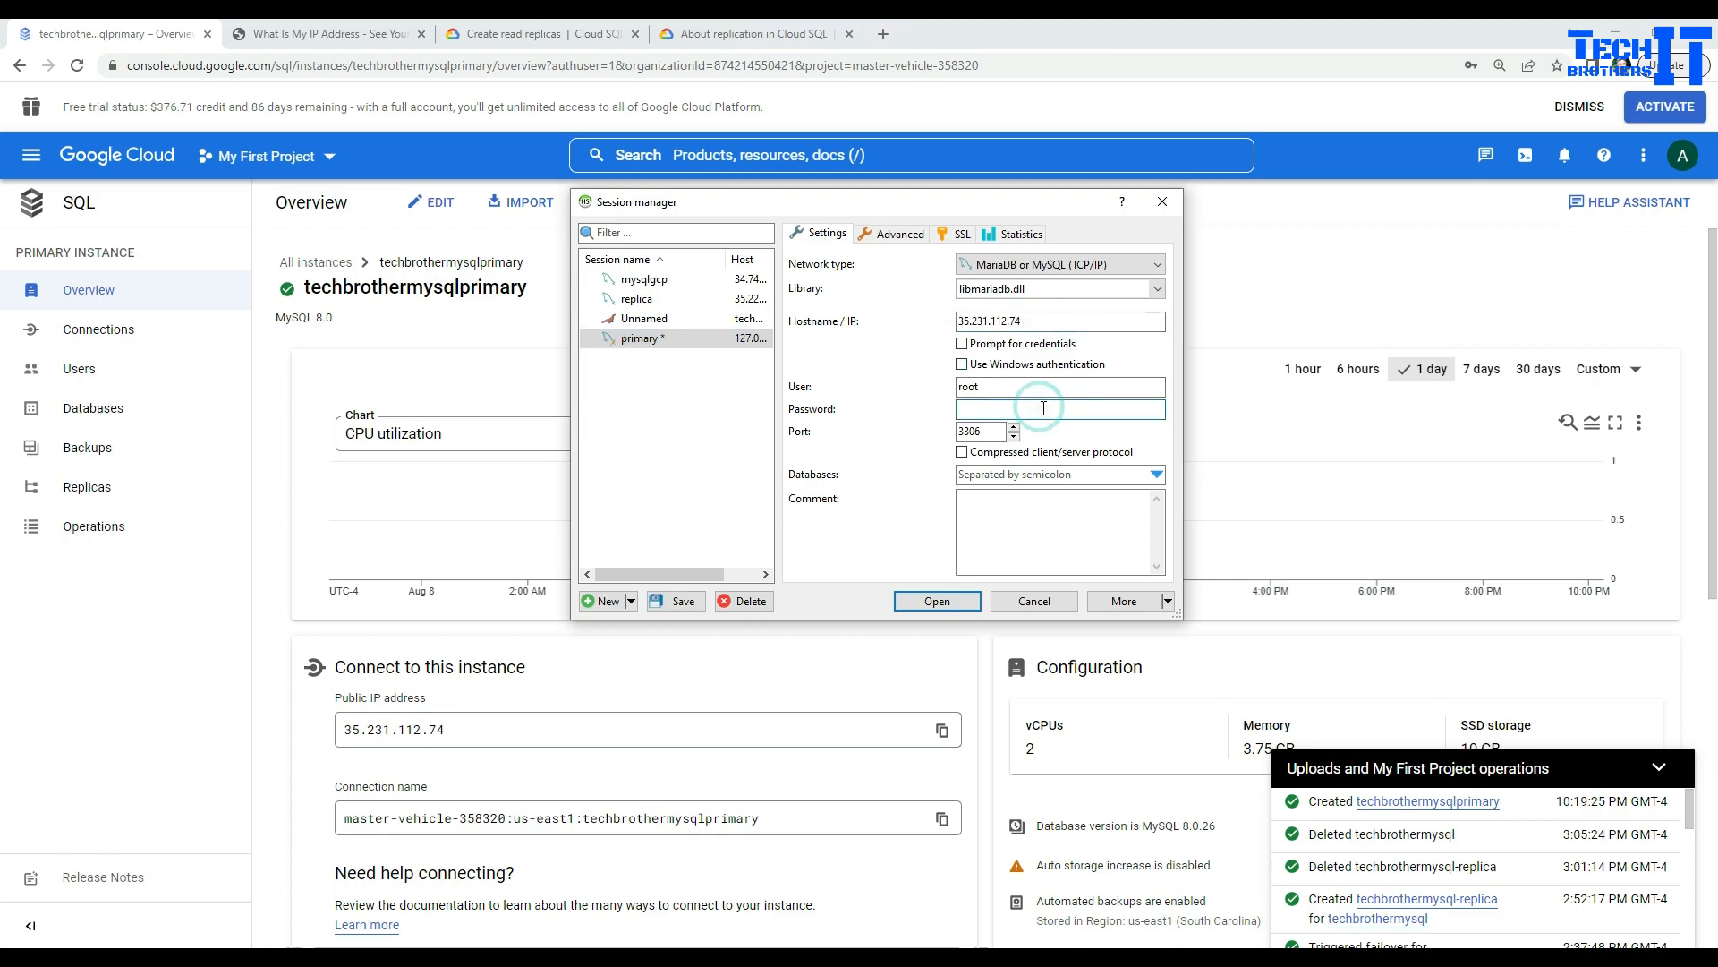
type("••••••••")
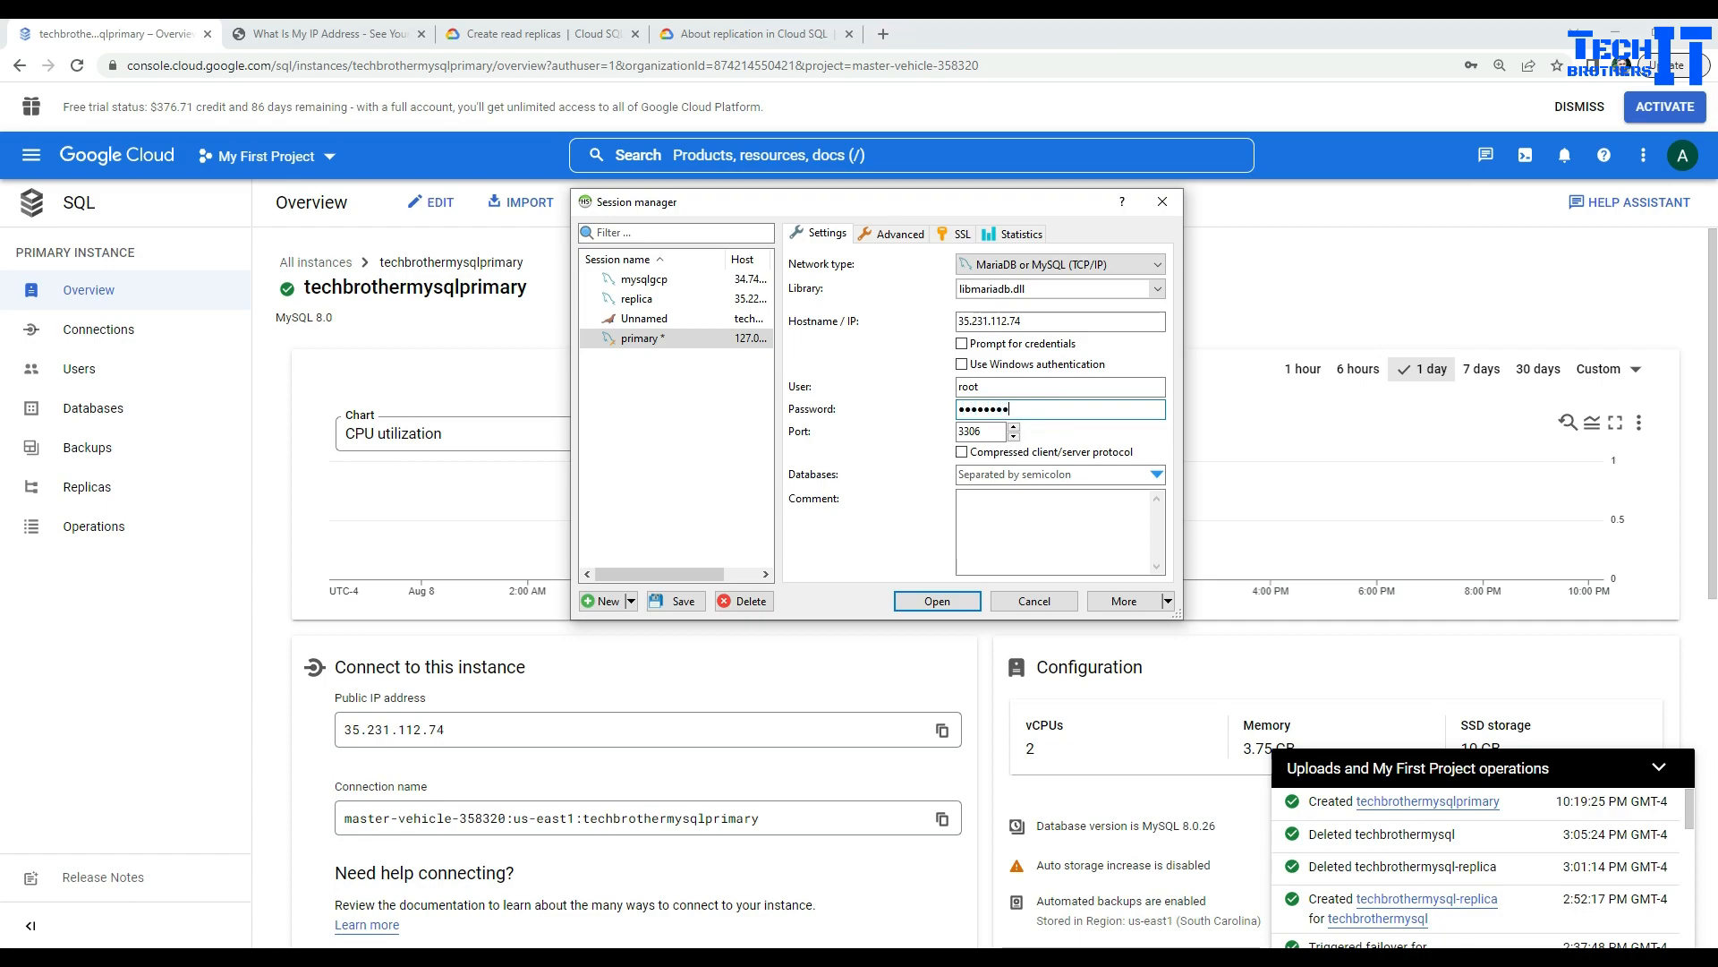
type("•")
key("Return")
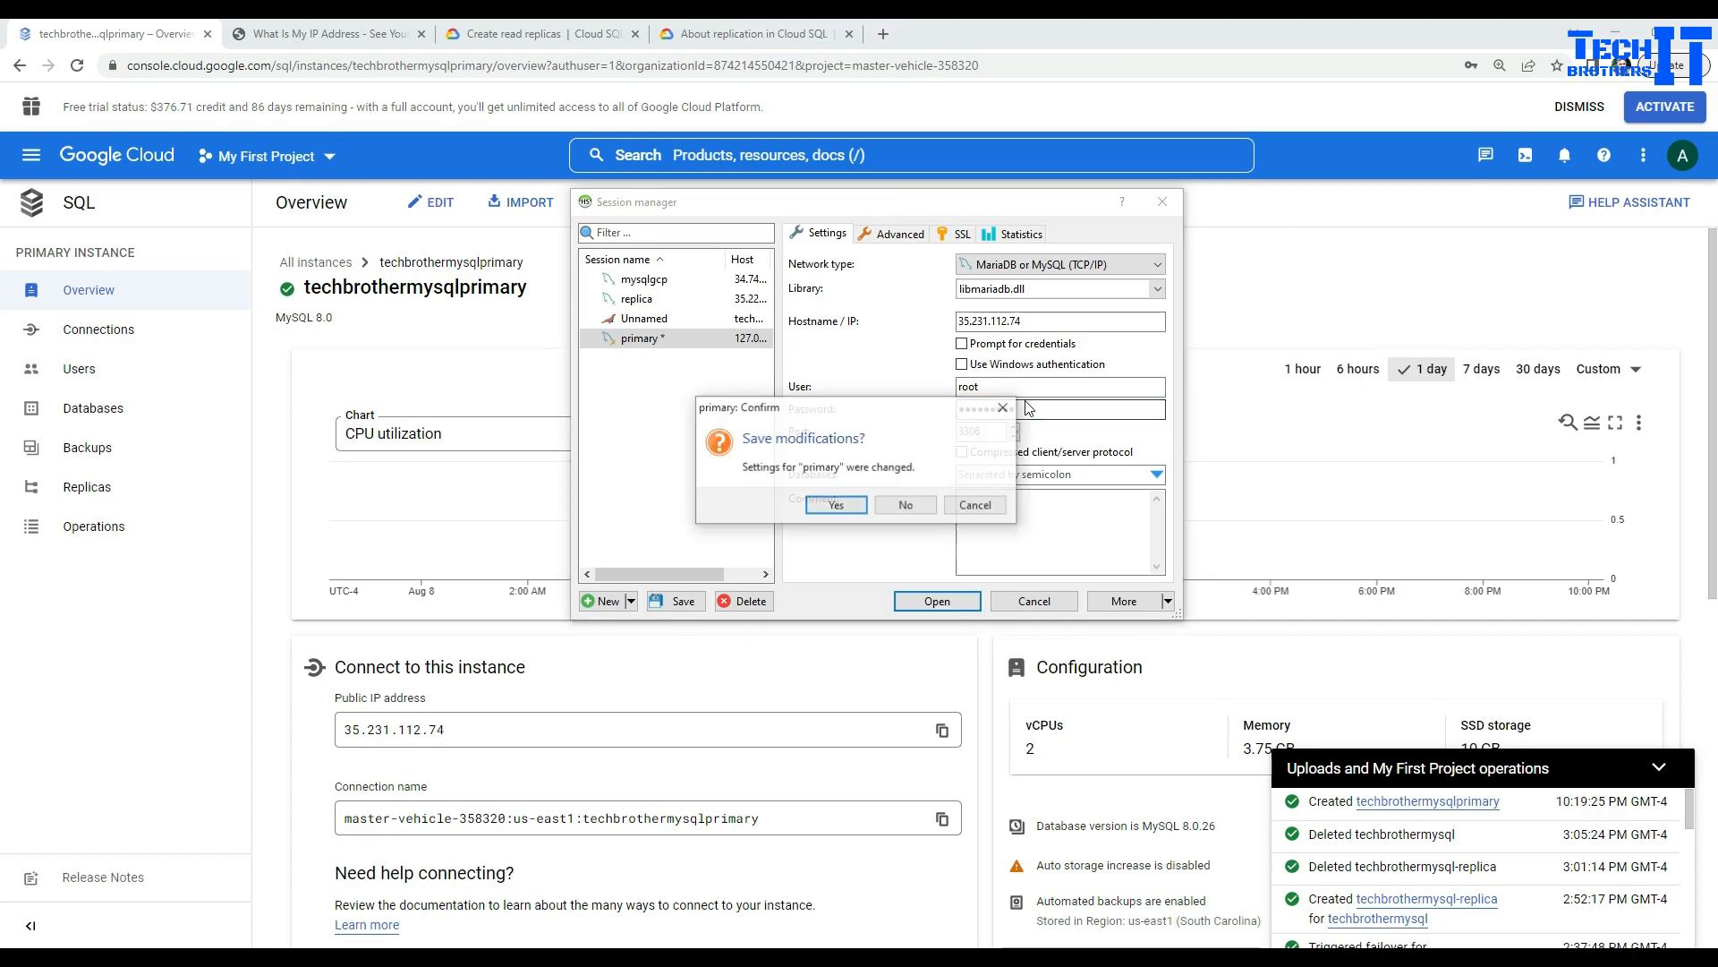
left_click(836, 503)
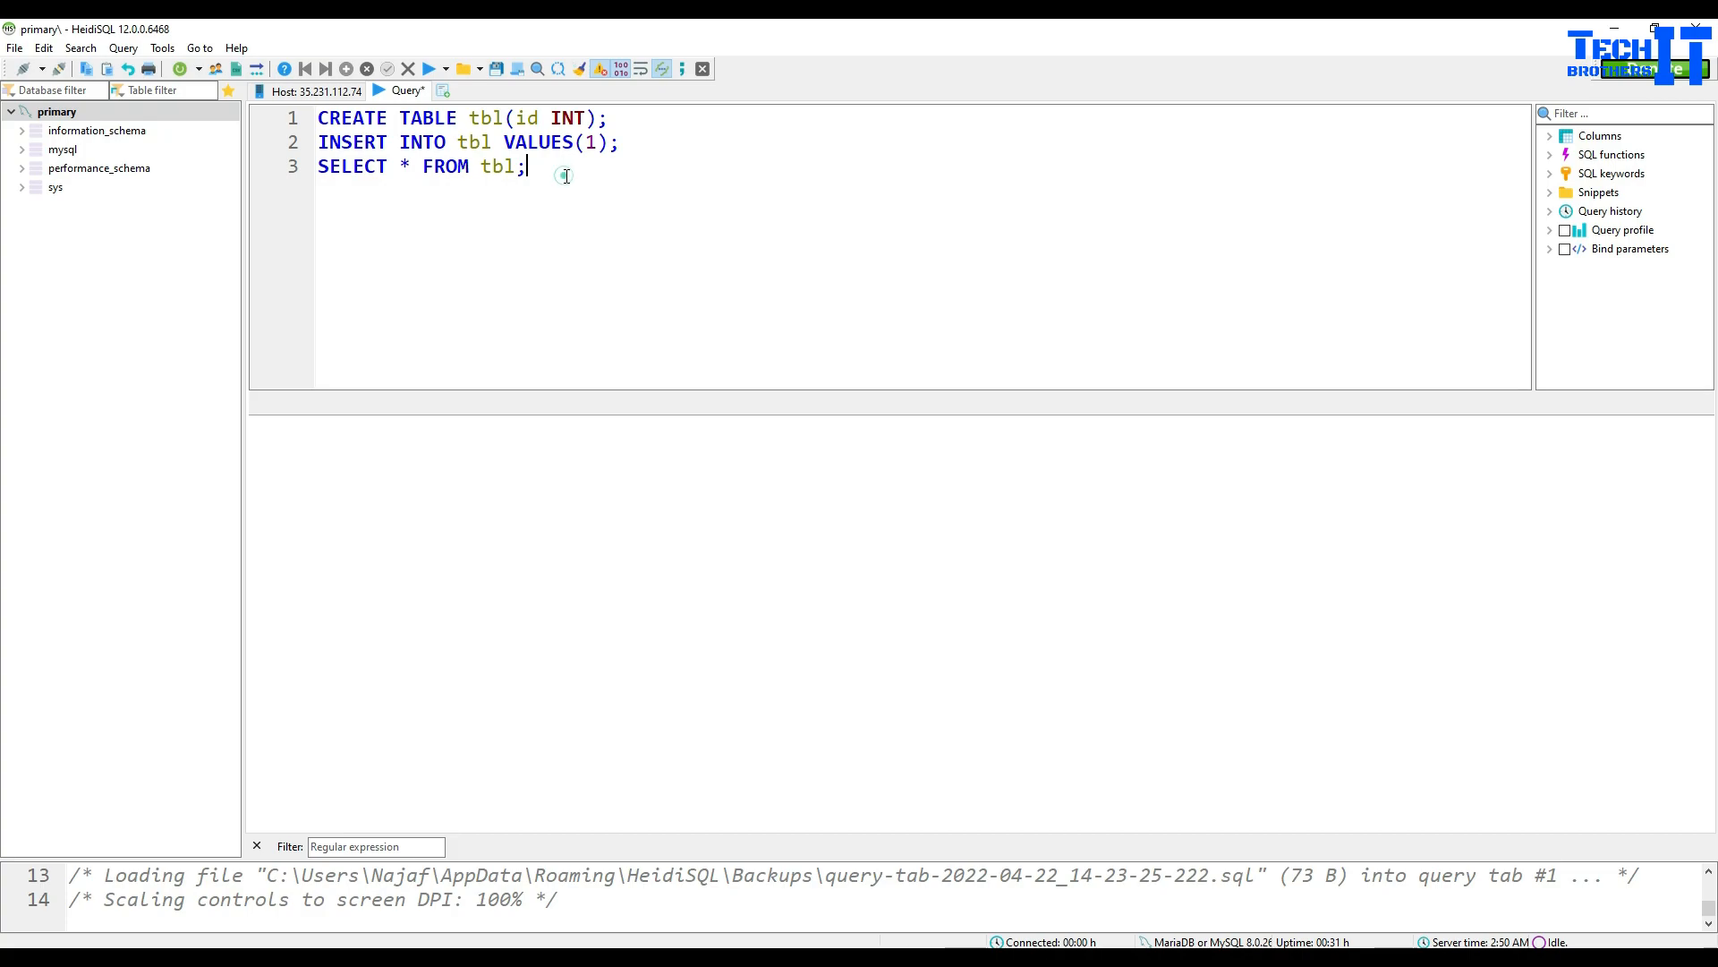
left_click_drag(528, 166, 446, 143)
left_click(661, 183)
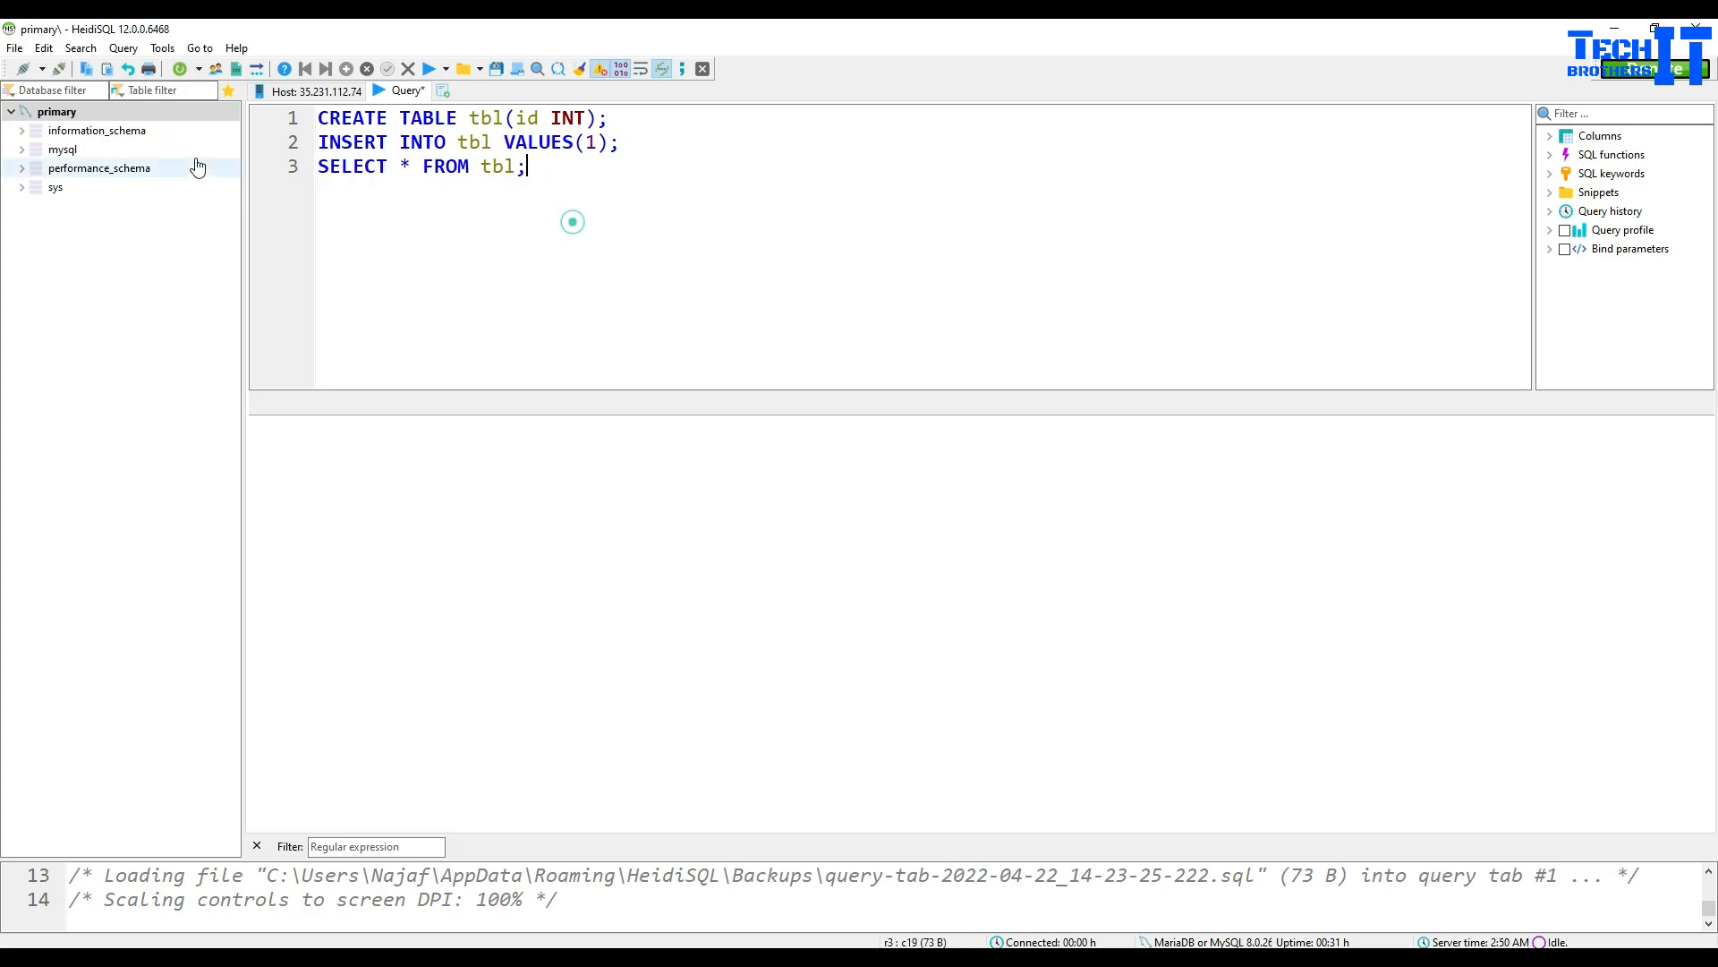
right_click(71, 114)
left_click(56, 116)
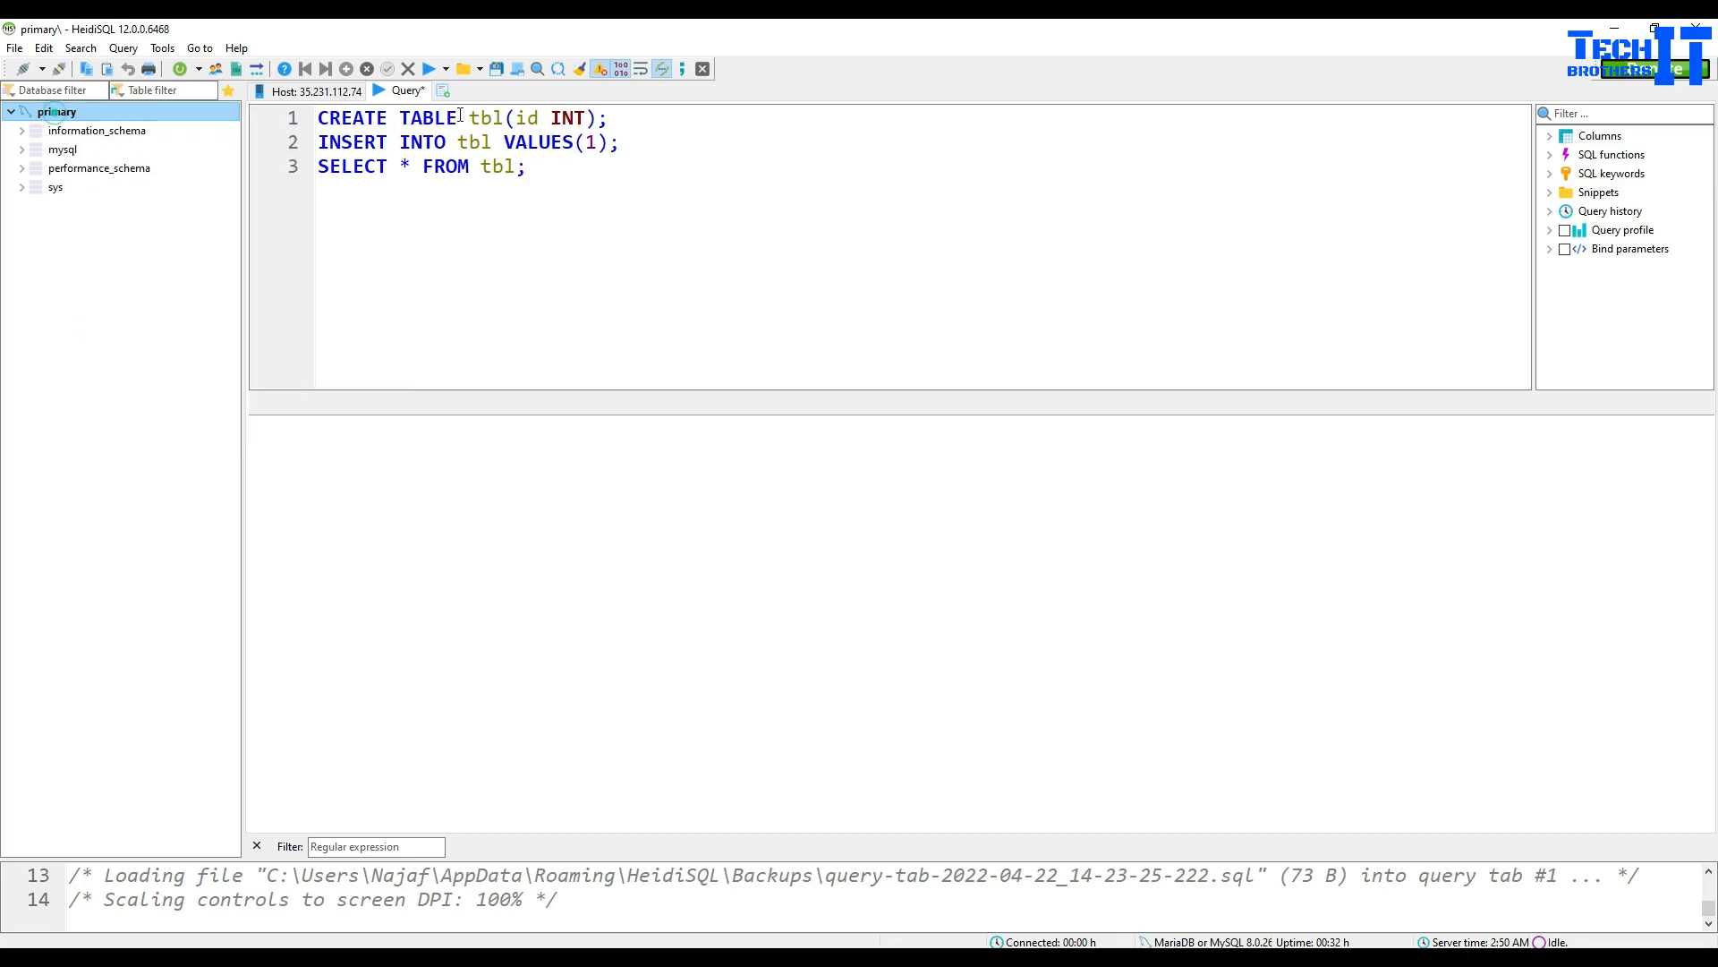
Step: Open a new query on the primary session and run CREATE DATABASE Test; in it
left_click(442, 91)
left_click(541, 174)
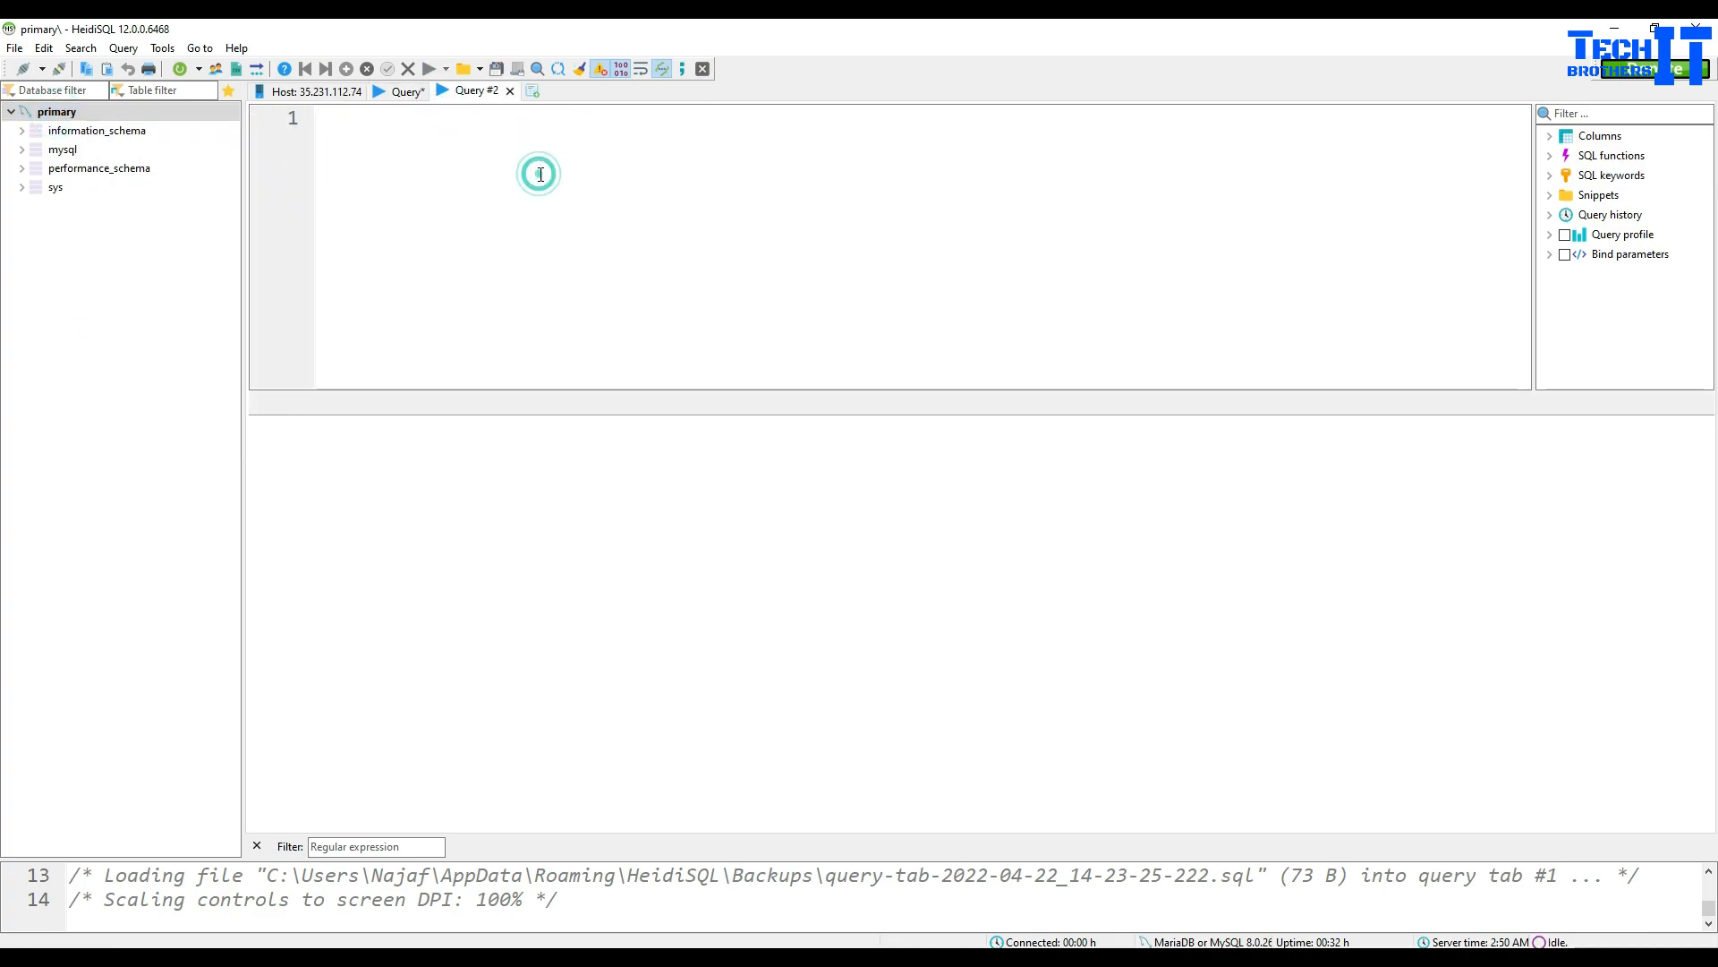
type("creatre d")
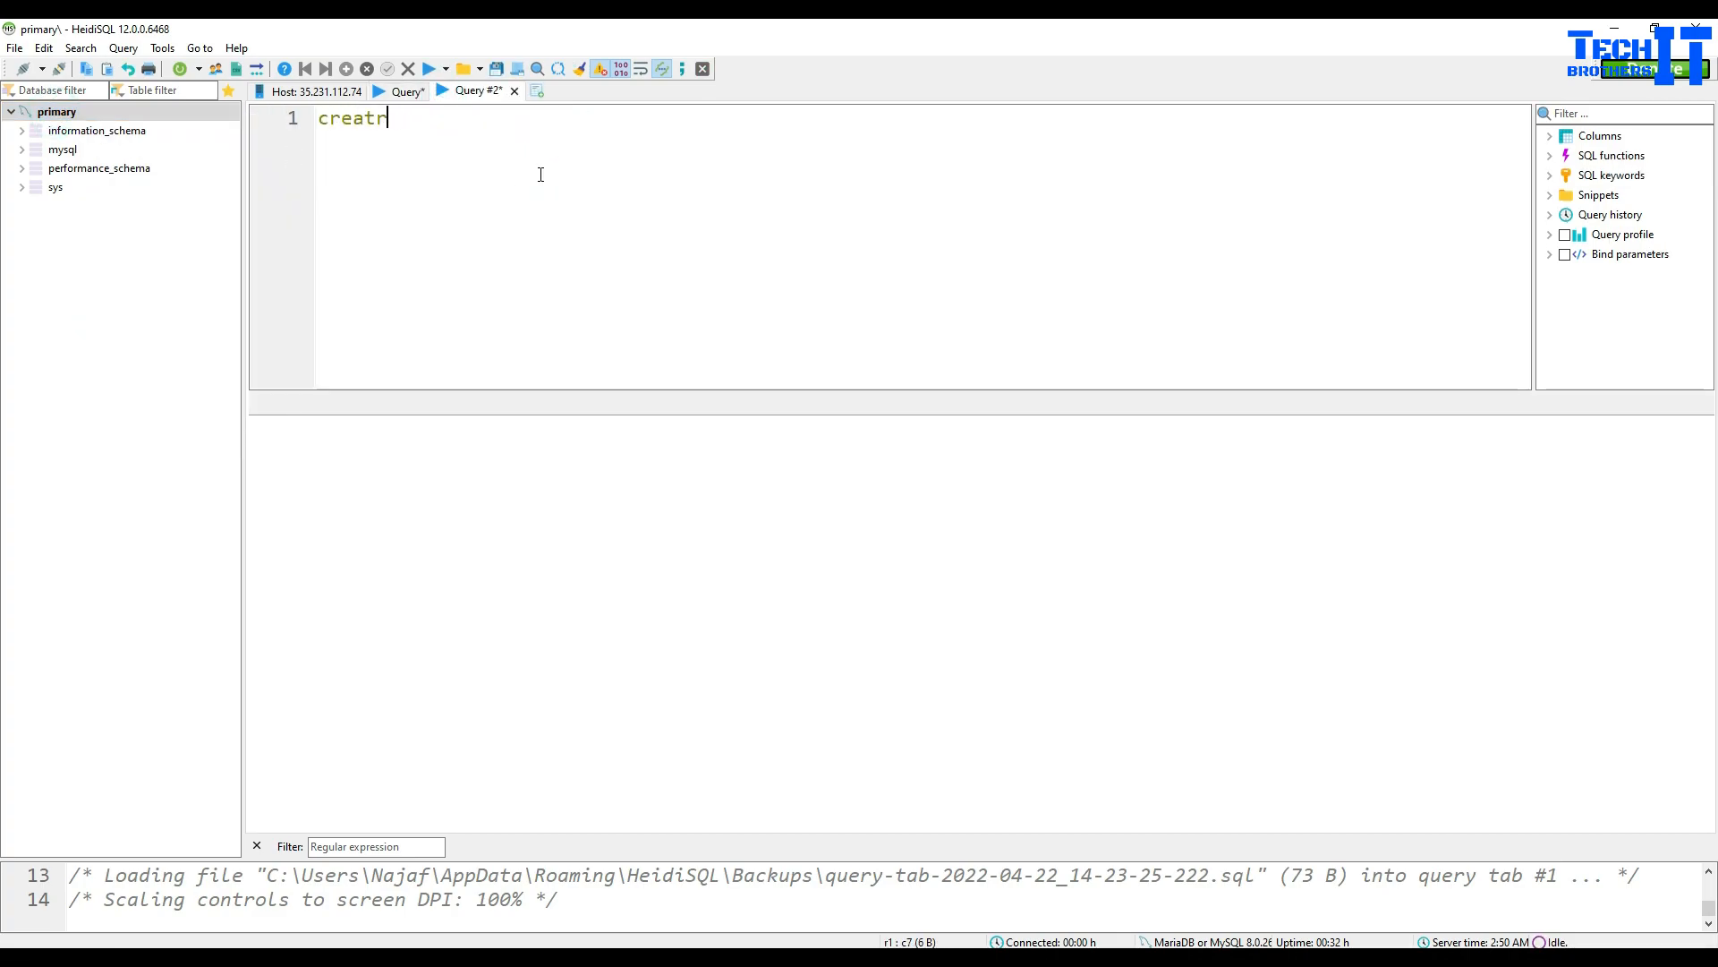
key("BackSpace")
type("e database")
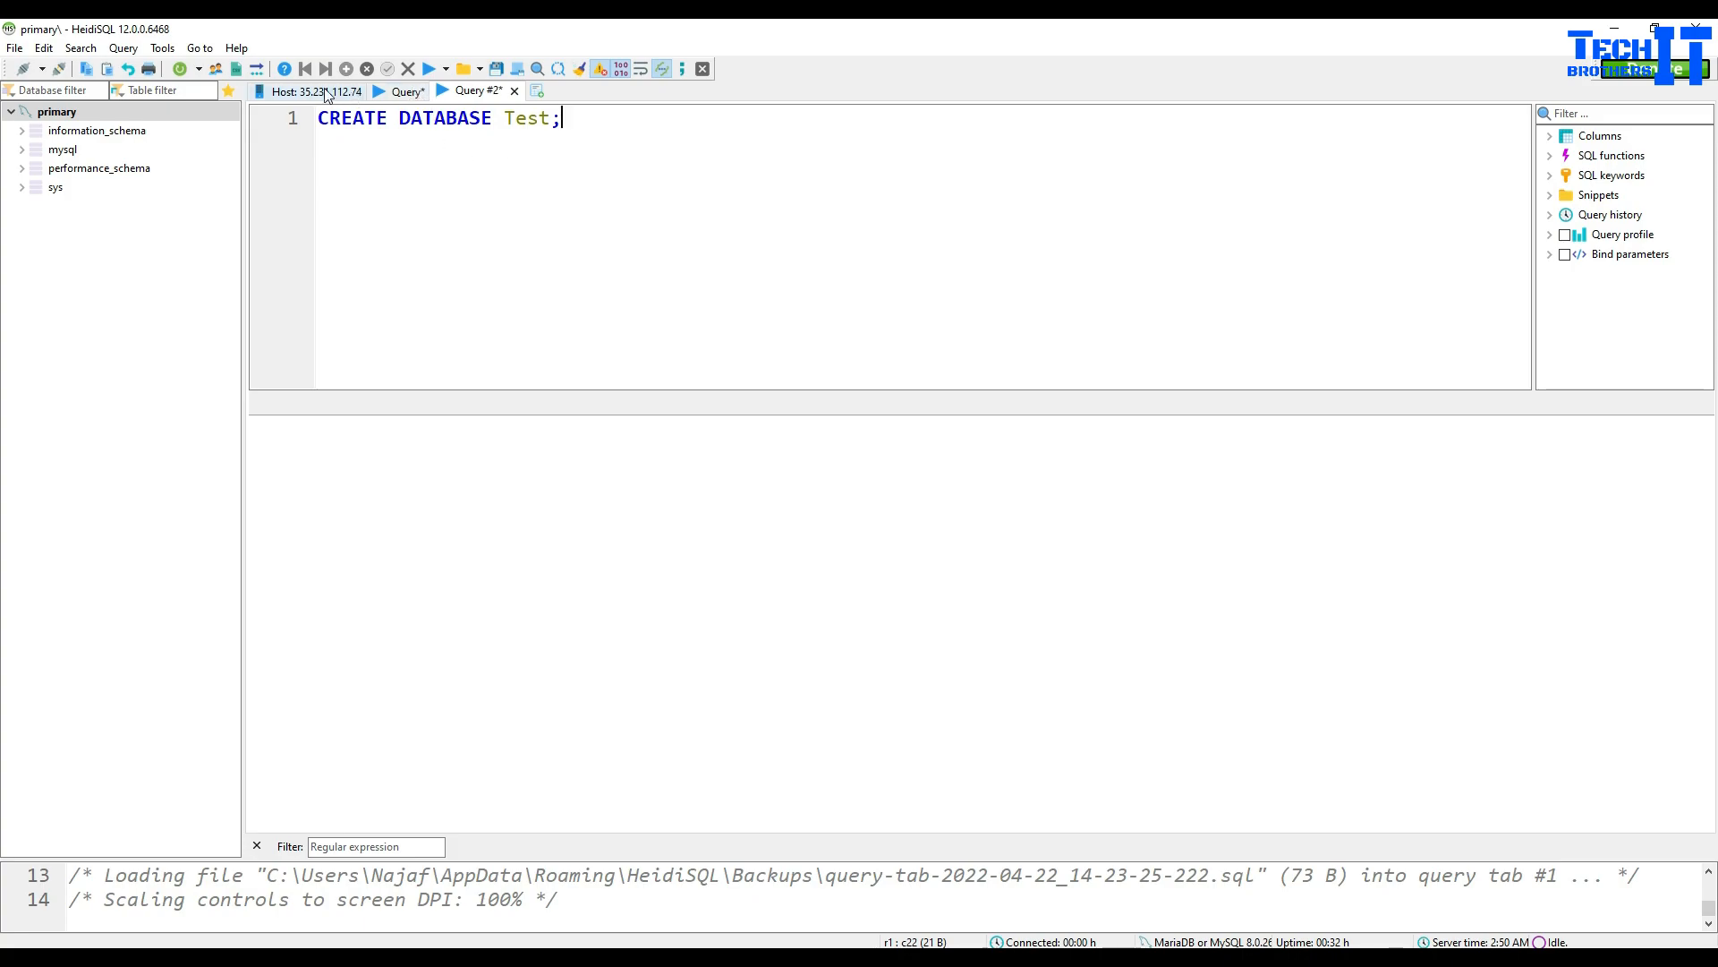
left_click(429, 69)
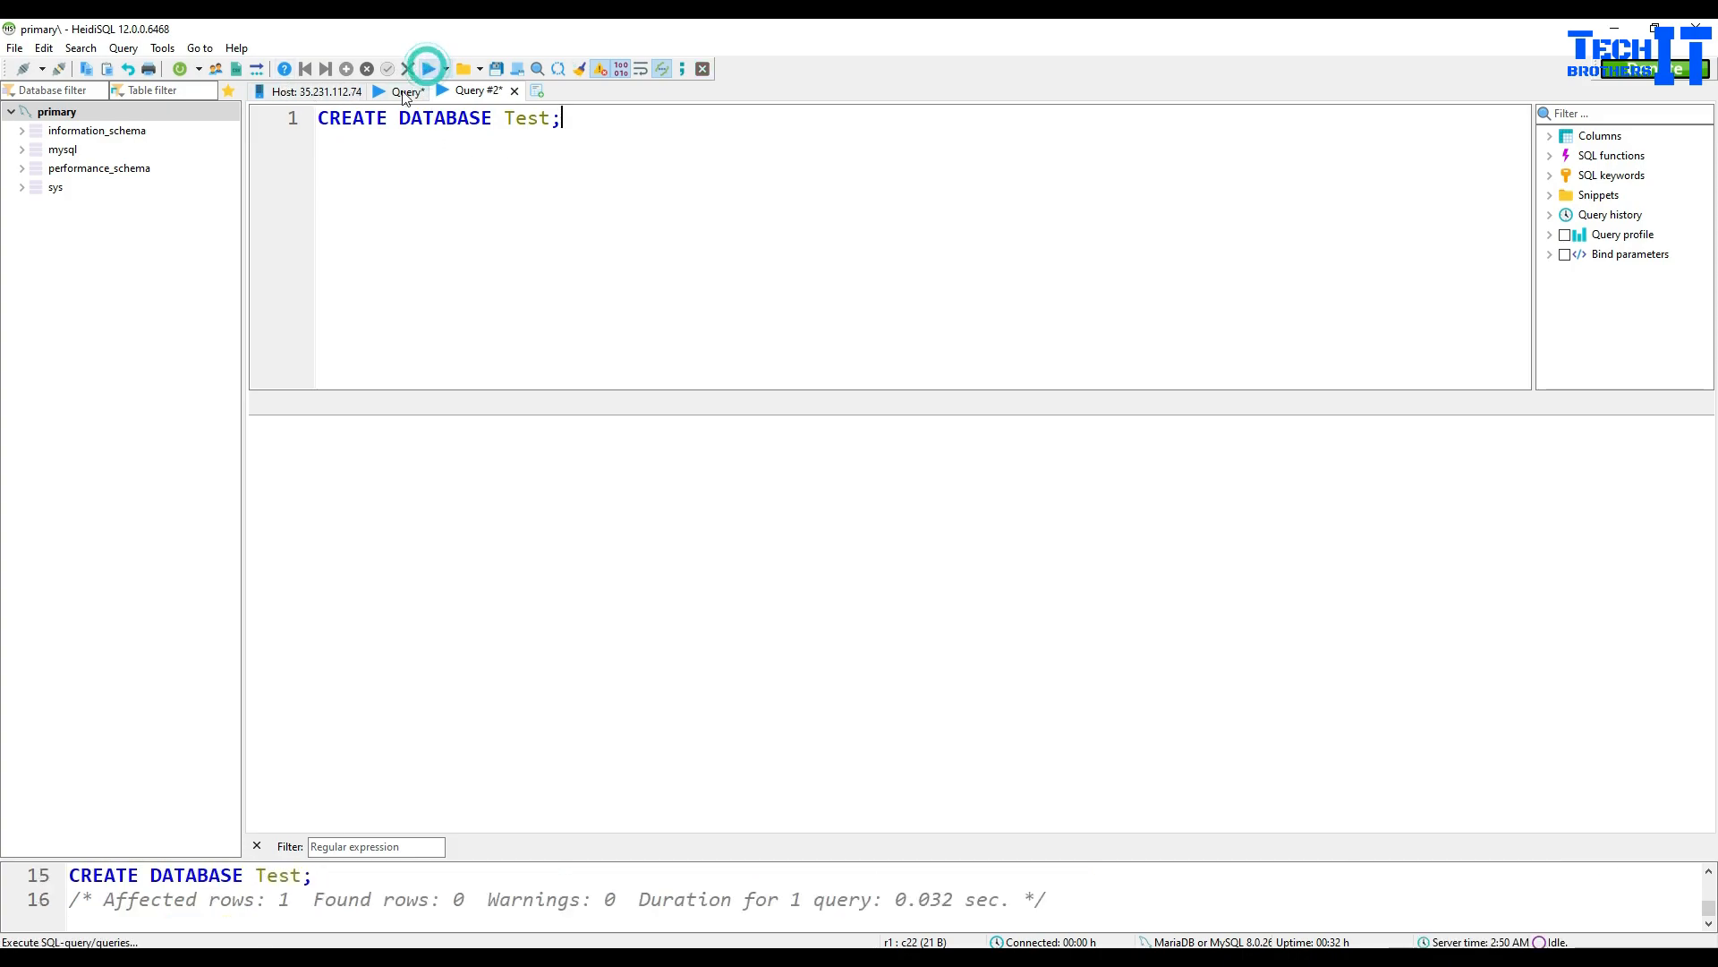
Step: Refresh the primary session's database tree and select the Test database
right_click(56, 110)
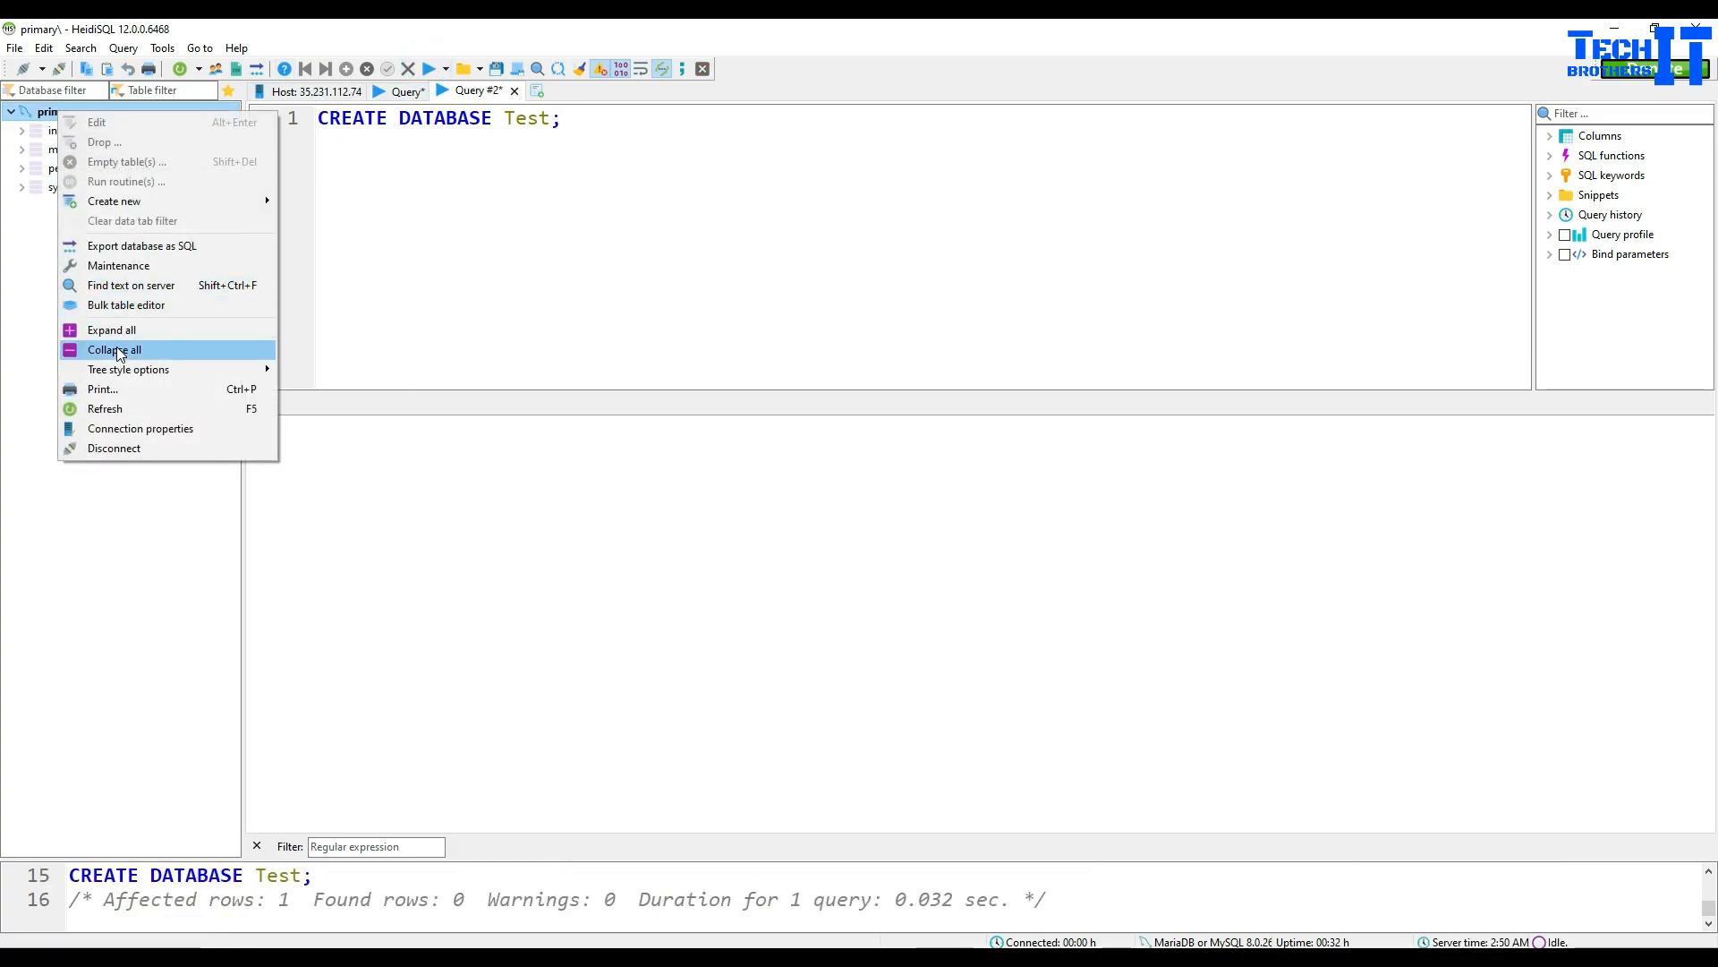
left_click(116, 408)
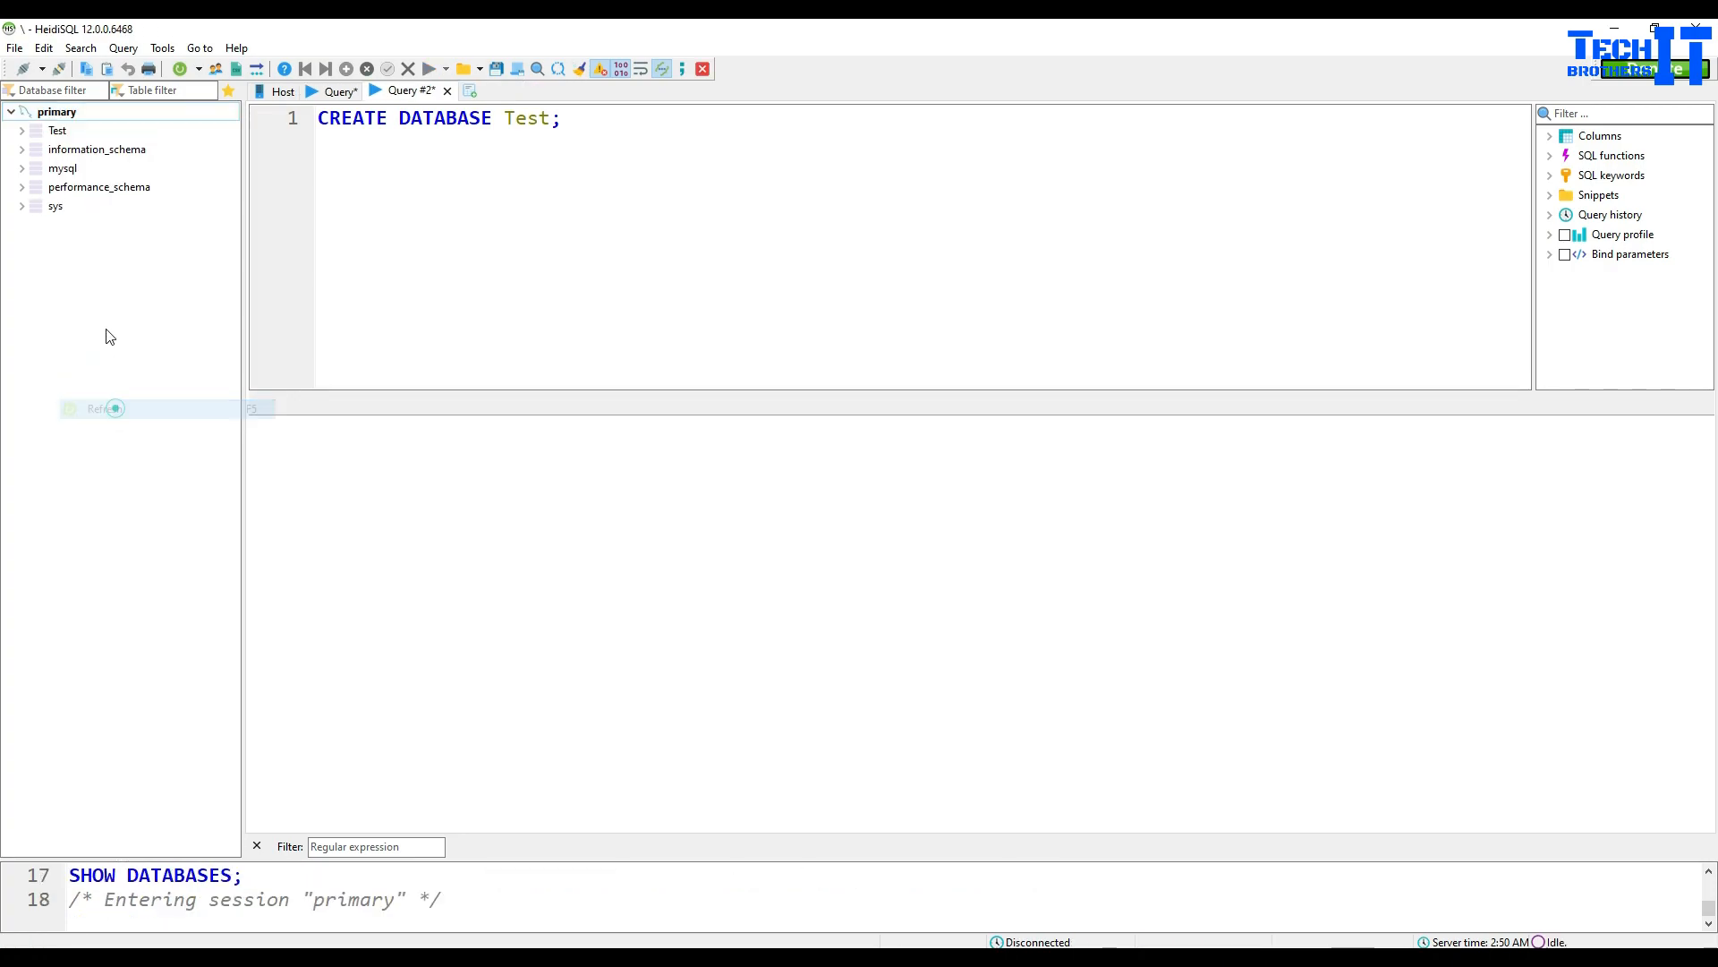
left_click(58, 130)
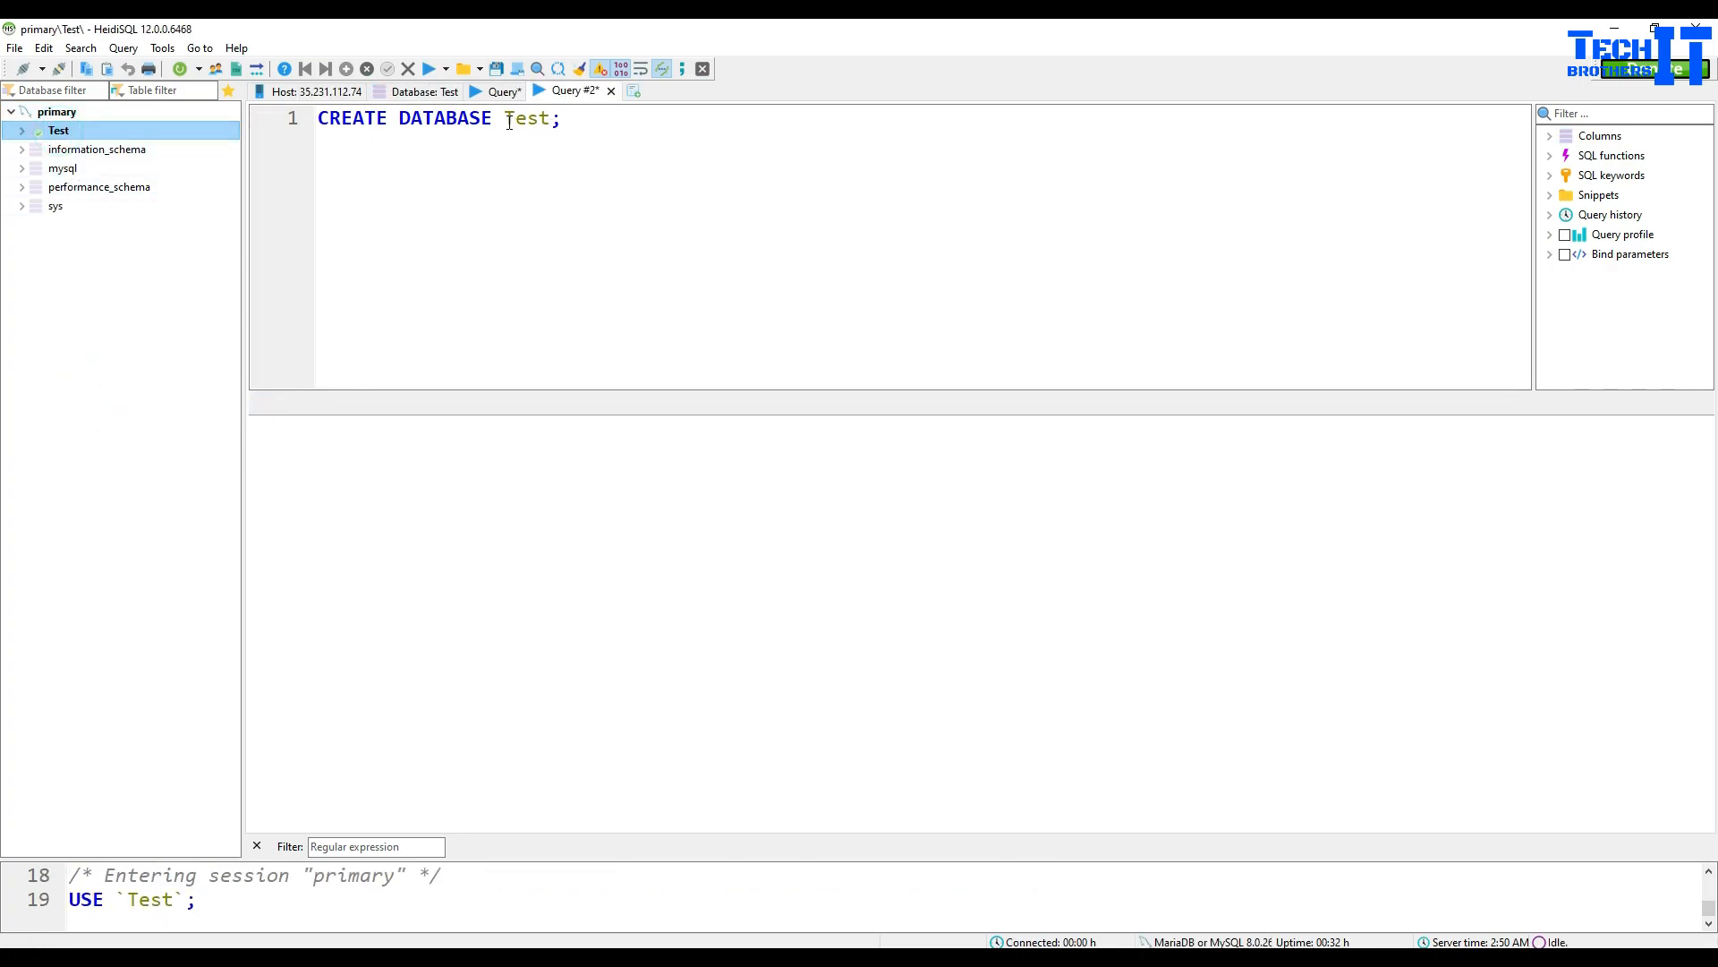
Step: Change the statement in the second query to use Test; and run it
left_click_drag(506, 122, 280, 126)
key("BackSpace")
type("s")
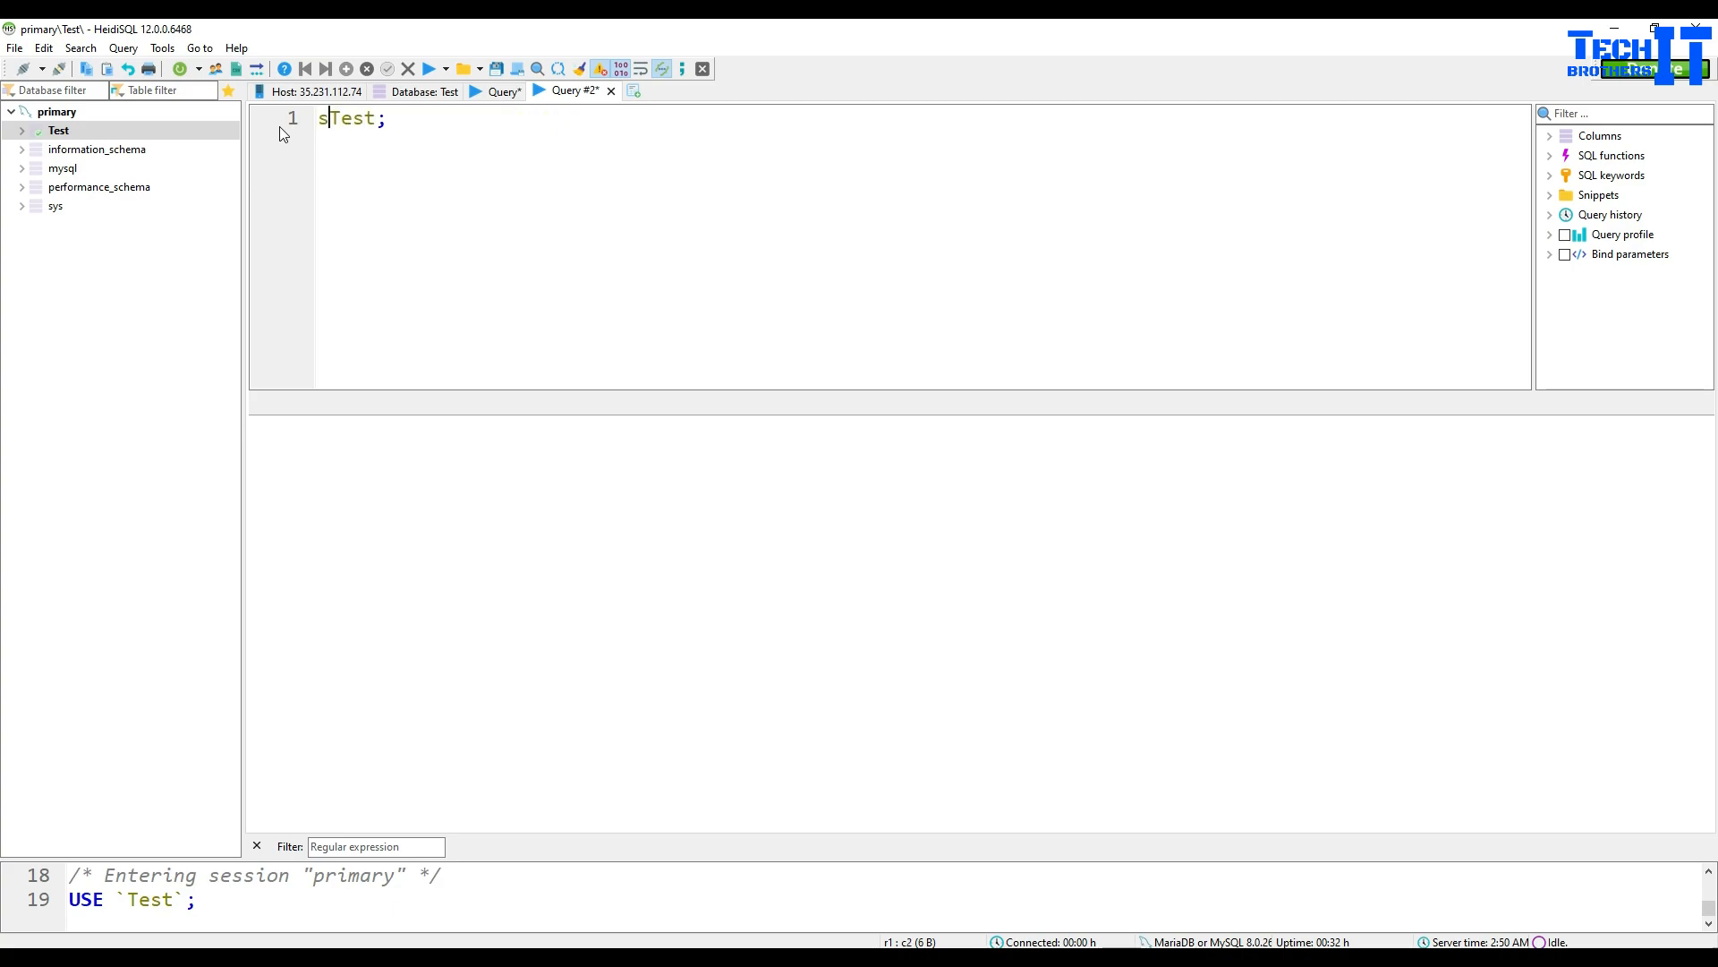
key("BackSpace")
type("use")
left_click(428, 71)
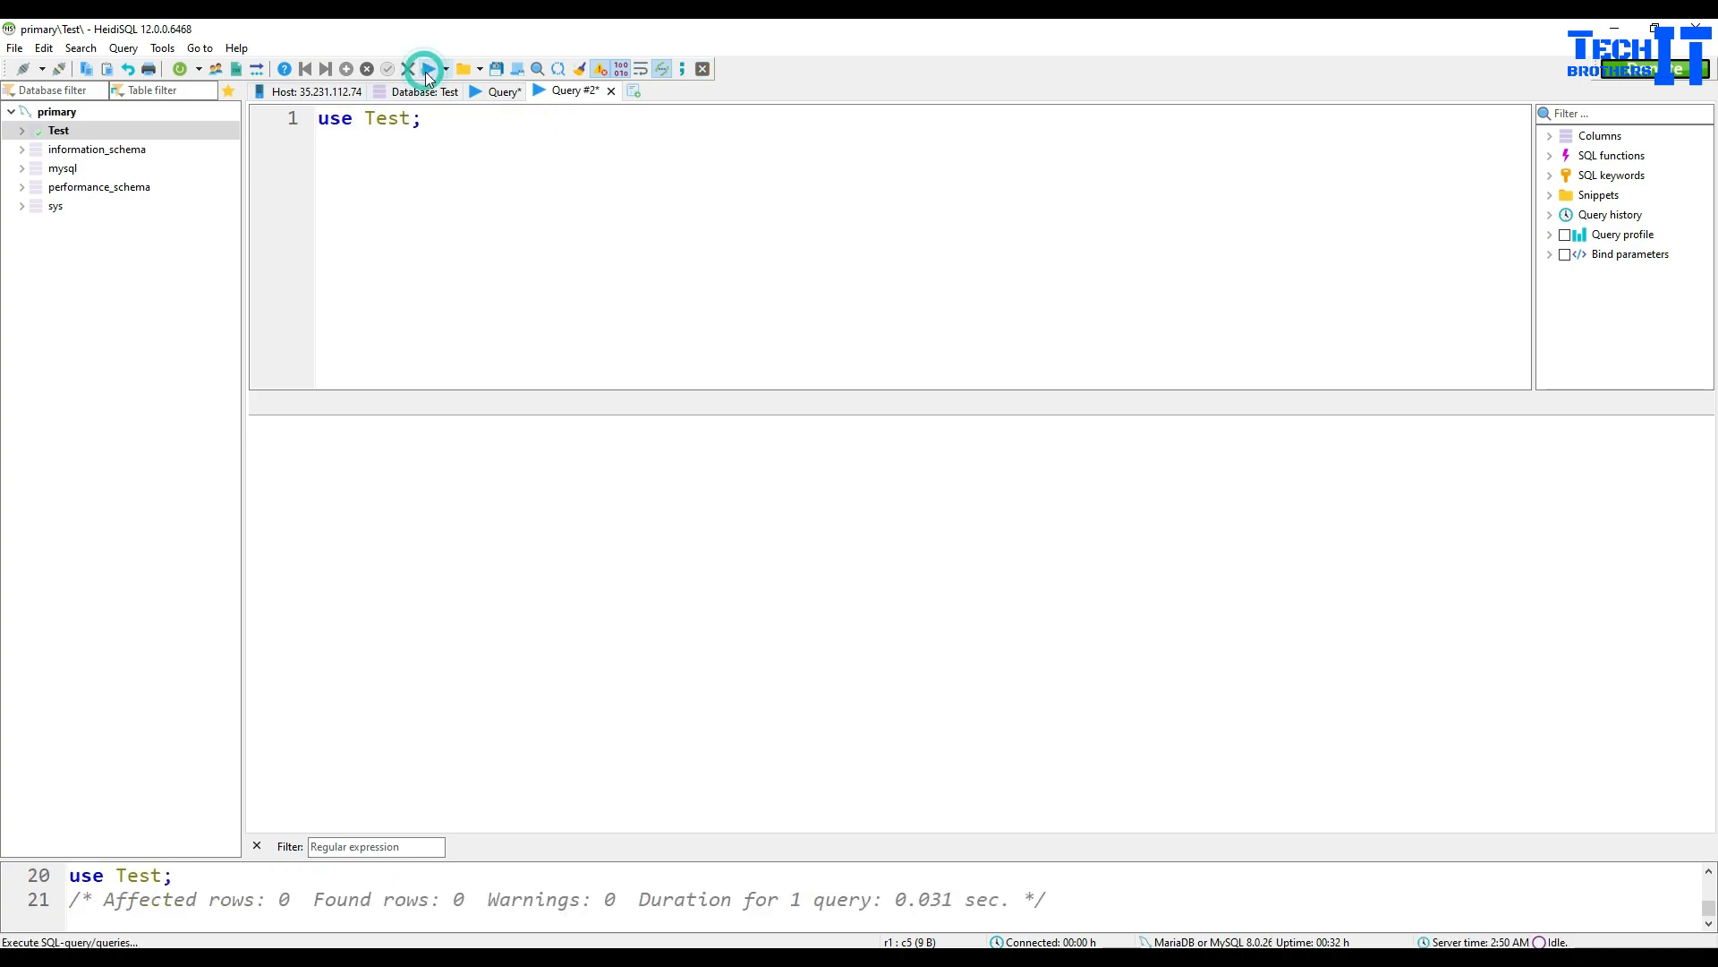
Step: Replace the second query's text with the first query's CREATE TABLE tbl(id INT), INSERT INTO tbl VALUES(1) and SELECT * FROM tbl statements
left_click(450, 138)
left_click_drag(360, 125, 302, 123)
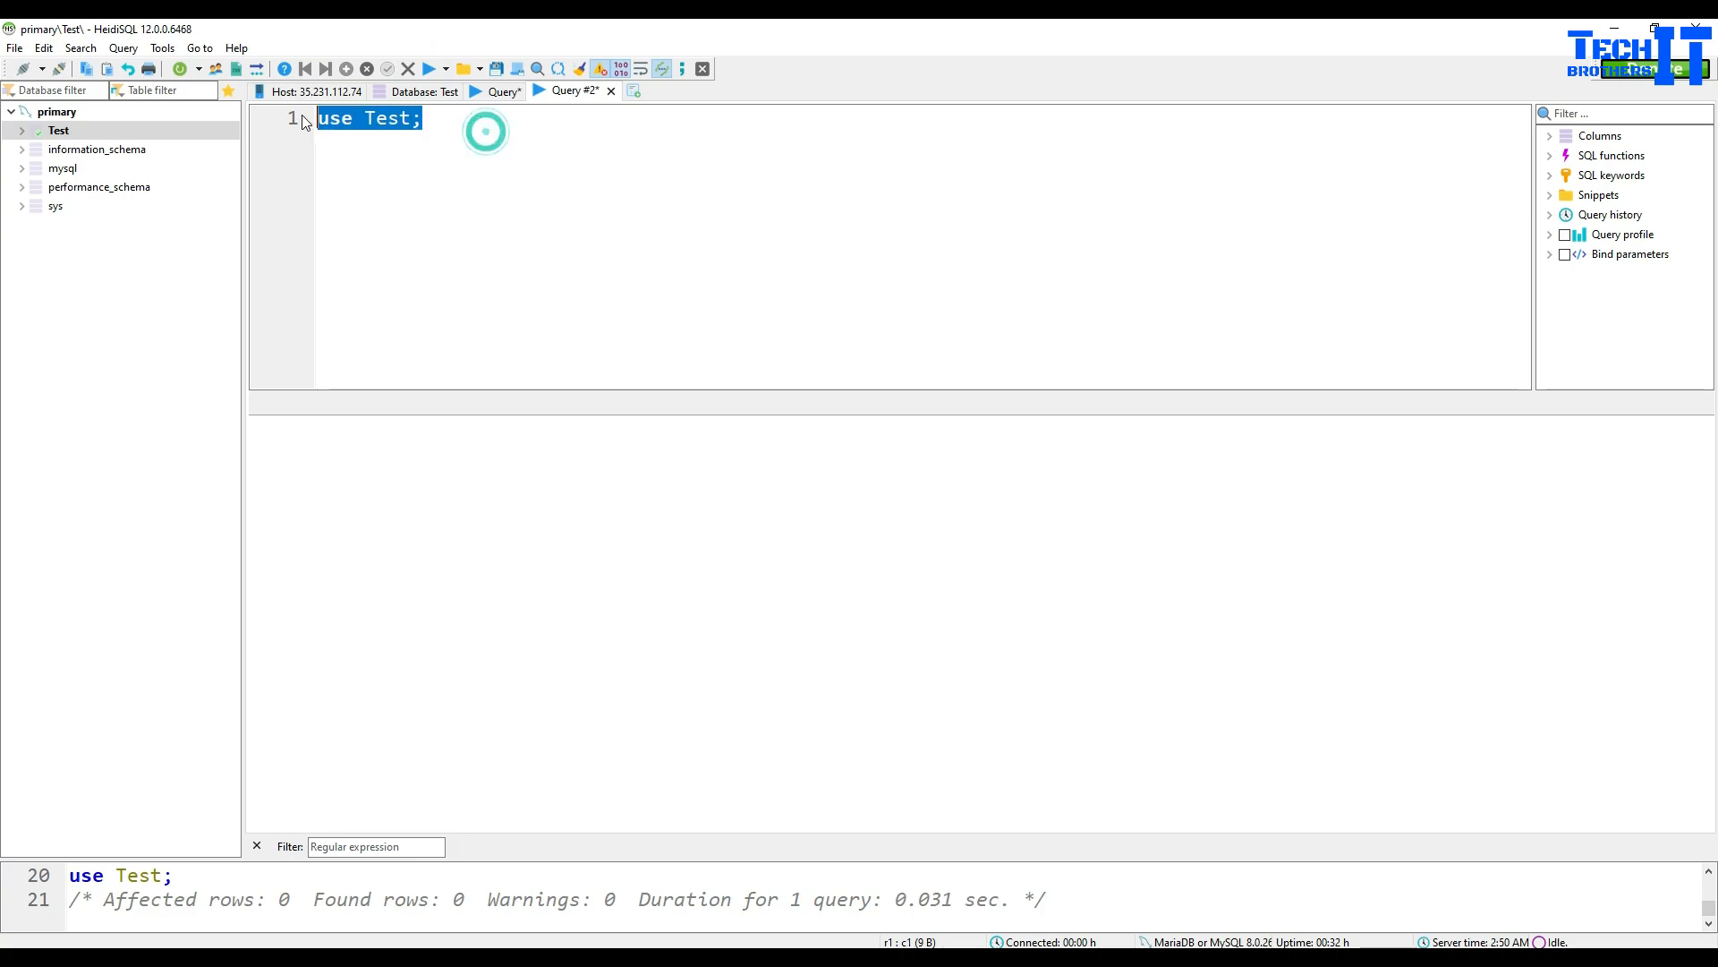
key("Delete")
type("CREATE TABLE tbl(id INT); INSERT INTO tbl VALUES(1); SELECT * FROM tbl;")
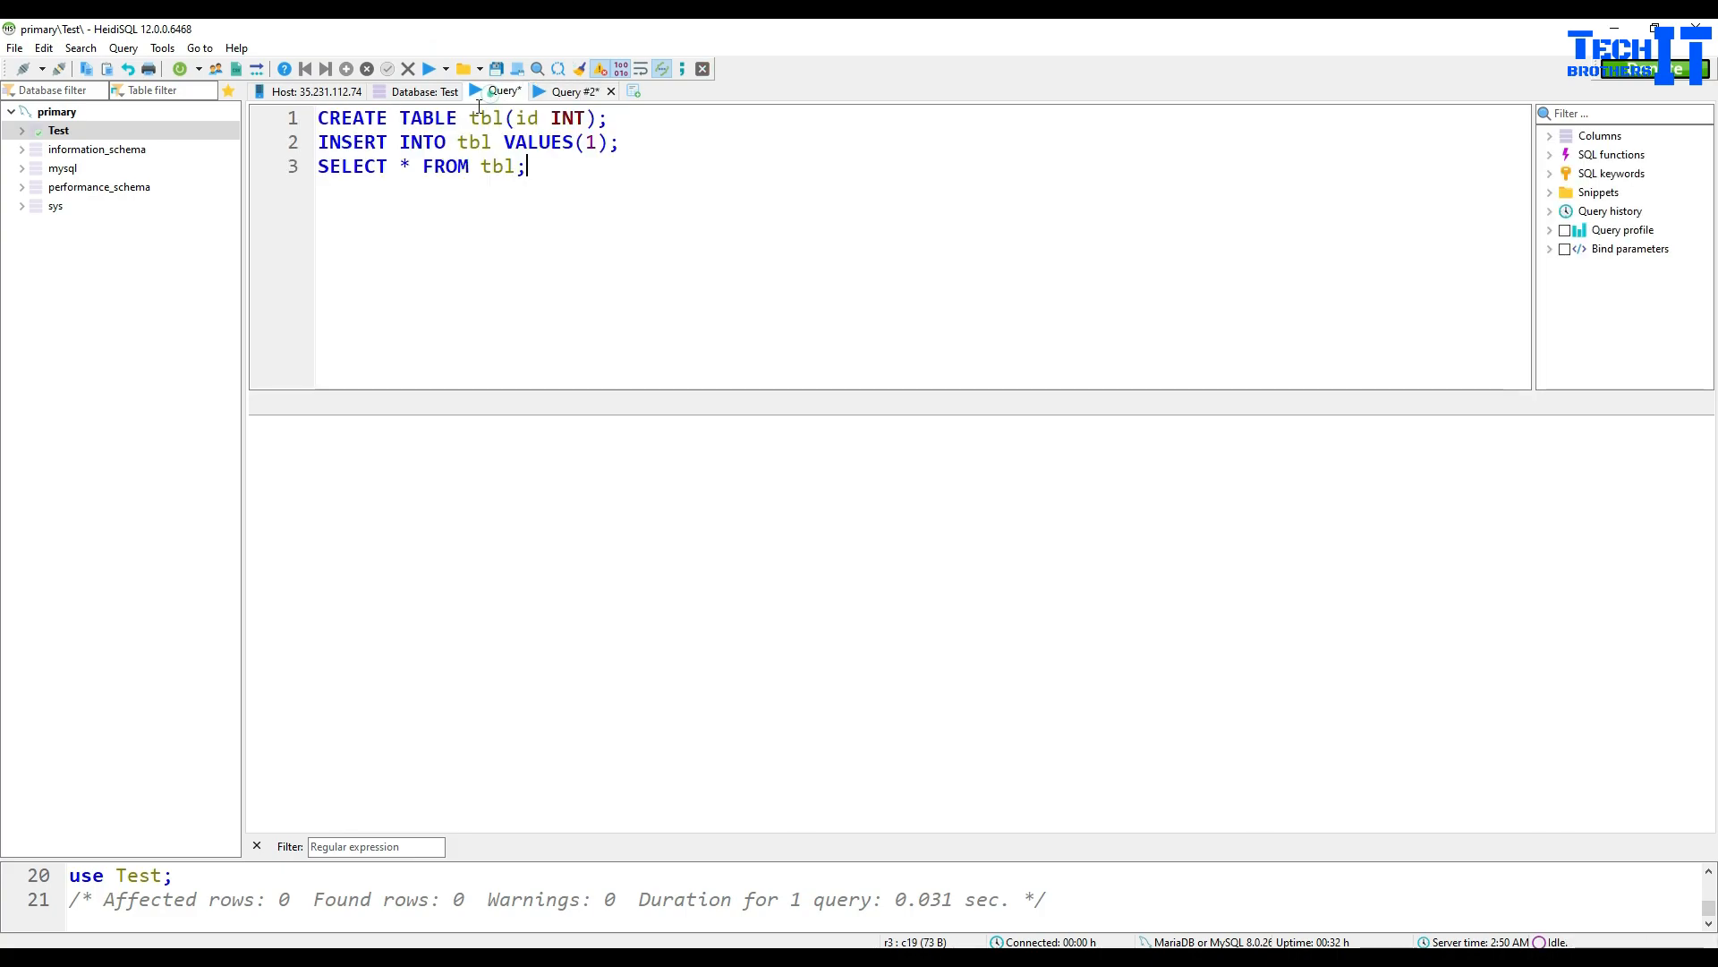
key("ctrl+a")
right_click(380, 141)
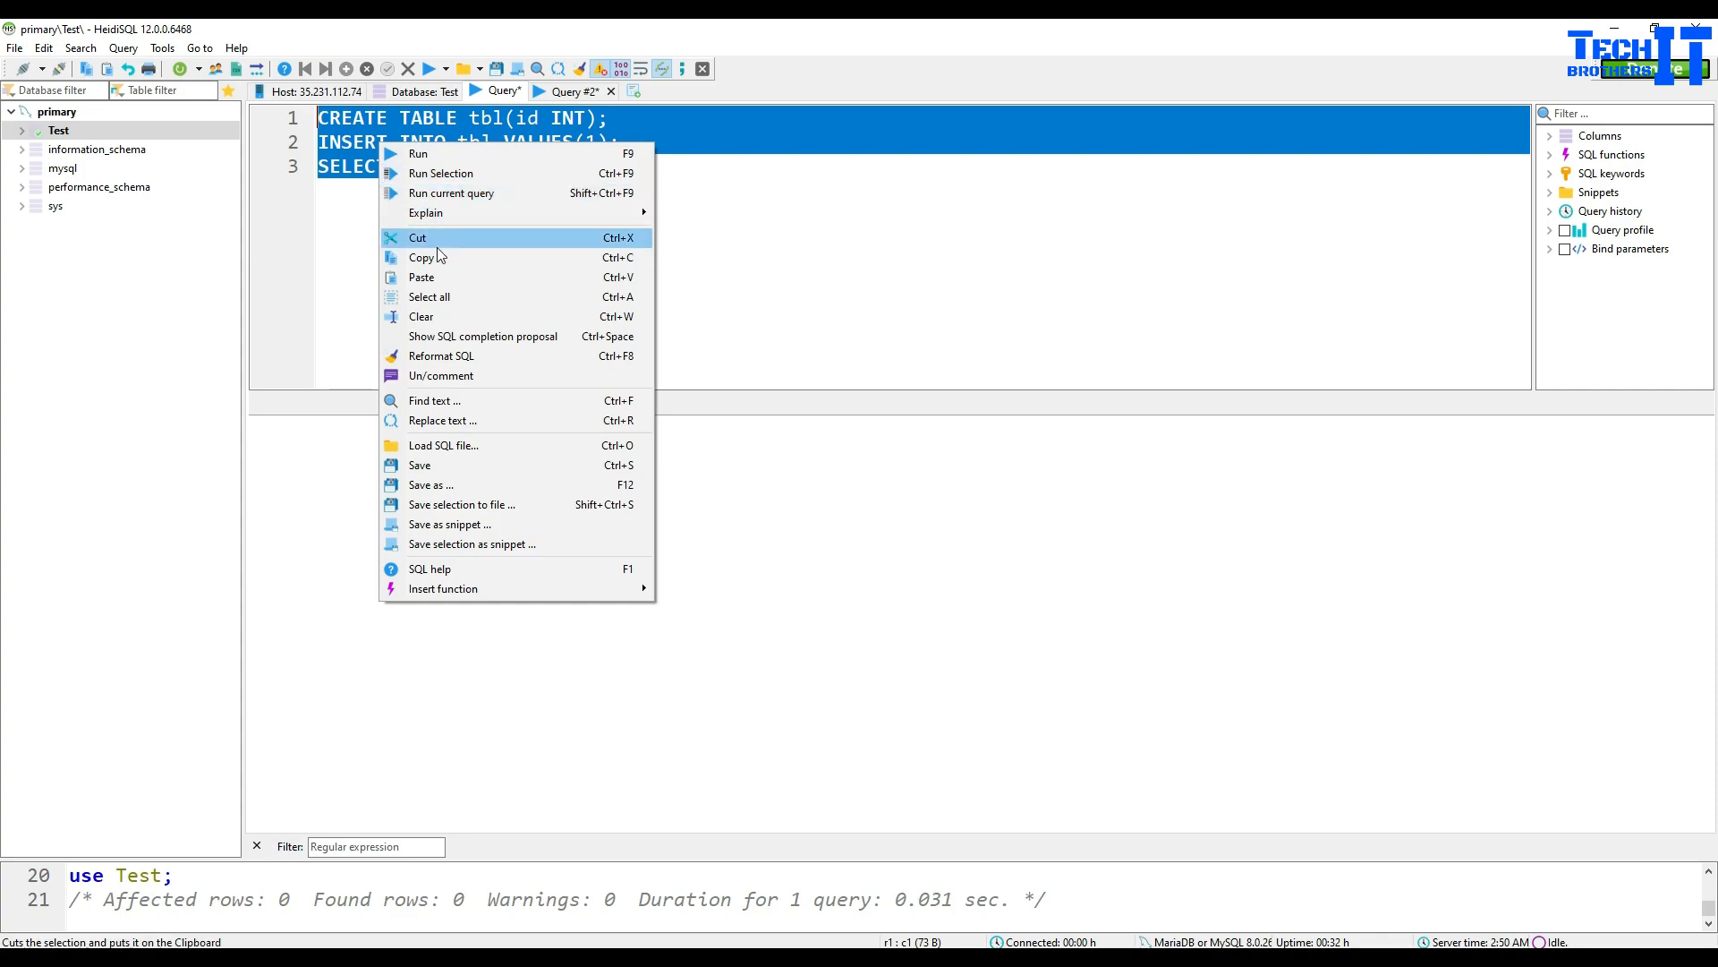
left_click(444, 259)
left_click(568, 97)
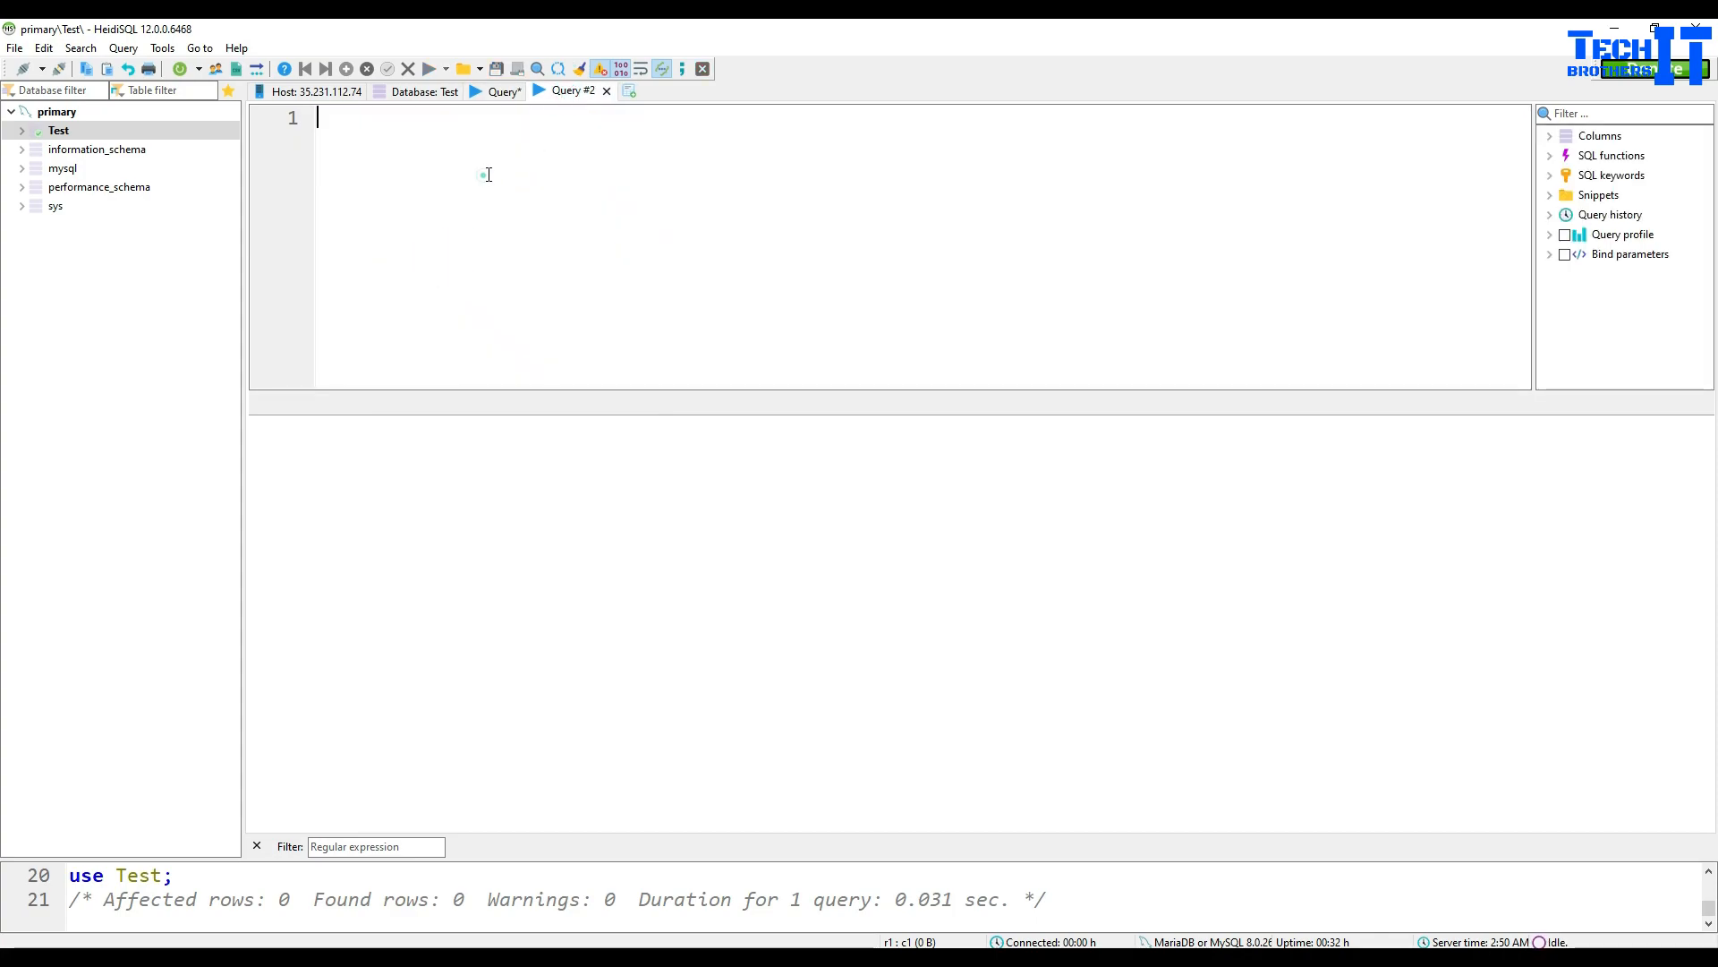
right_click(483, 170)
left_click(544, 306)
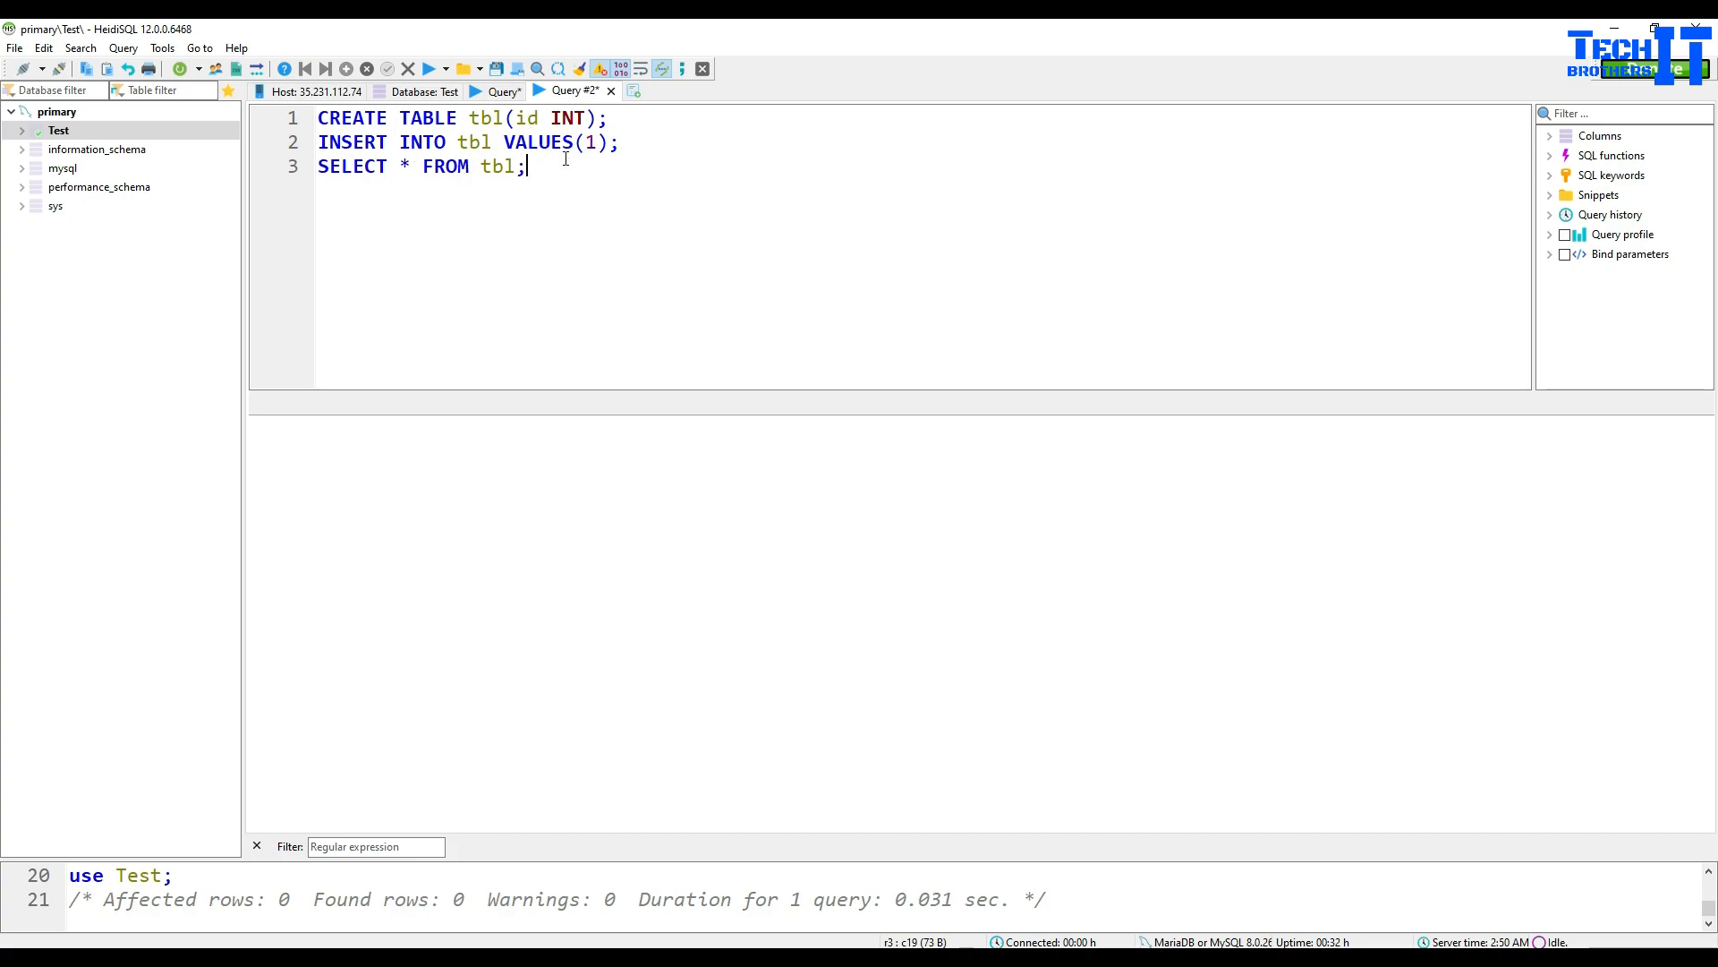
Step: Run all three statements to create tbl in the Test database, insert the value 1 and select its rows
left_click_drag(574, 170, 317, 114)
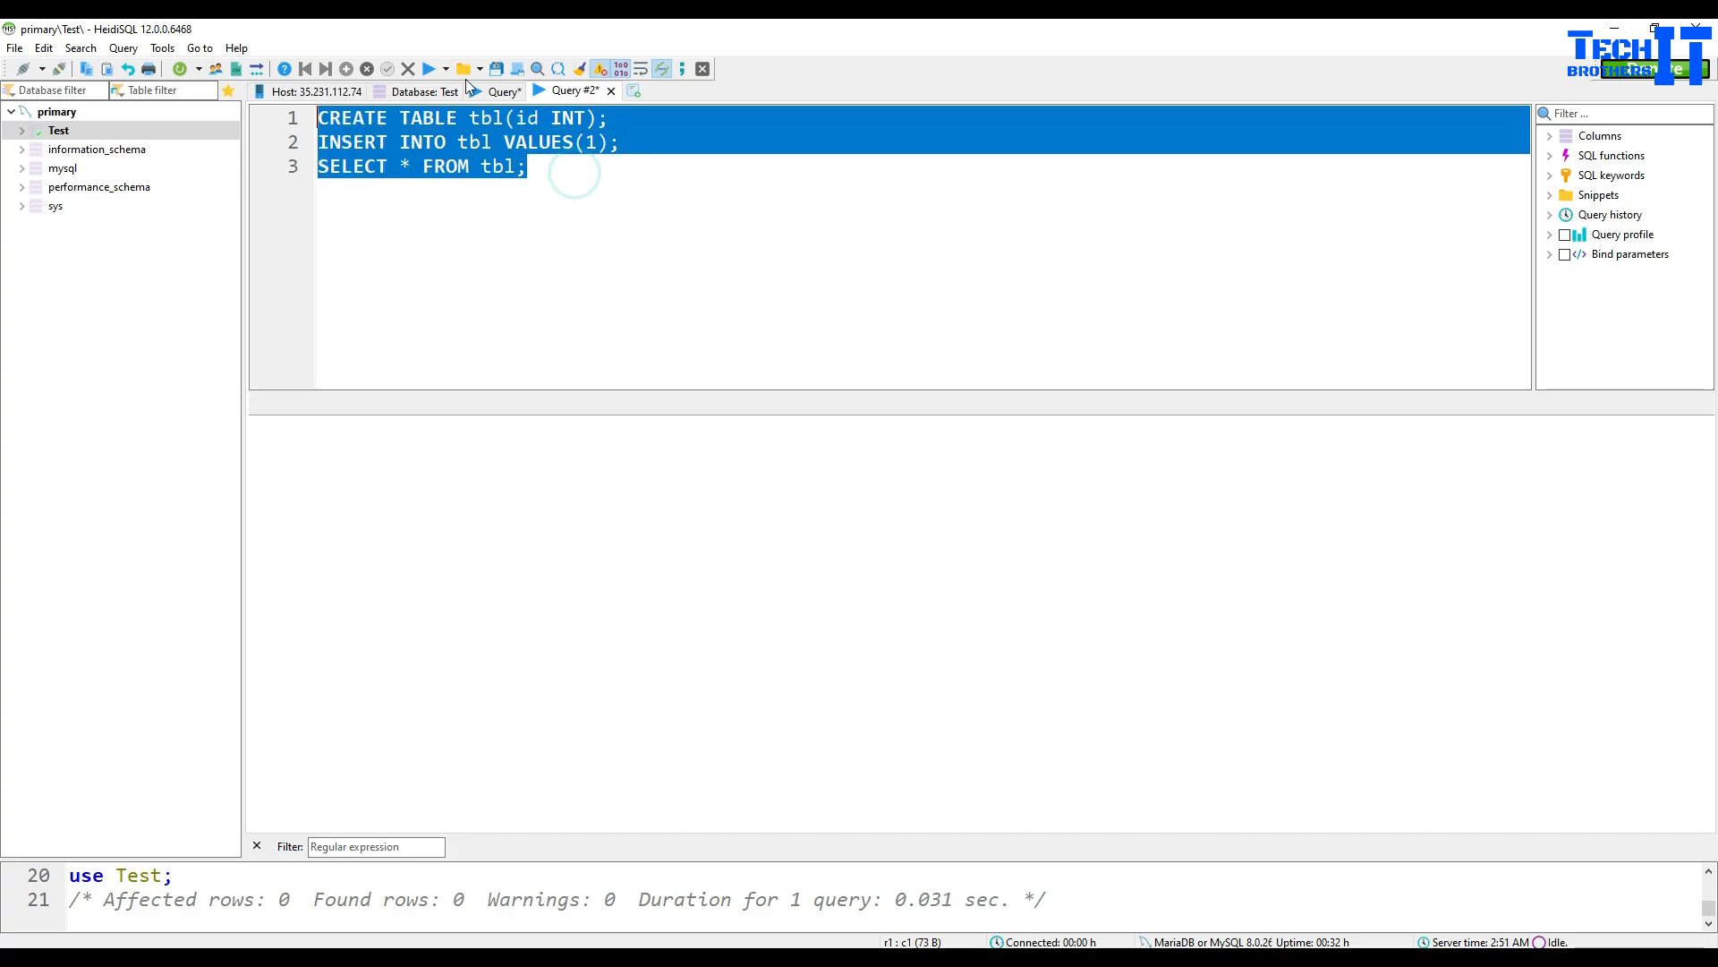
left_click(428, 69)
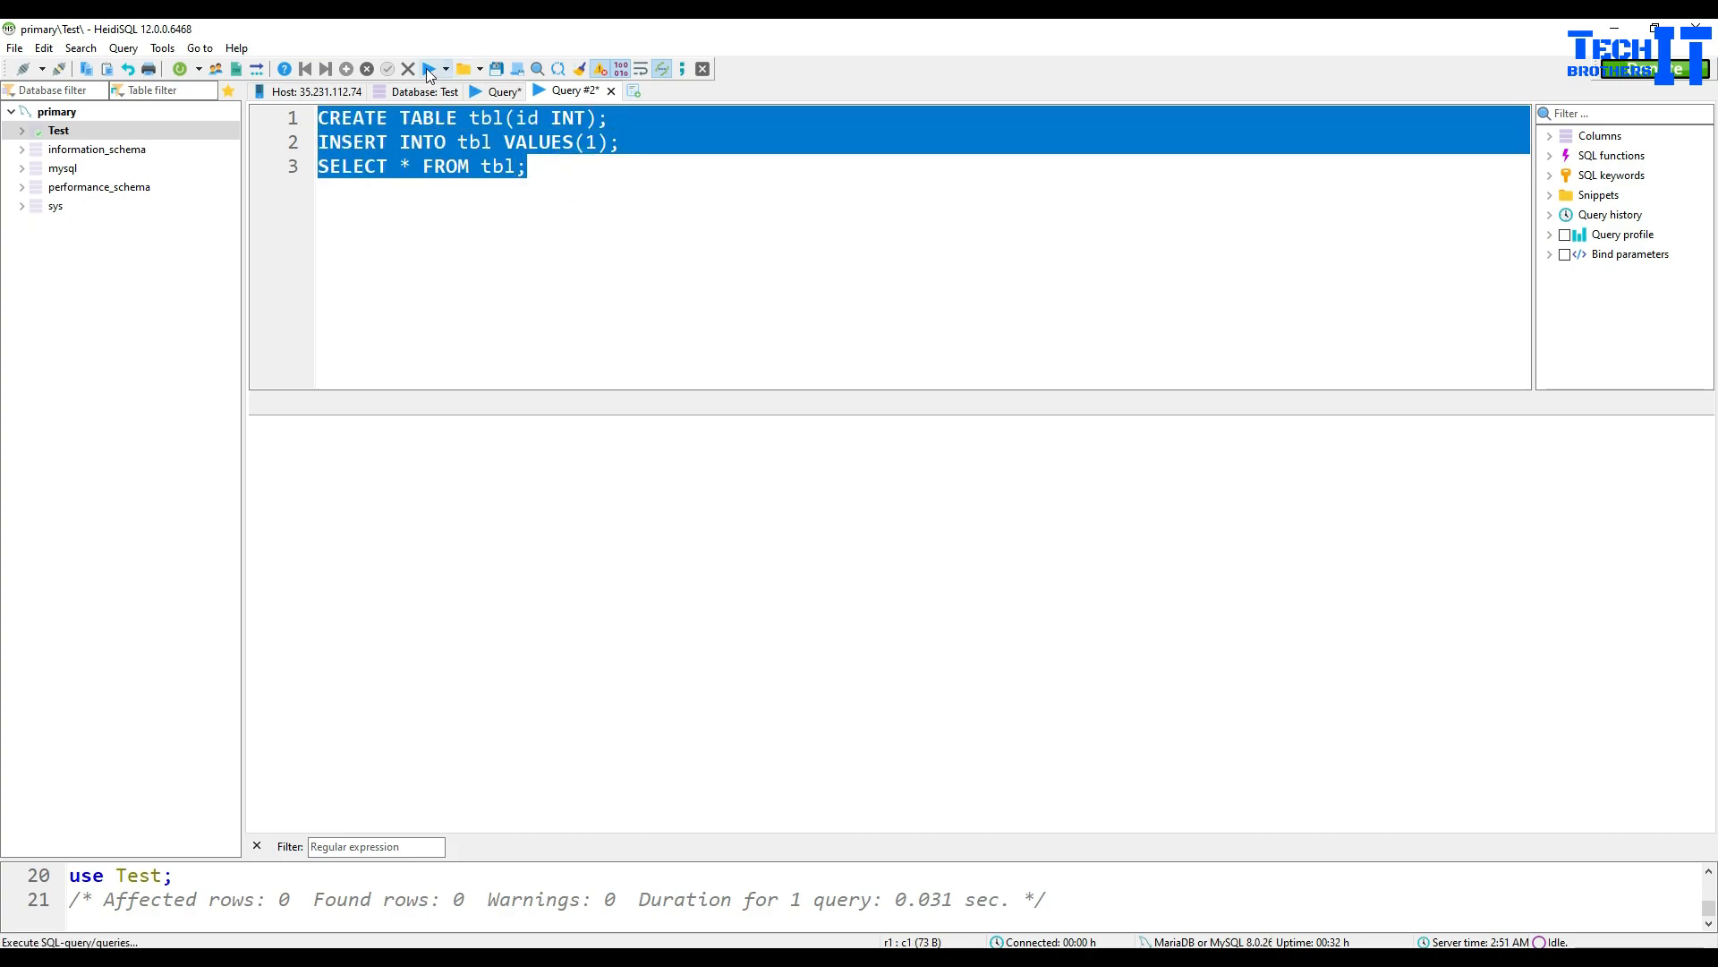
left_click(477, 283)
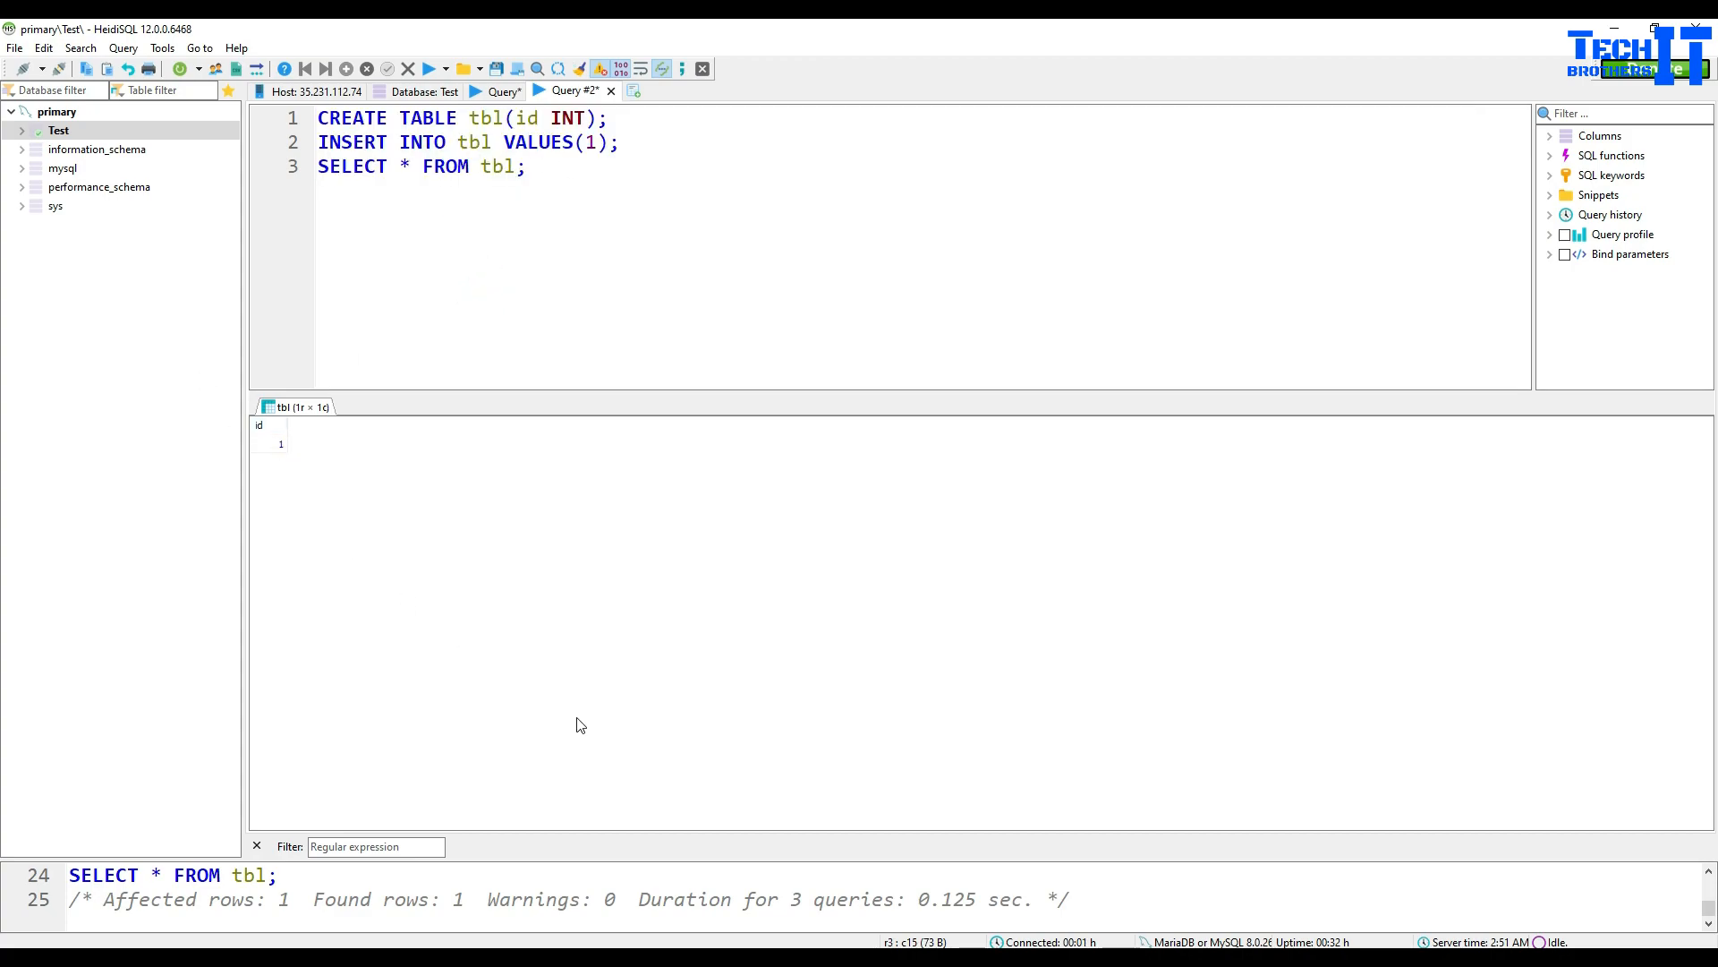
Step: Switch to the Google Cloud console and check the techbrothermysqlprimary databases list for Test, collapsing the operations notification
left_click(825, 899)
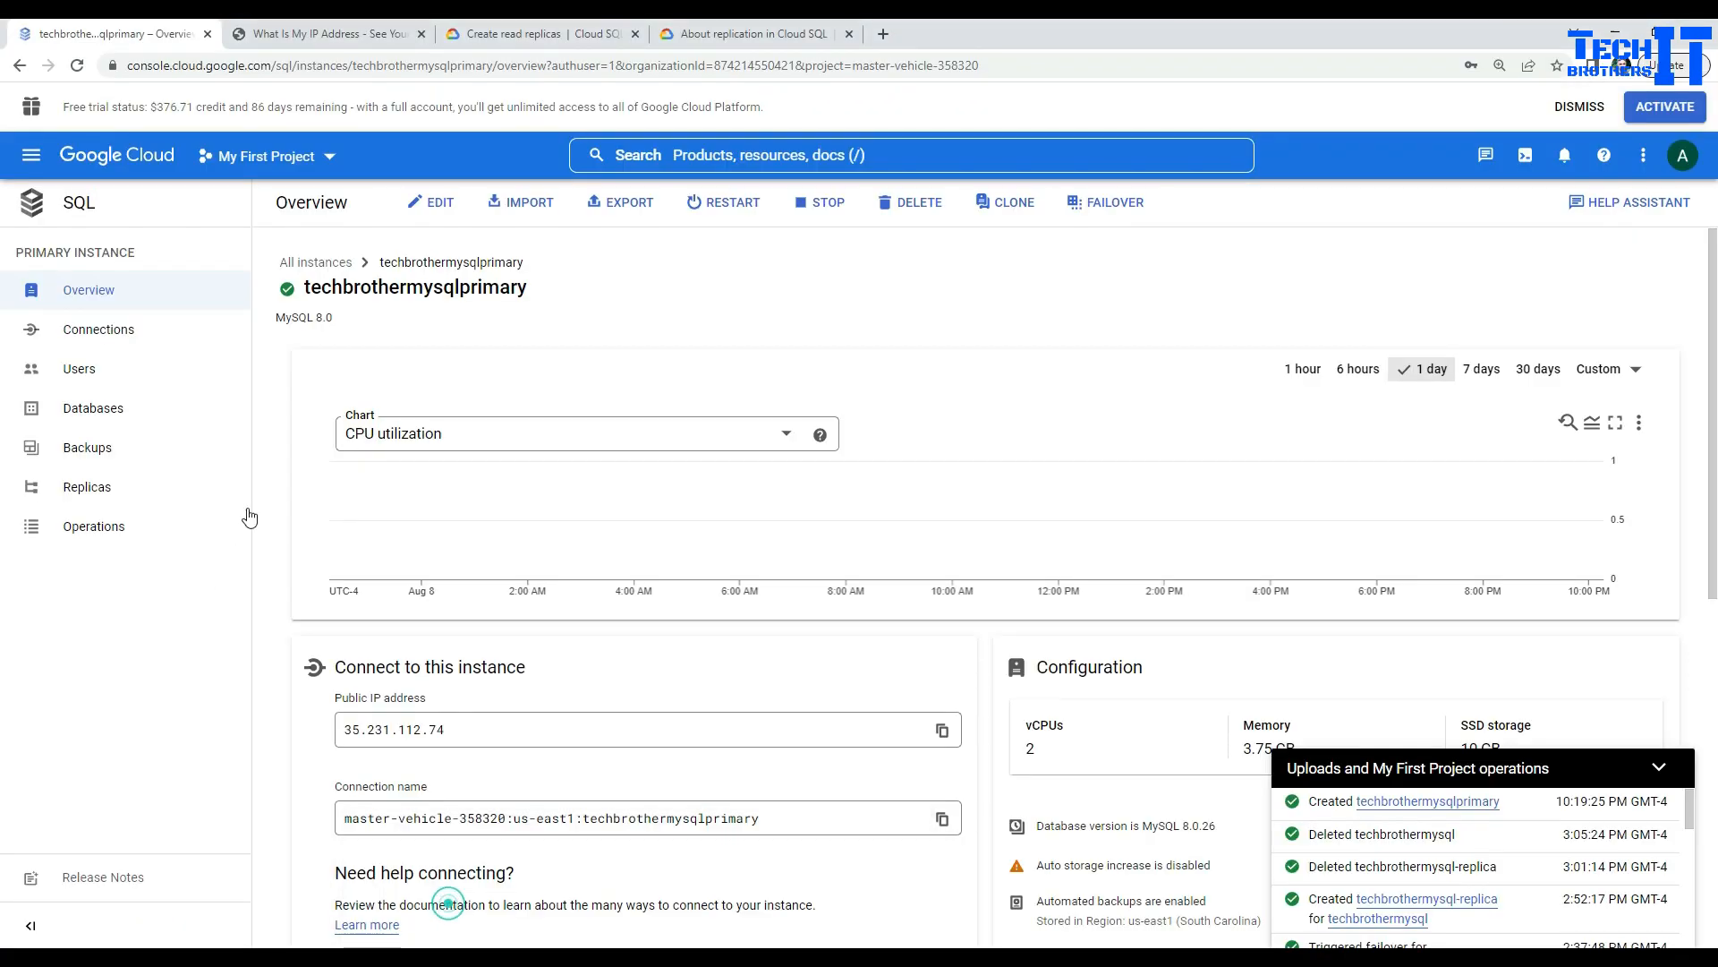
left_click(90, 408)
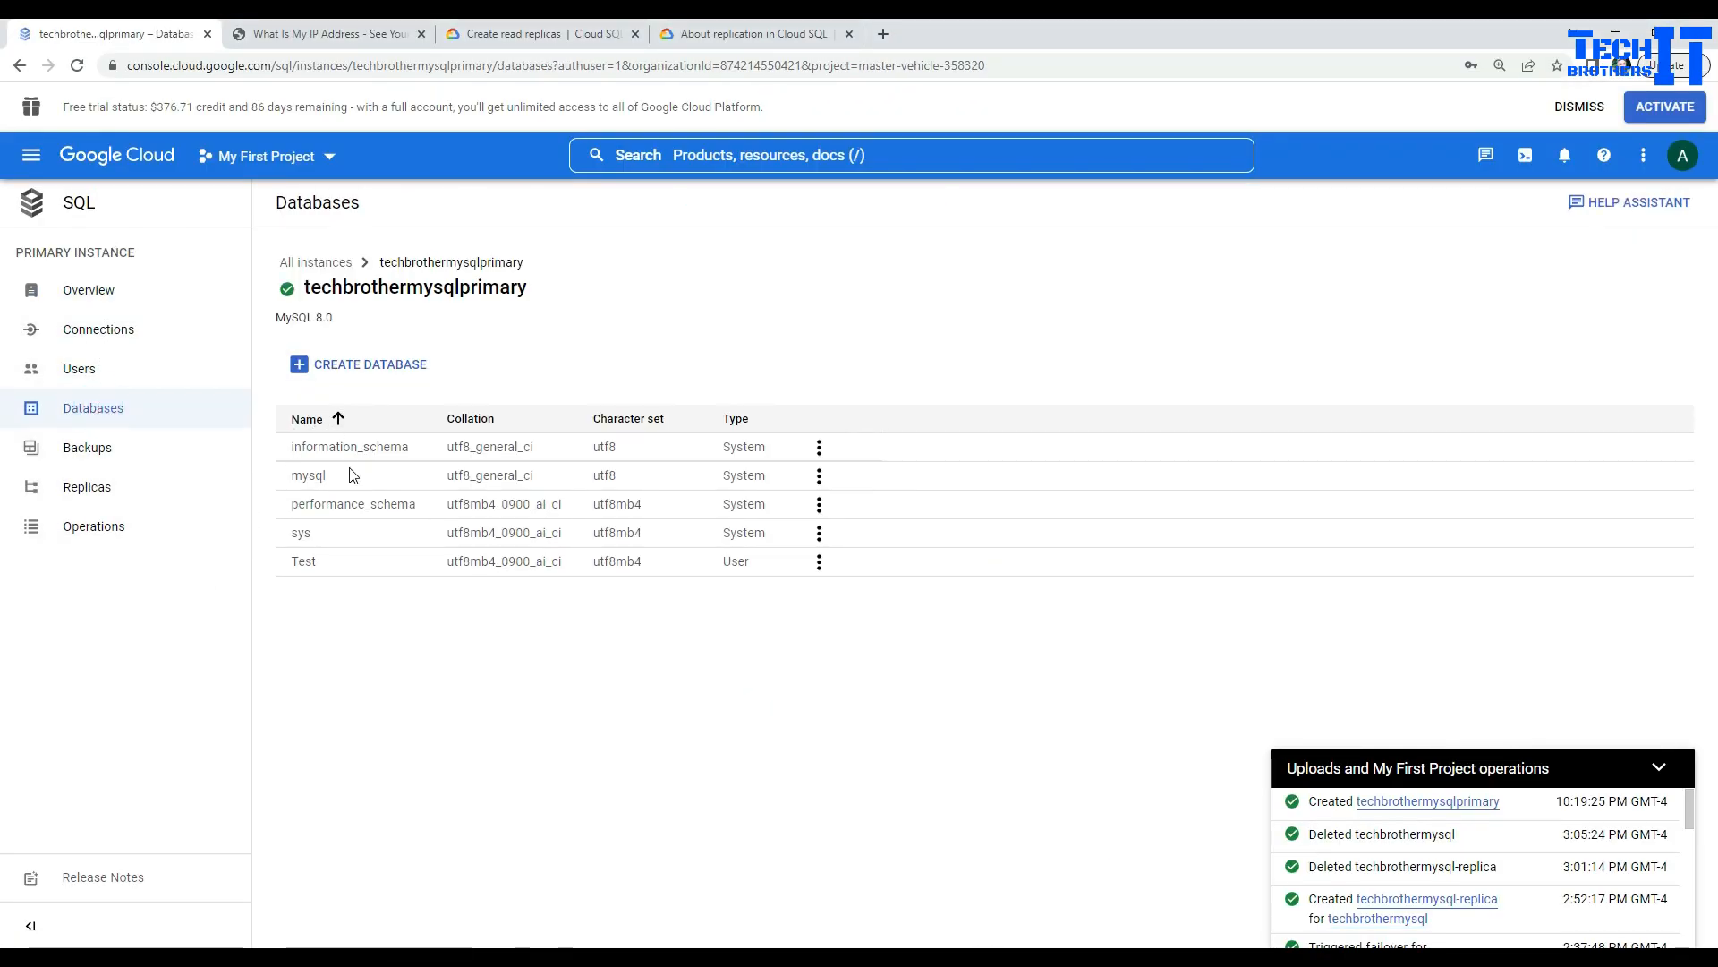
left_click(1659, 767)
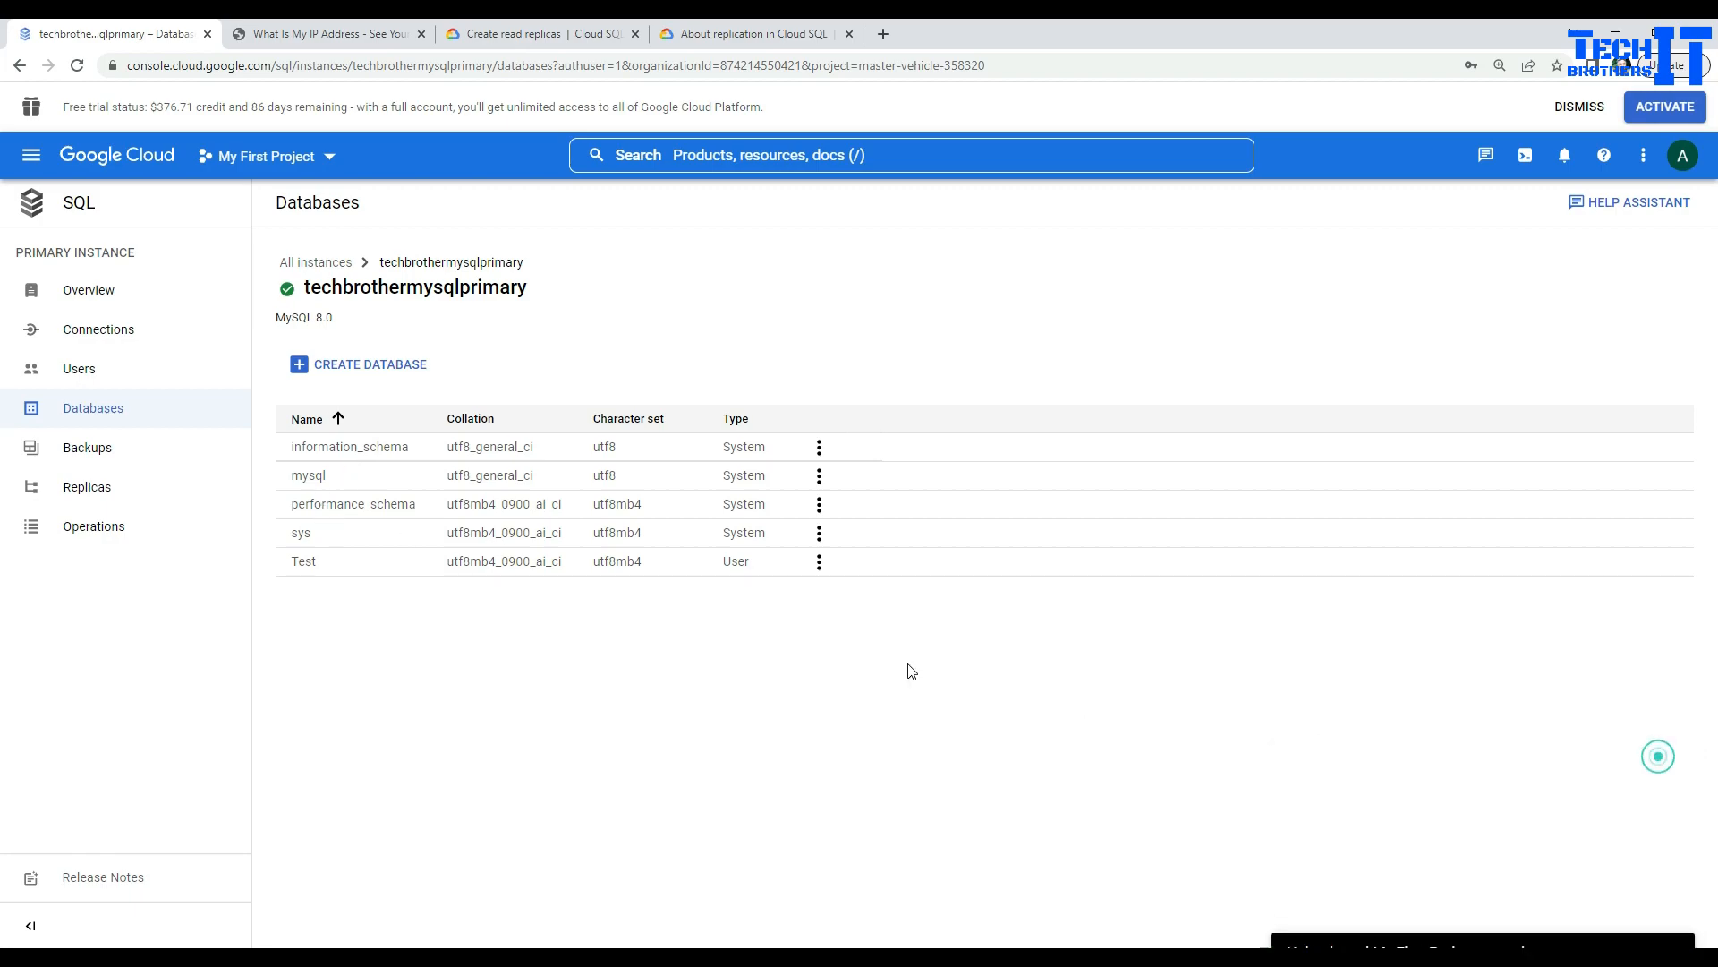
double_click(306, 563)
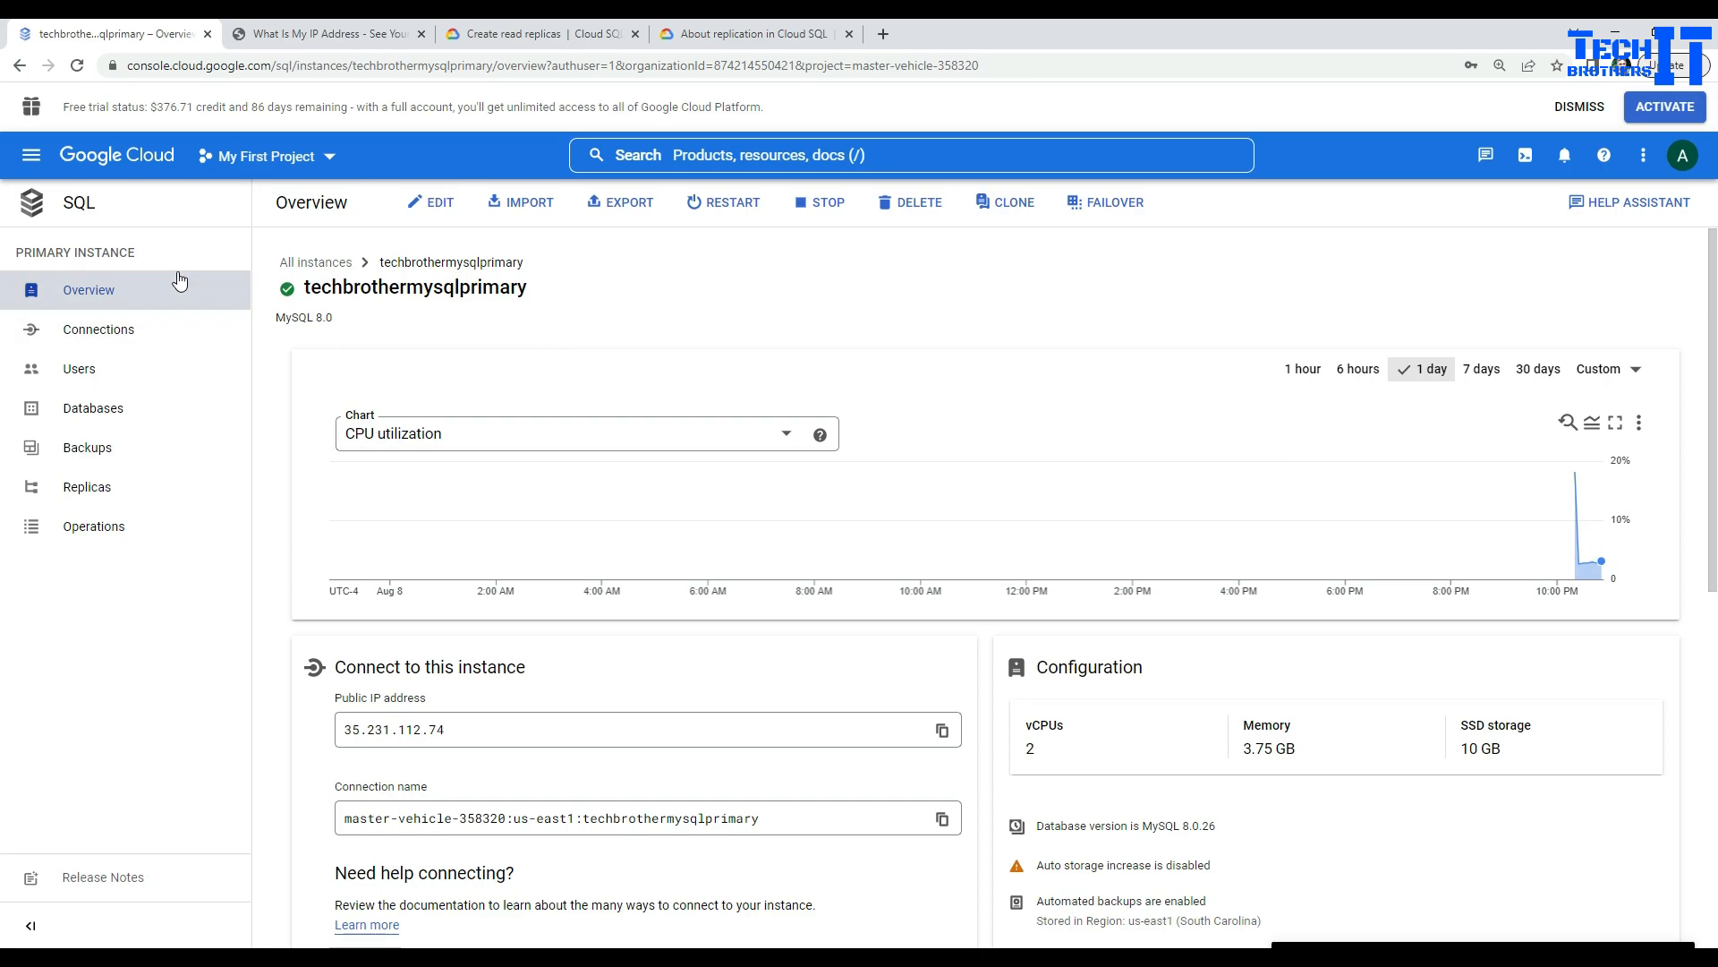
Step: Review the high availability, location and storage details in the SQL instances list, and reopen techbrothermysqlprimary
left_click(52, 213)
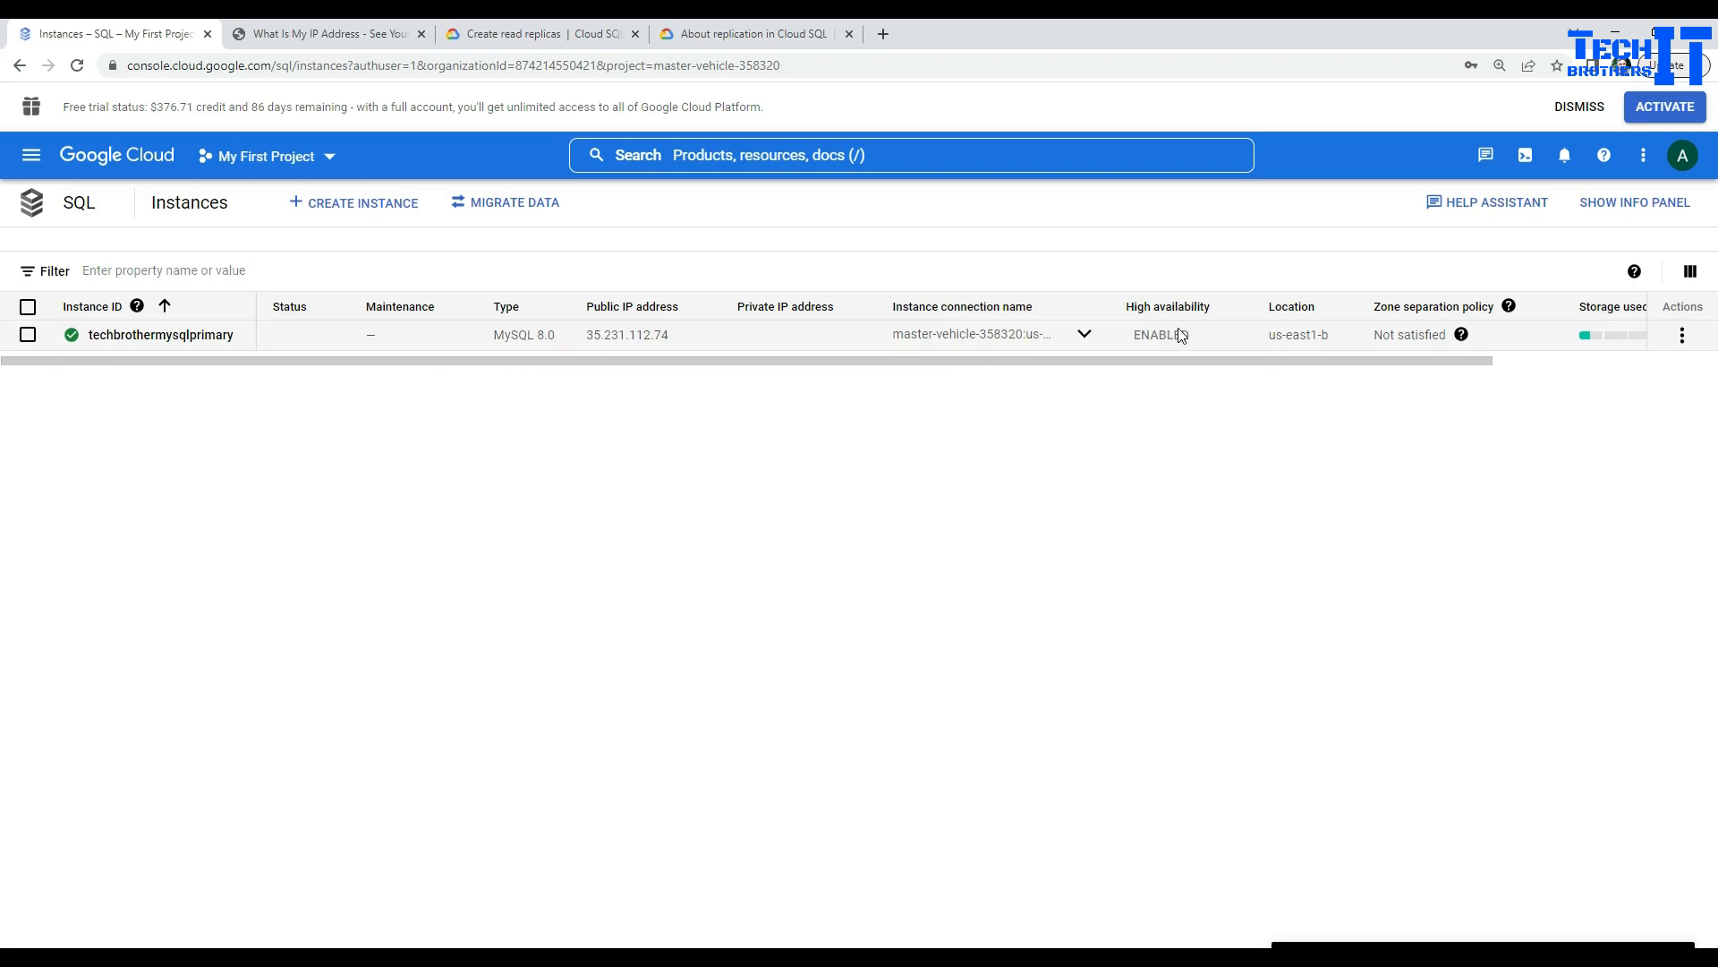
scroll(1145, 363, "right", 2)
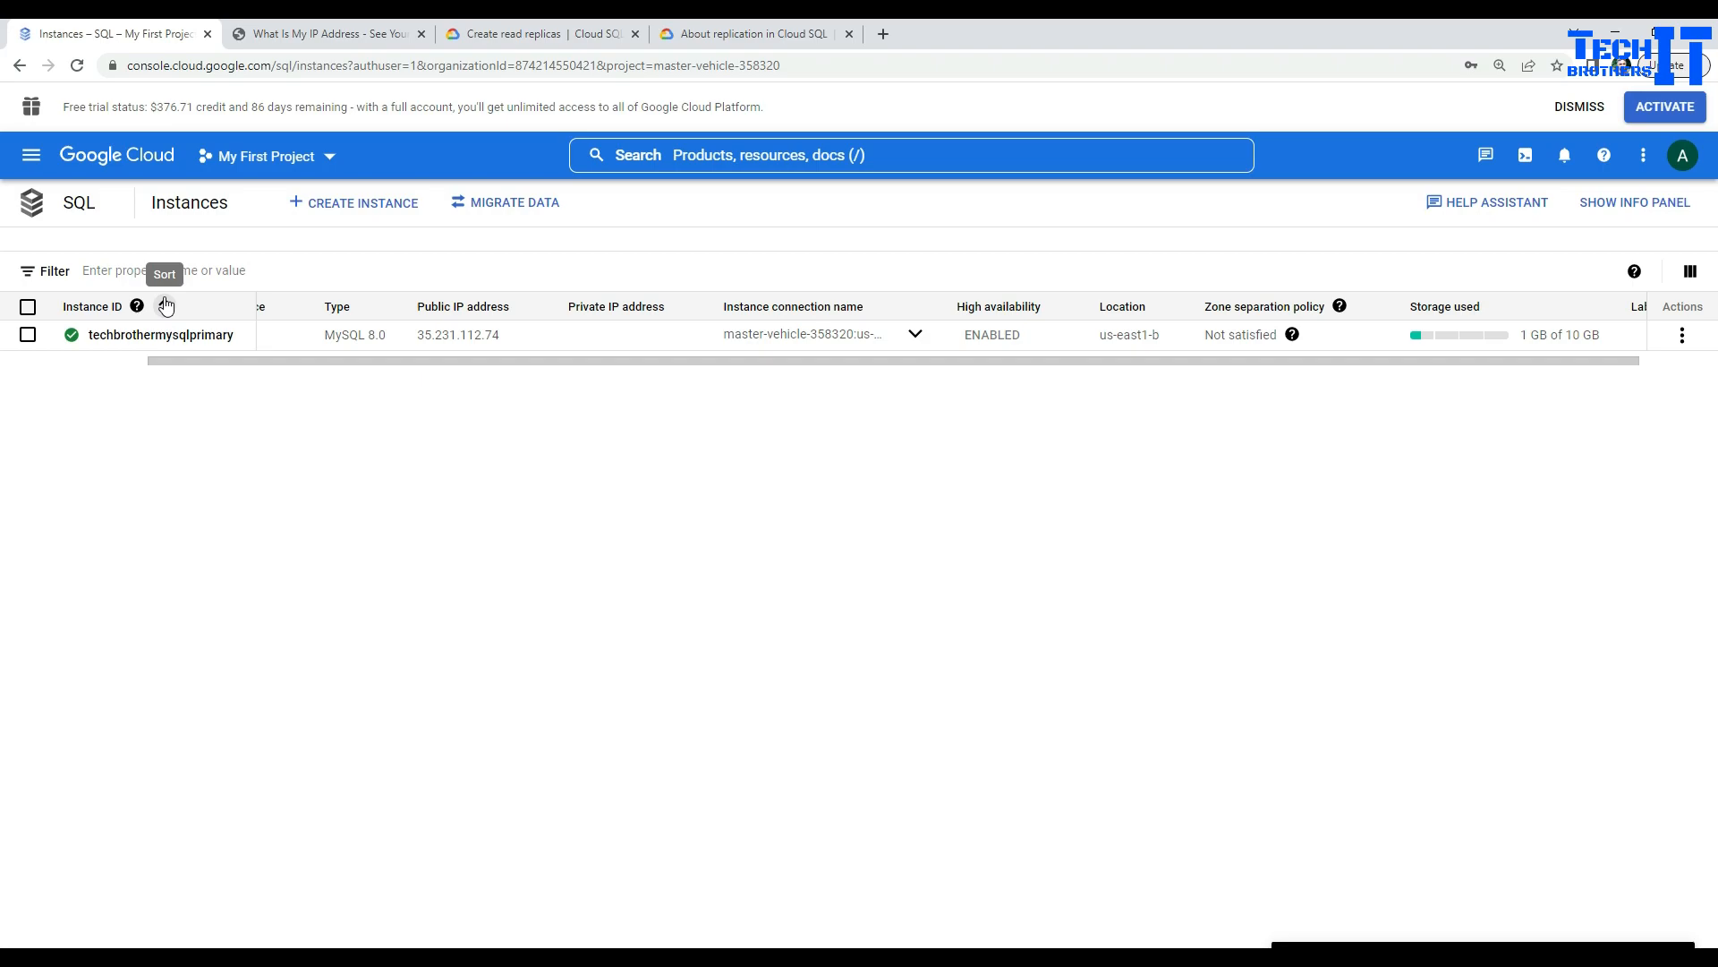
left_click(138, 340)
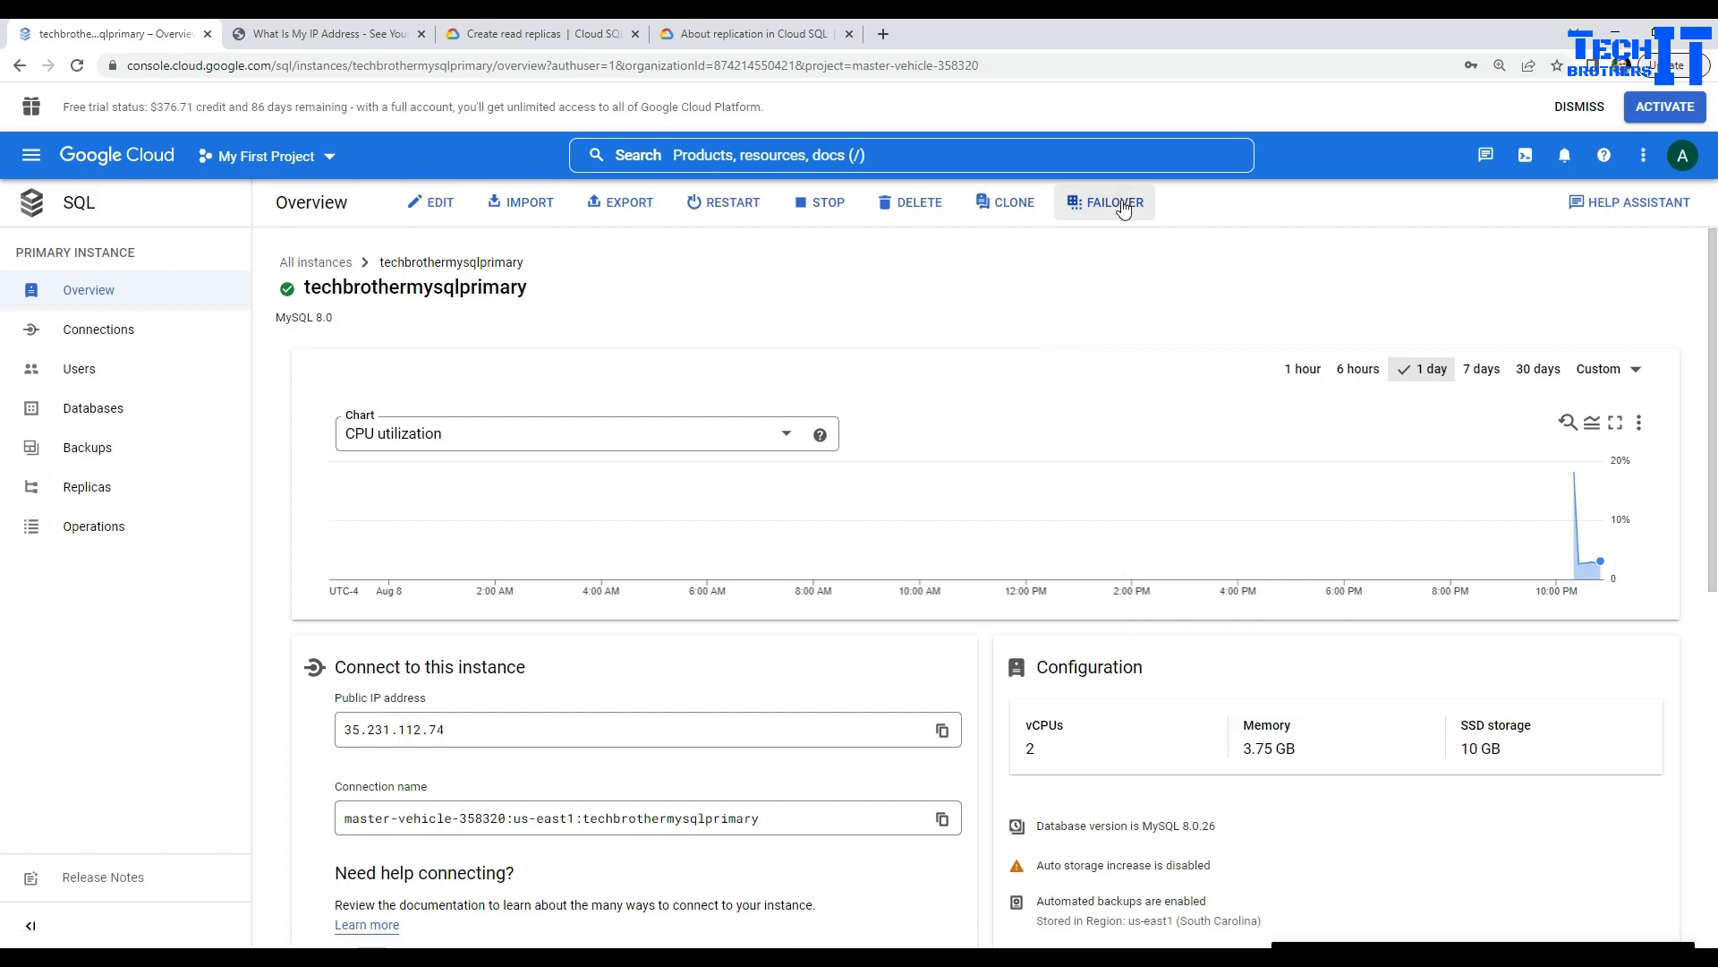
Step: Examine the zone in the configuration details on the techbrothermysqlprimary overview, and return to the instance name
scroll(1215, 833, "down", 3)
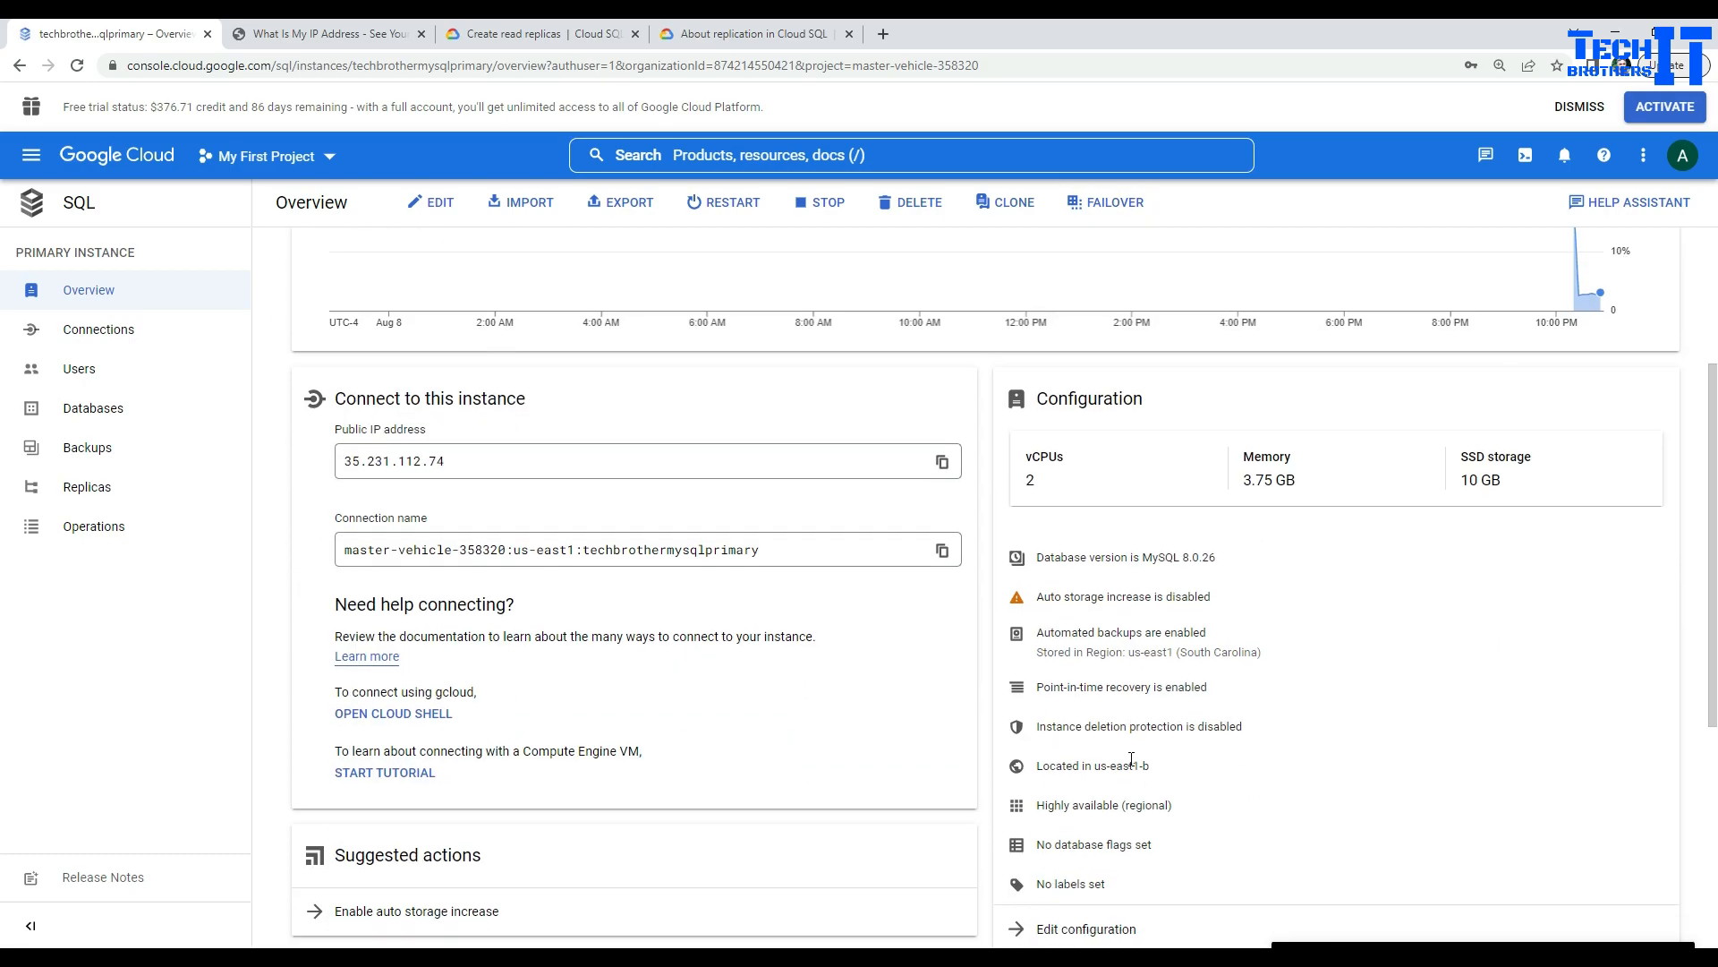
left_click_drag(1173, 770, 1097, 765)
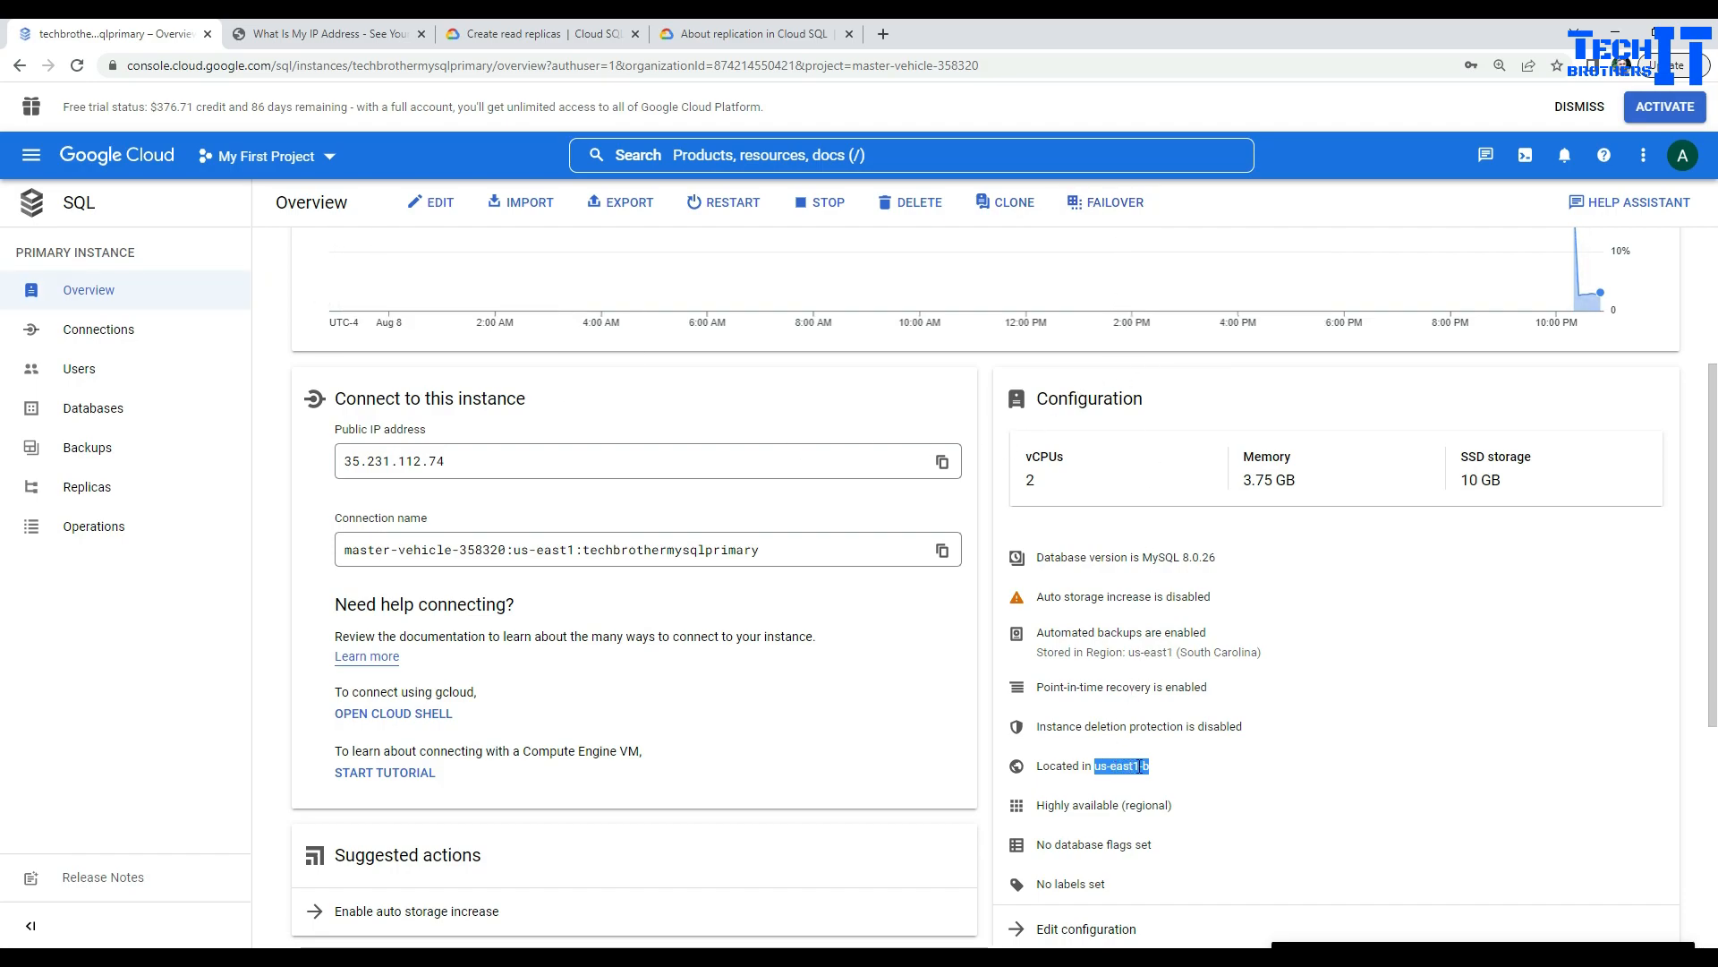
scroll(1313, 713, "up", 3)
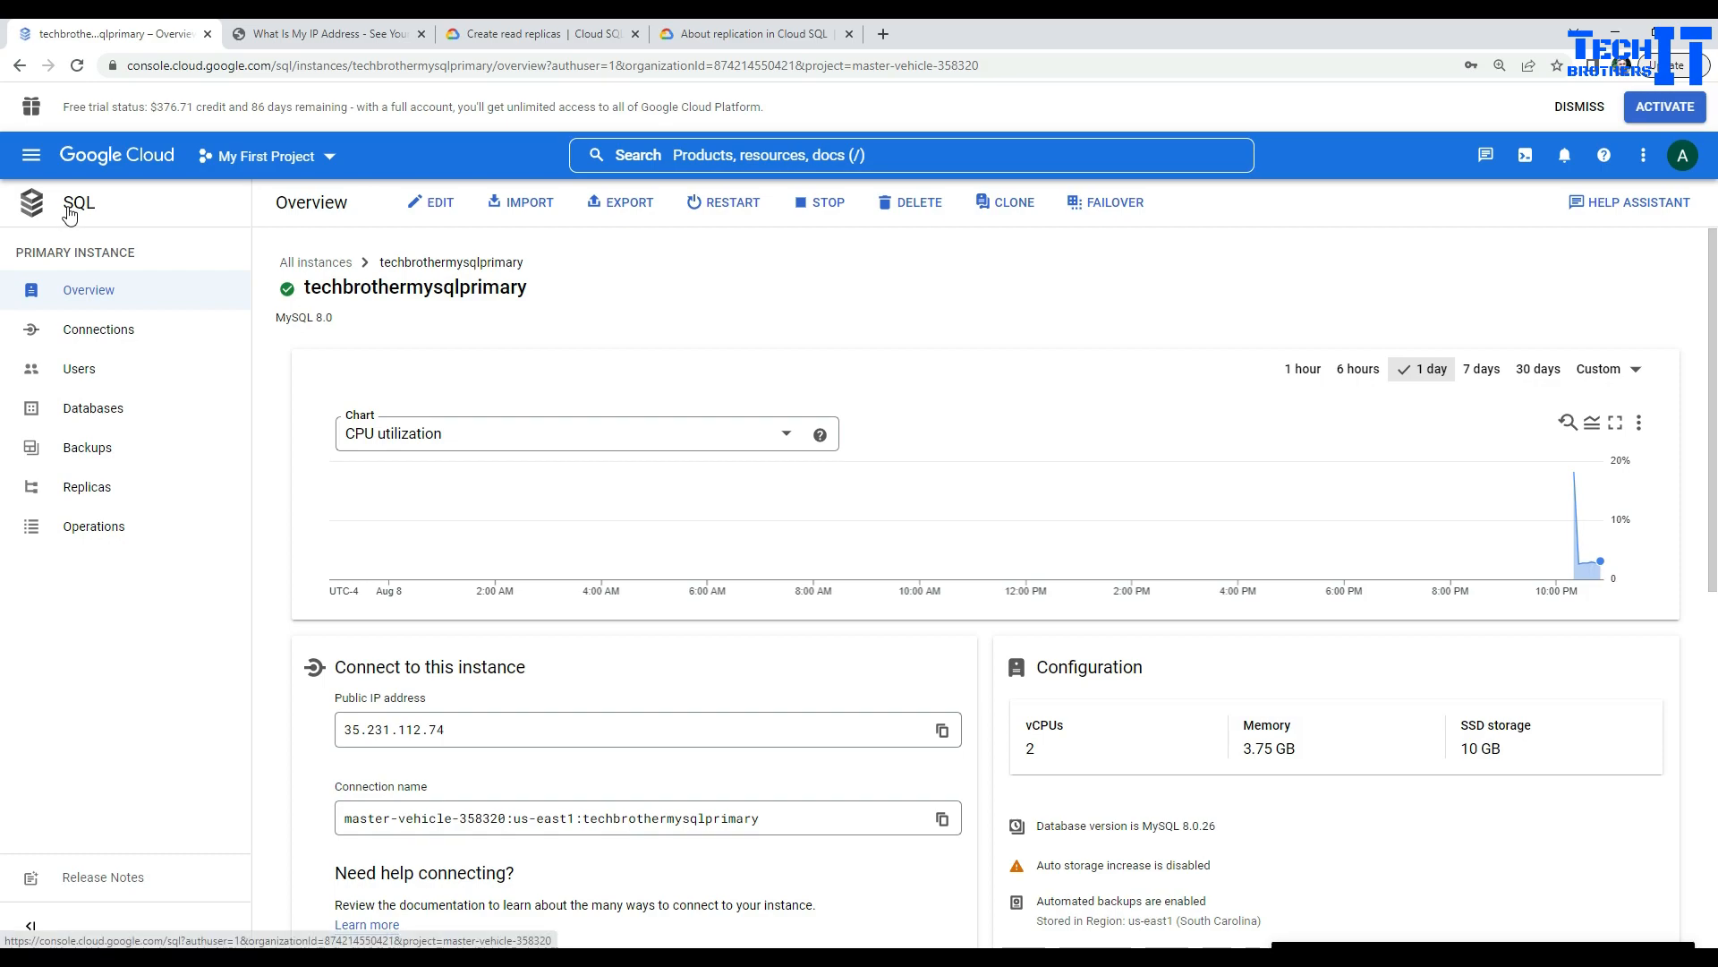
double_click(412, 288)
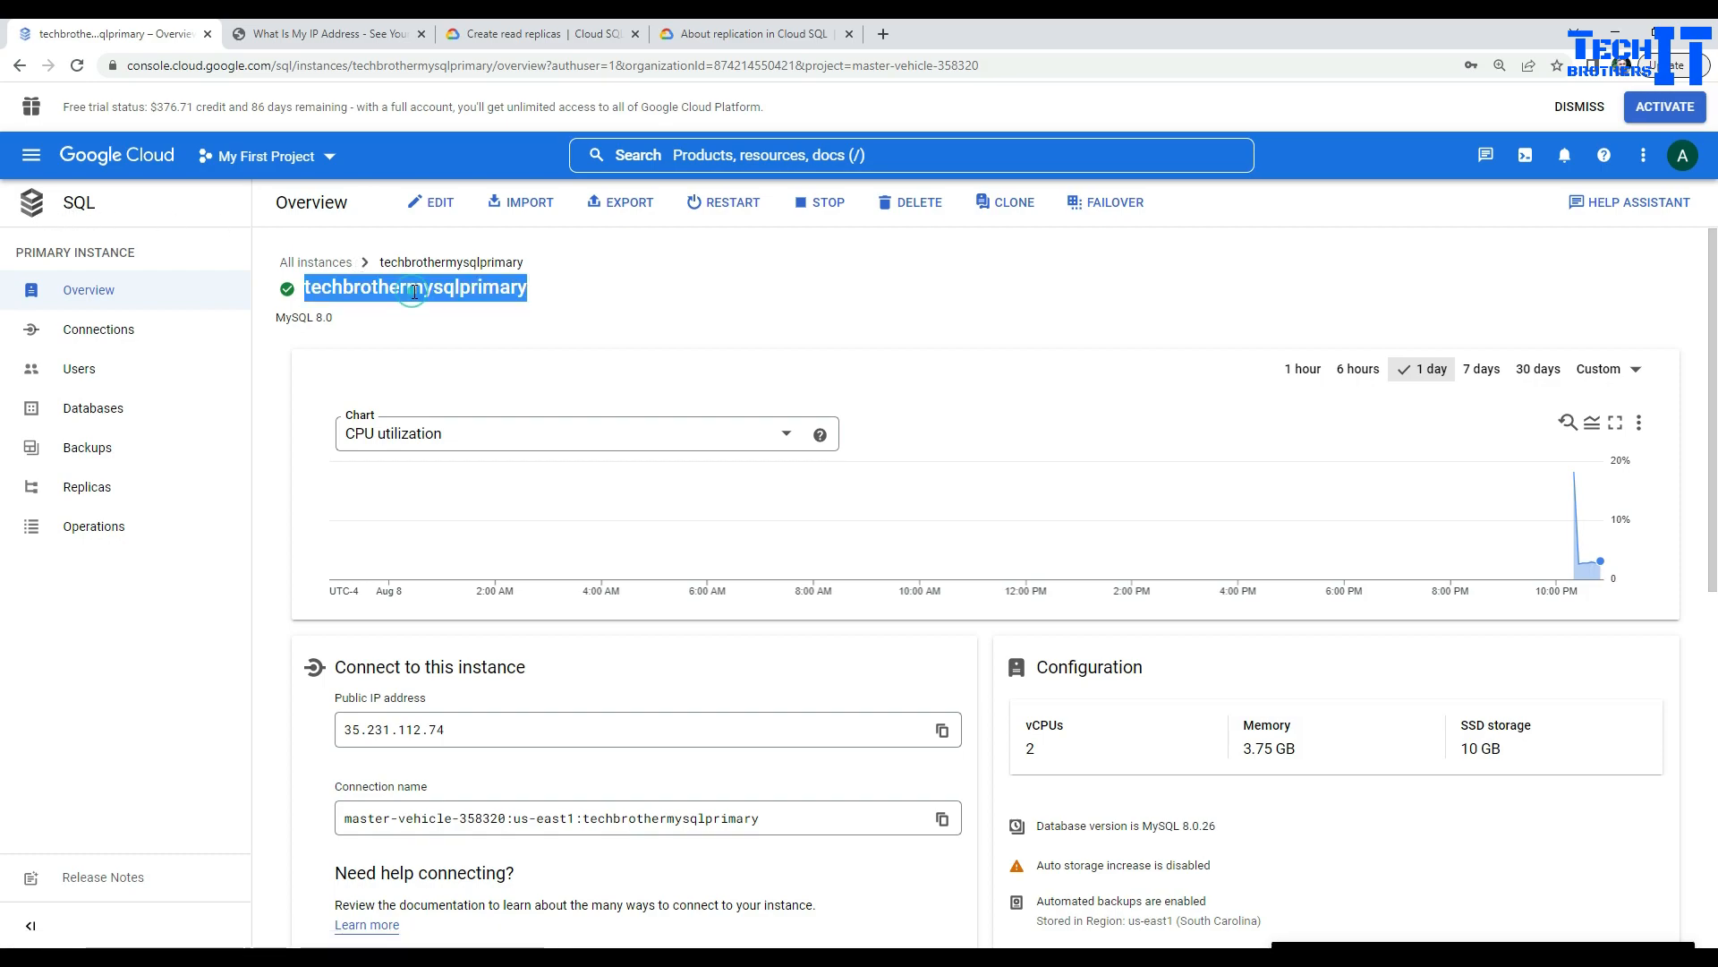
left_click(588, 266)
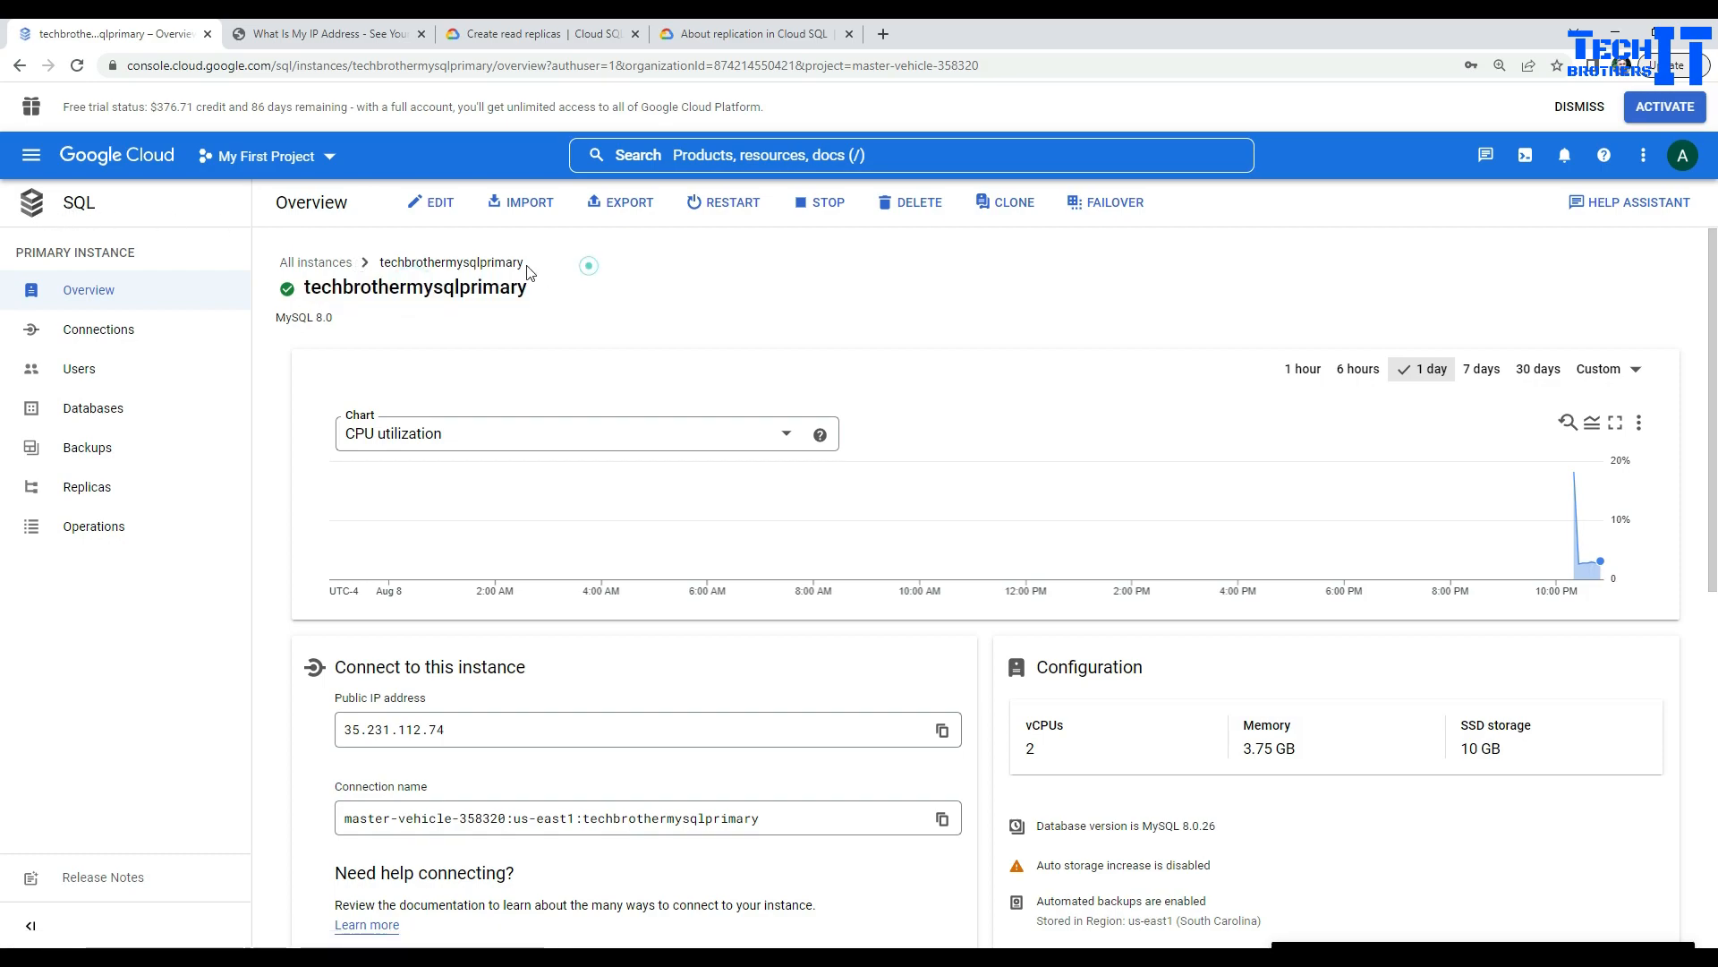
Step: Return to the SQL instances list and start creating a read replica of techbrothermysqlprimary
left_click(50, 212)
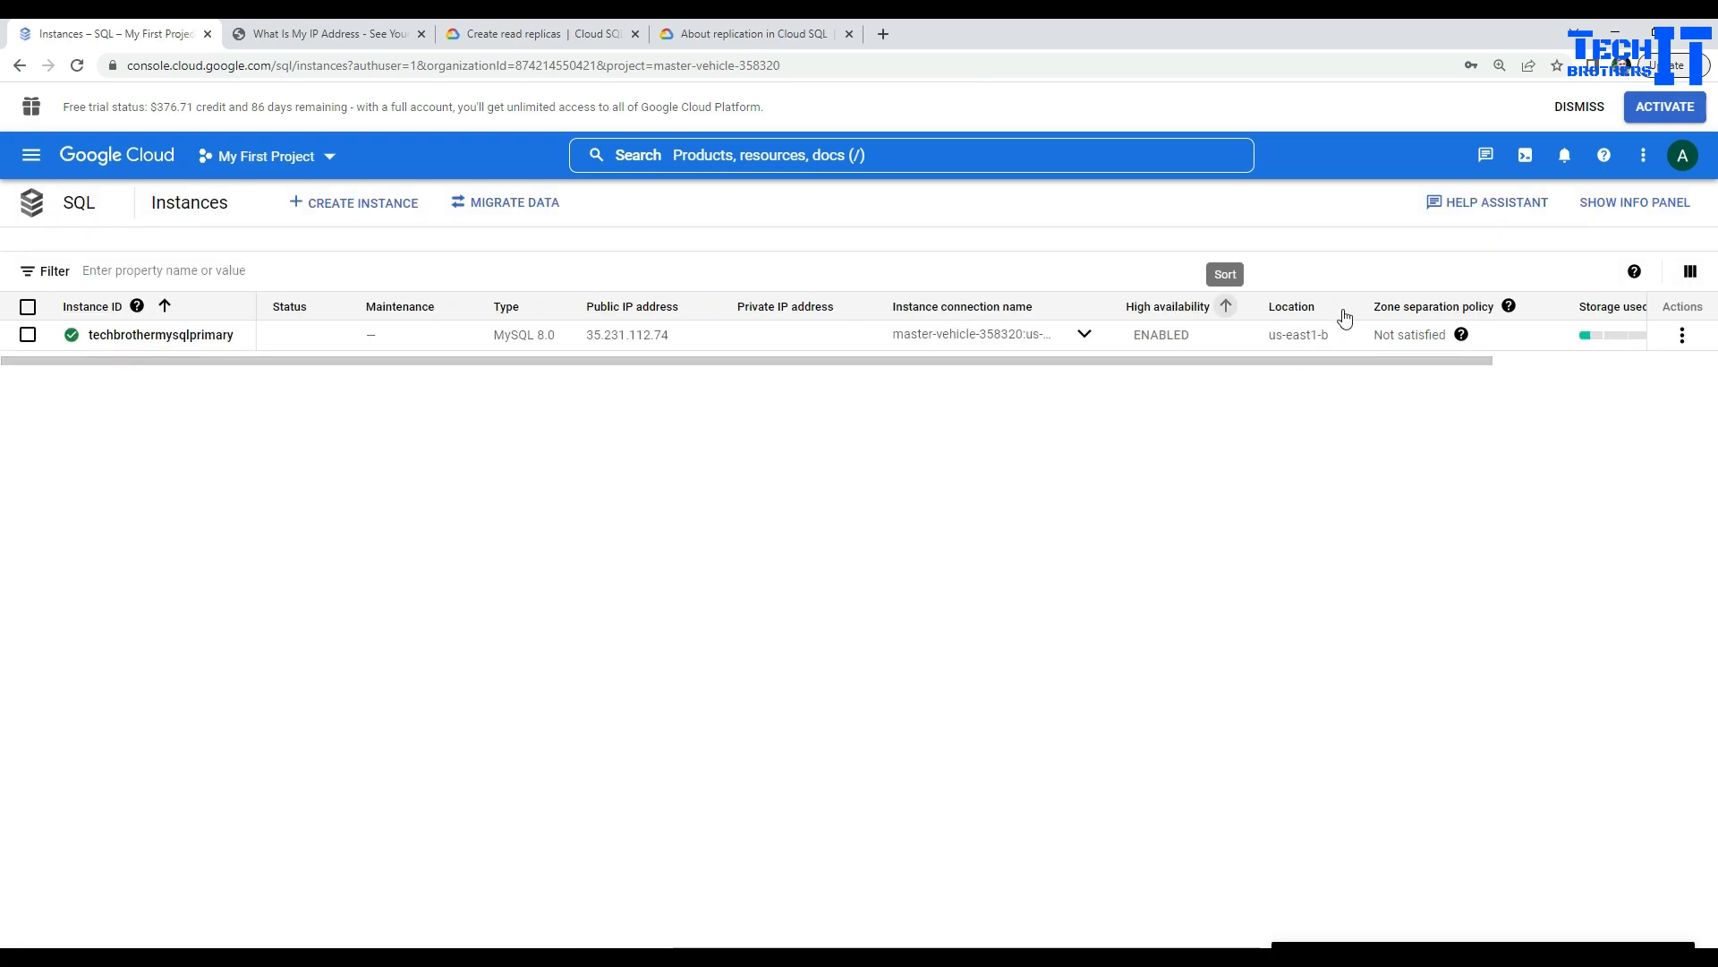
left_click(1681, 335)
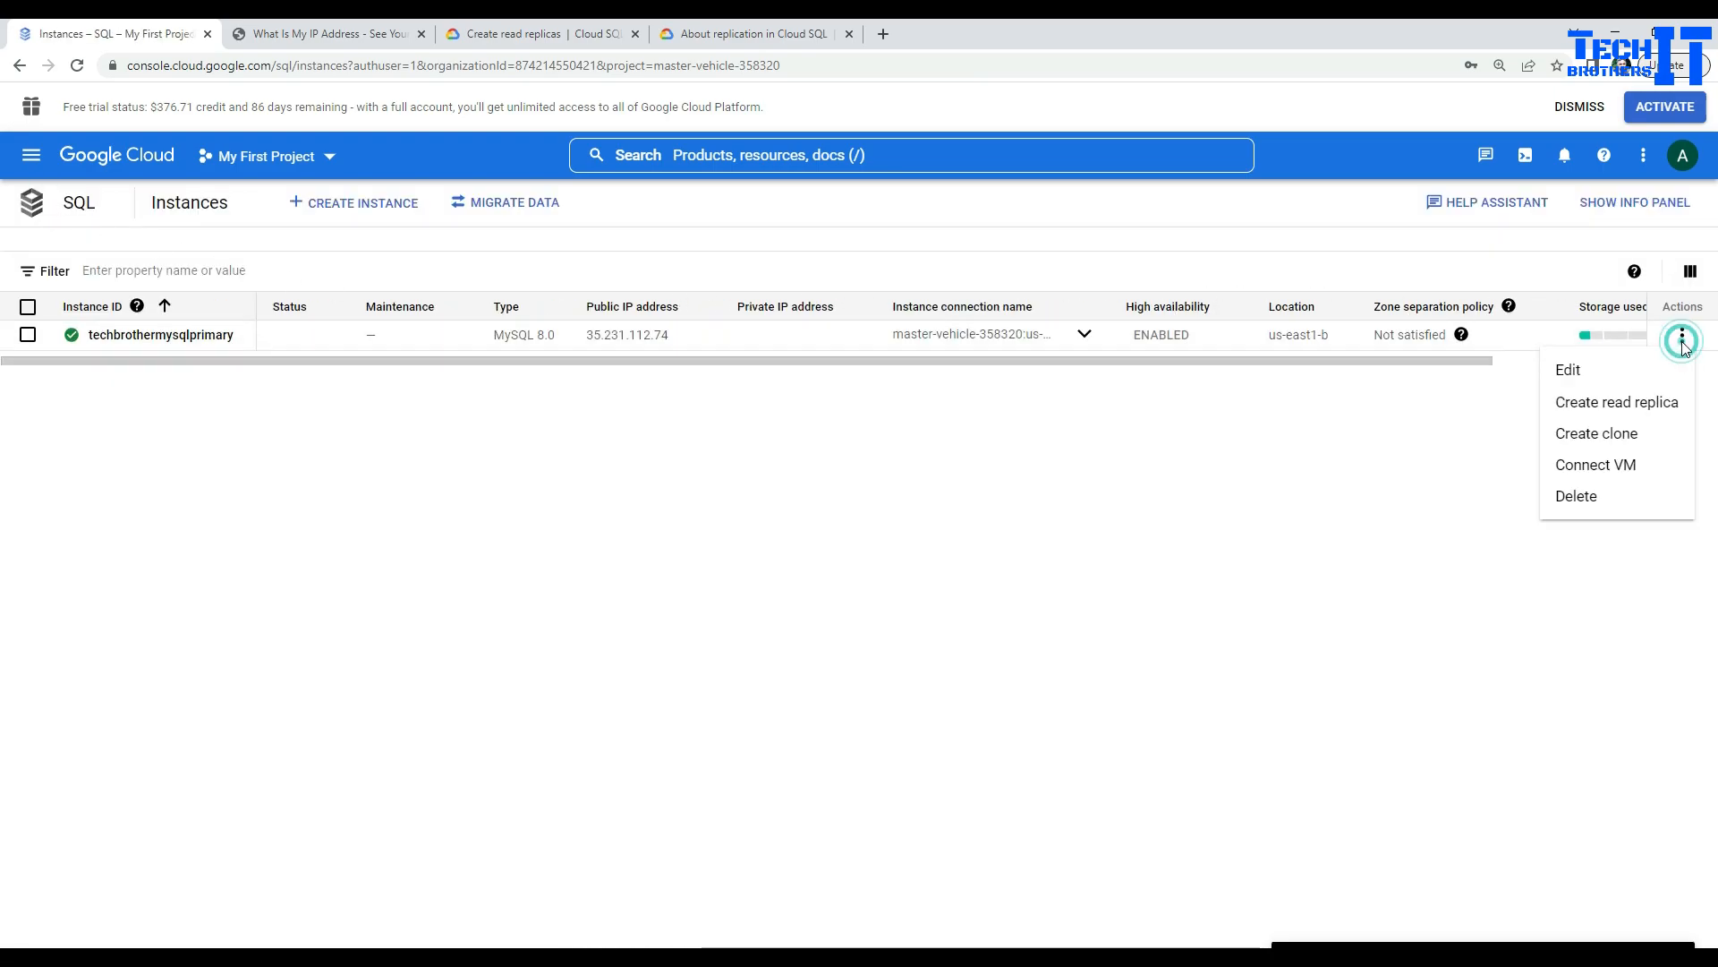
left_click(1604, 410)
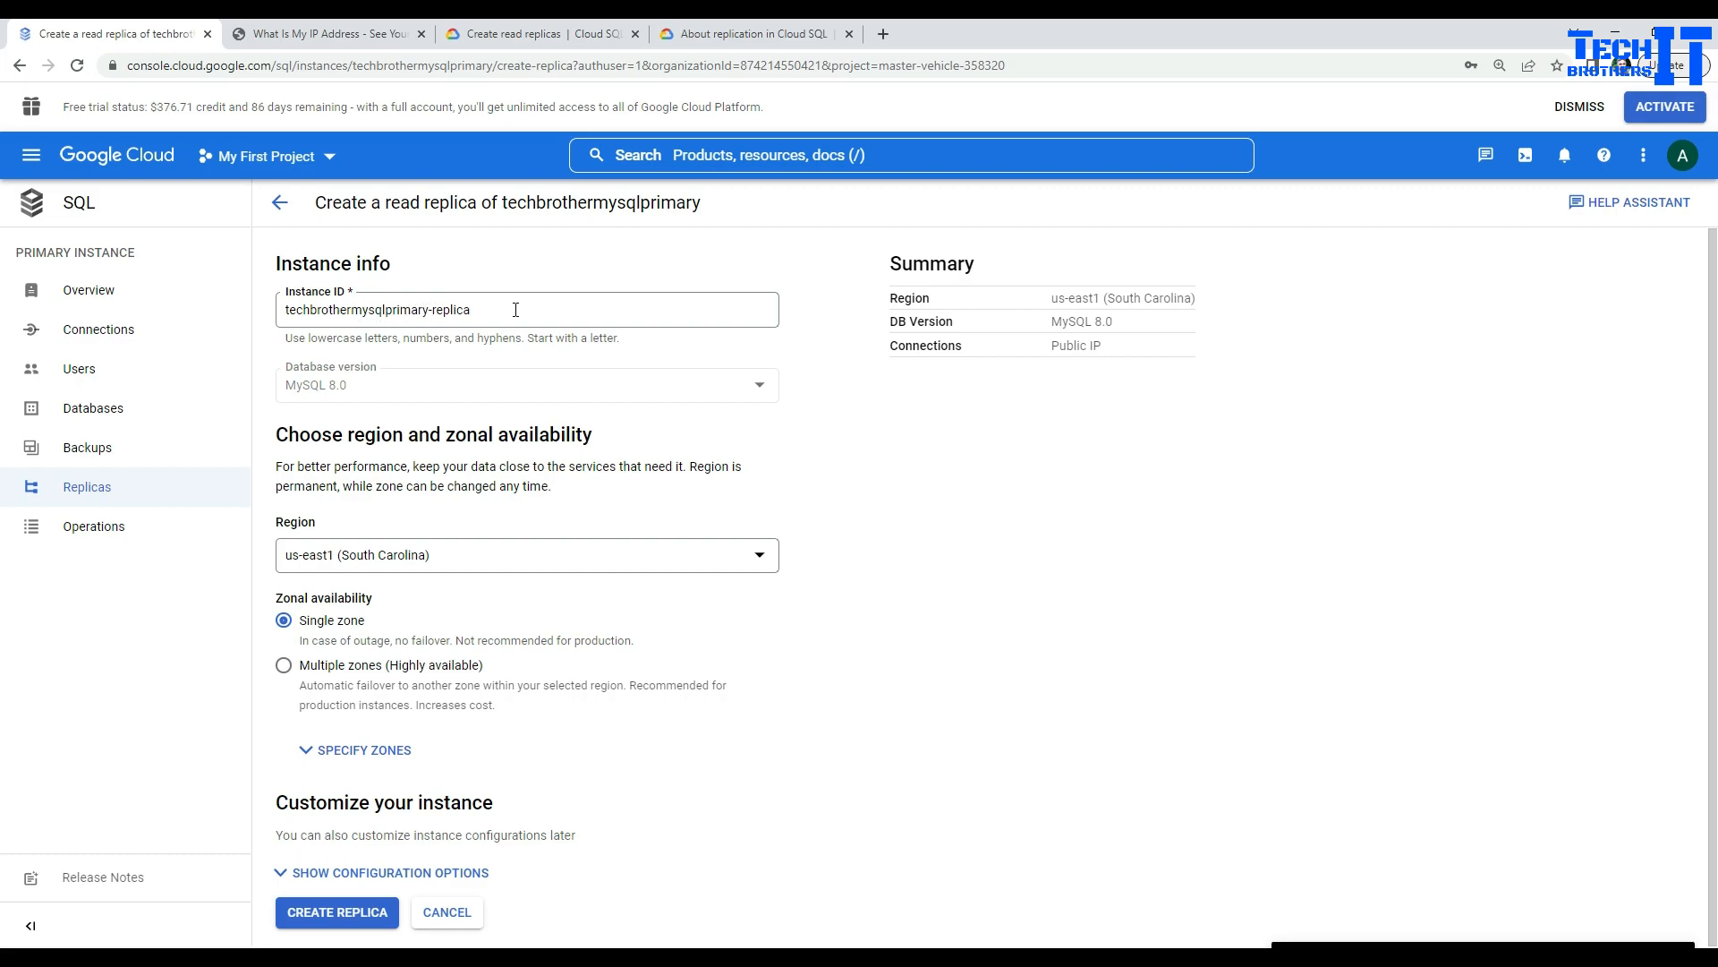
Step: Replace the suggested replica instance ID with techbrotherRead
left_click(429, 311)
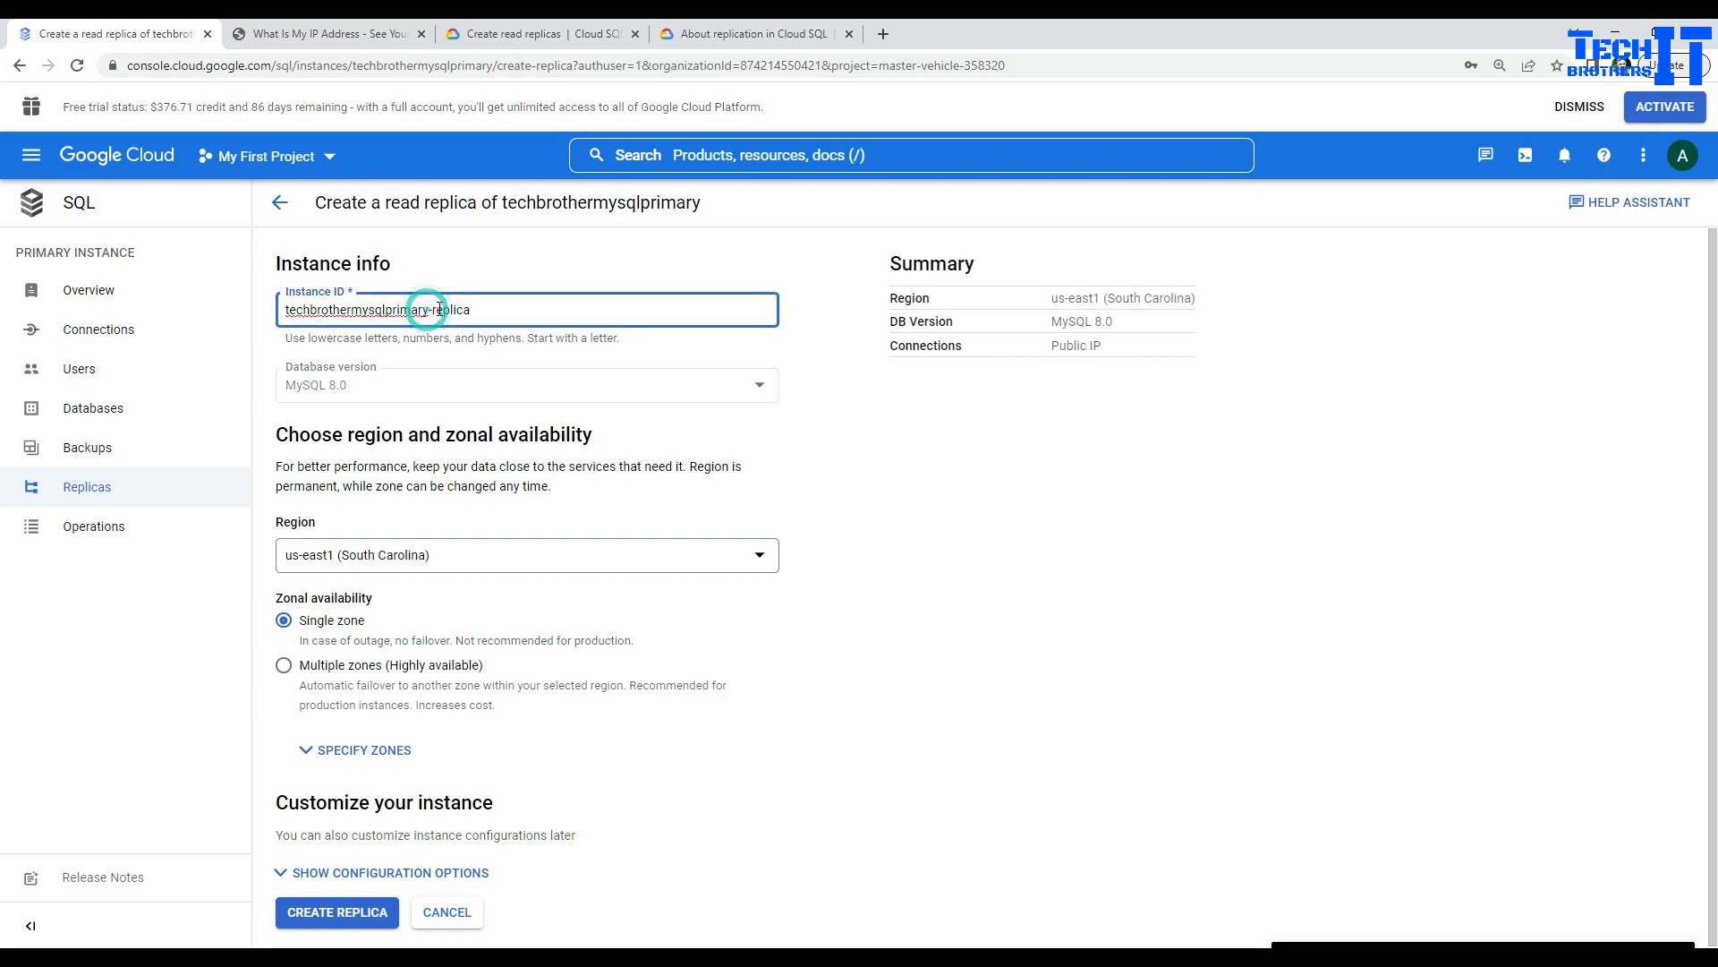
left_click_drag(481, 310, 322, 312)
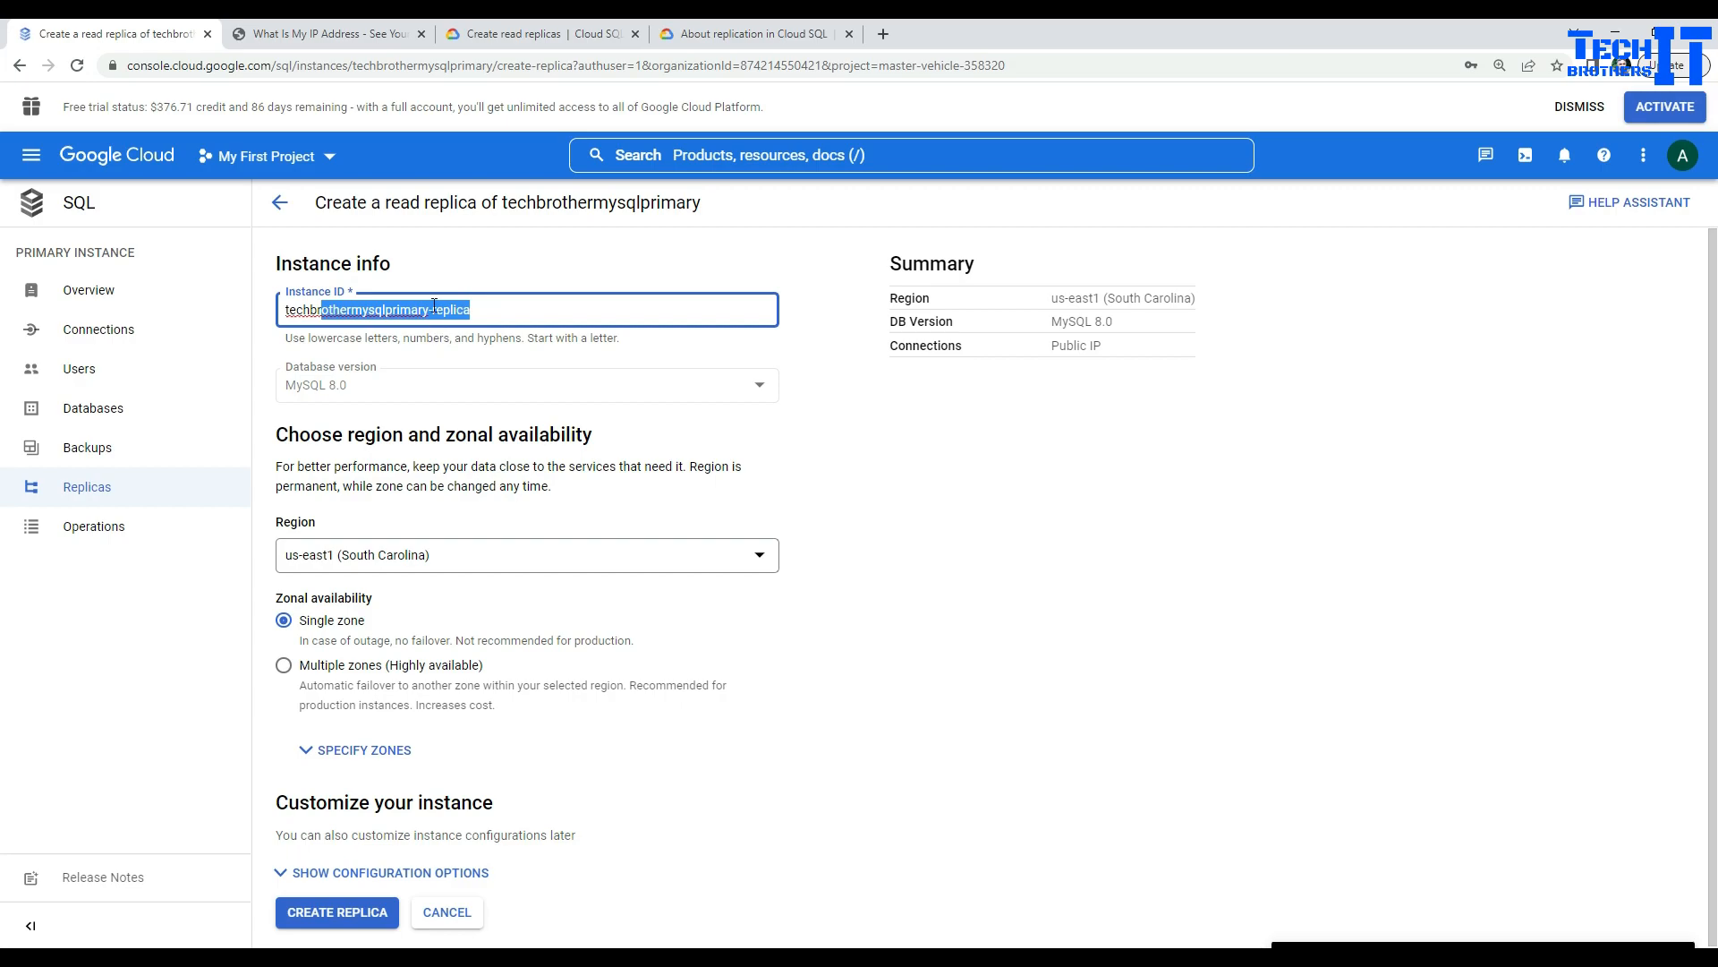
key("BackSpace")
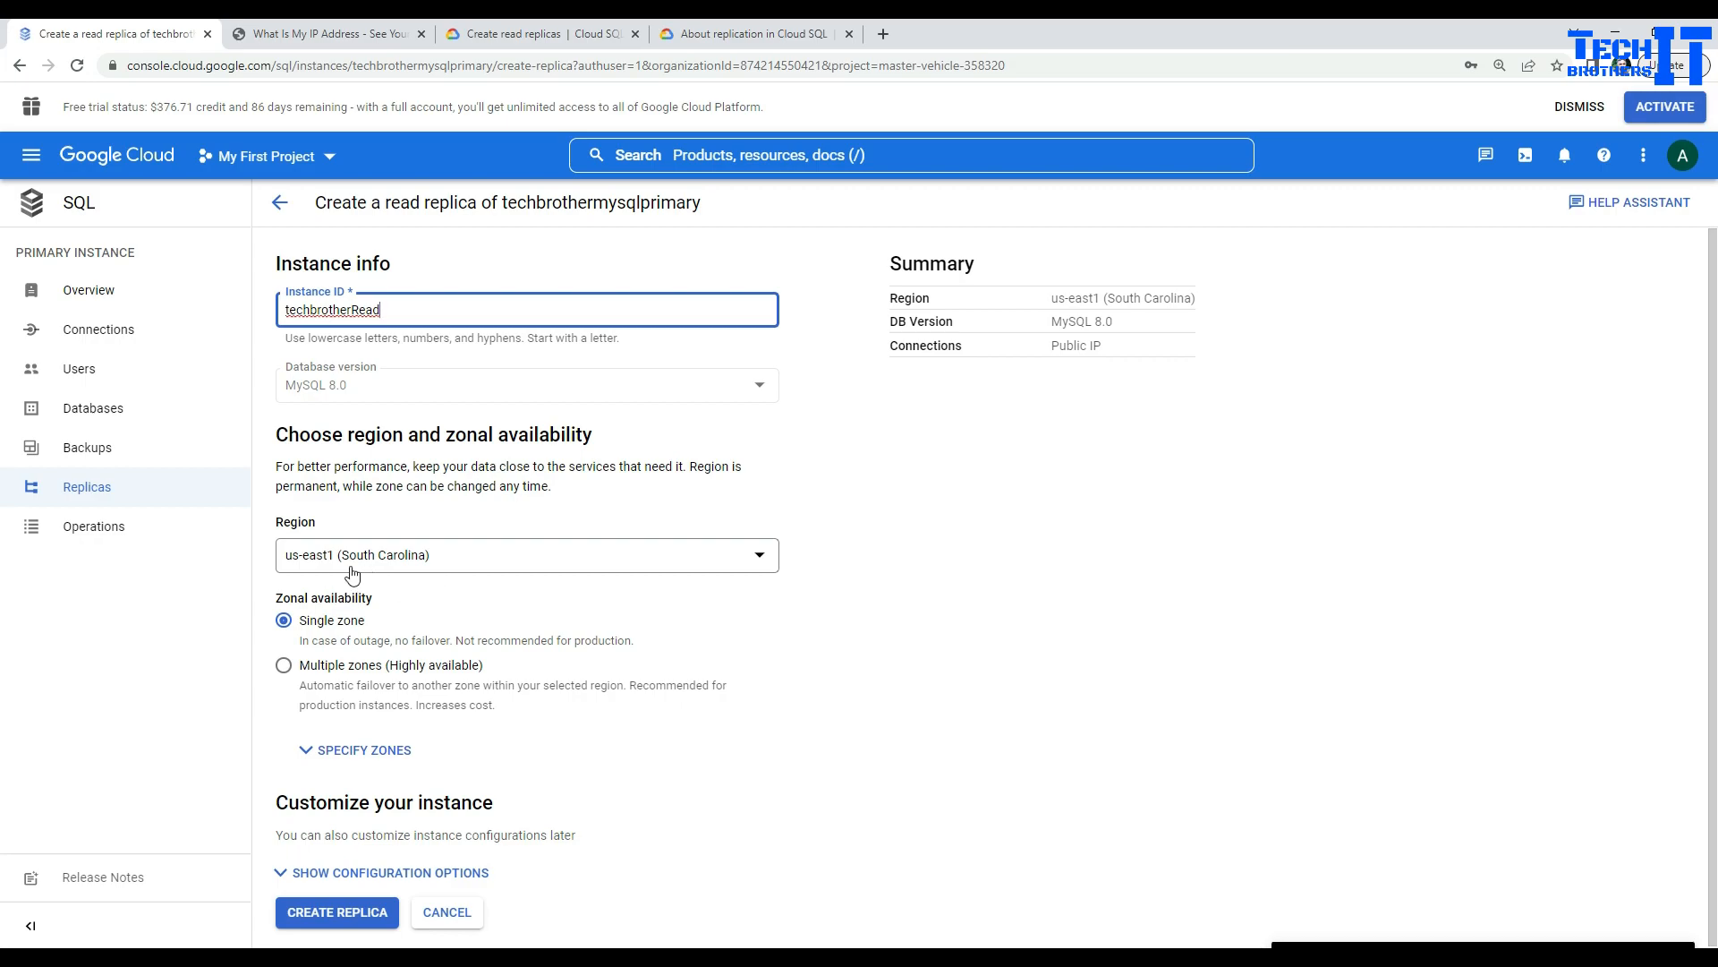
Step: Look through the available regions for the replica and choose us-east1 (South Carolina)
left_click(509, 570)
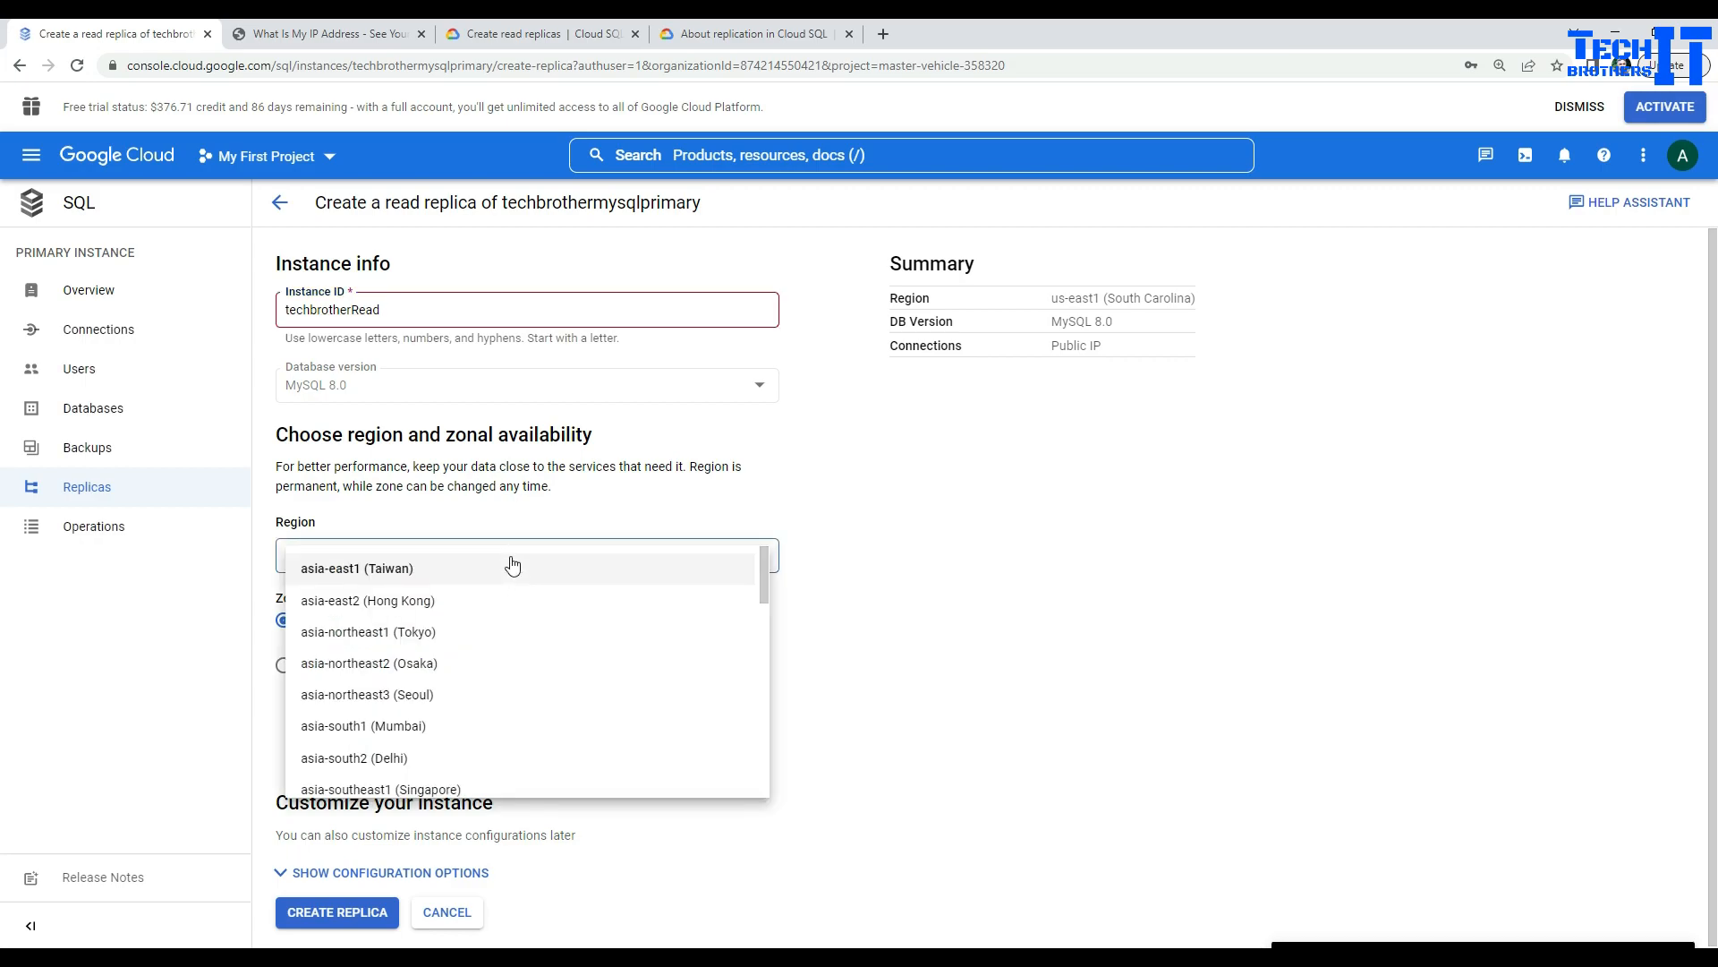
scroll(760, 610, "up", 5)
scroll(759, 610, "up", 5)
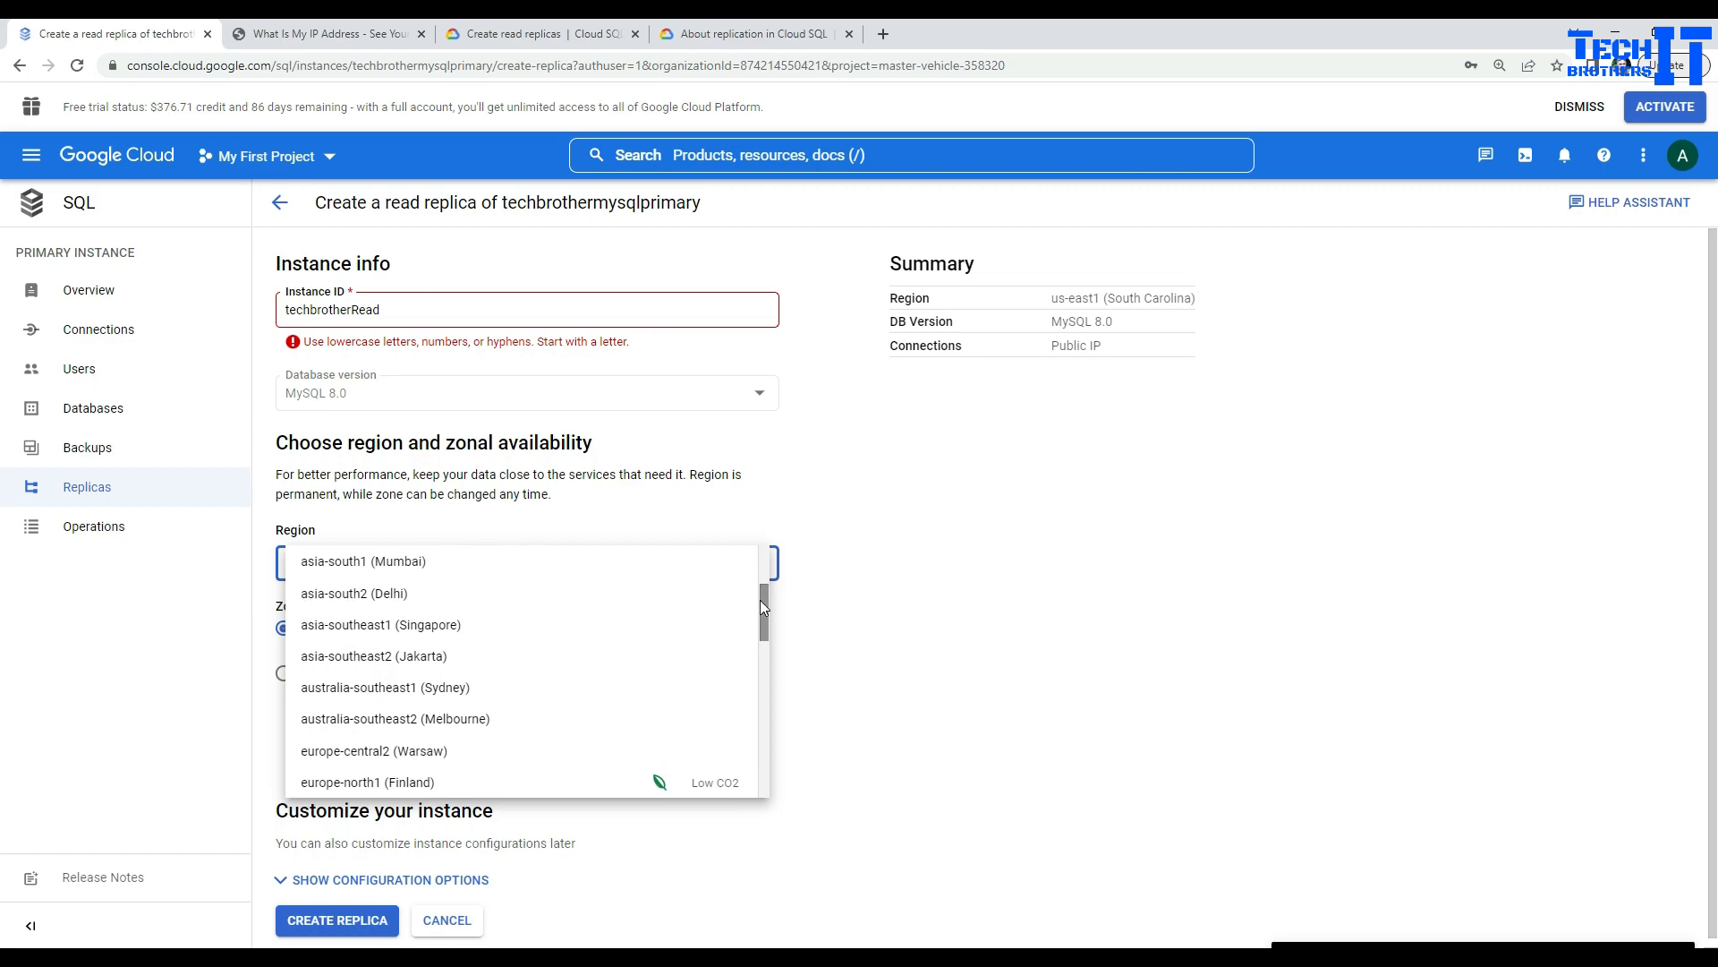
scroll(381, 662, "down", 7)
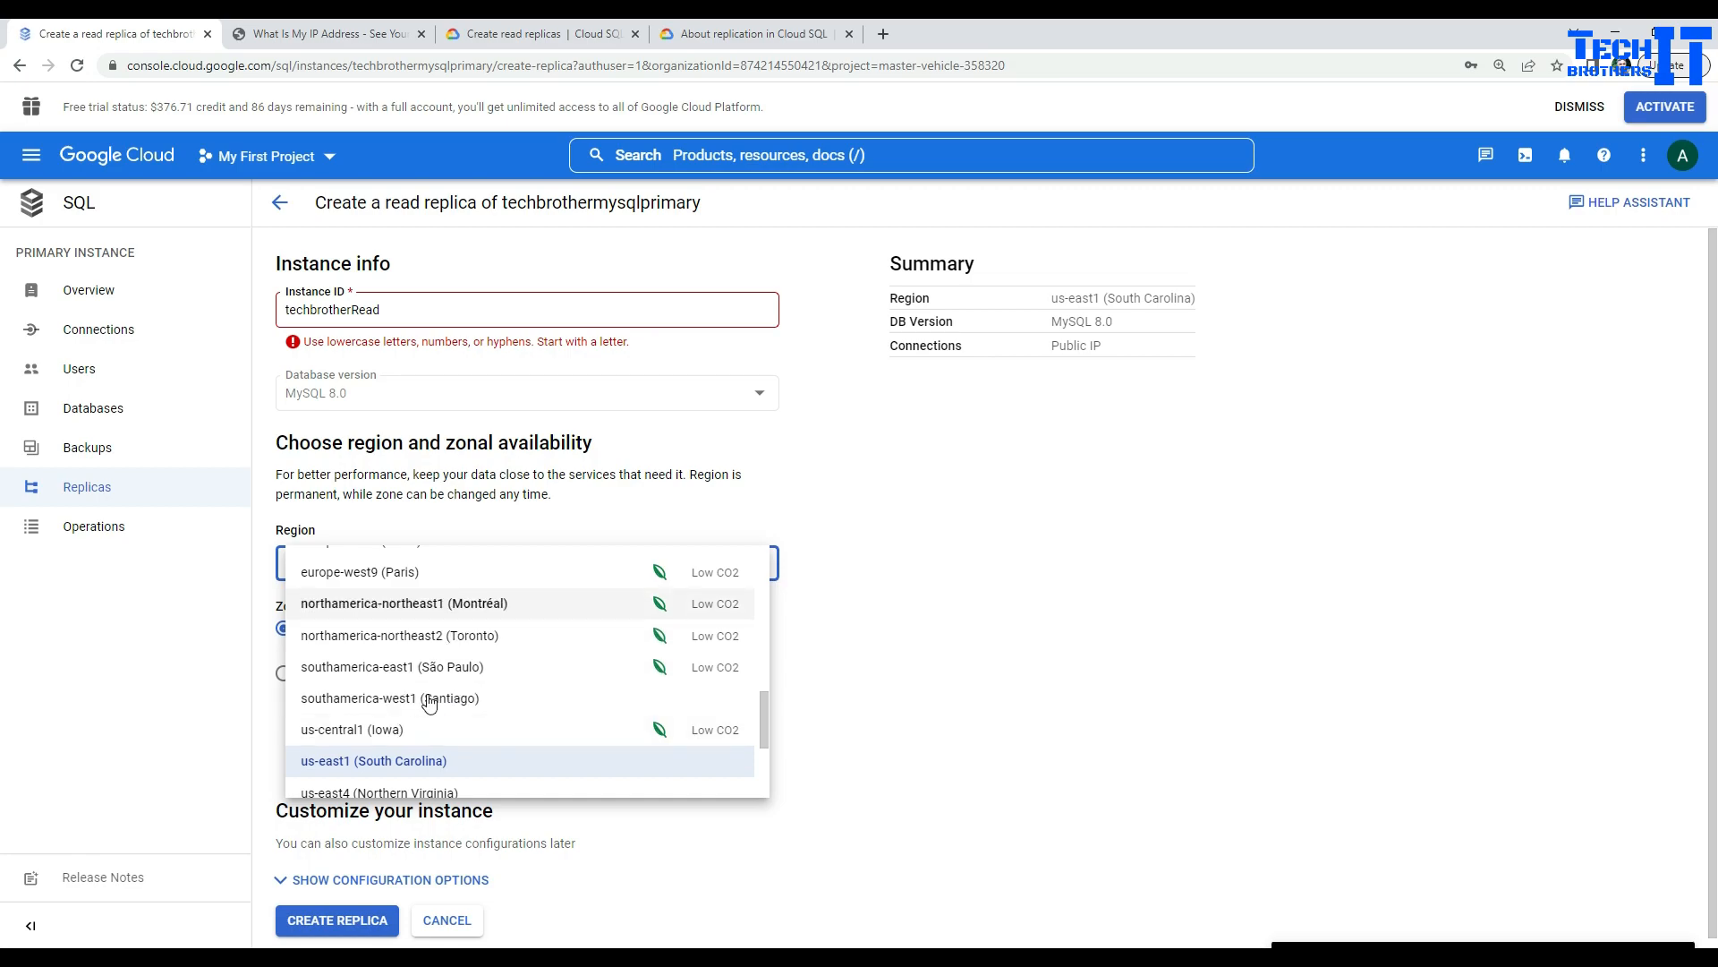
left_click(373, 765)
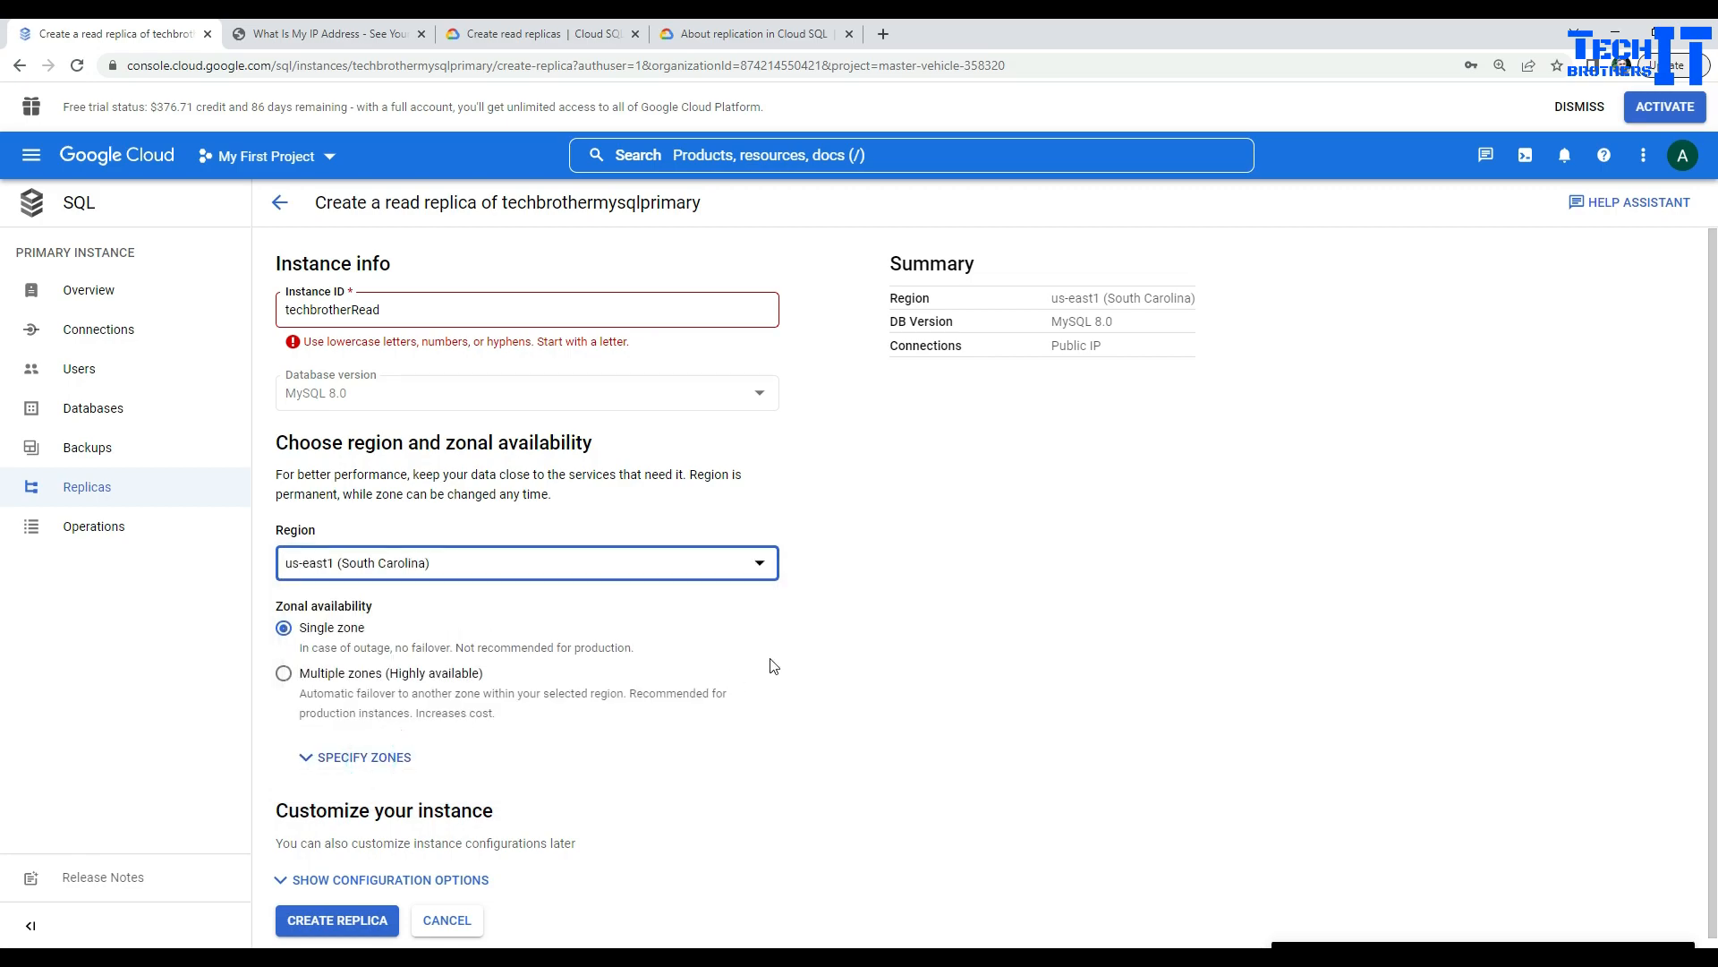
Step: Correct the replica's instance ID to all lowercase, techbrotherread
left_click(359, 309)
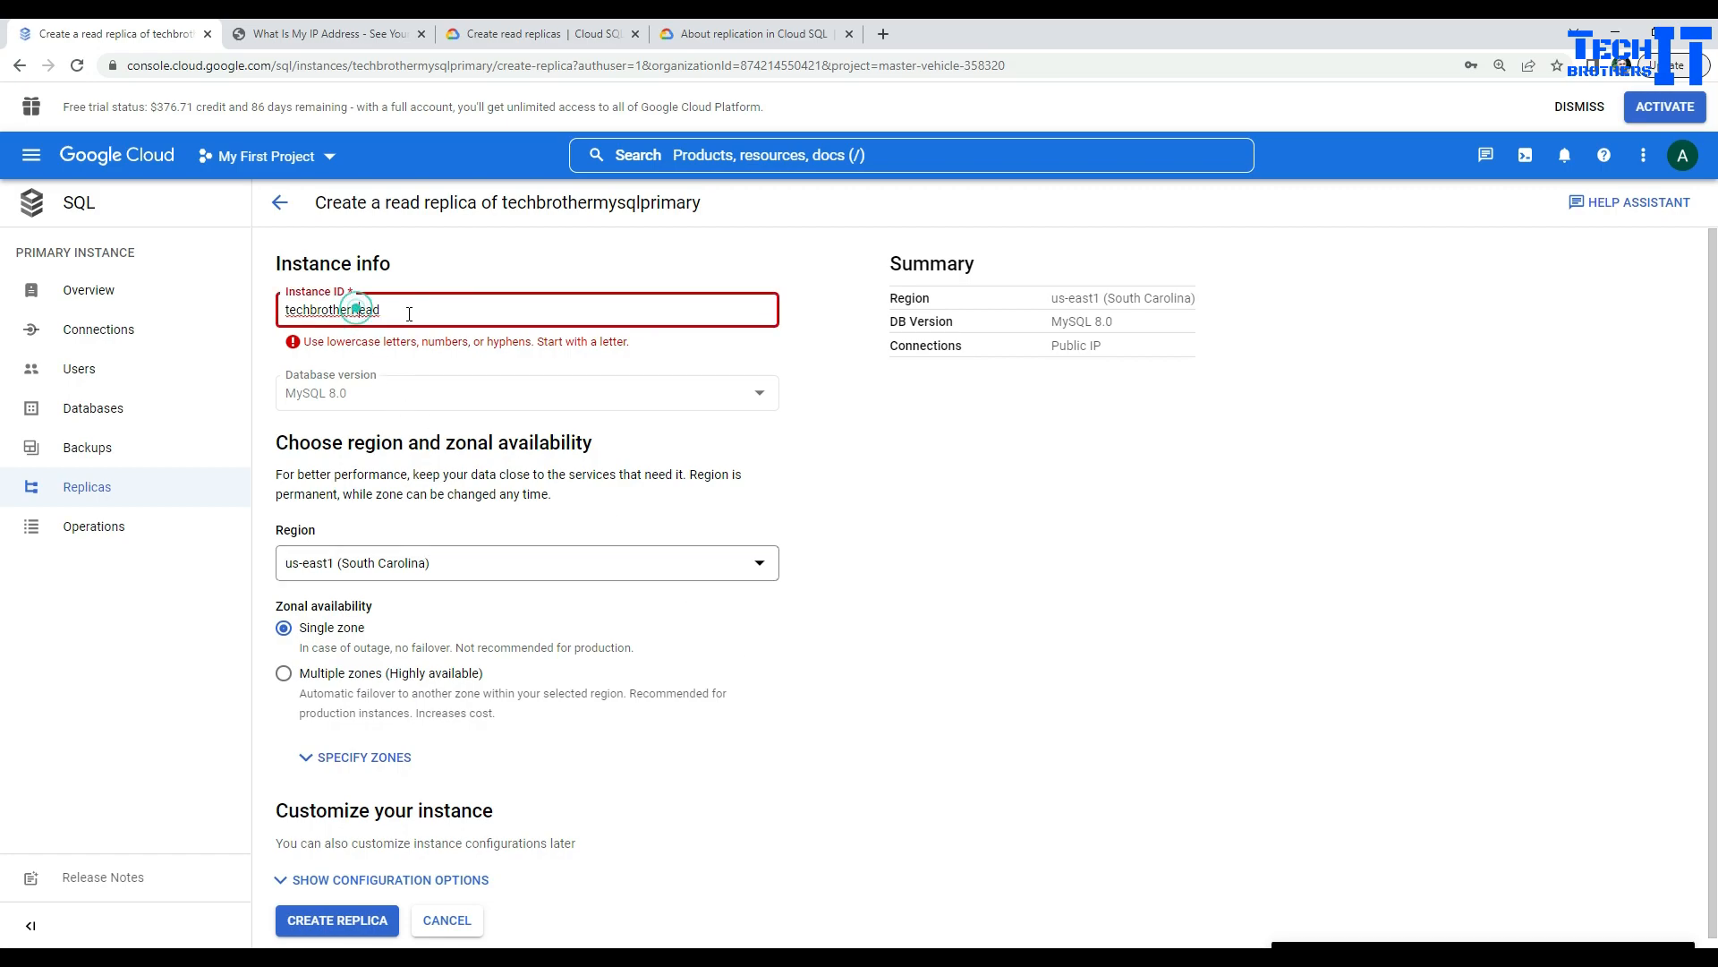
key("BackSpace")
type("r")
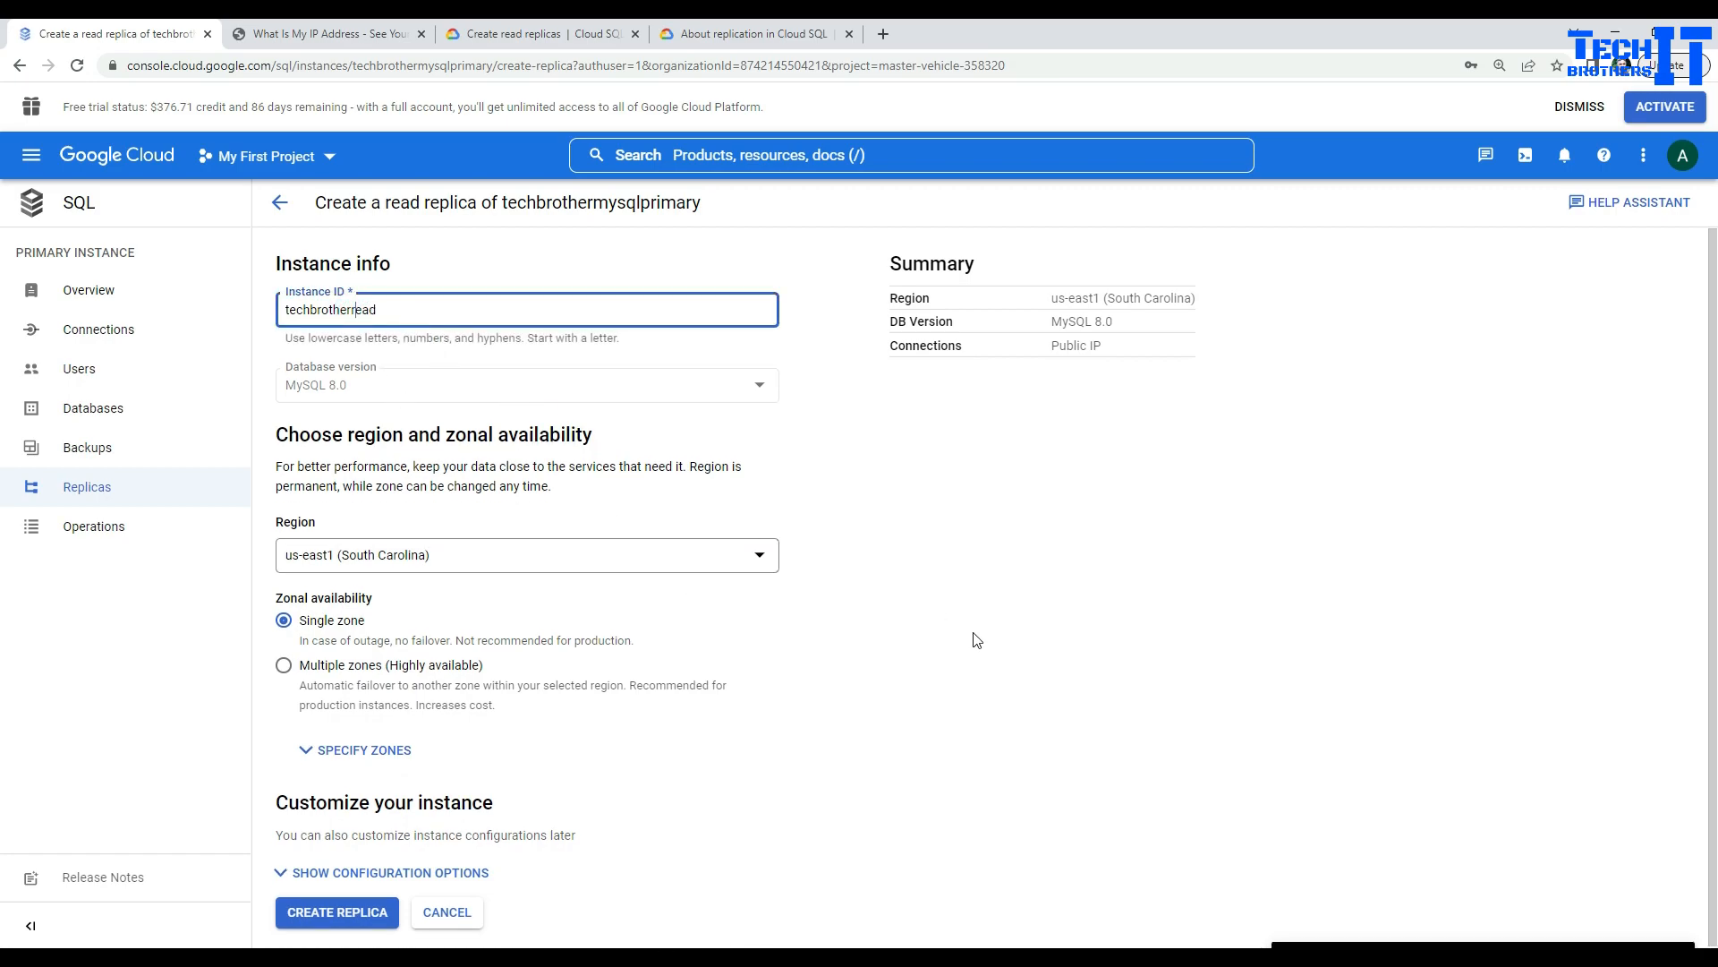
left_click(958, 620)
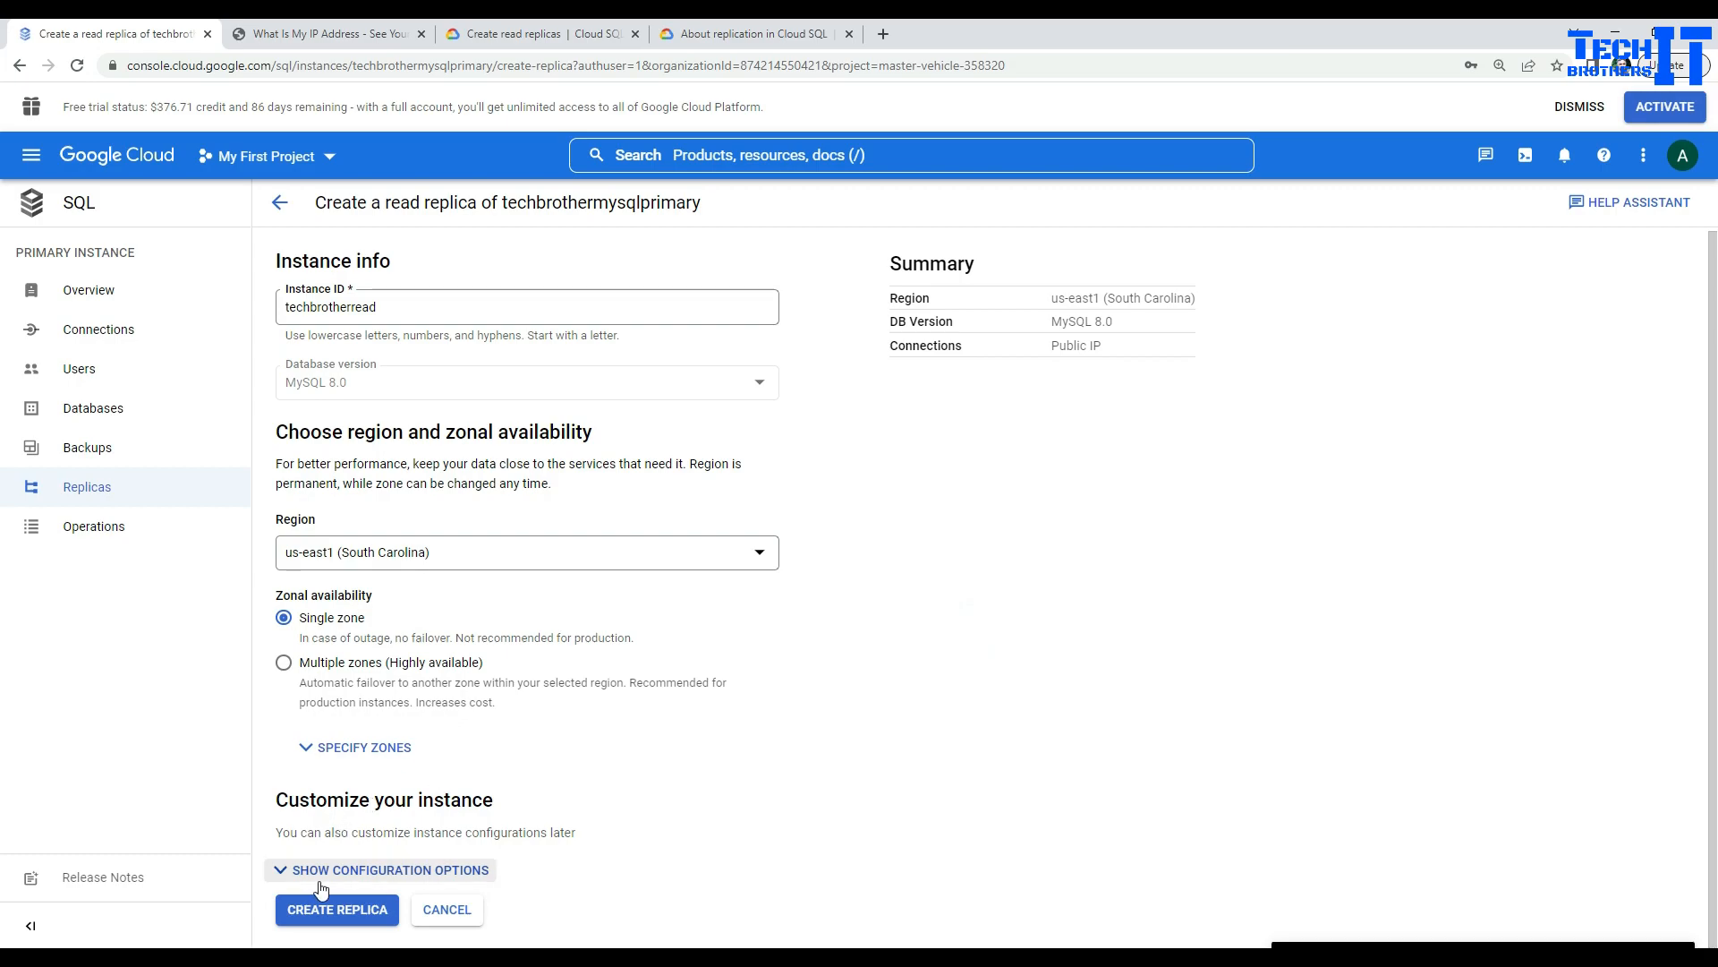
Step: Expand the replica's configuration options, review the authorized networks under its connection settings, and create the replica
left_click(278, 873)
scroll(779, 732, "down", 4)
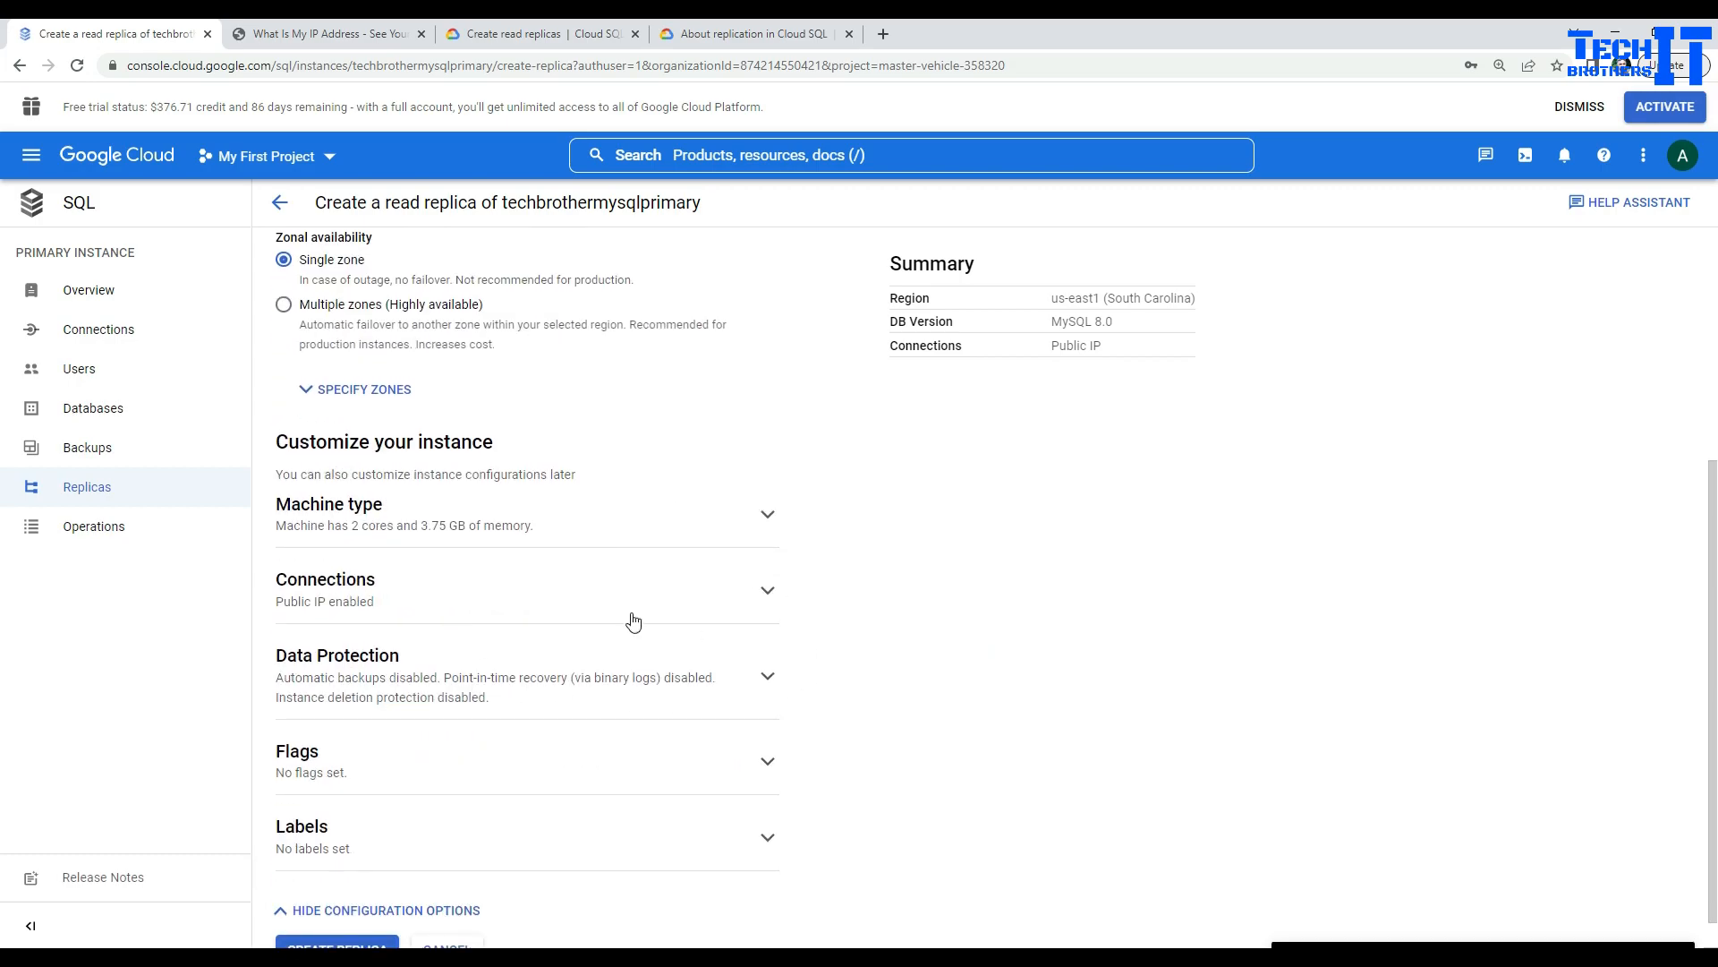
left_click(769, 593)
scroll(774, 601, "down", 3)
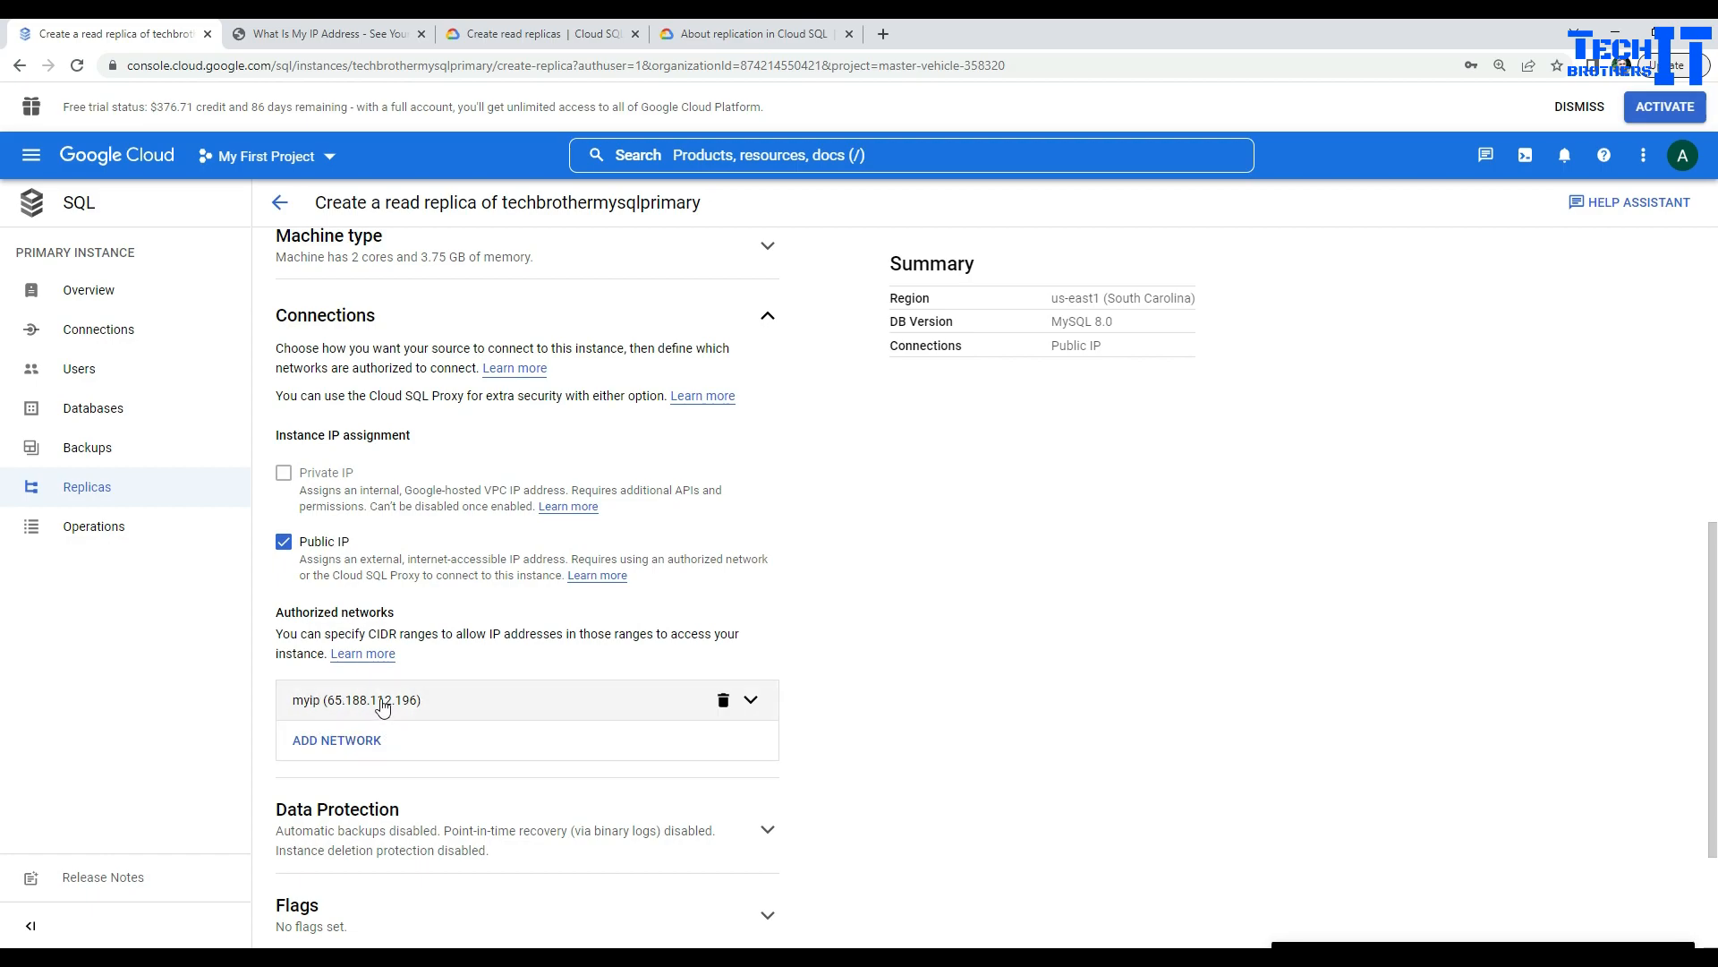
scroll(394, 703, "down", 2)
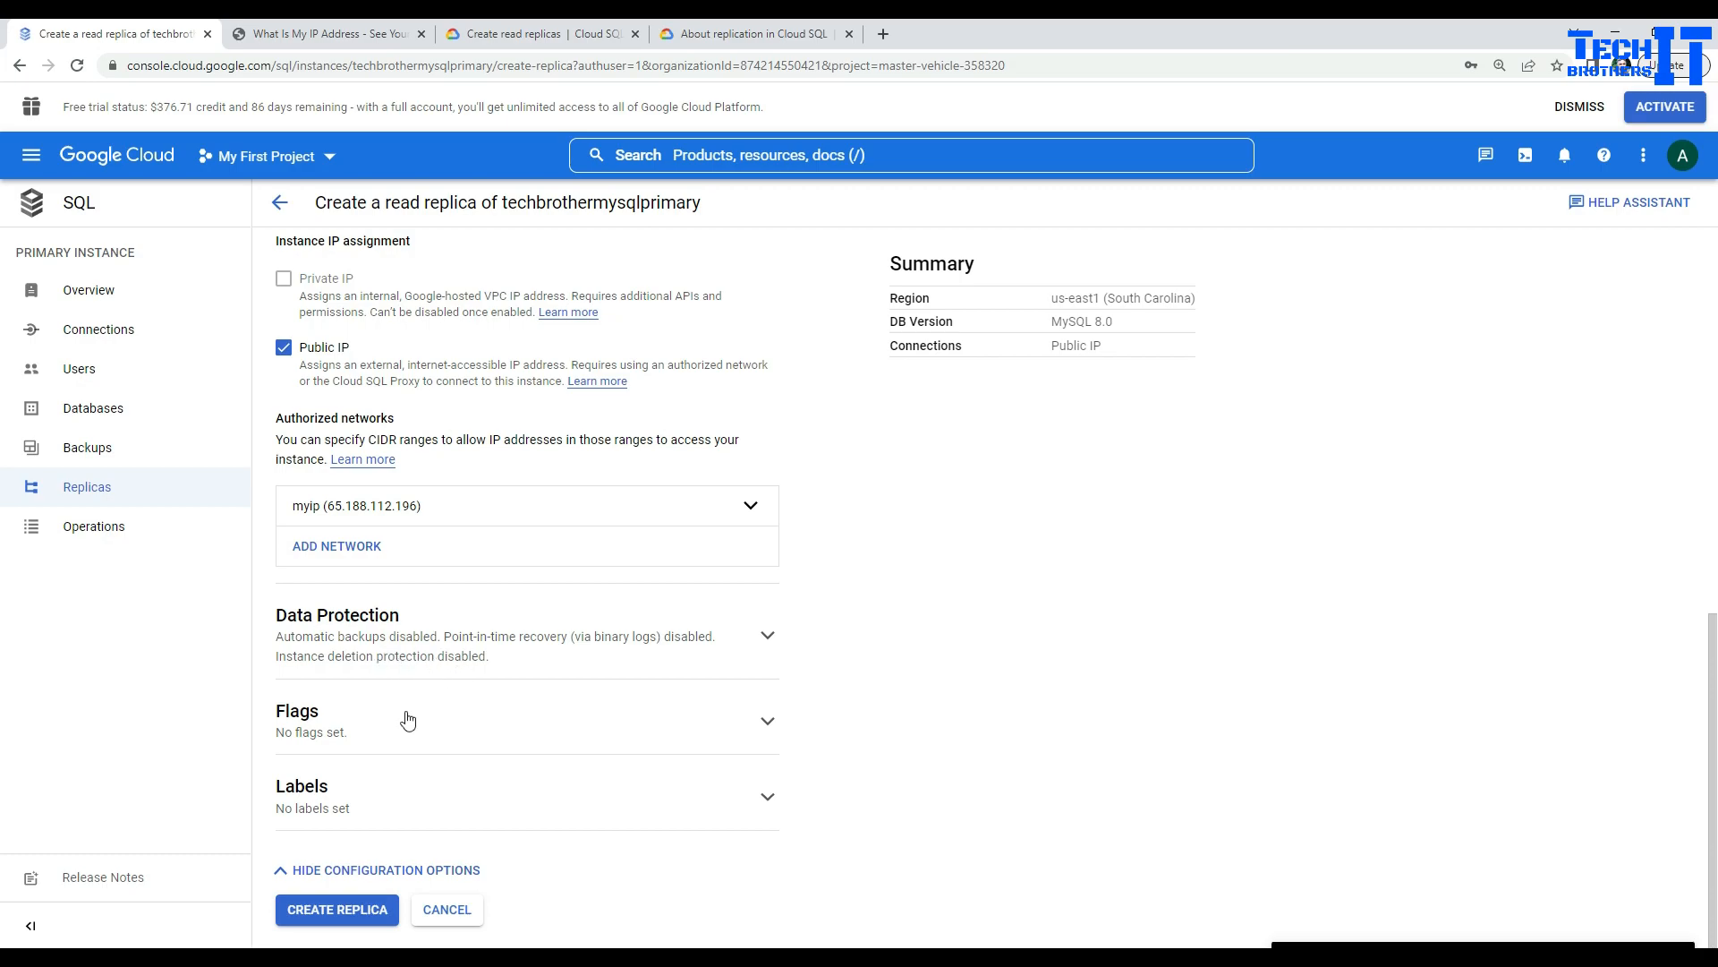
left_click(332, 910)
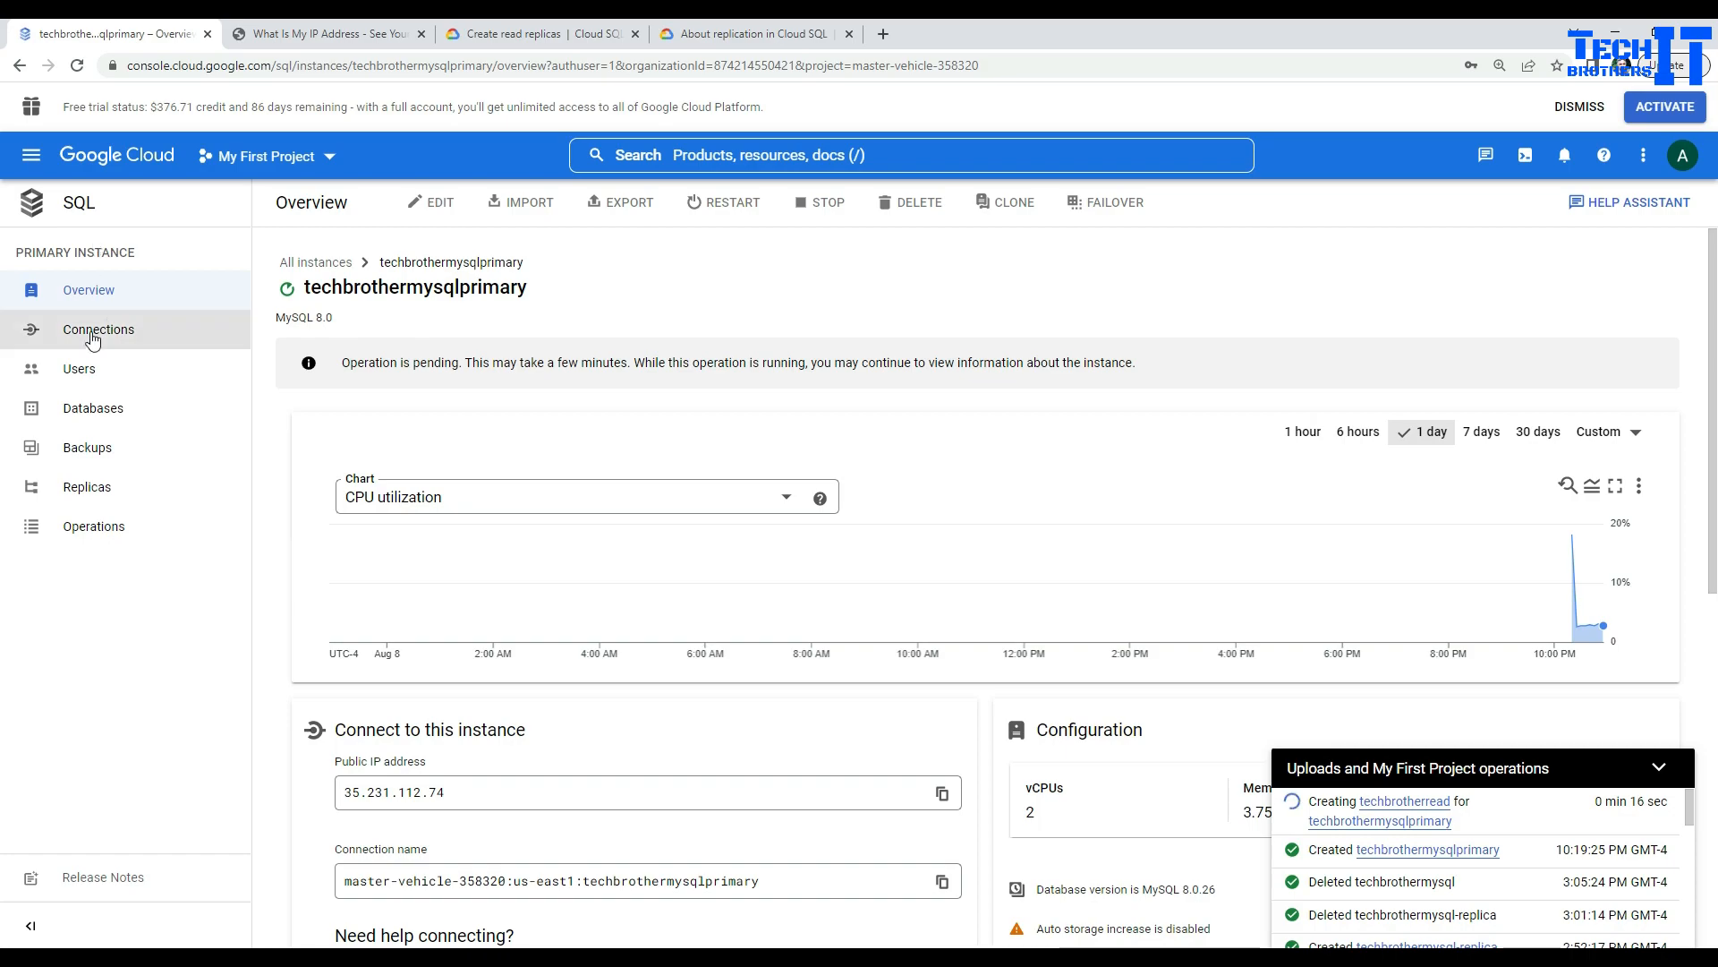
Step: Return to the SQL instances list and check the type and creation status of techbrotherread
left_click(38, 210)
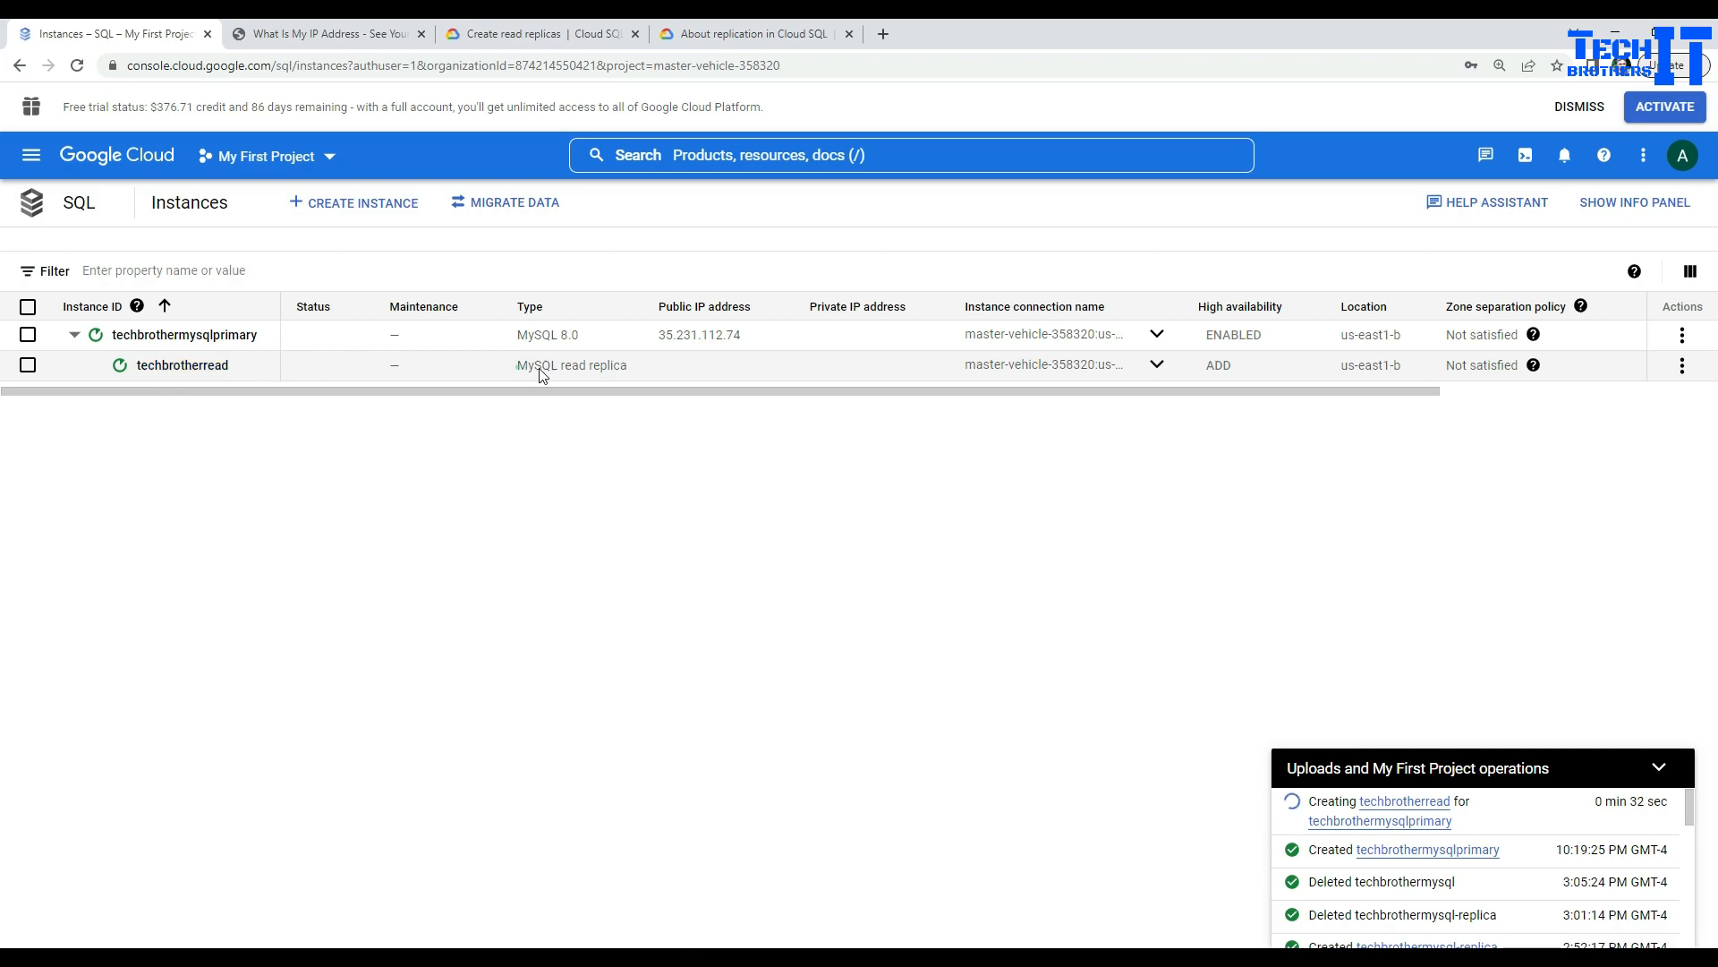
left_click_drag(517, 367, 640, 372)
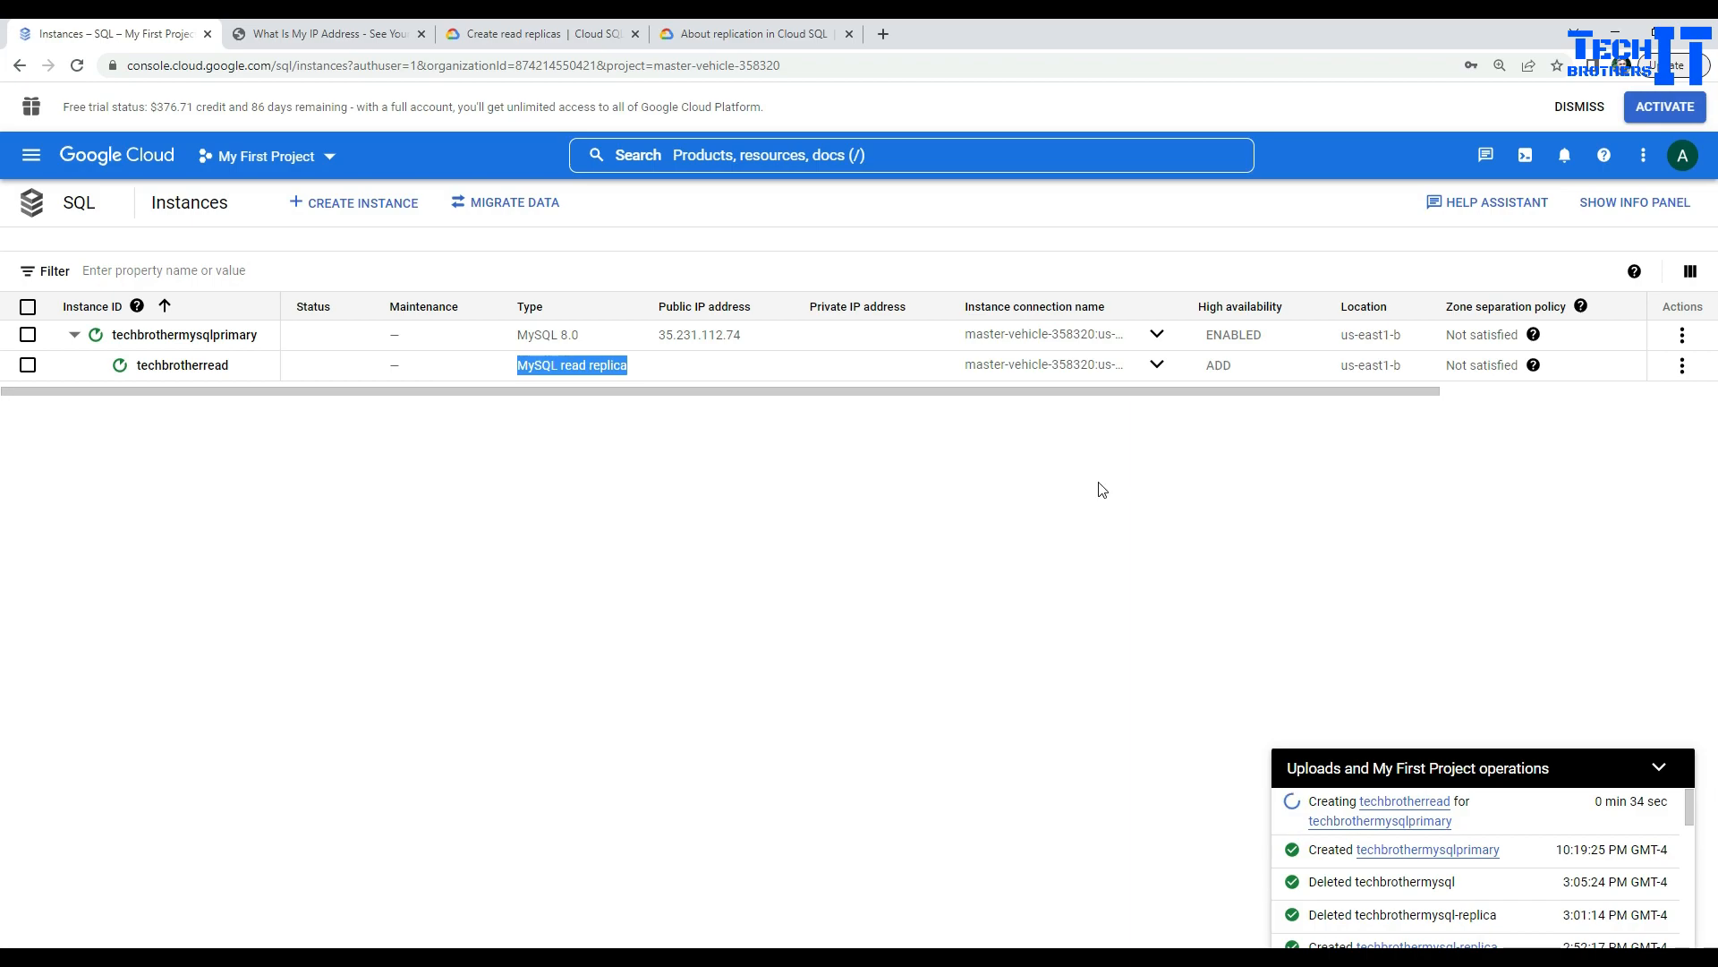
mouse_move(122, 370)
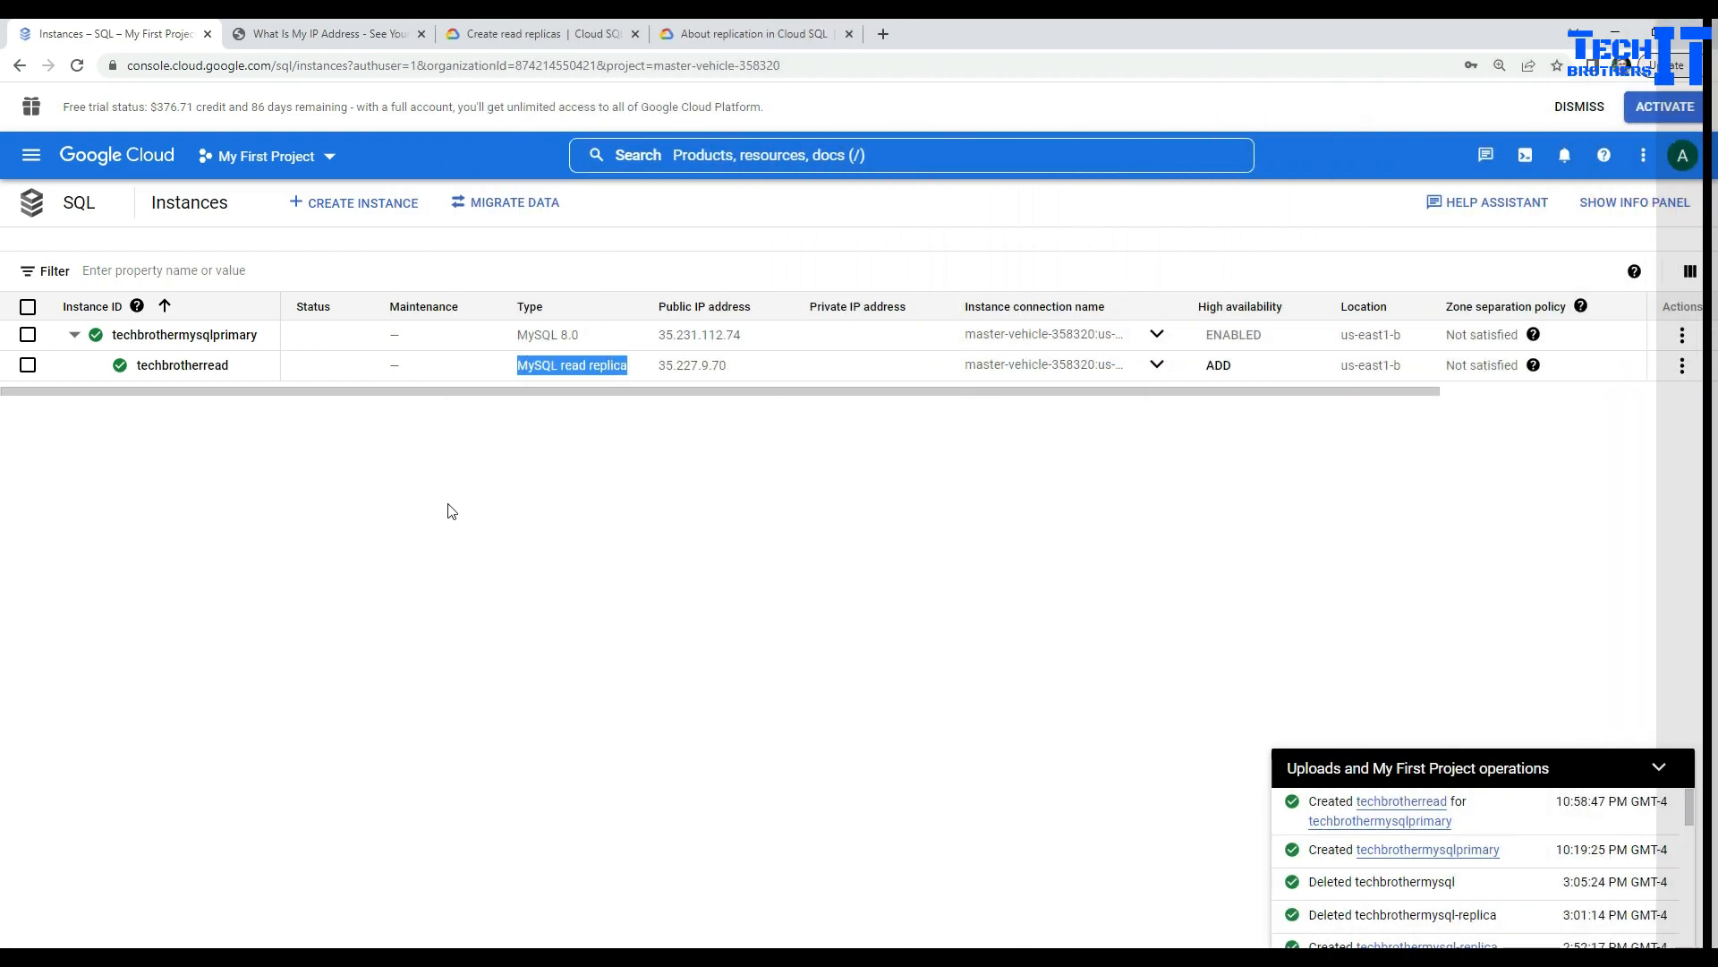
left_click(452, 511)
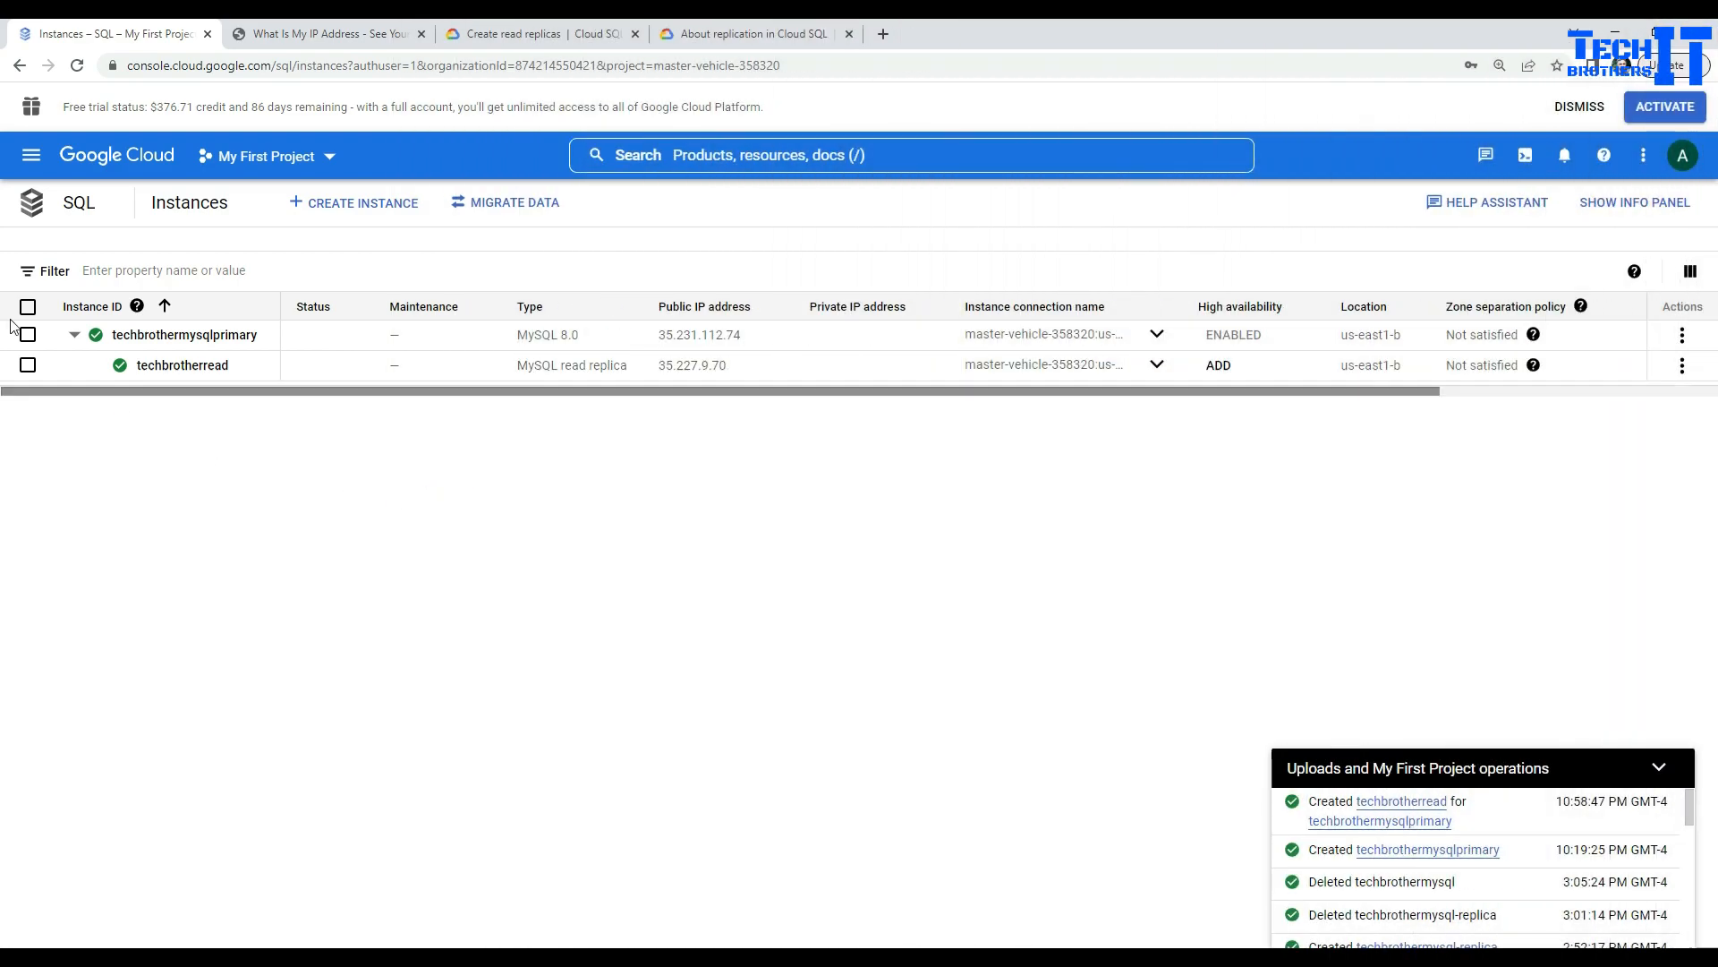
Step: Open the techbrotherread overview and copy its public IP address
left_click(208, 364)
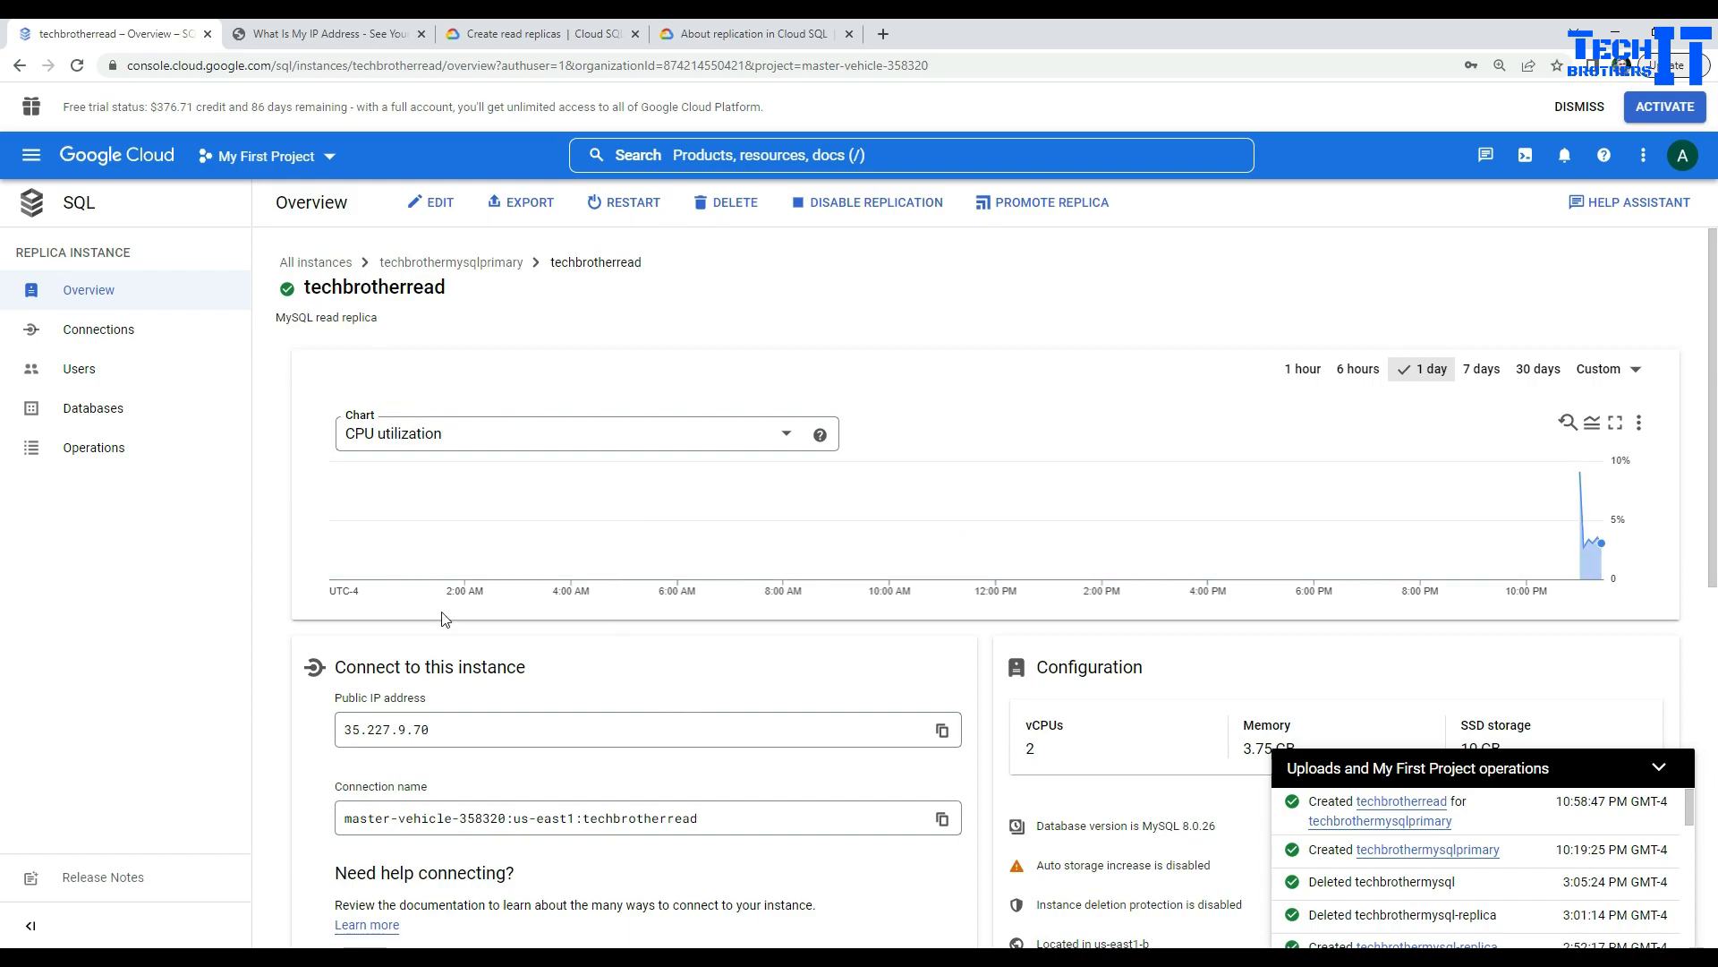
double_click(448, 727)
right_click(405, 734)
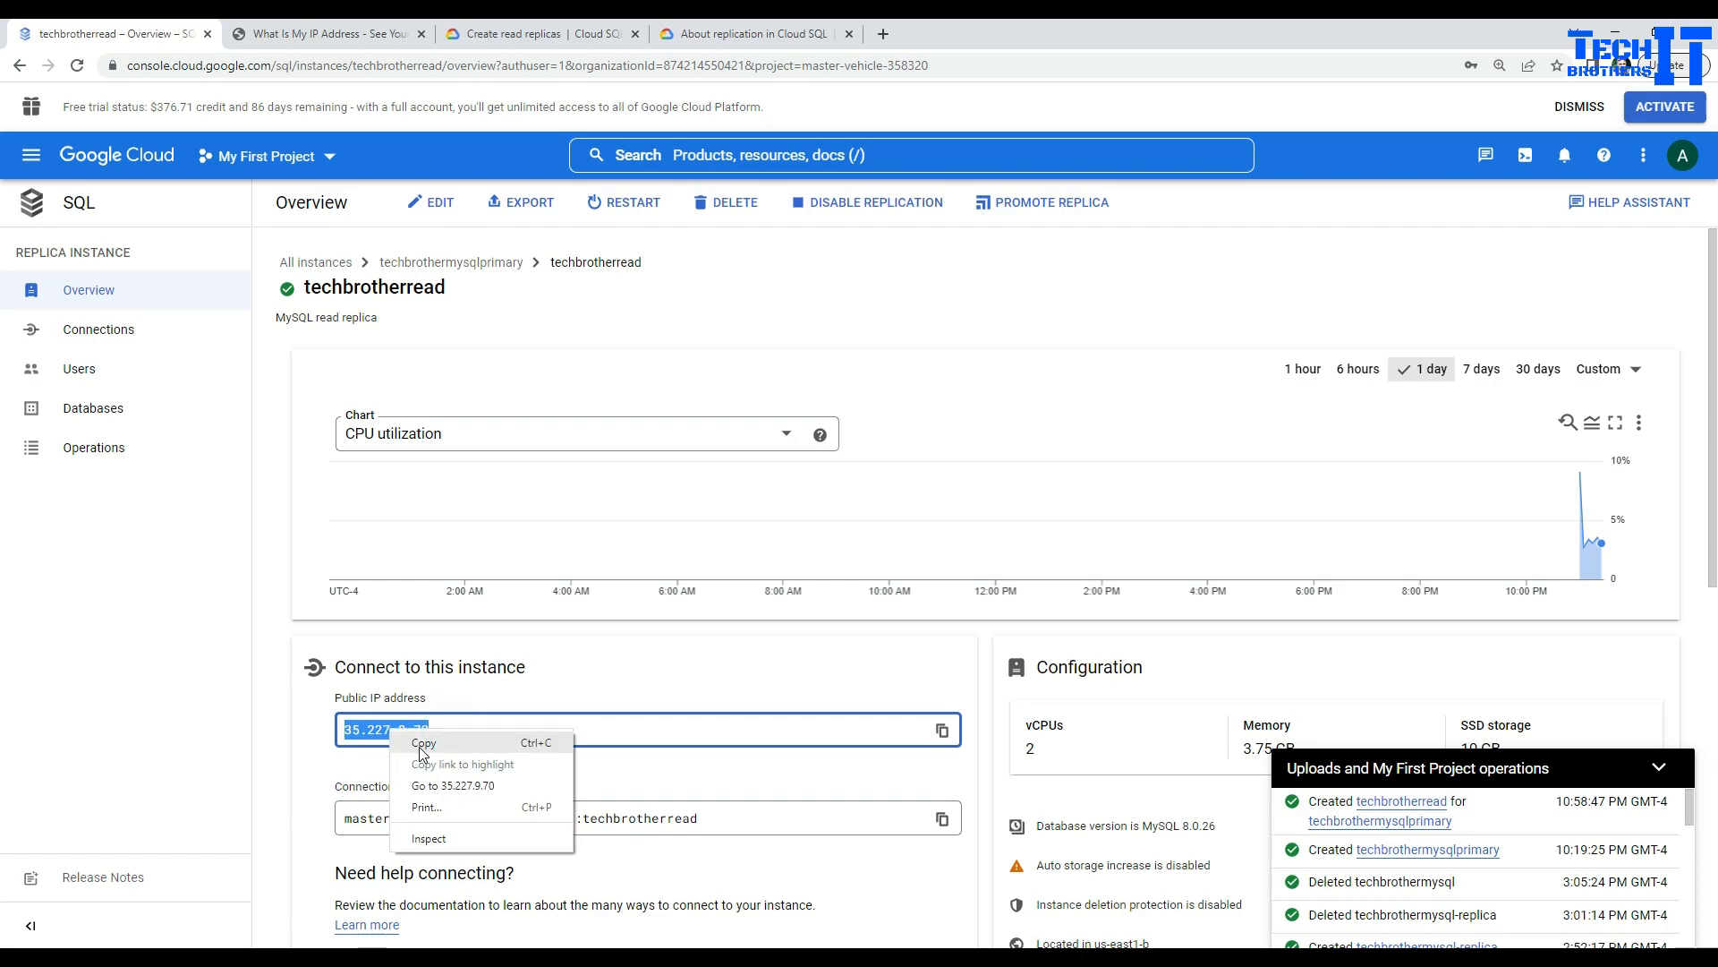
left_click(418, 746)
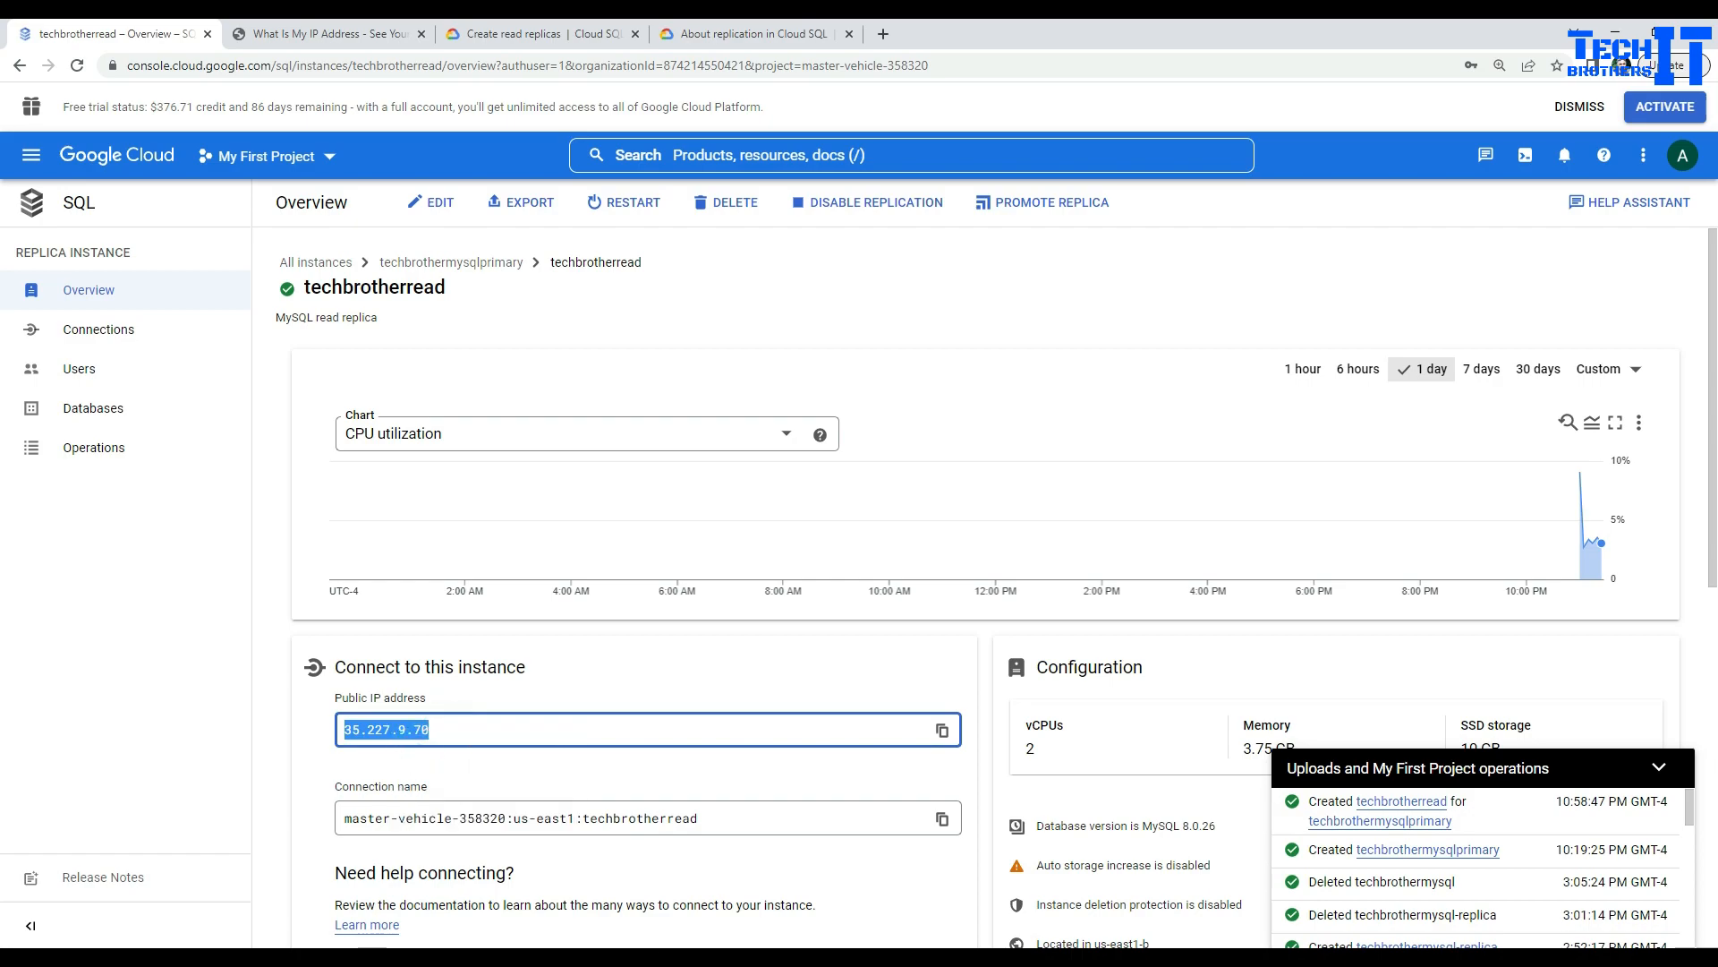
Step: Switch to HeidiSQL and create a new session named readonly in the Session manager
key("alt+Tab")
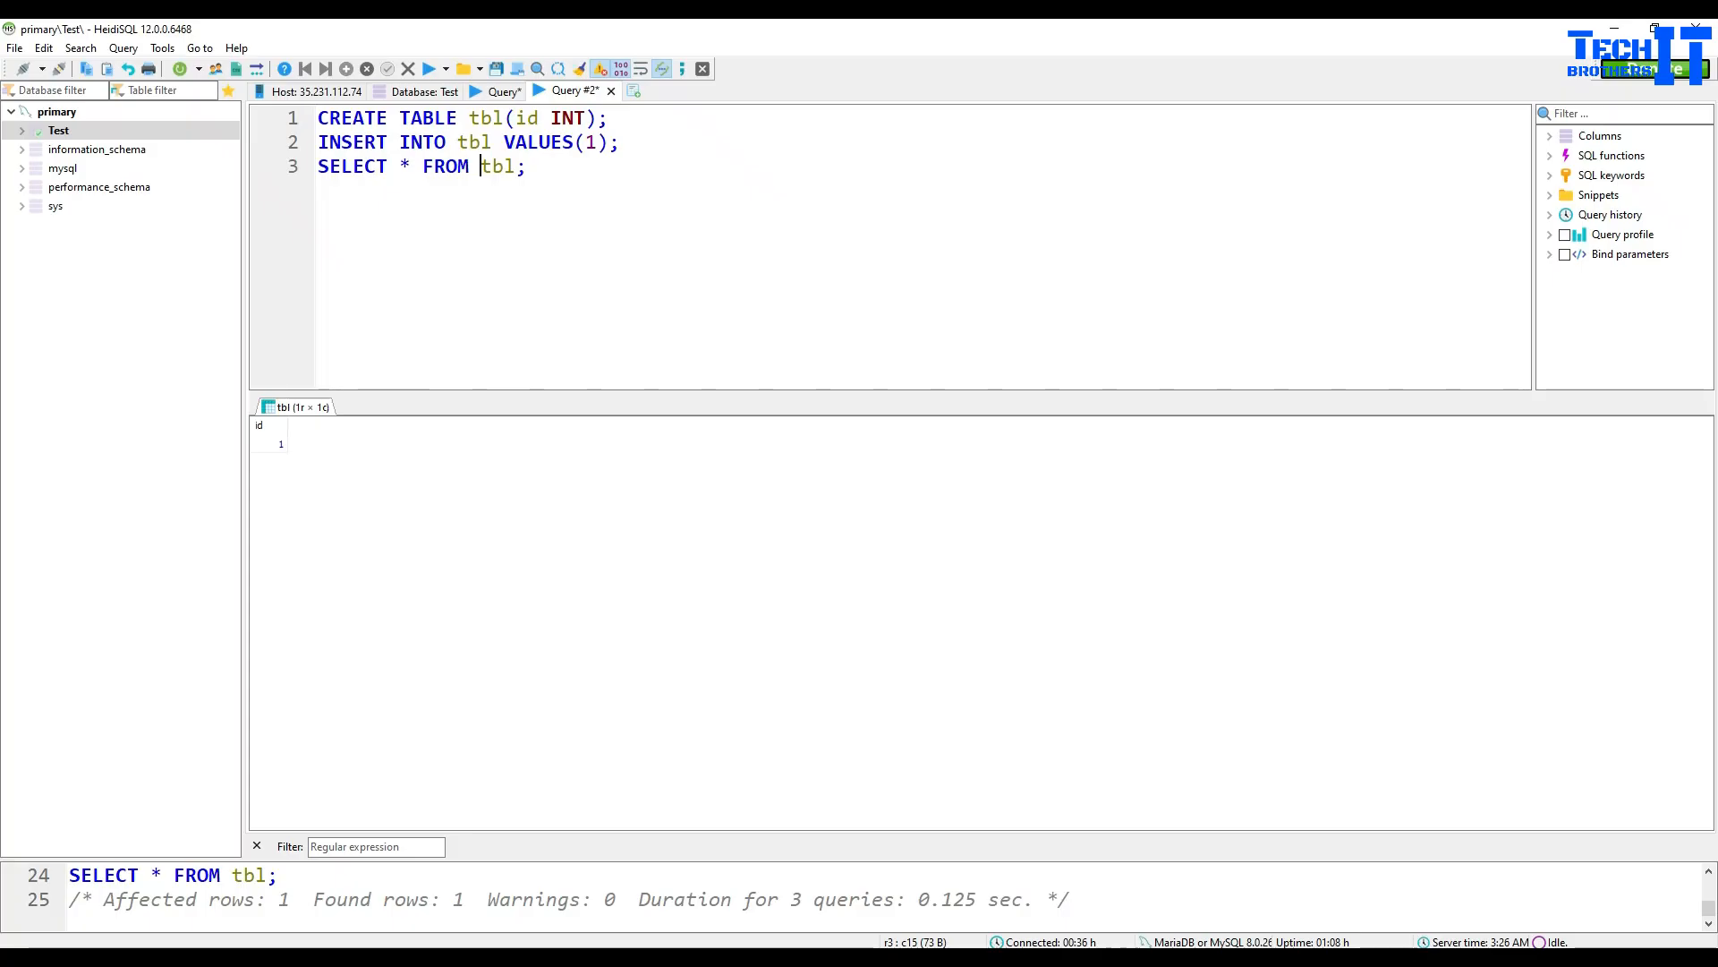
left_click(15, 49)
left_click(45, 69)
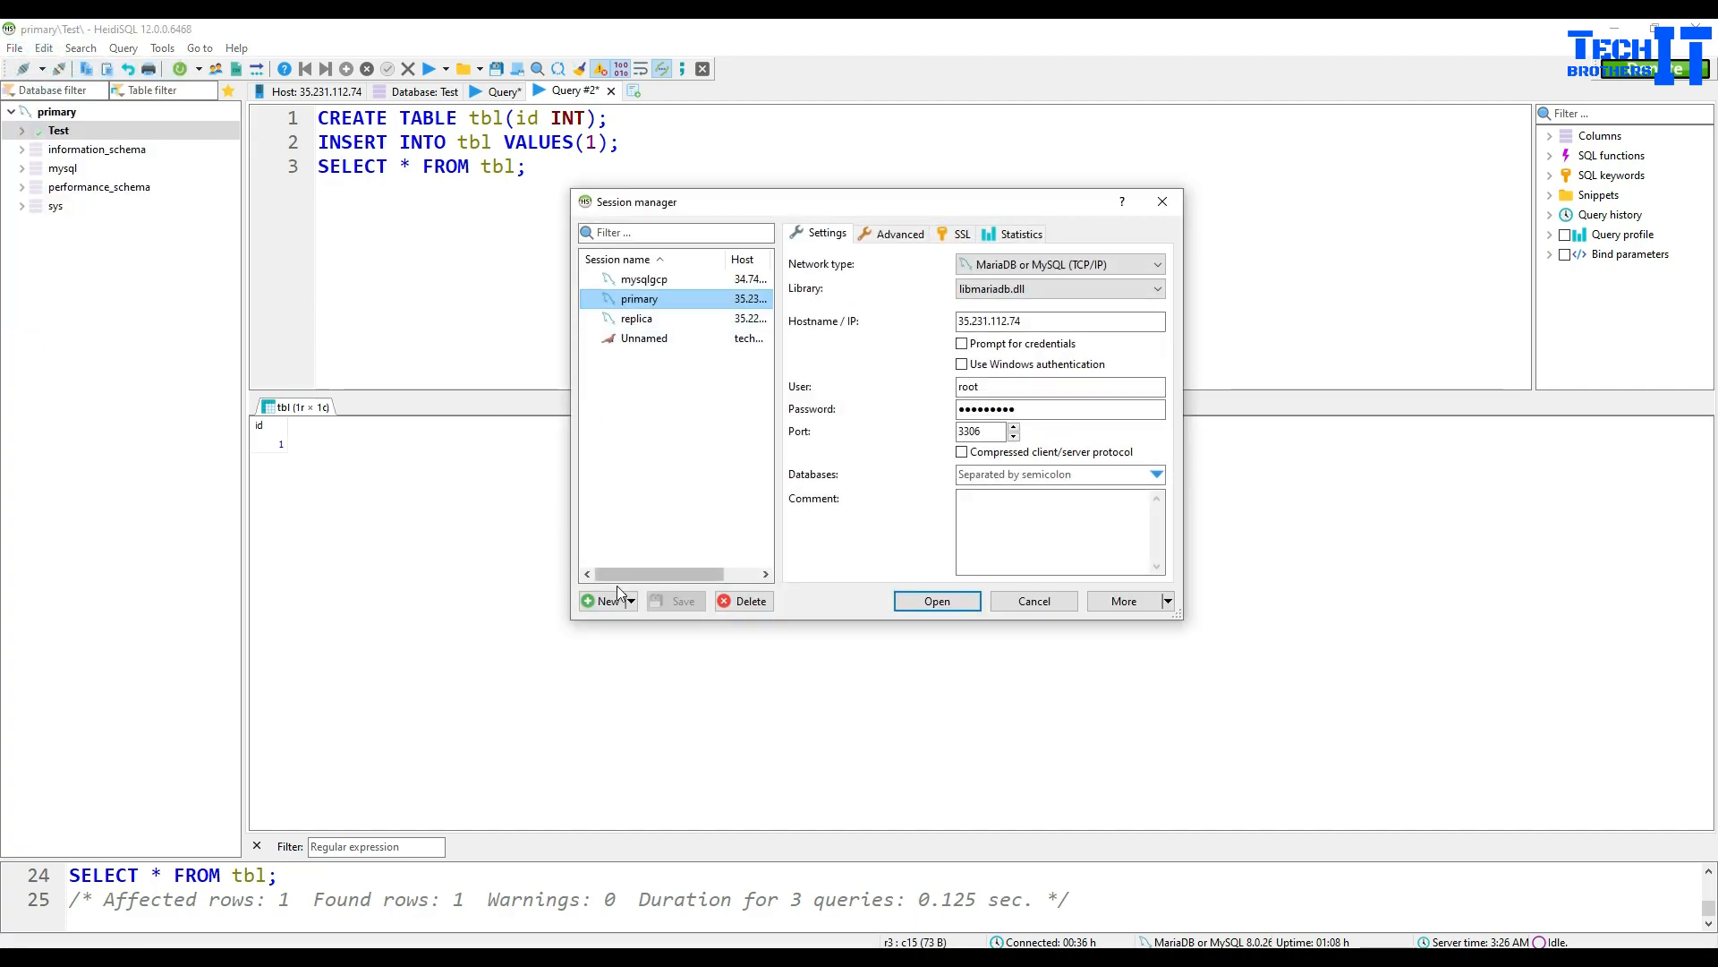
left_click(607, 601)
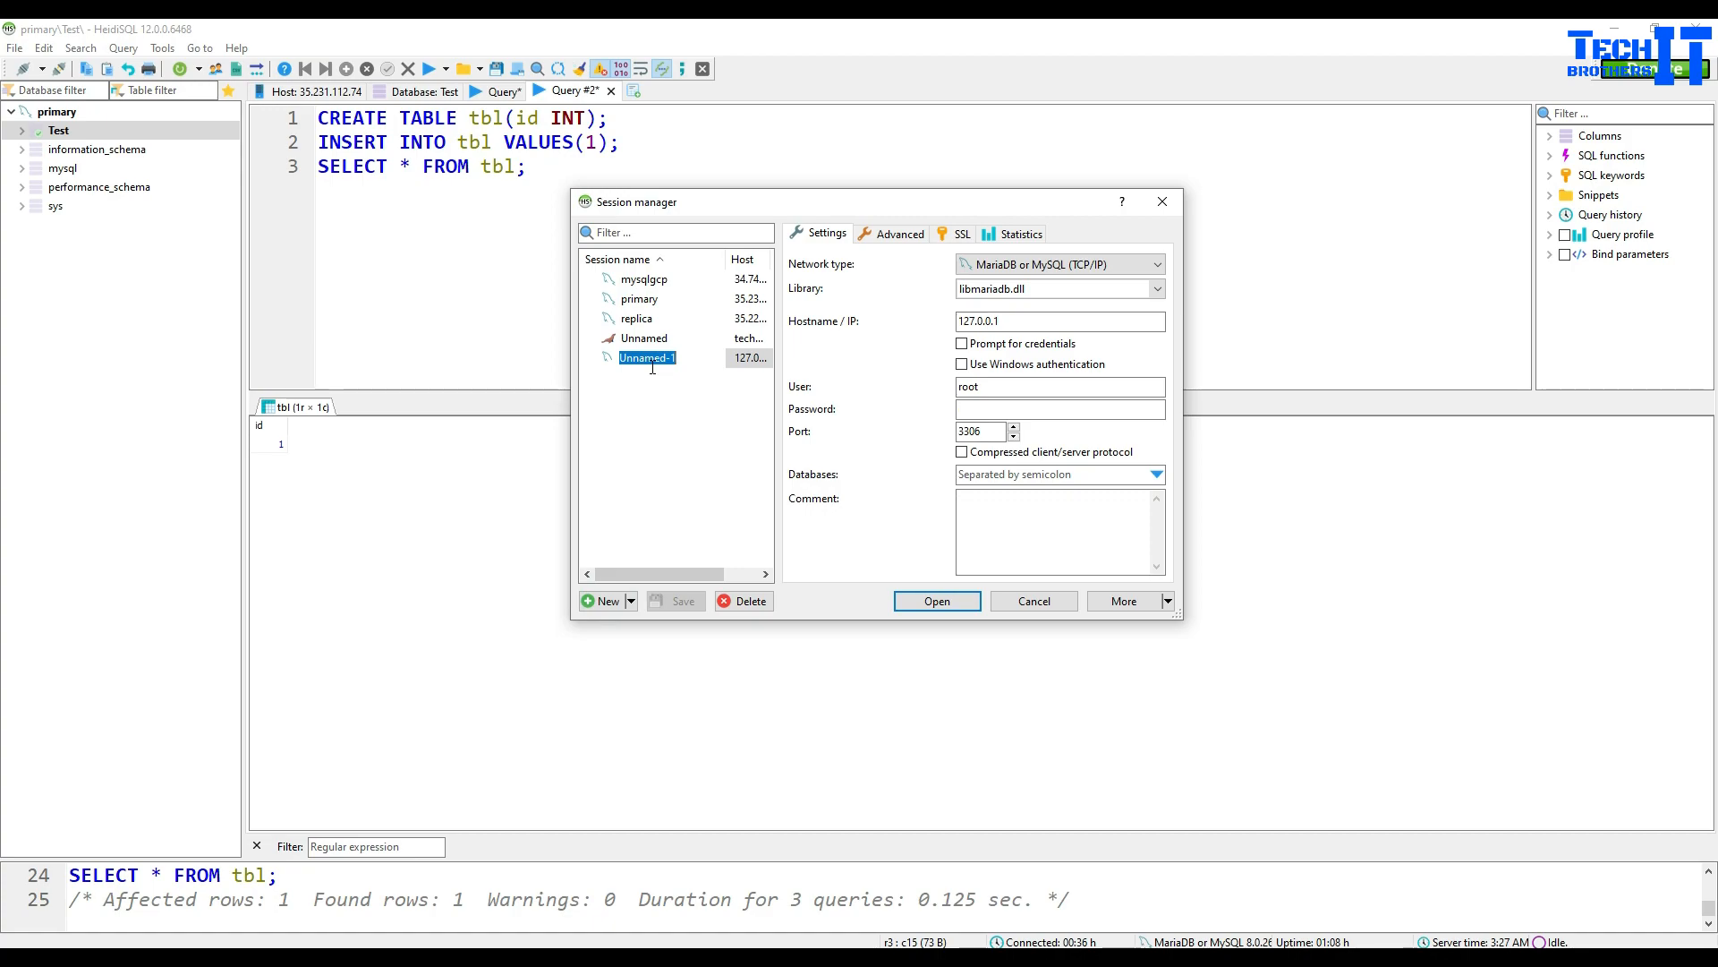
type("readonly")
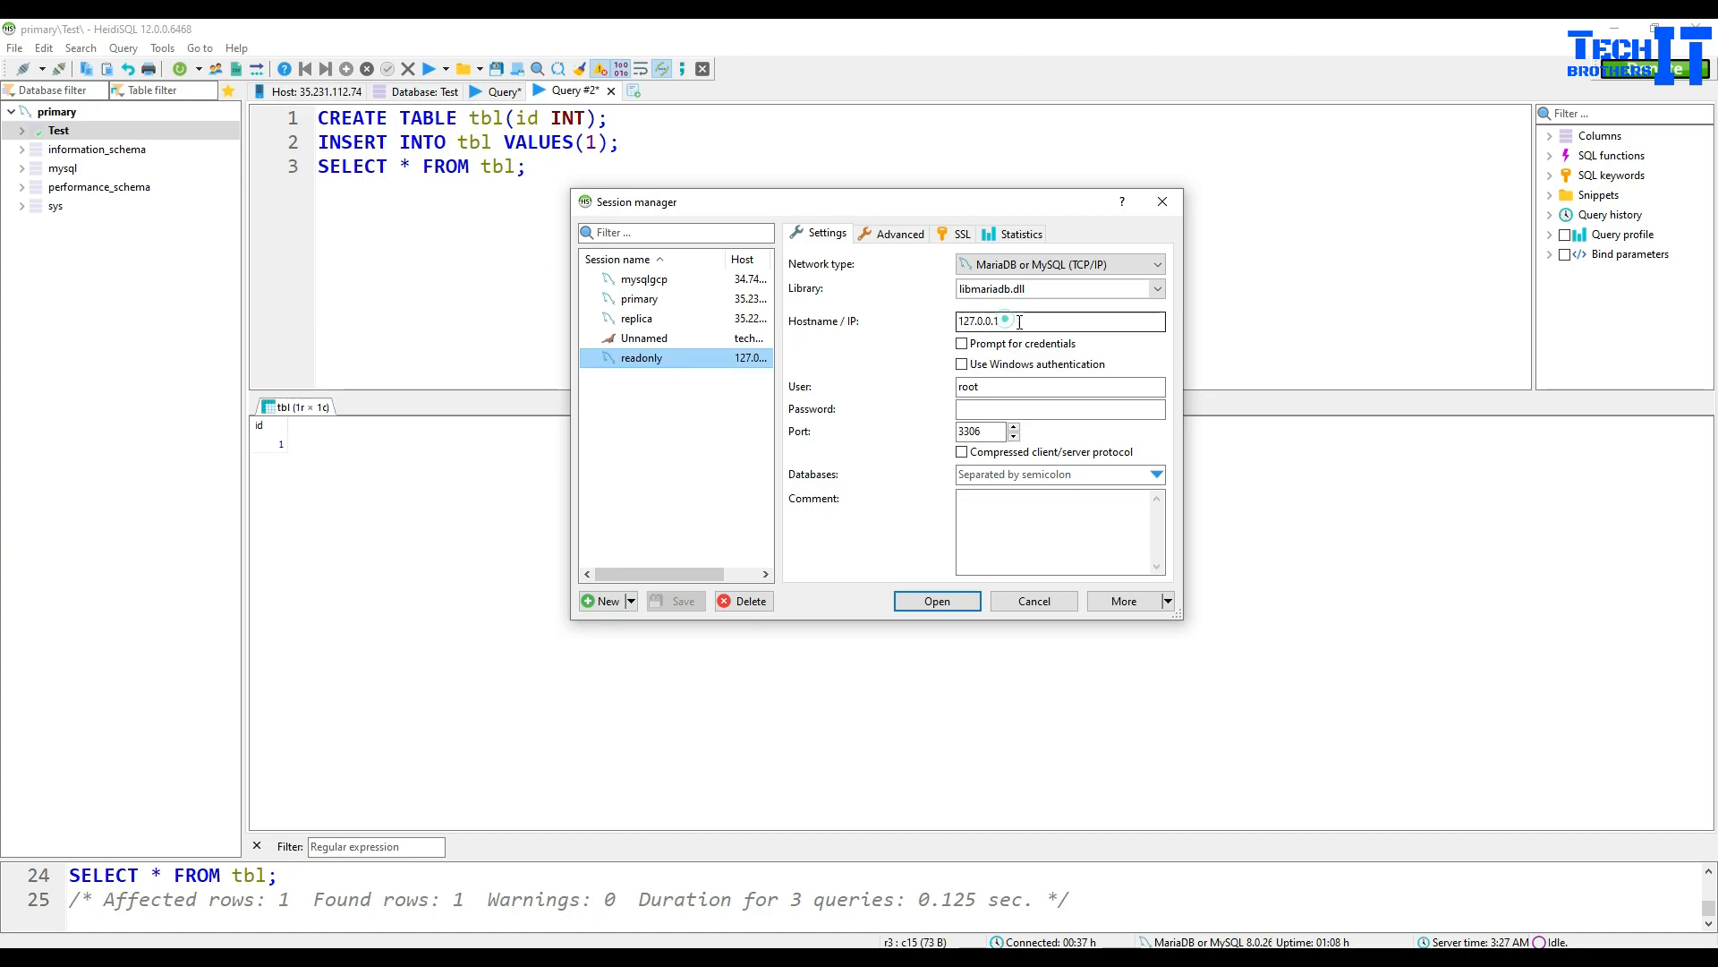
Step: Set the readonly session's host to 35.227.9.70, enter the root password, and connect to the replica
left_click_drag(1011, 321, 906, 325)
key("ctrl+v")
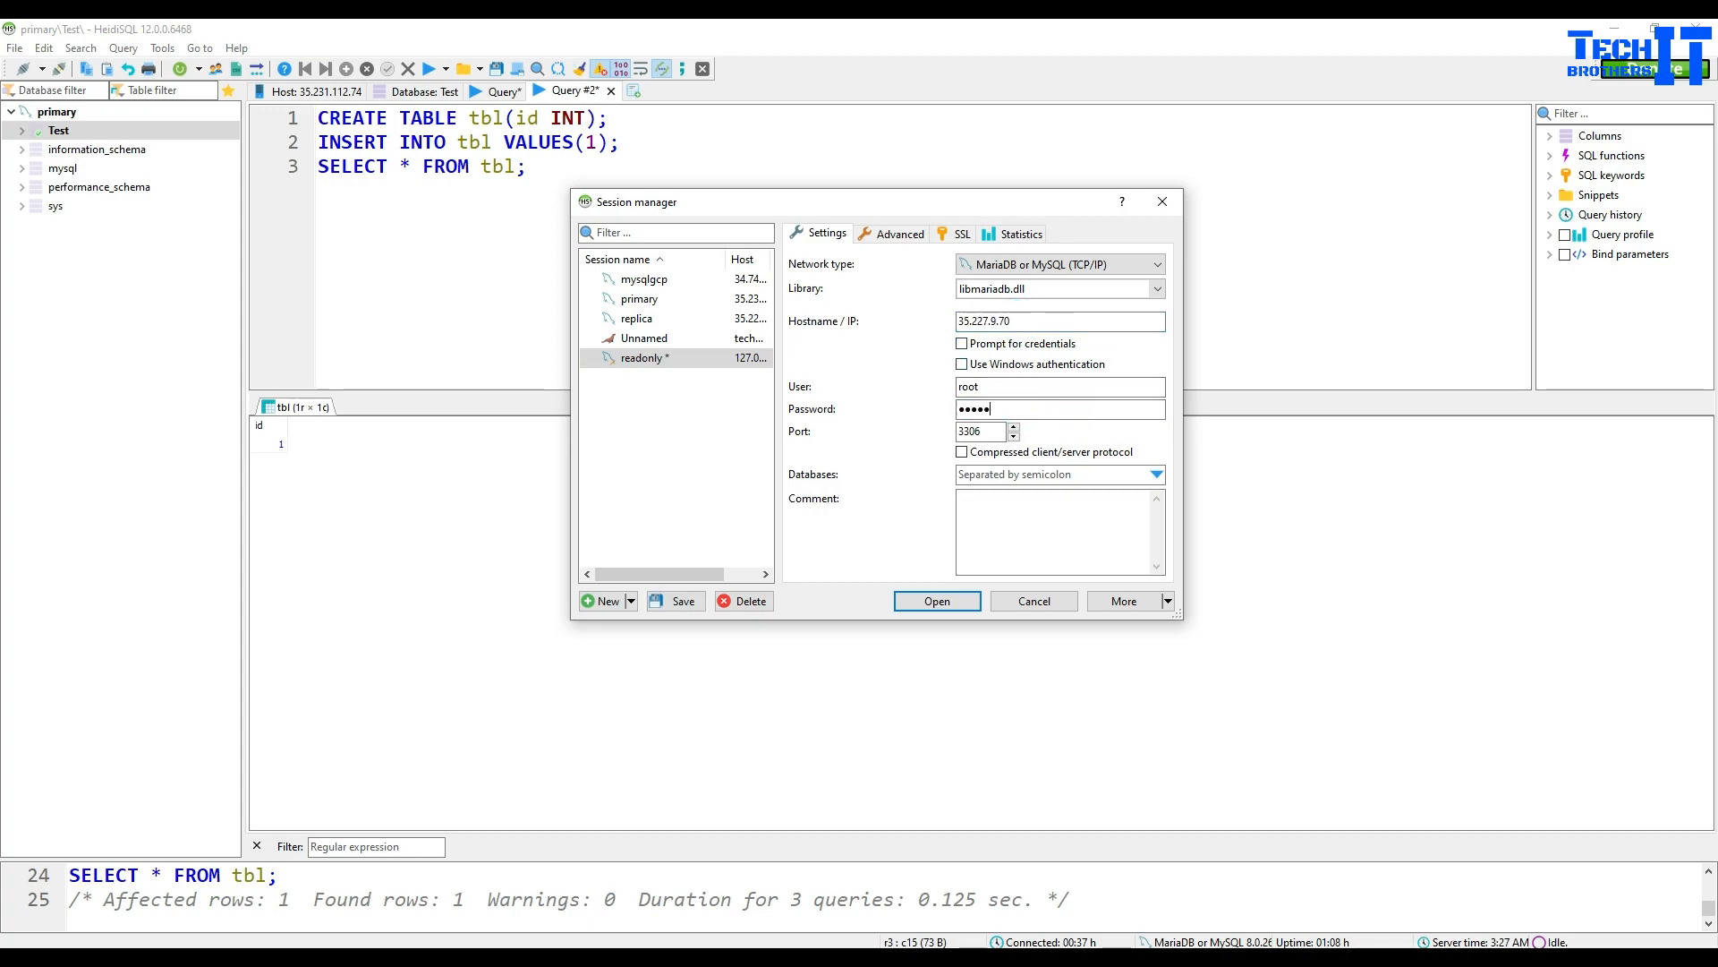
key("Return")
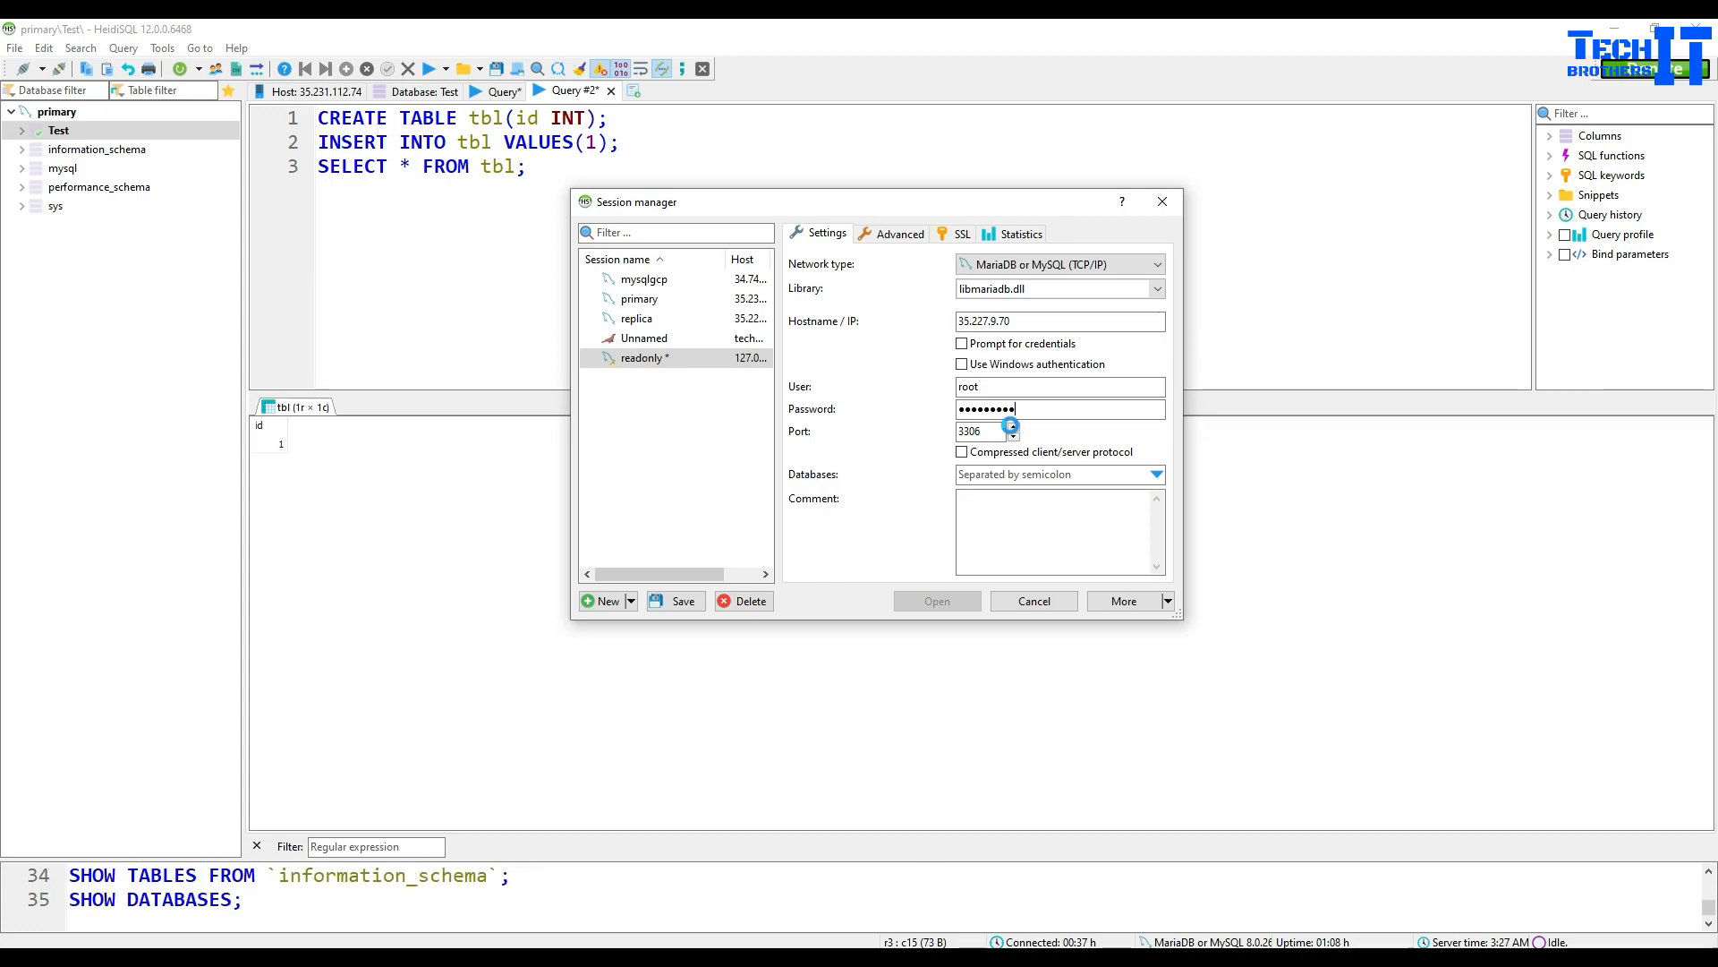
left_click(834, 505)
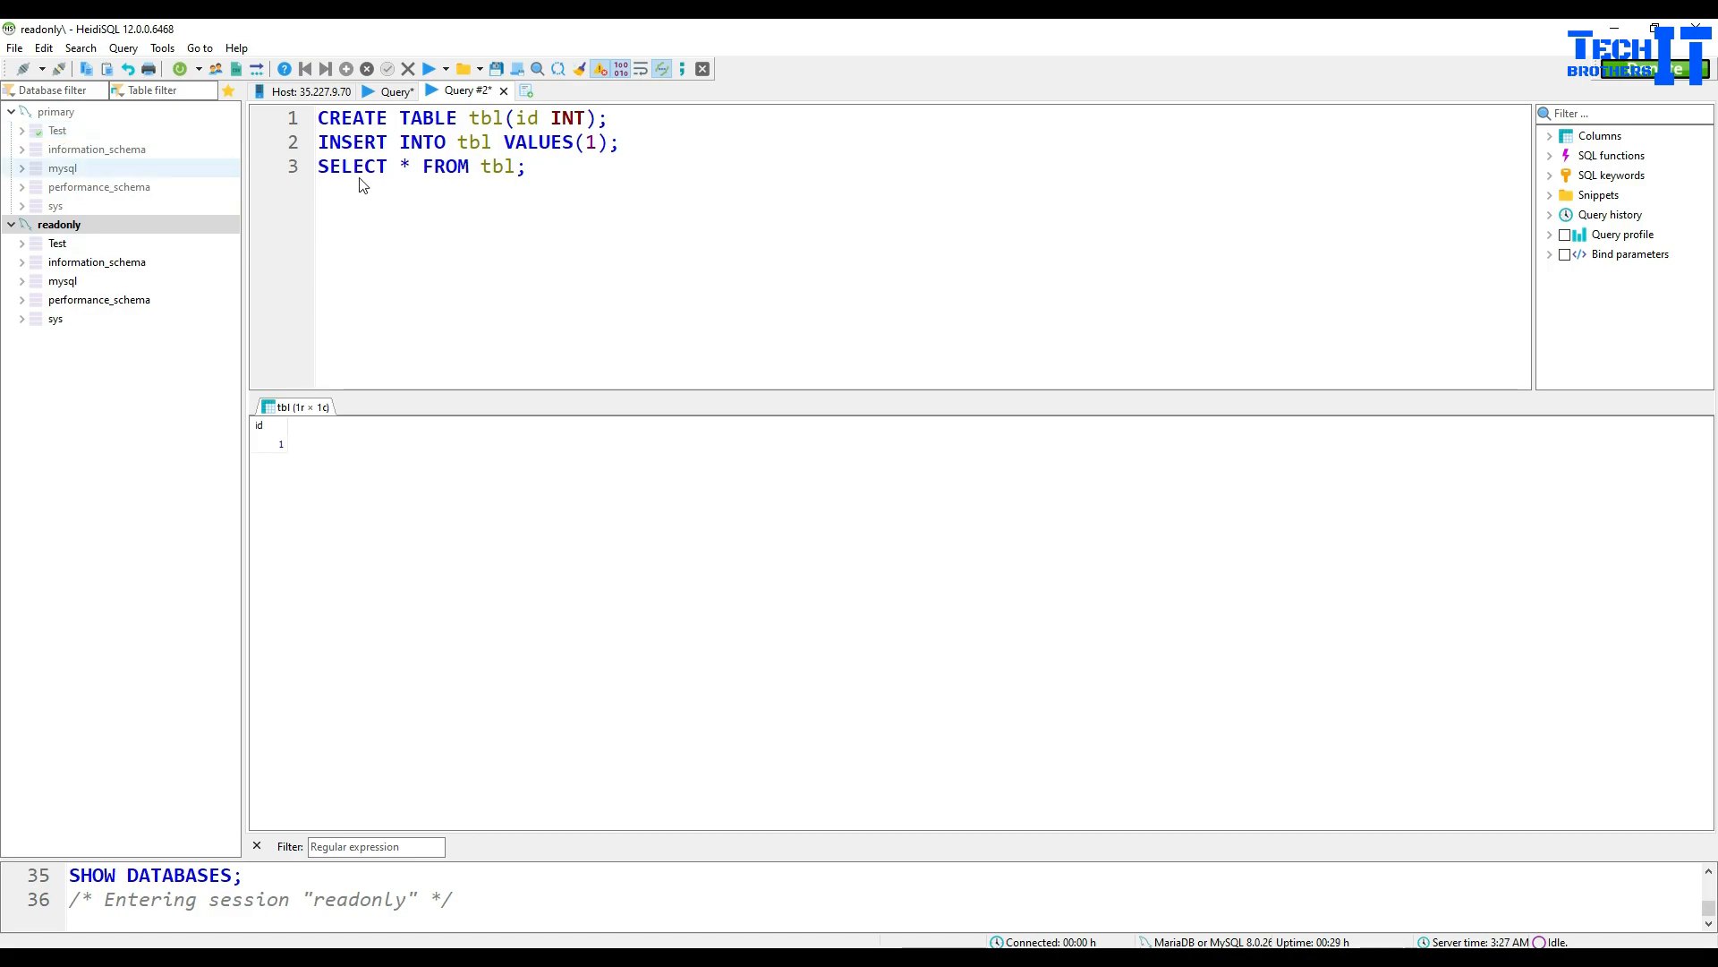
Step: Remove the CREATE TABLE and SELECT statements from the query and change the INSERT value for tbl to 100
left_click_drag(618, 124, 299, 112)
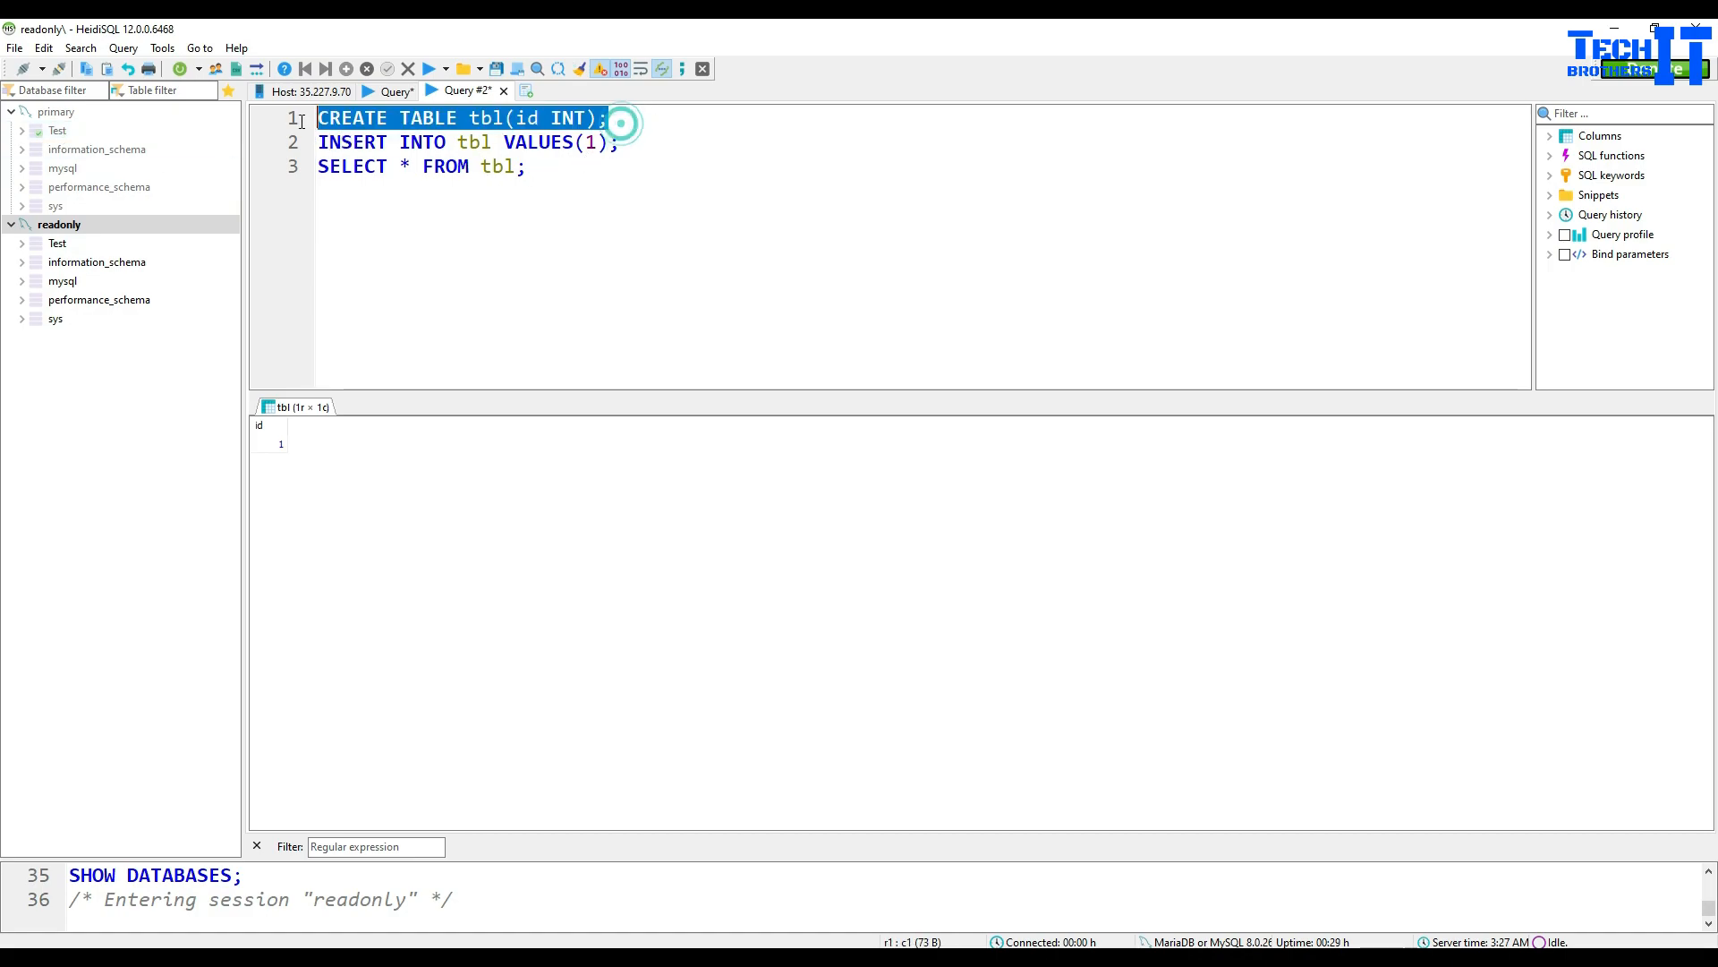
key("Delete")
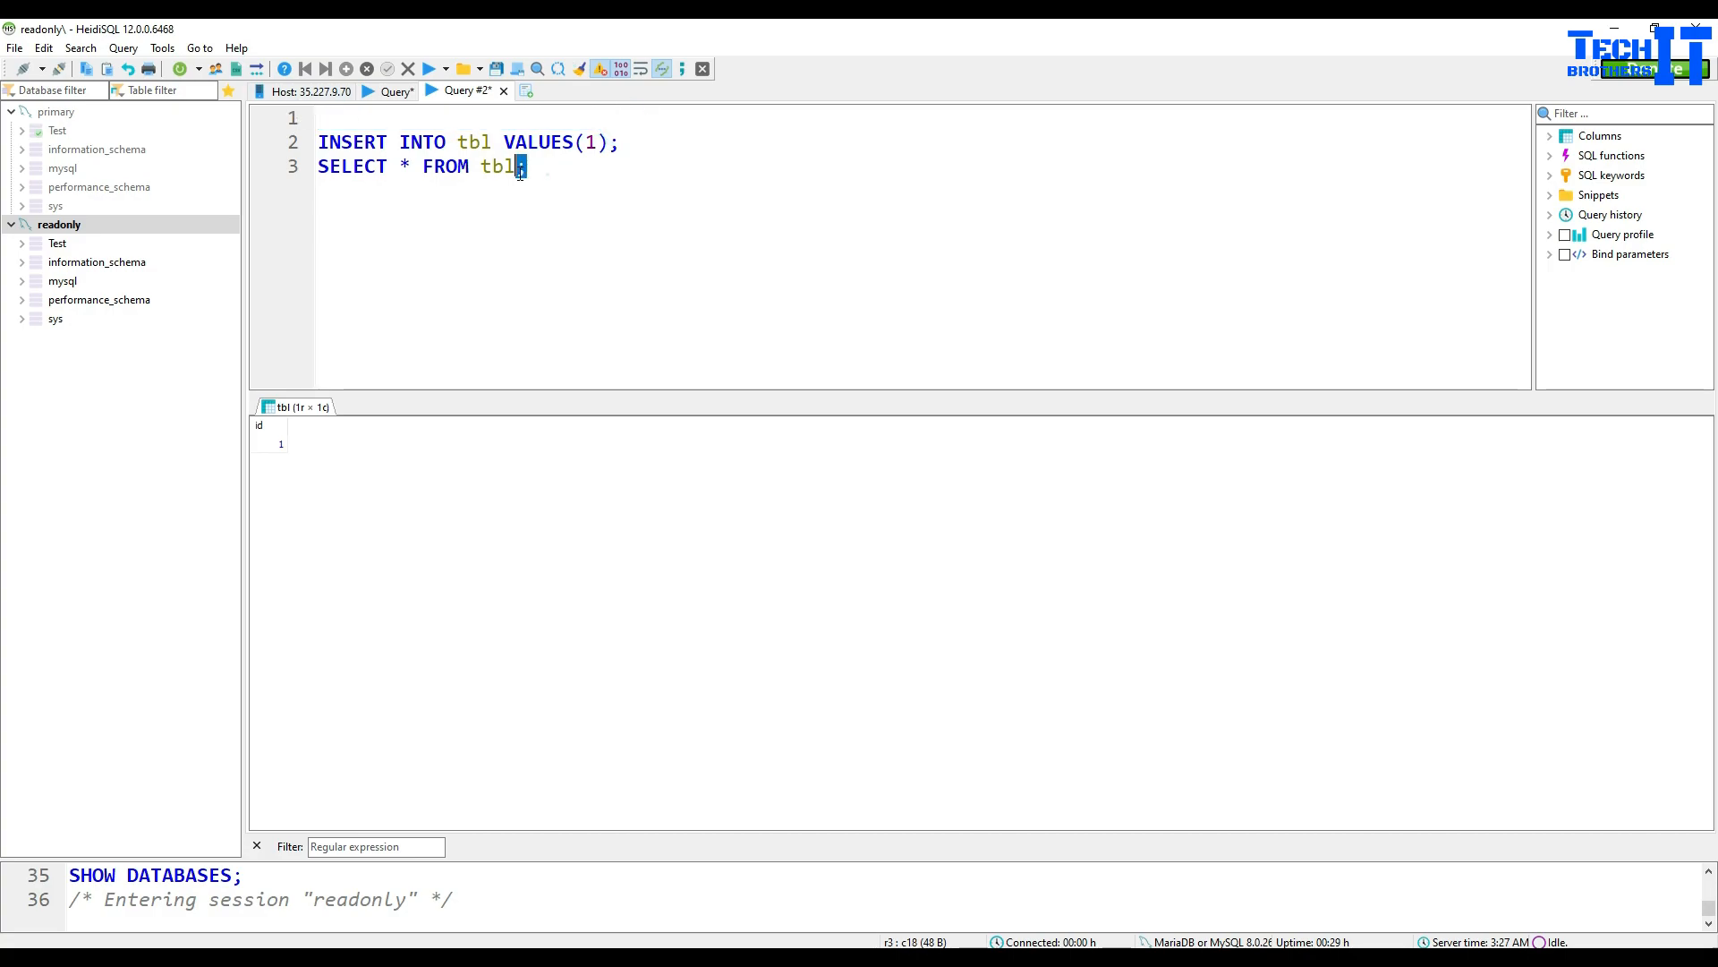
left_click_drag(532, 166, 318, 165)
key("Delete")
left_click(596, 142)
type("00")
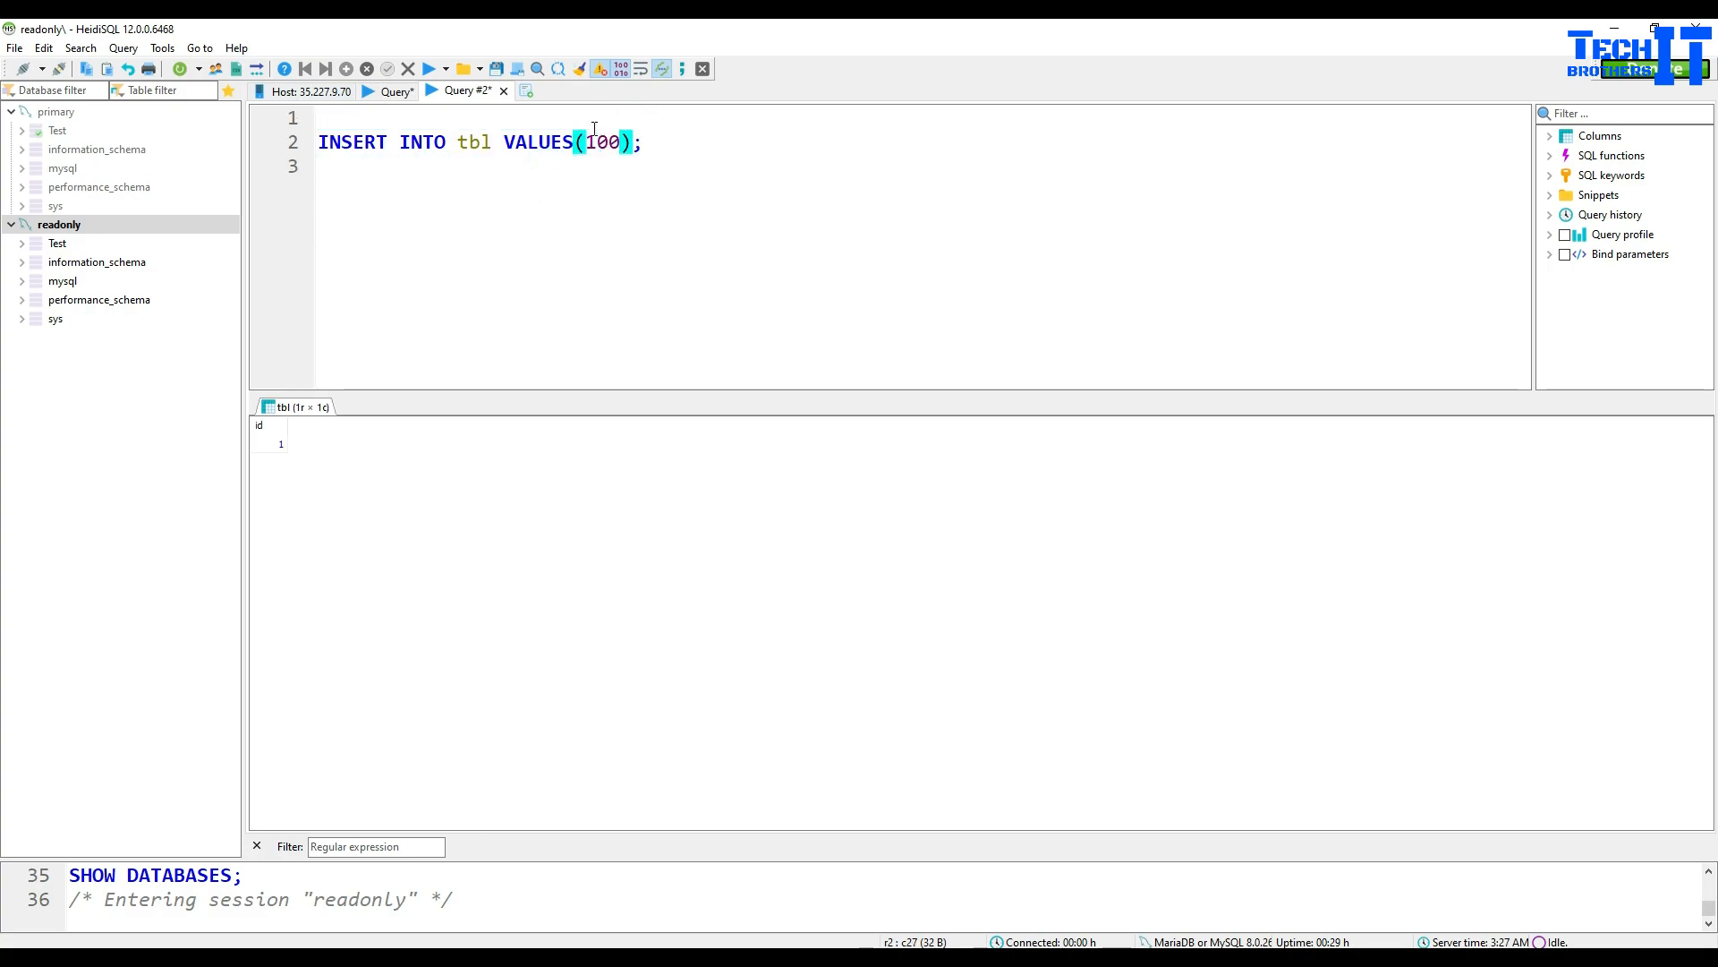
left_click(600, 205)
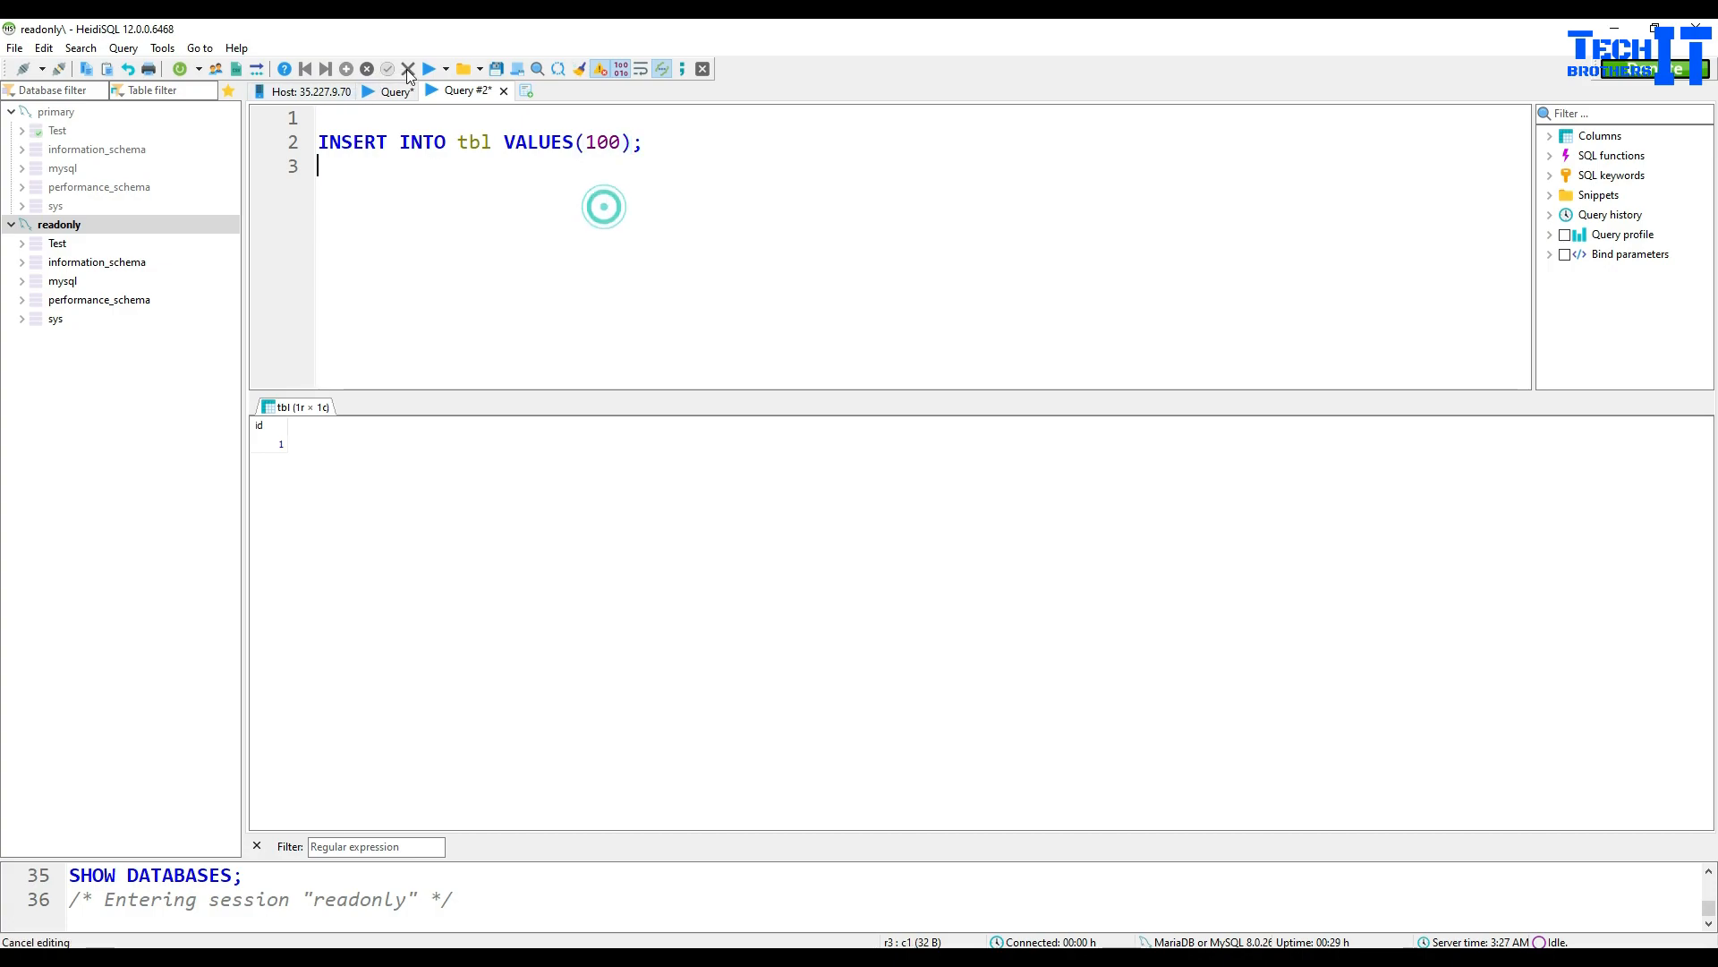
Step: Run INSERT INTO tbl VALUES(100) against the Test database of the primary session
left_click(426, 70)
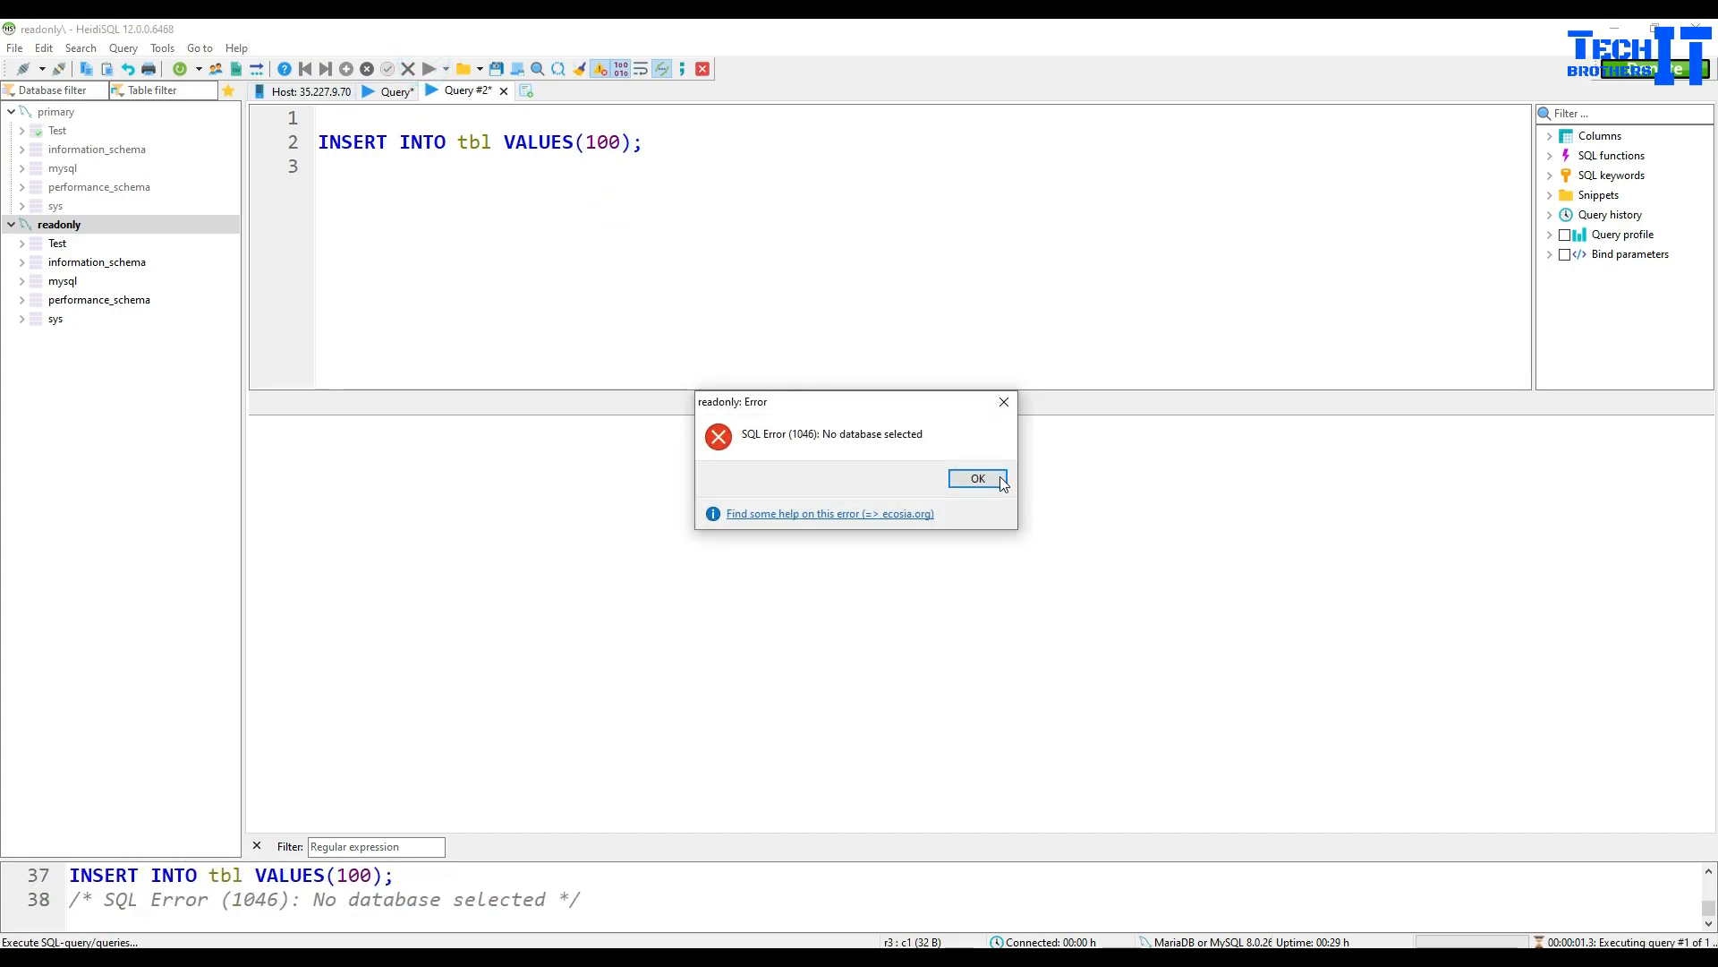
left_click(994, 480)
left_click(65, 131)
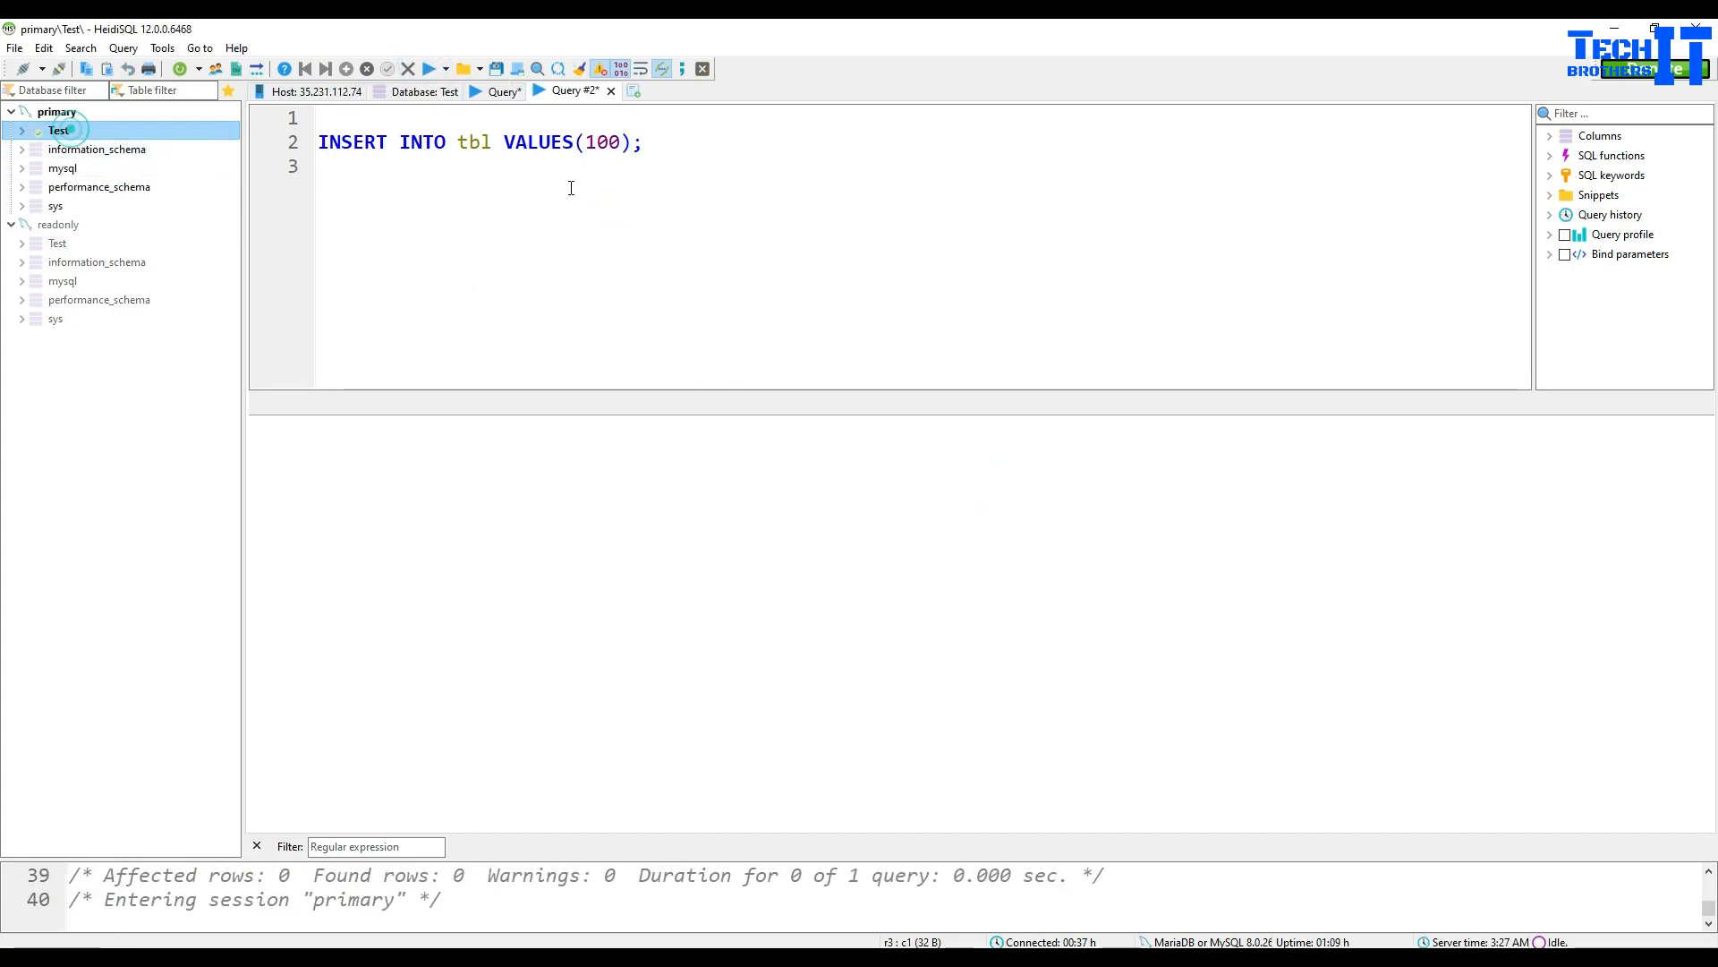
left_click(727, 142)
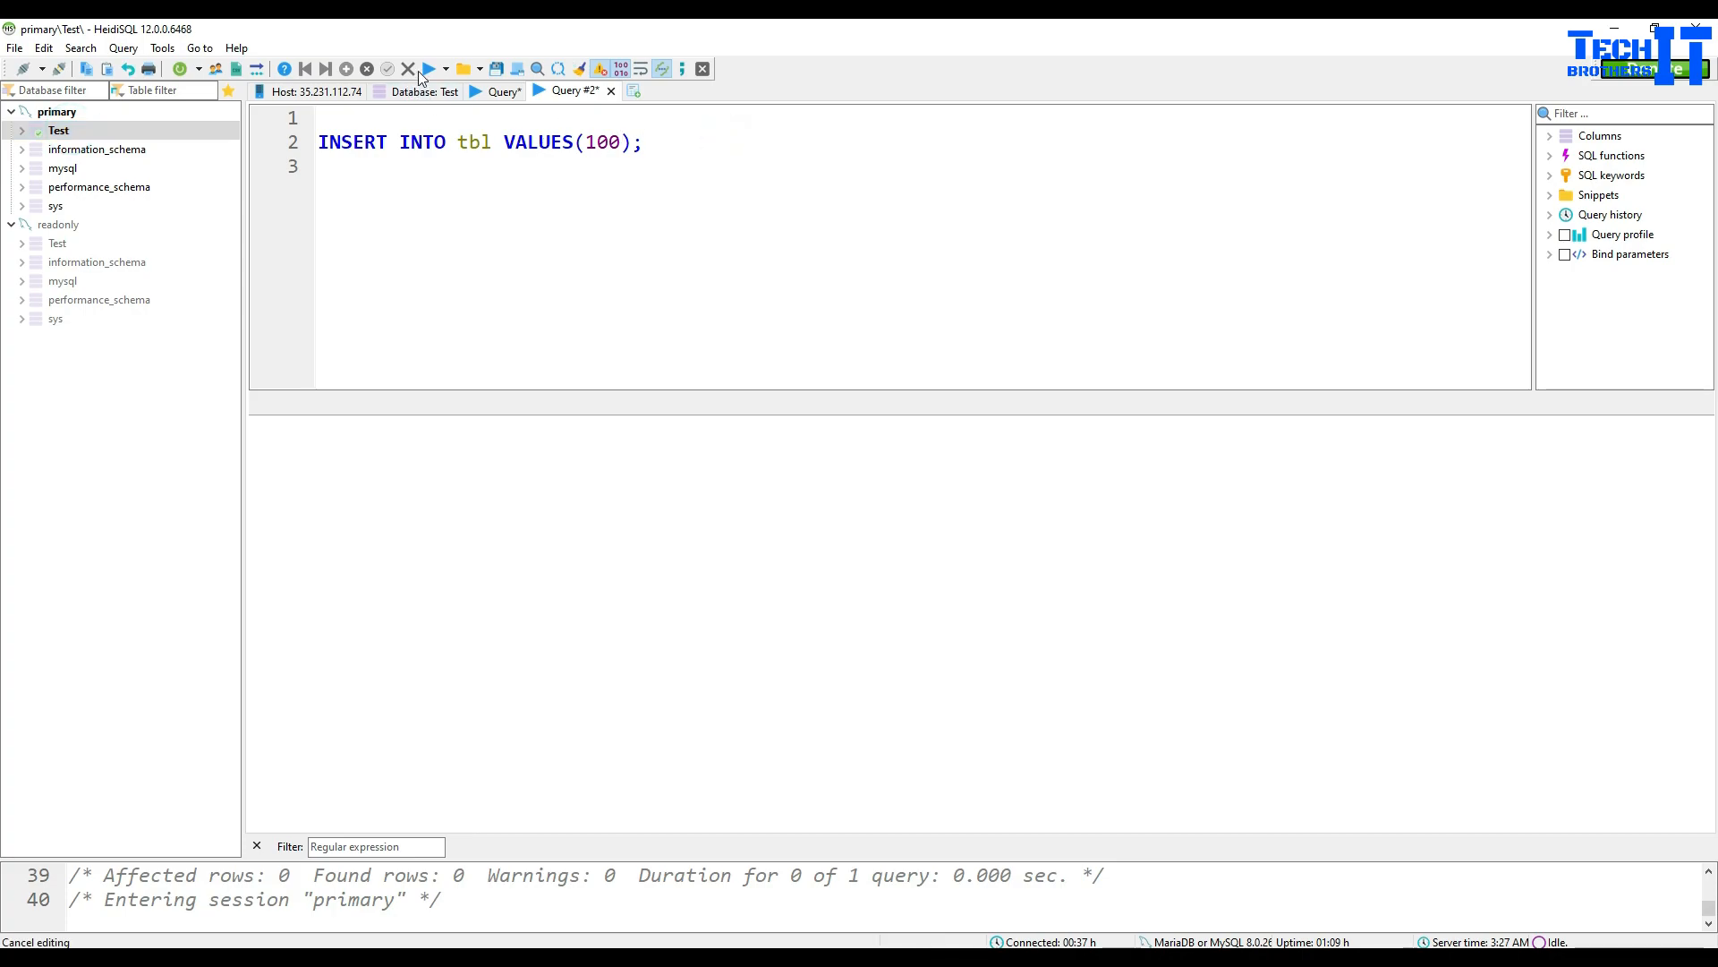
left_click(428, 69)
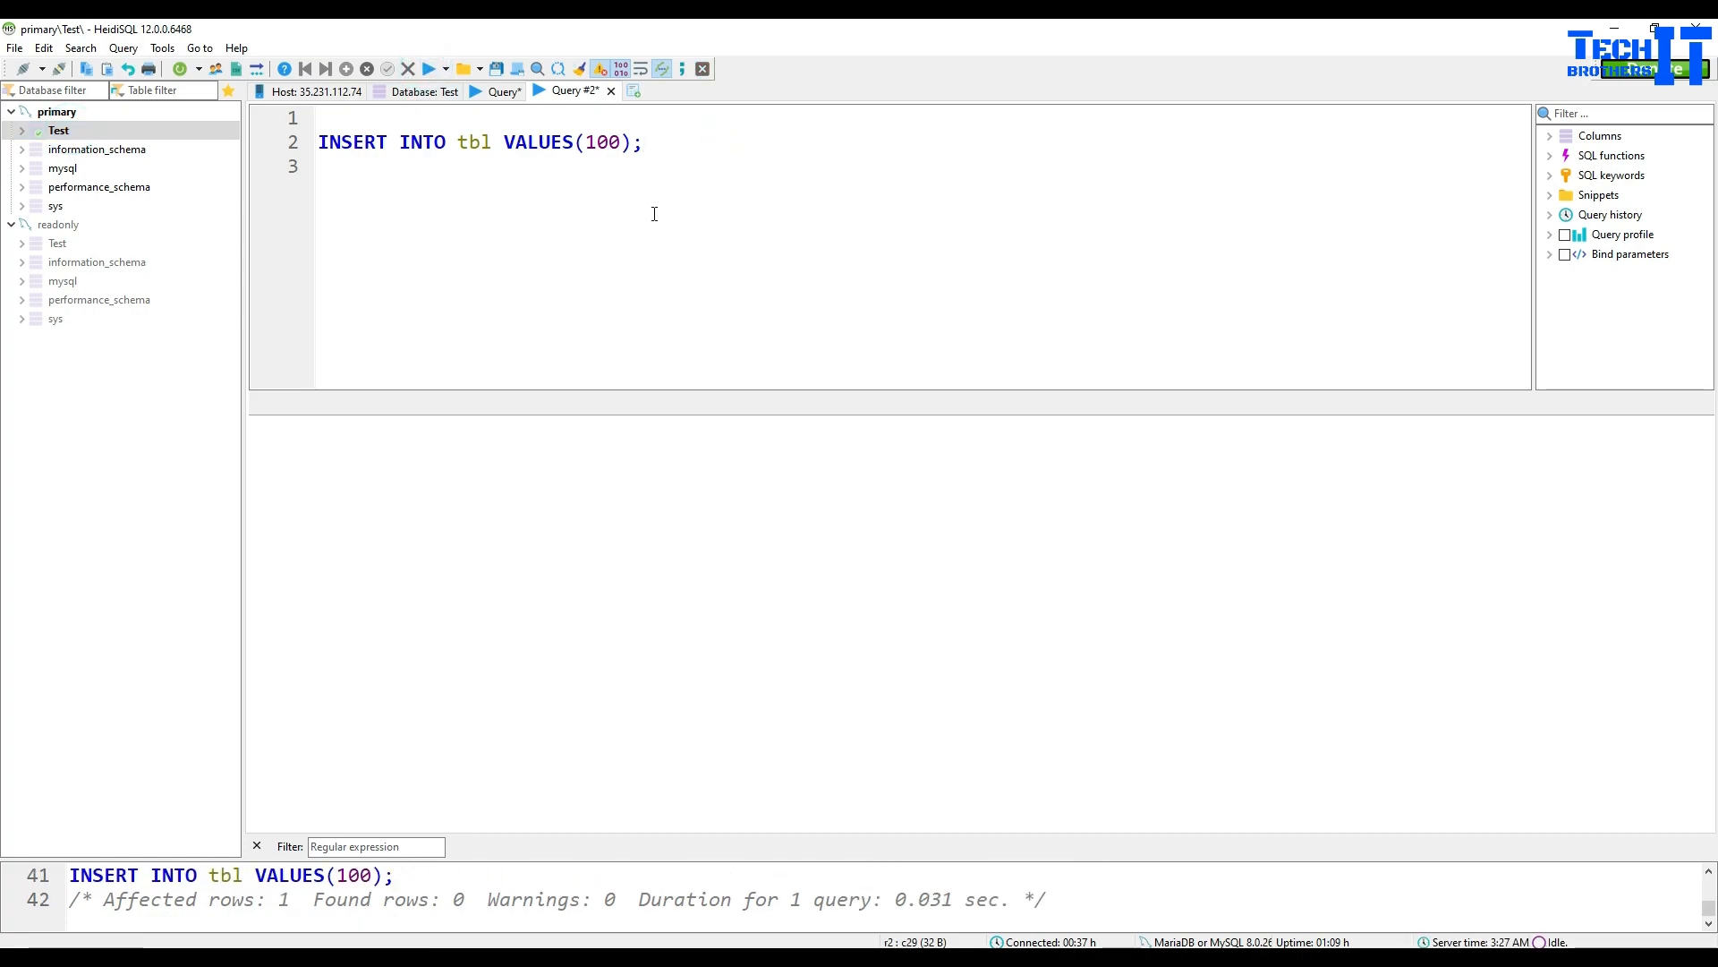
Step: Open a new query on the primary session's Test database and run SELECT * FROM tbl; there
left_click(79, 136)
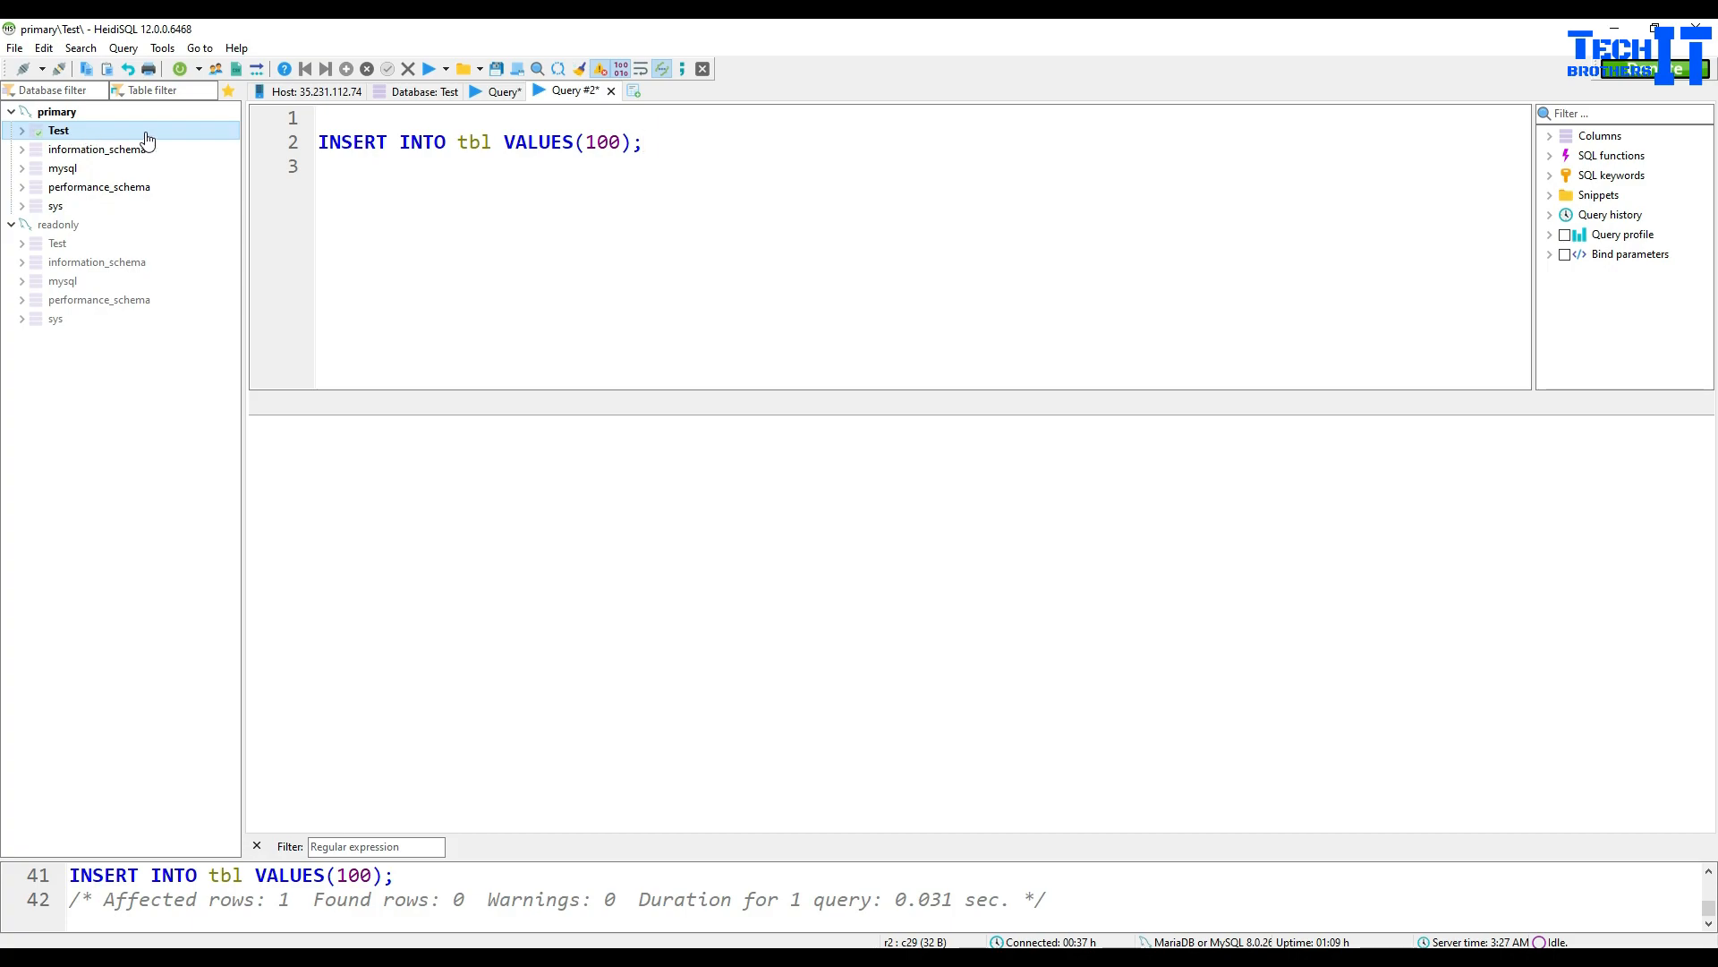
left_click(634, 91)
left_click(676, 169)
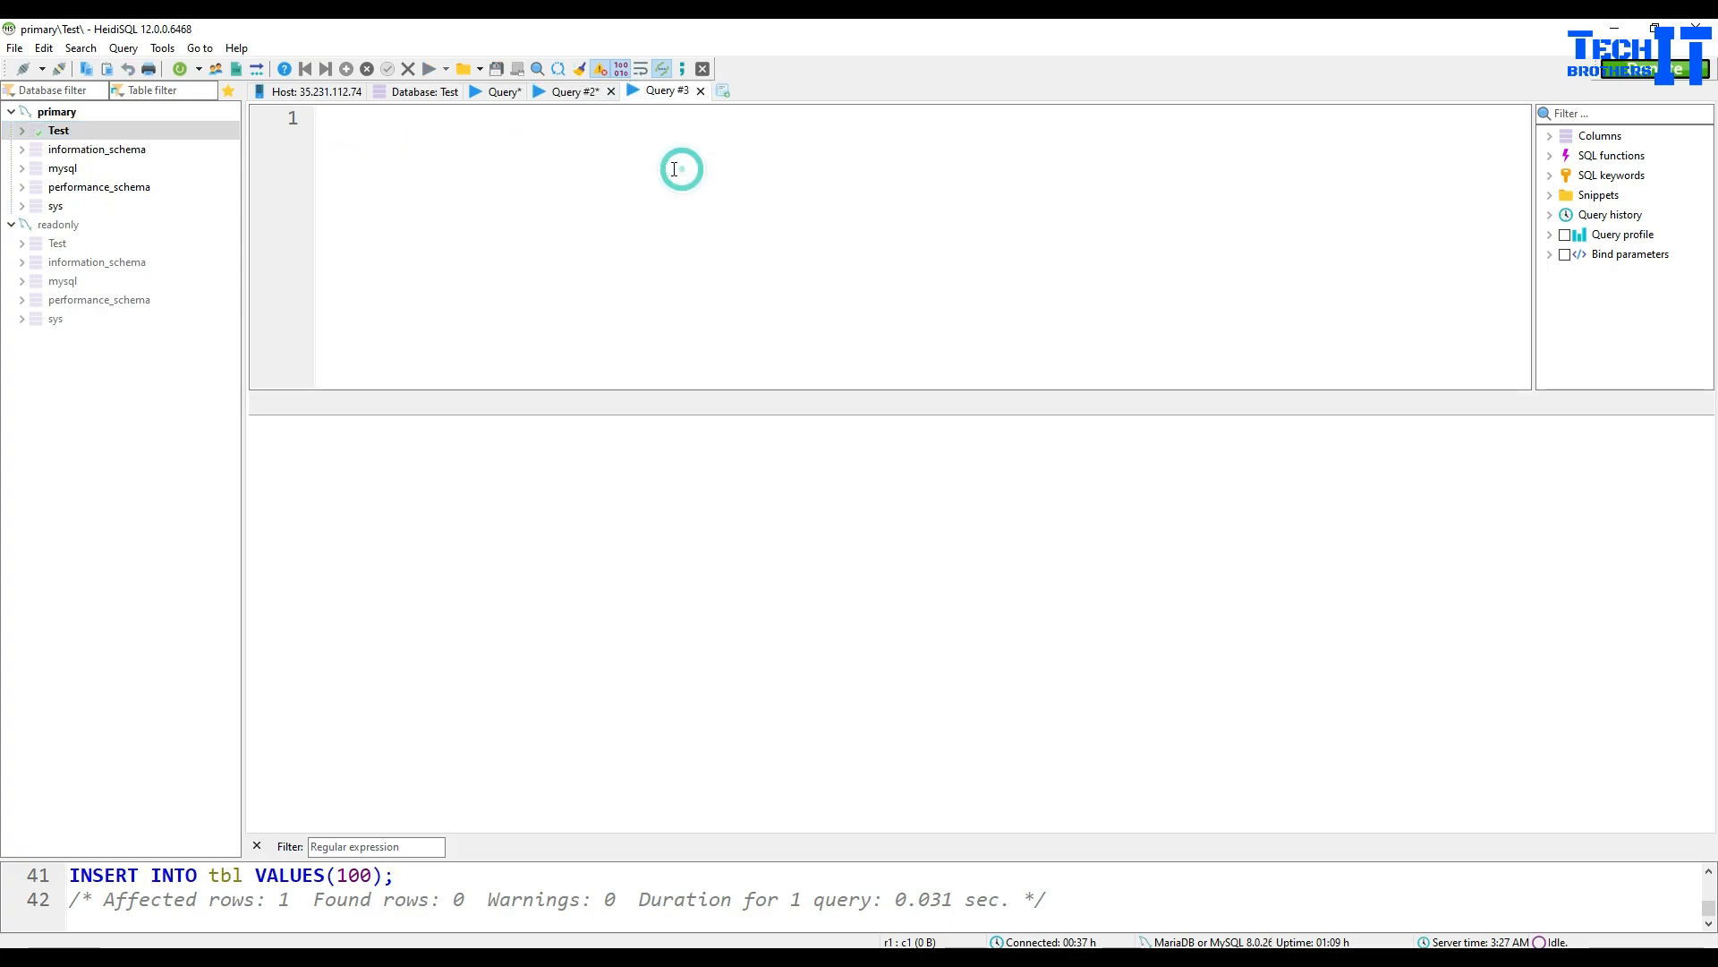
type("SELECT * FROM")
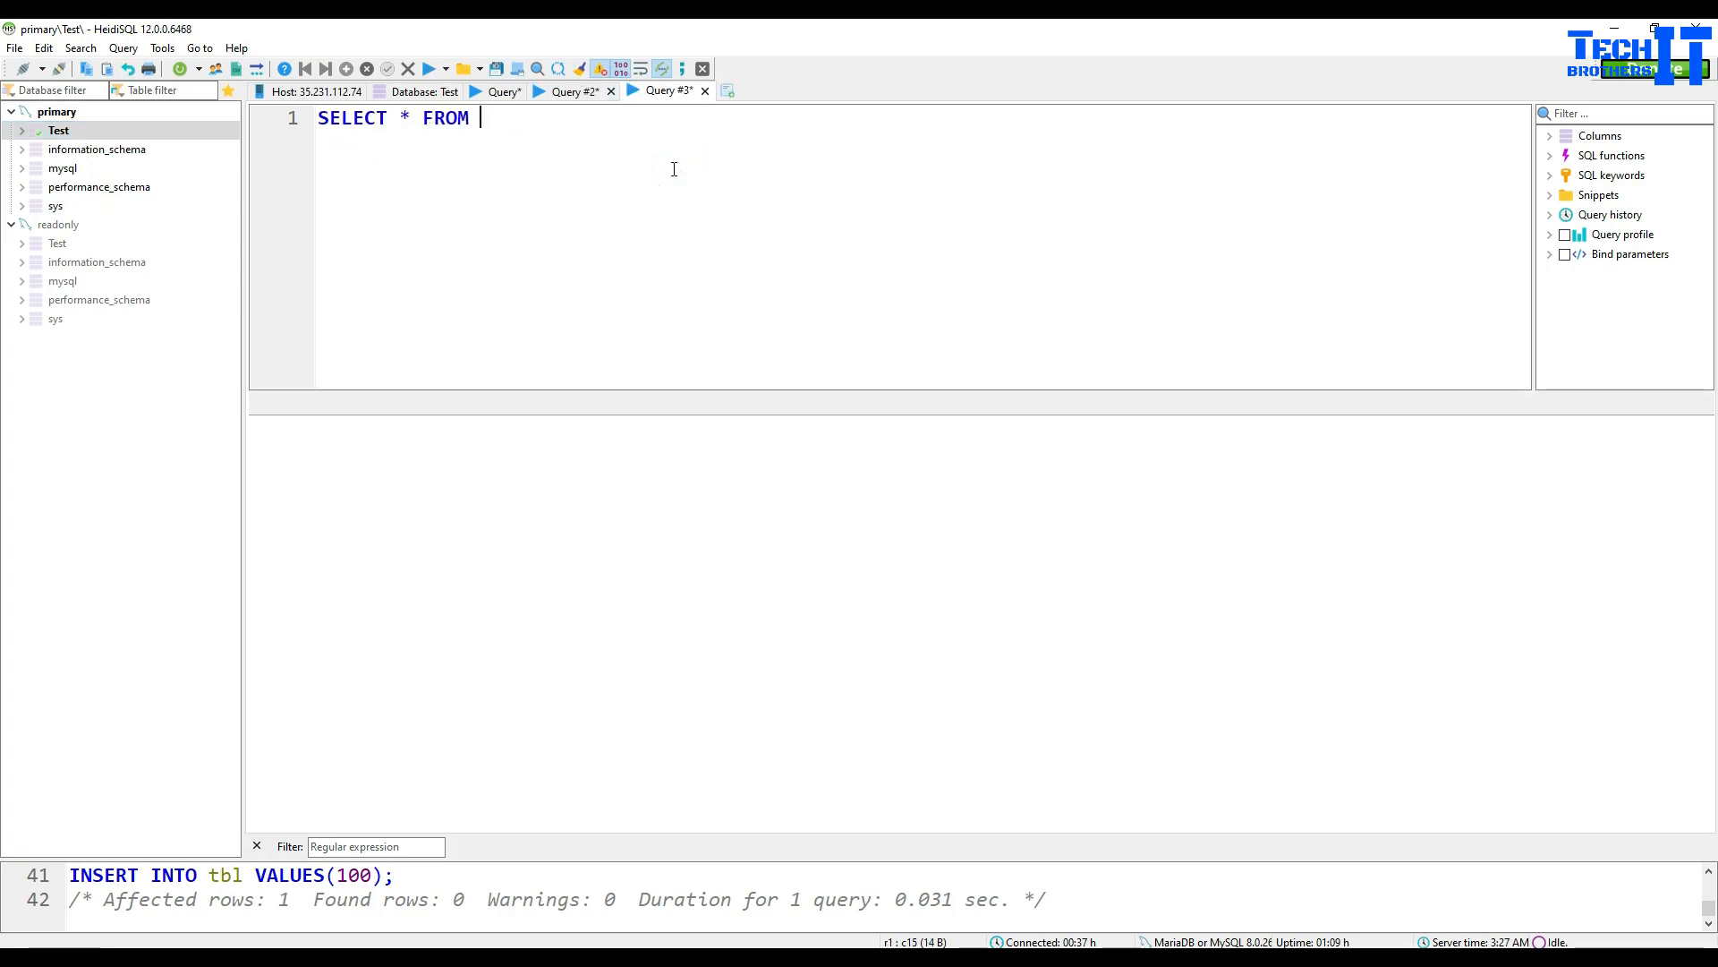
left_click(571, 90)
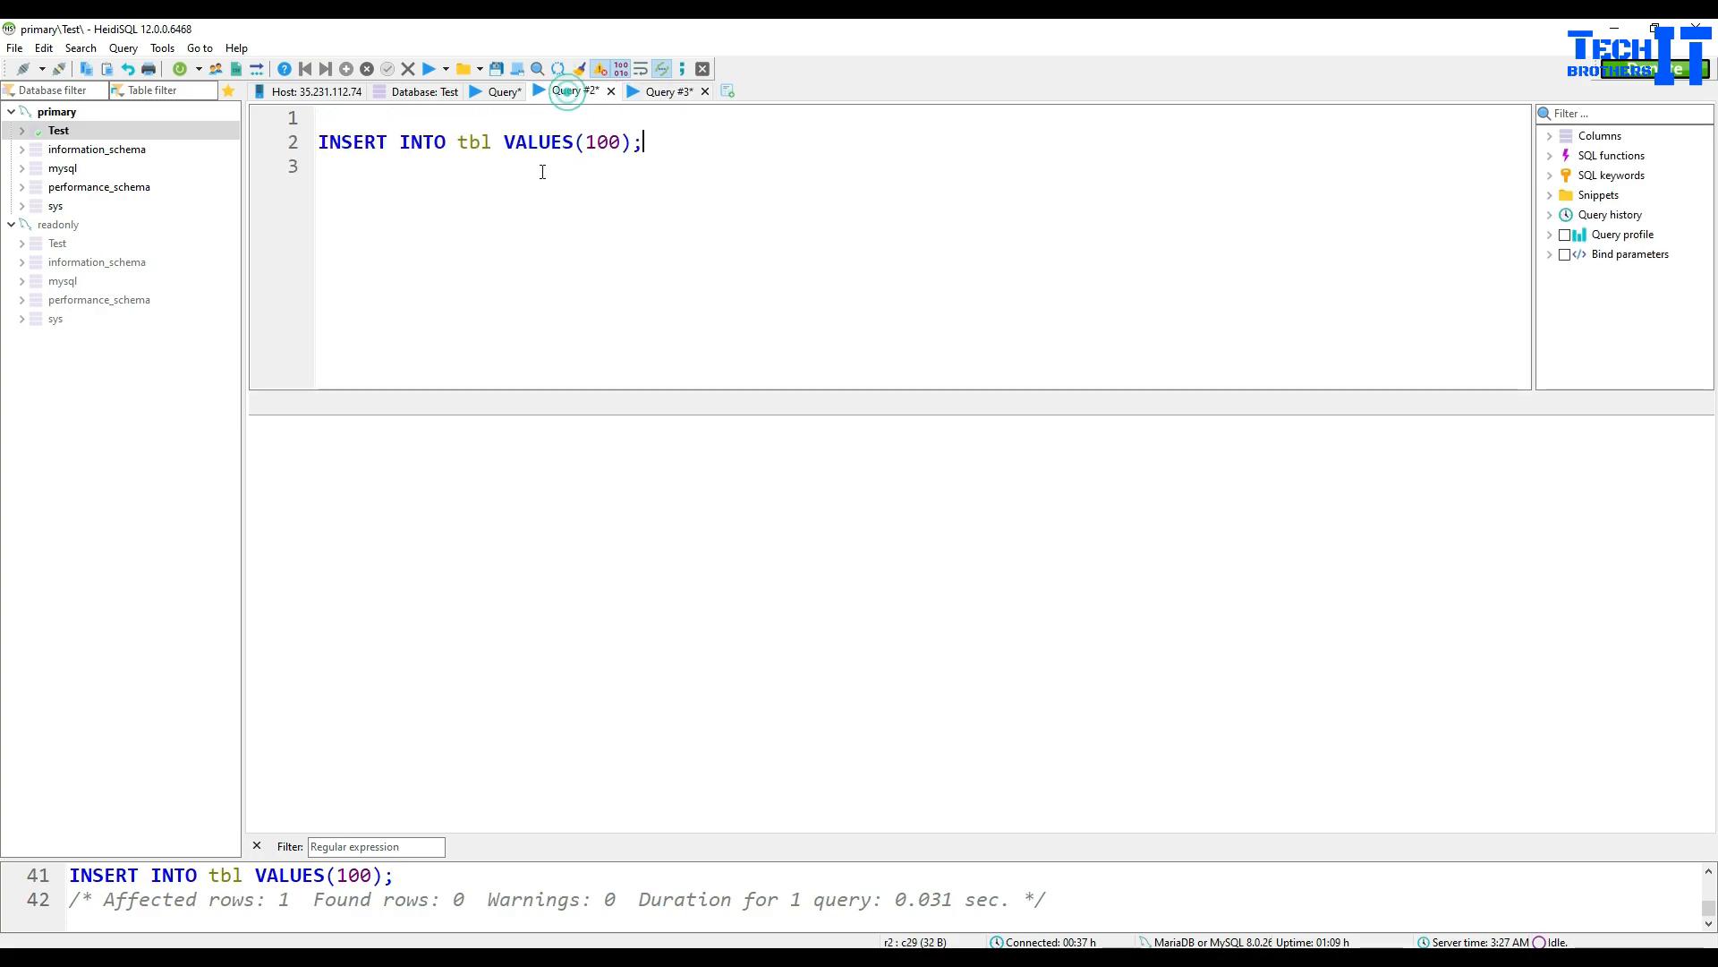
double_click(477, 142)
right_click(477, 142)
left_click(546, 251)
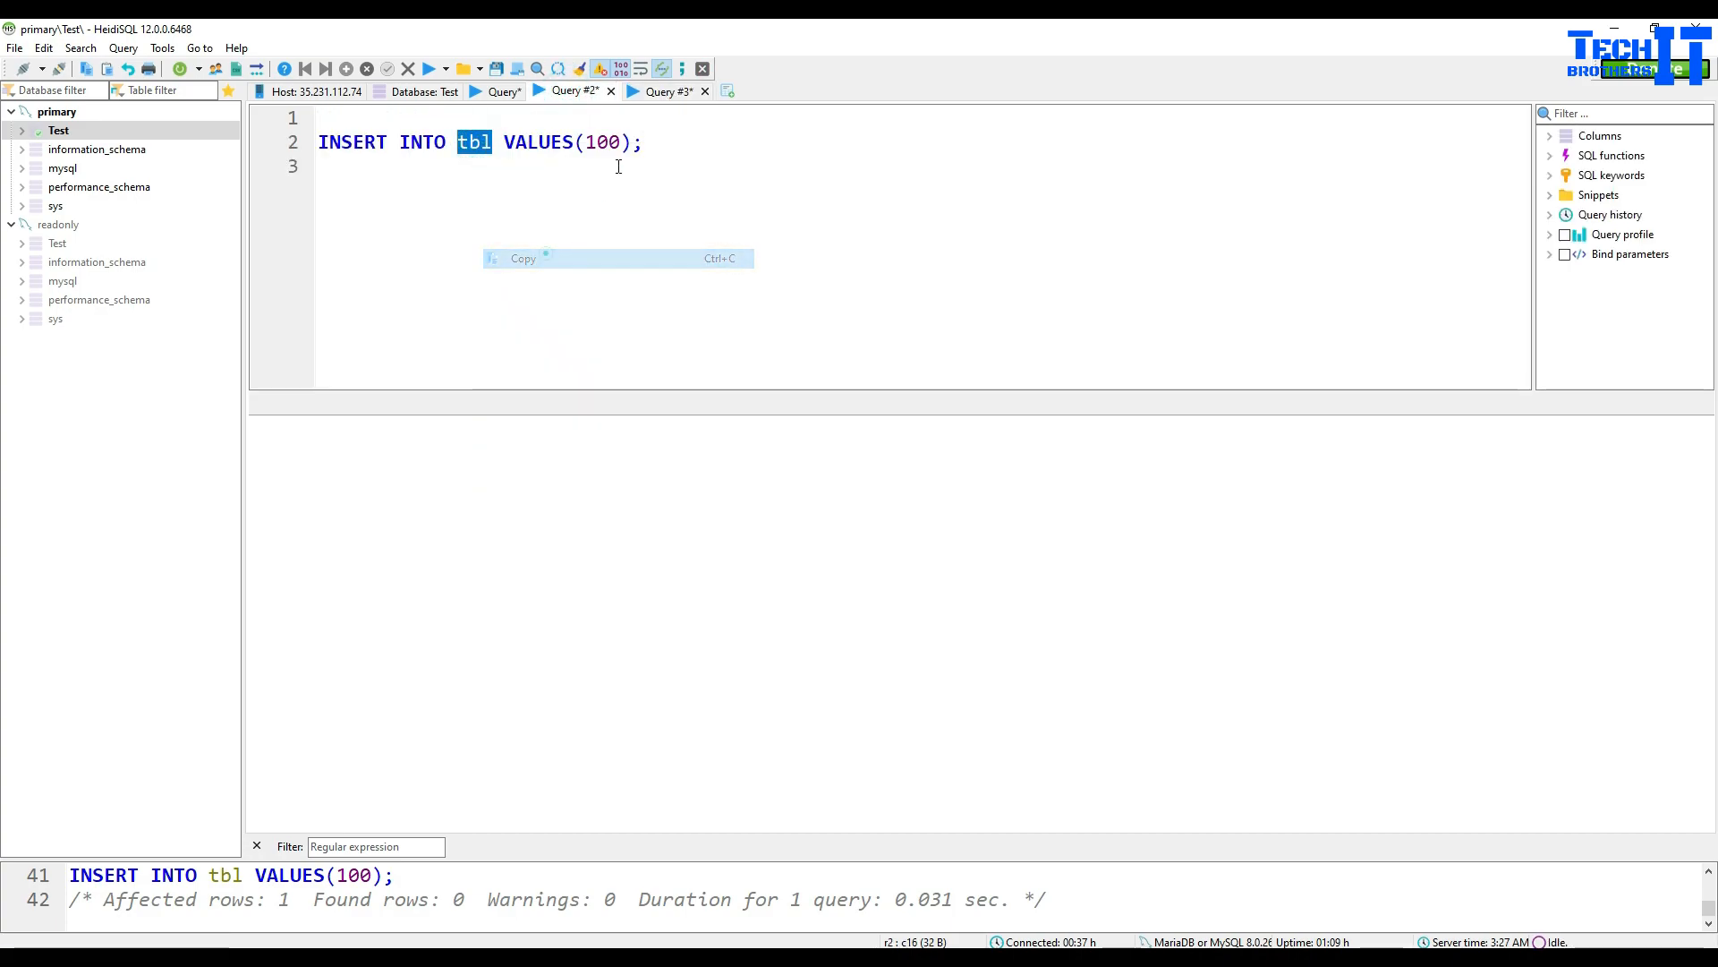
left_click(672, 93)
key("ctrl+v")
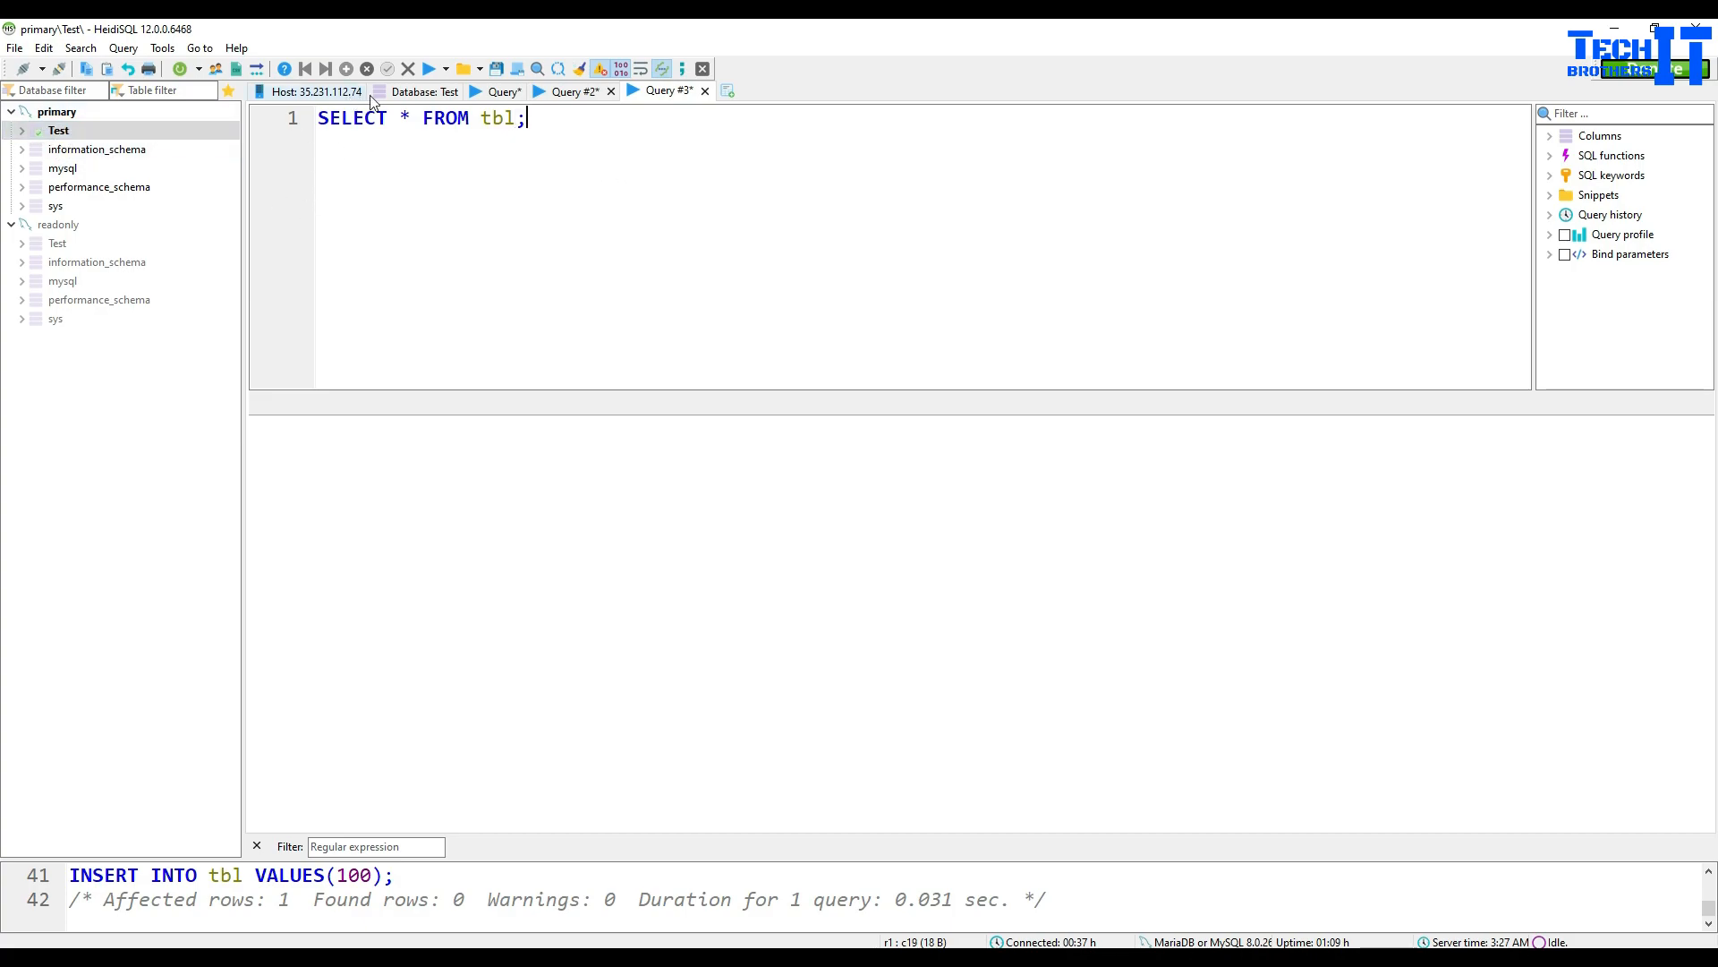
left_click(428, 69)
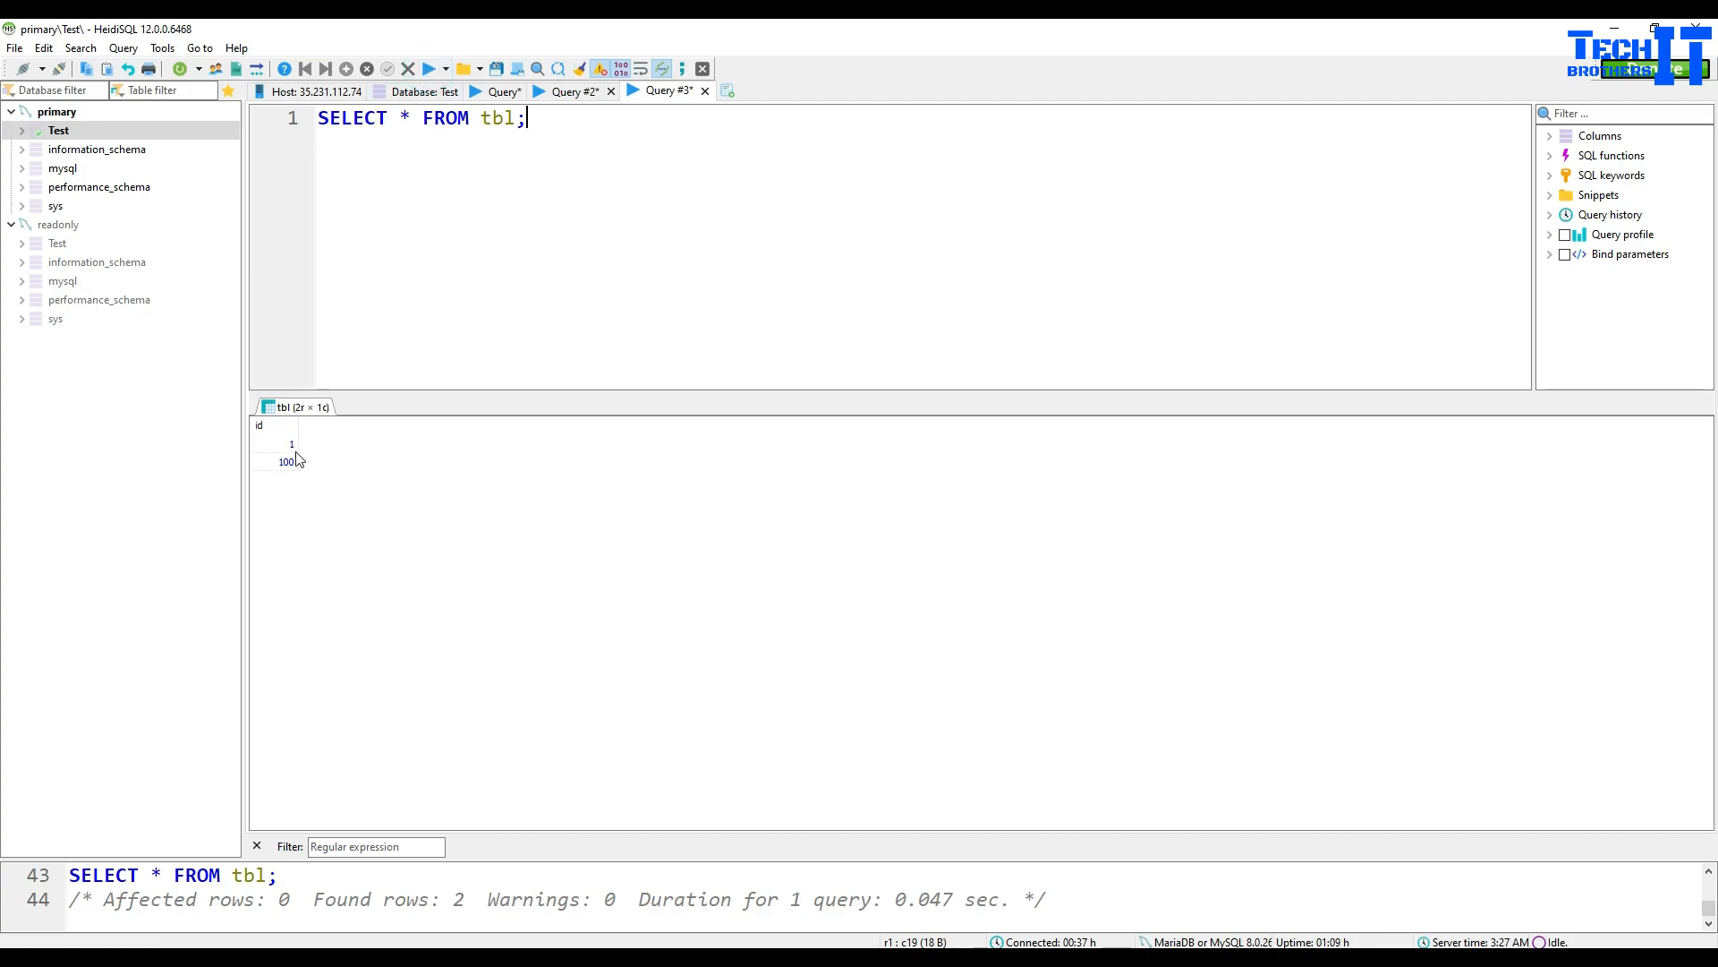
Step: Copy the SELECT * FROM tbl; statement into a new query on the readonly session's Test database, run it, and inspect the returned rows
left_click_drag(440, 131, 319, 119)
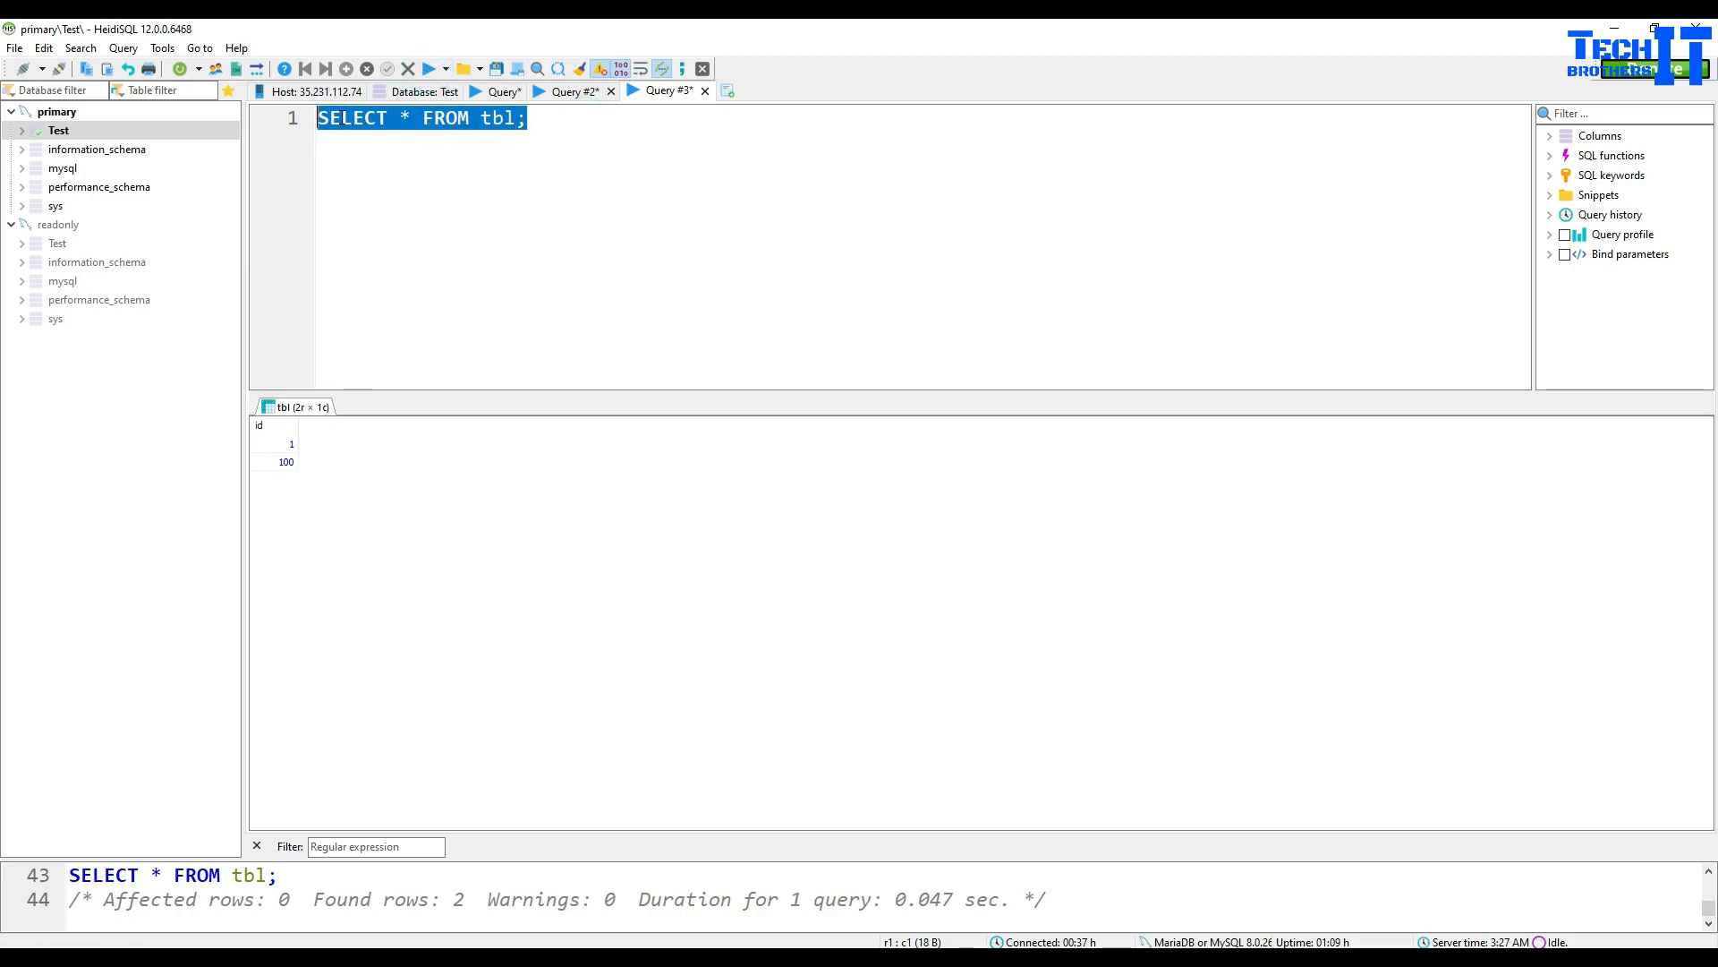
right_click(342, 117)
left_click(405, 235)
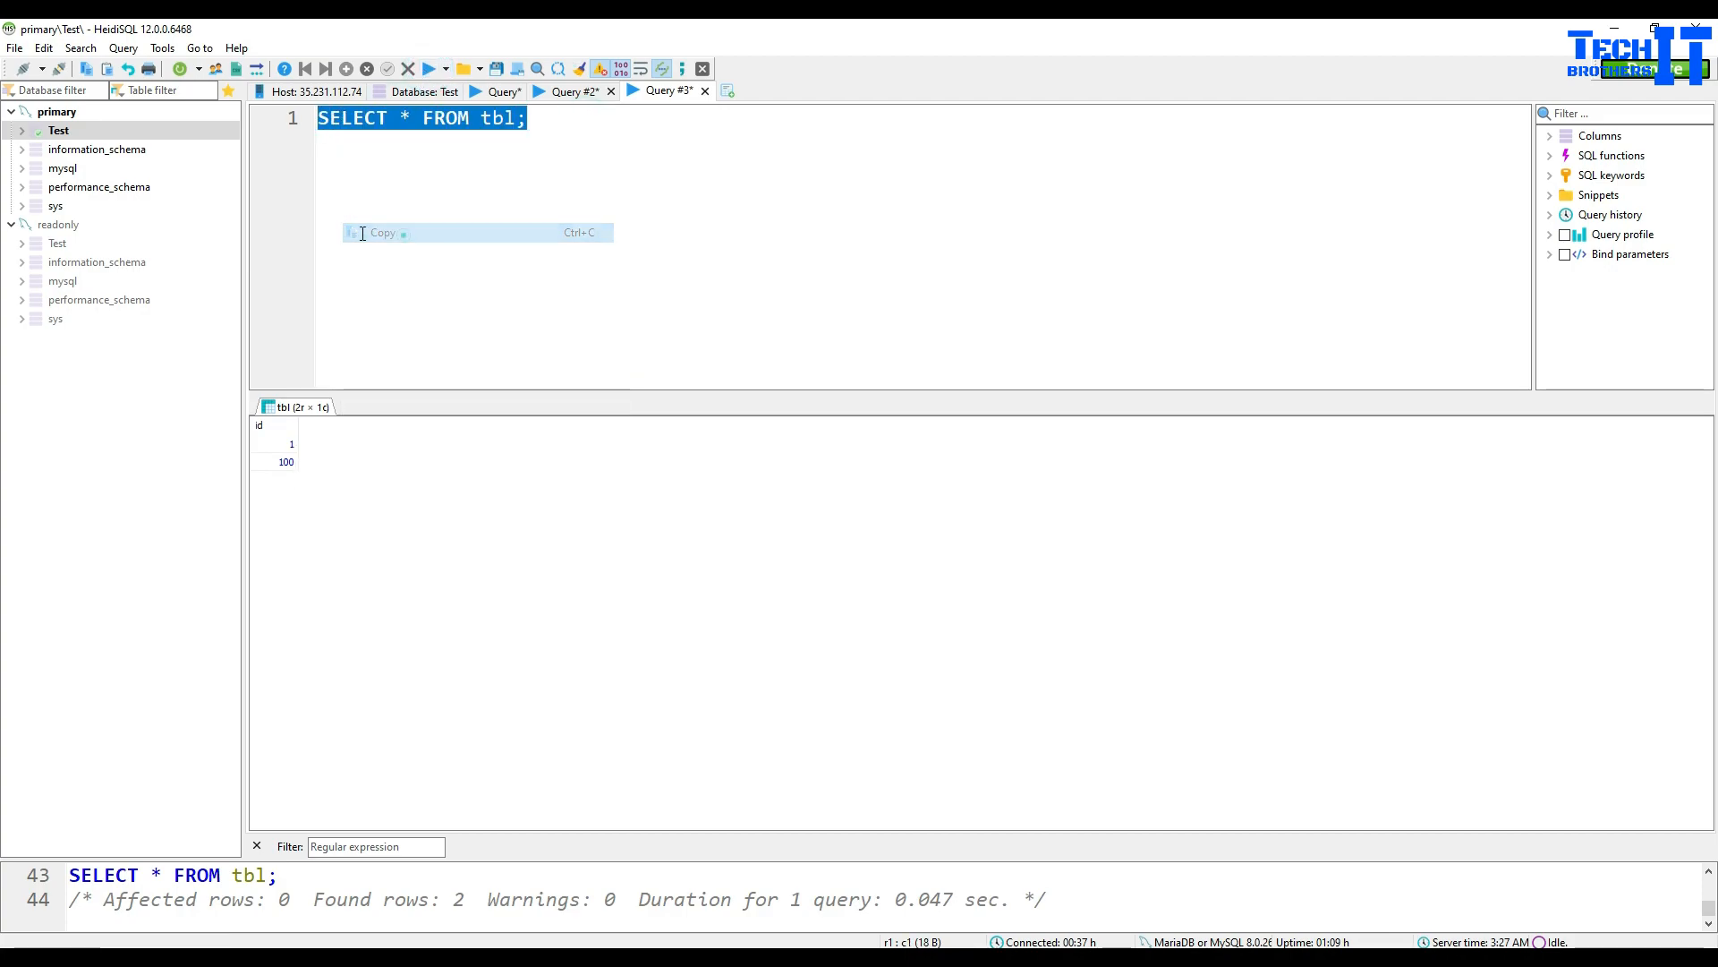
left_click(58, 243)
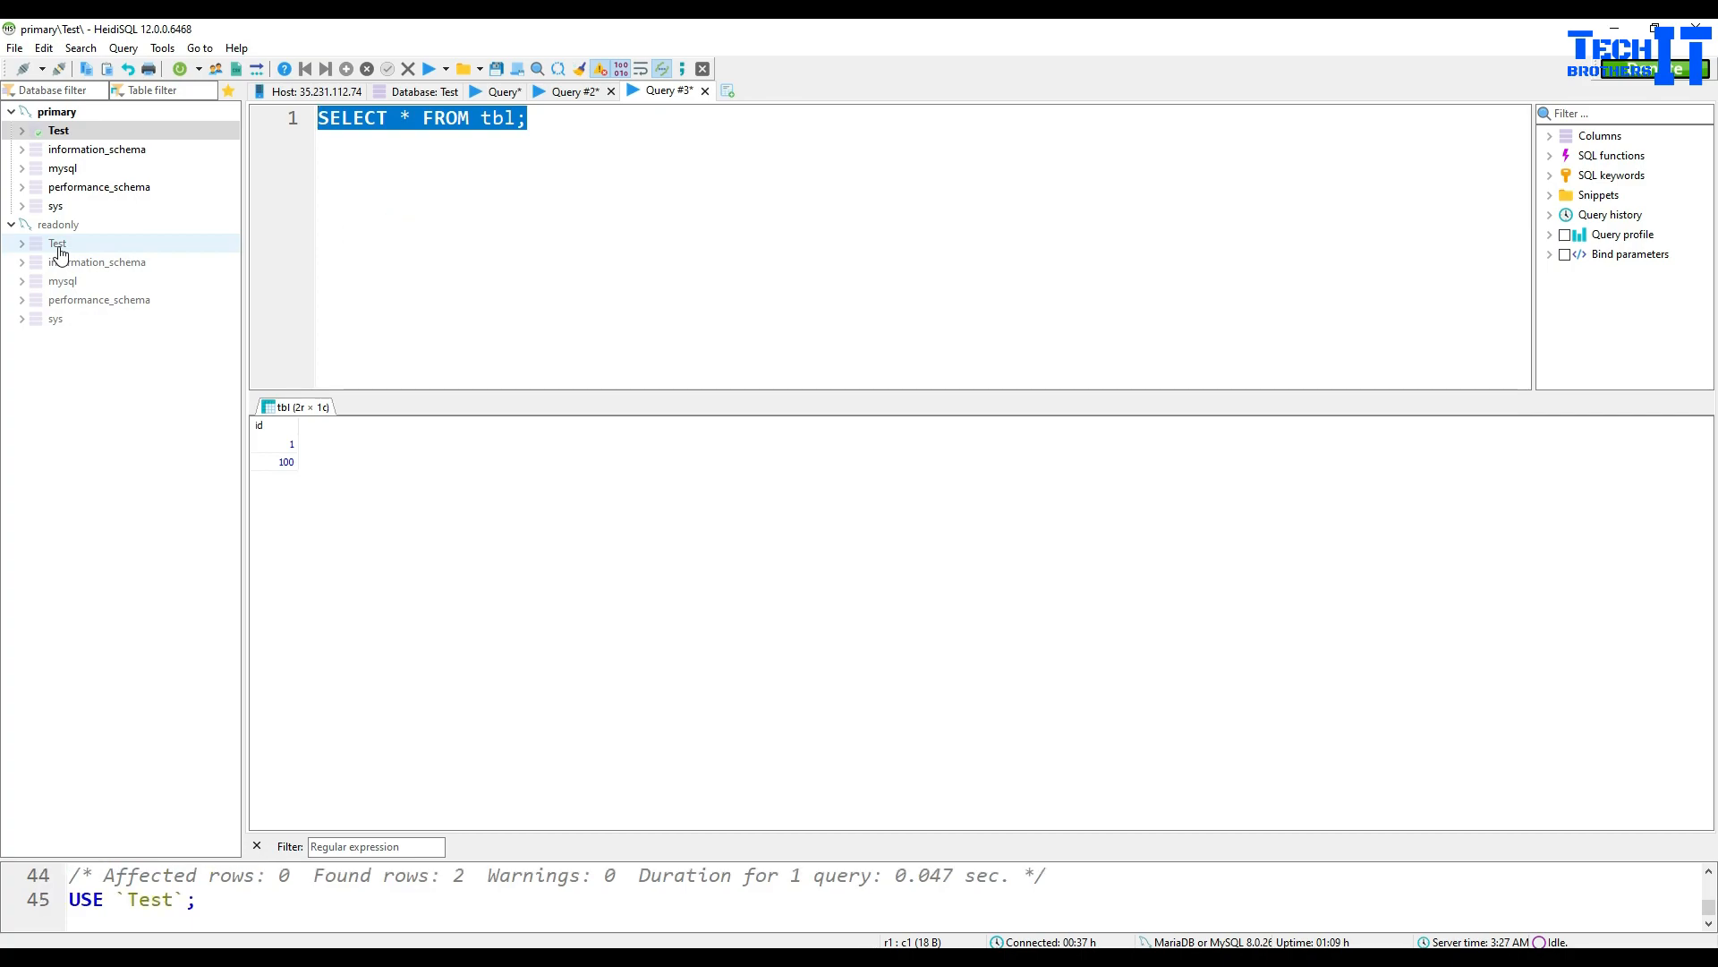
left_click(716, 91)
left_click(655, 207)
key("ctrl+v")
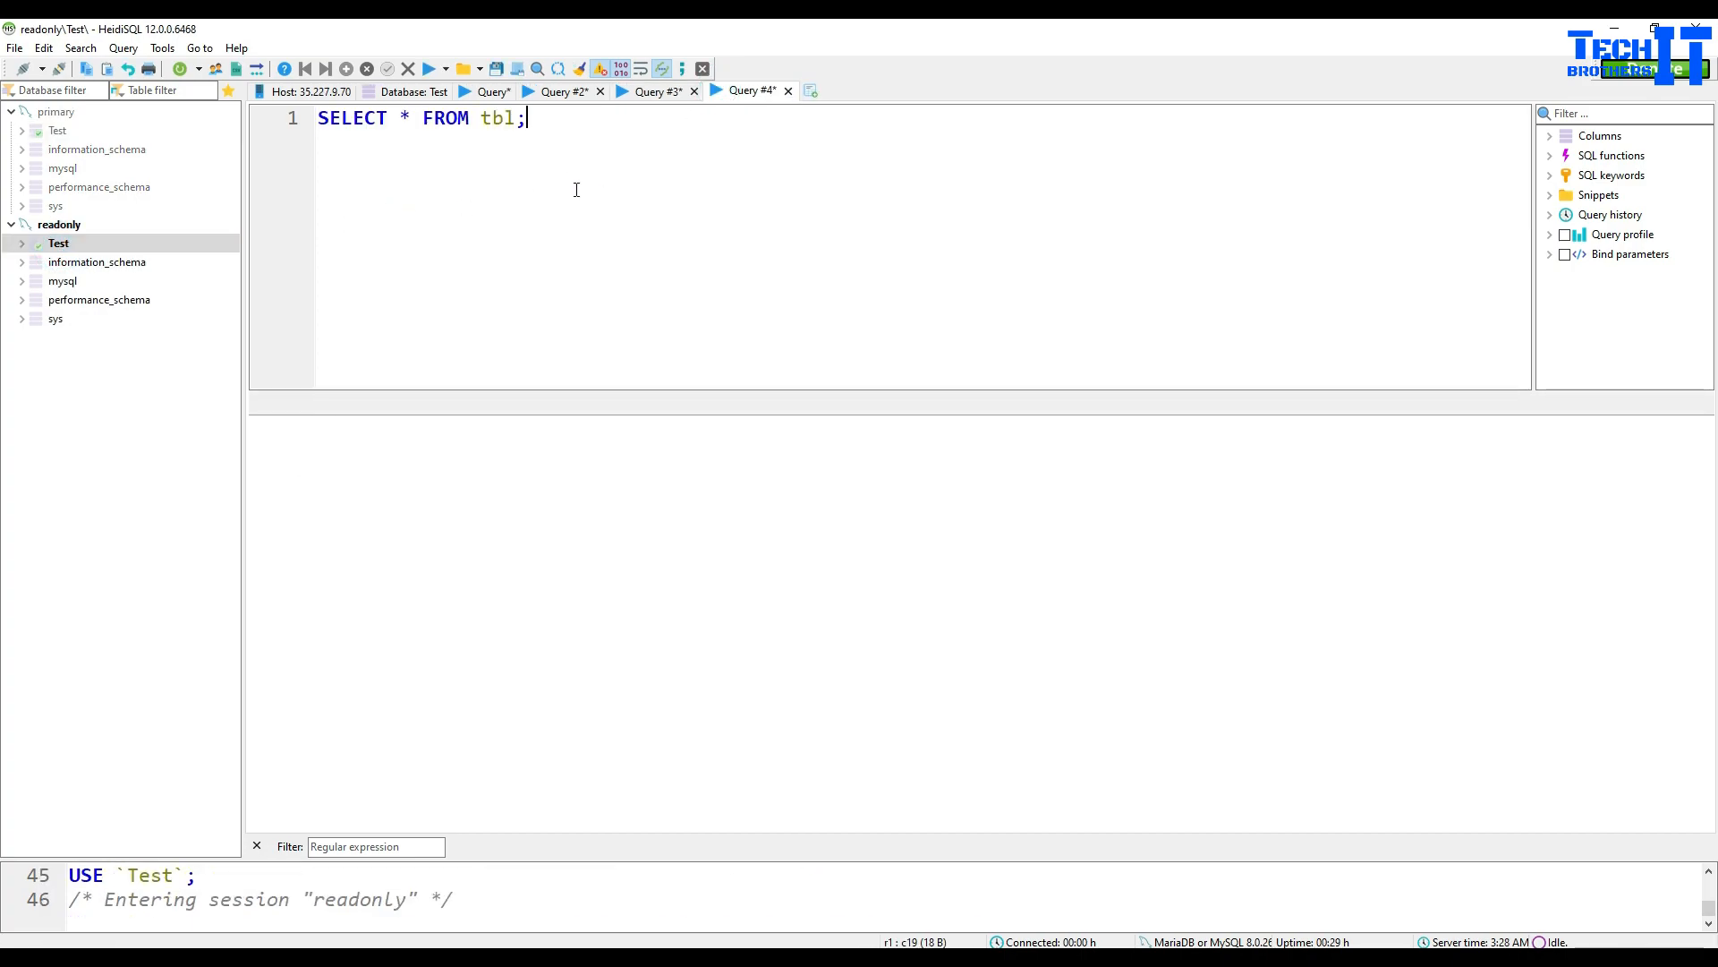
left_click(427, 69)
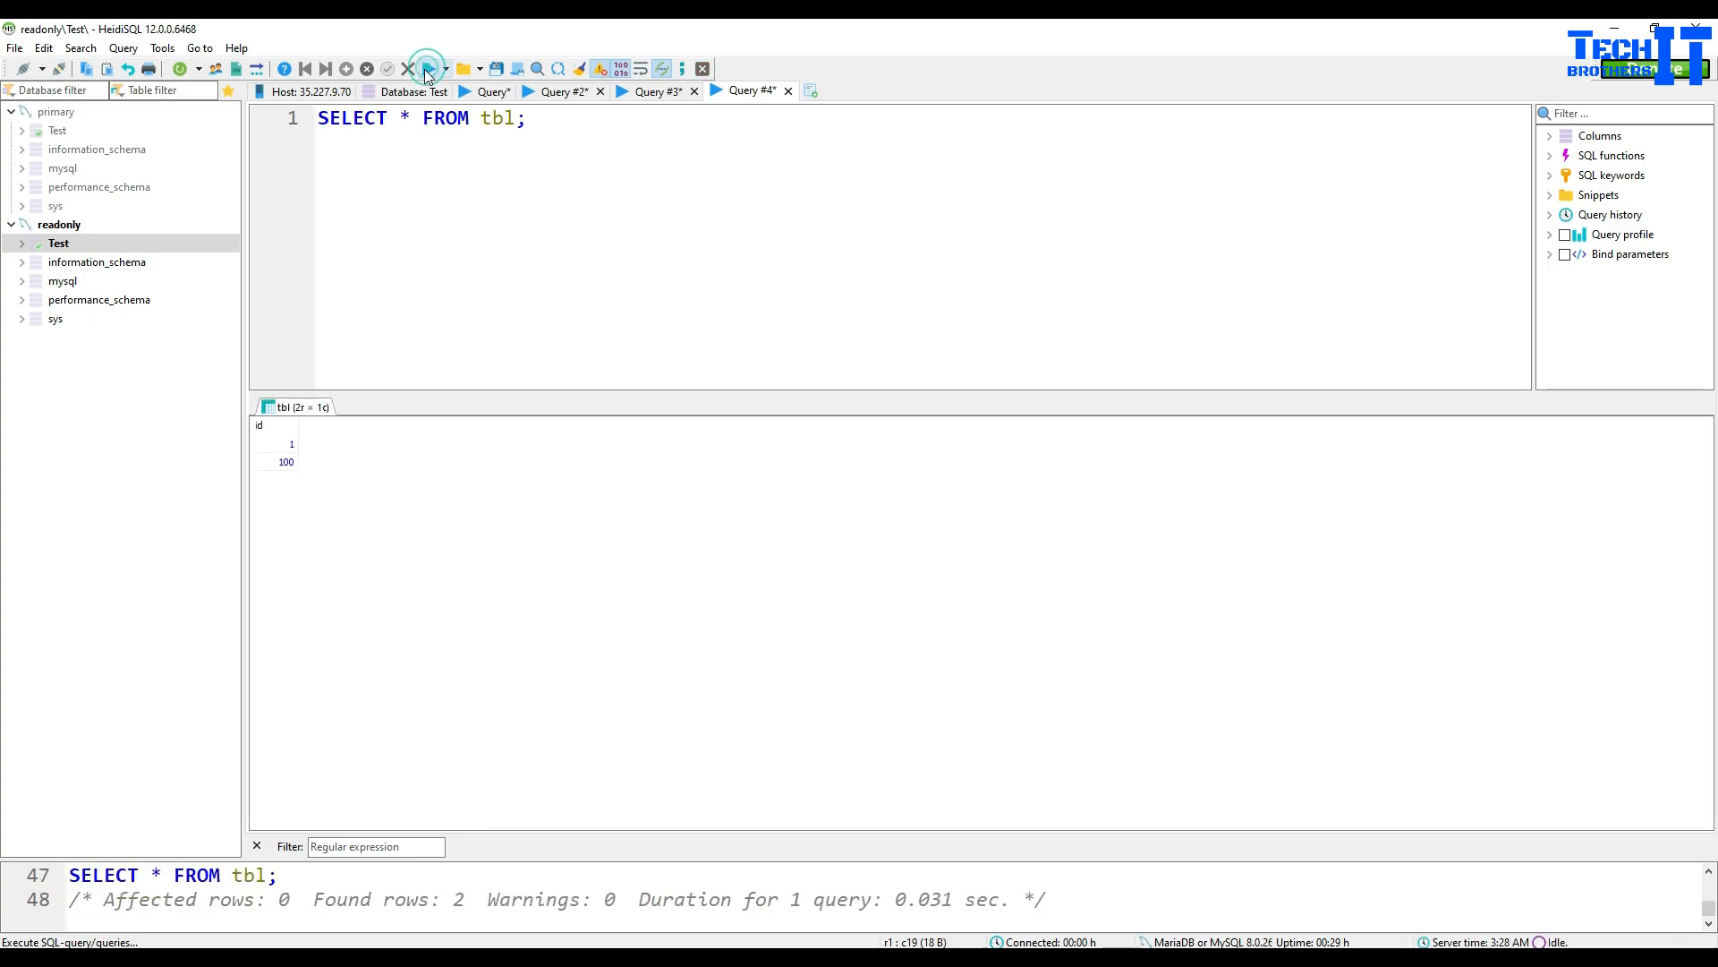
left_click(285, 427)
left_click(290, 462)
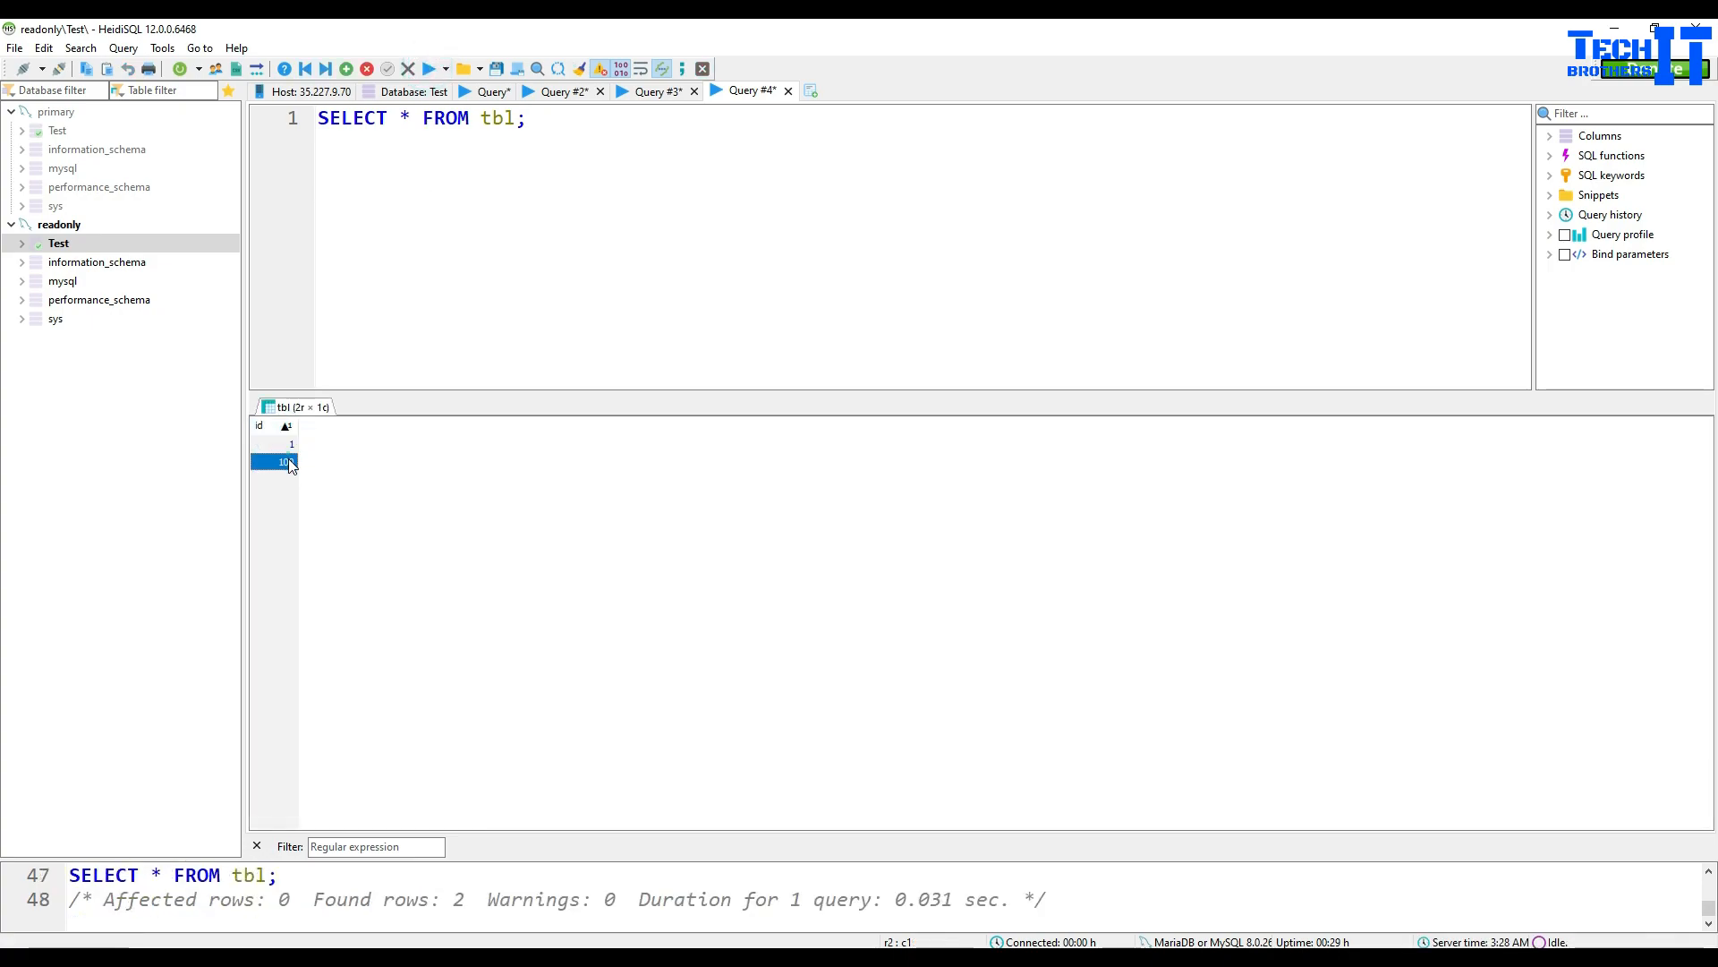
left_click(589, 221)
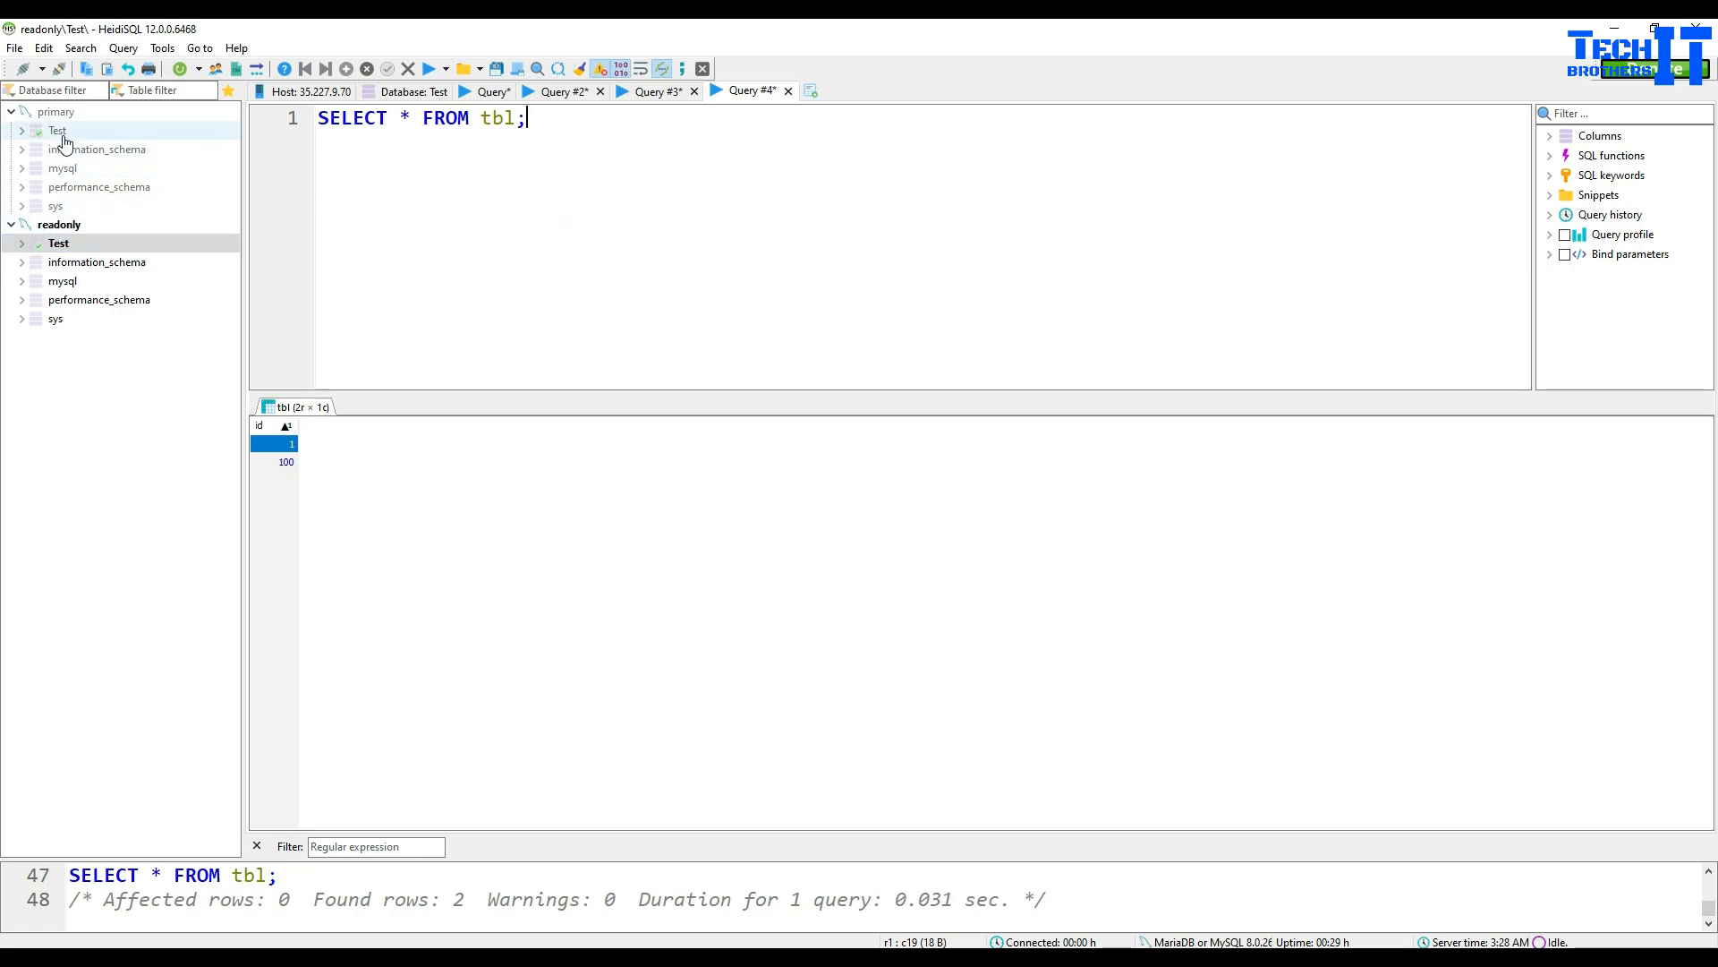
left_click(57, 248)
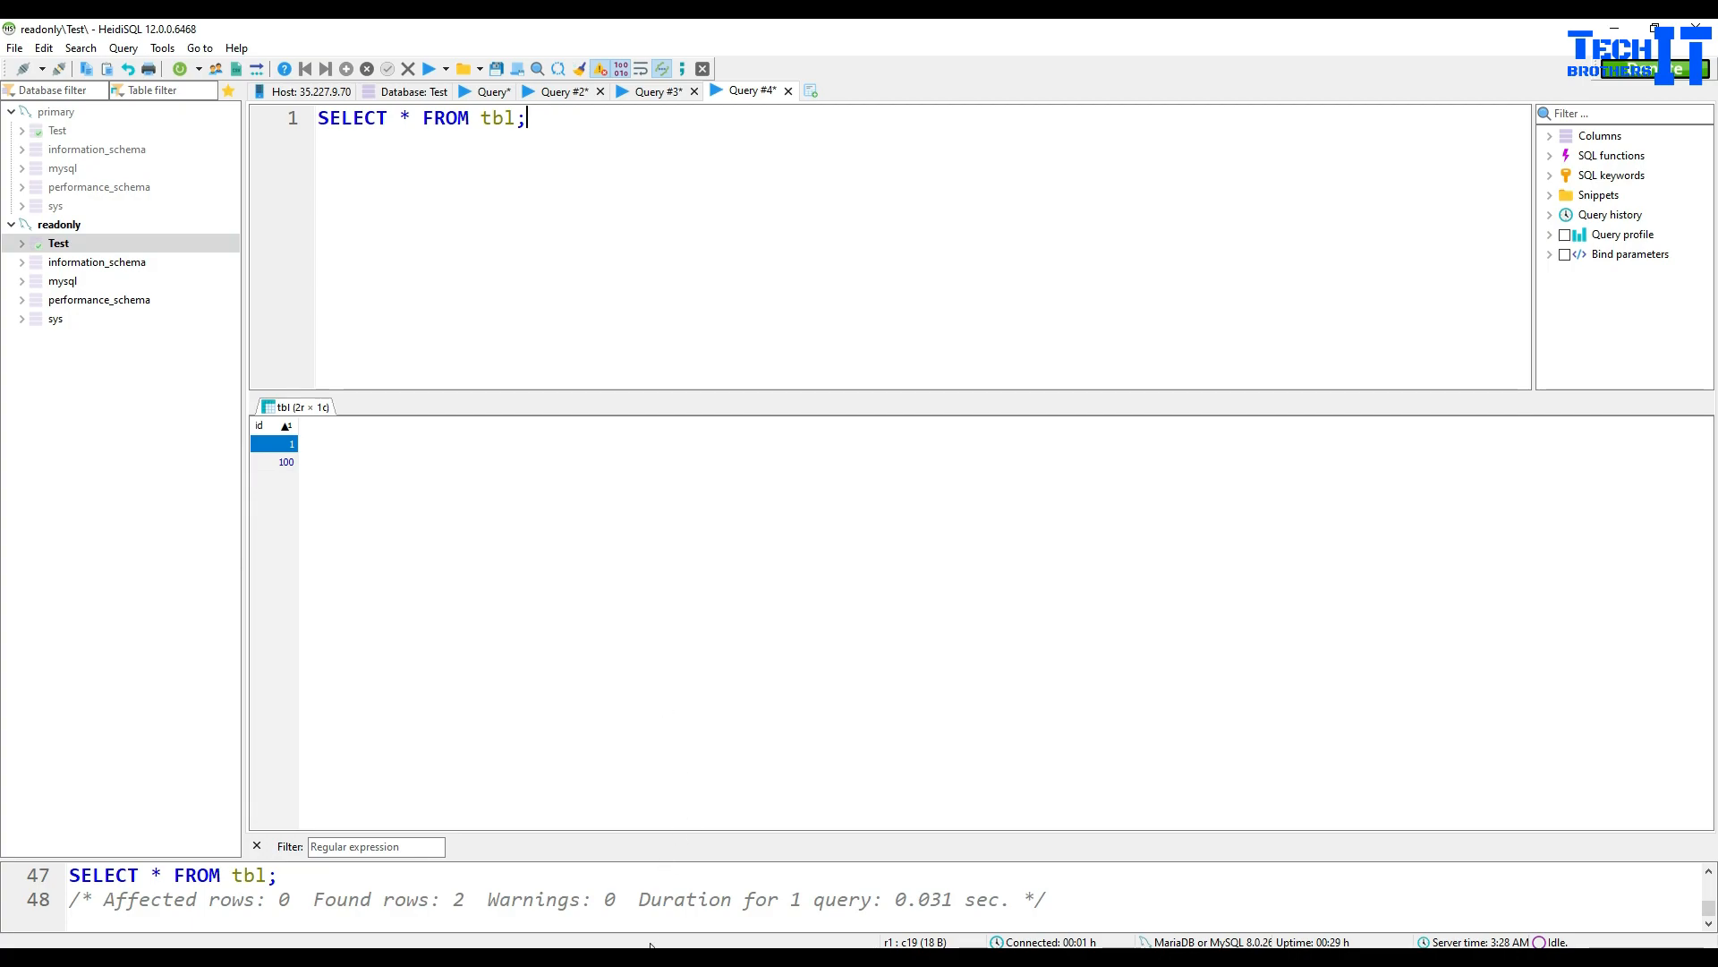
Step: Switch to the Google Cloud console and review the SQL instances list and the actions offered for techbrothermysqlprimary
mouse_move(650, 945)
left_click(496, 894)
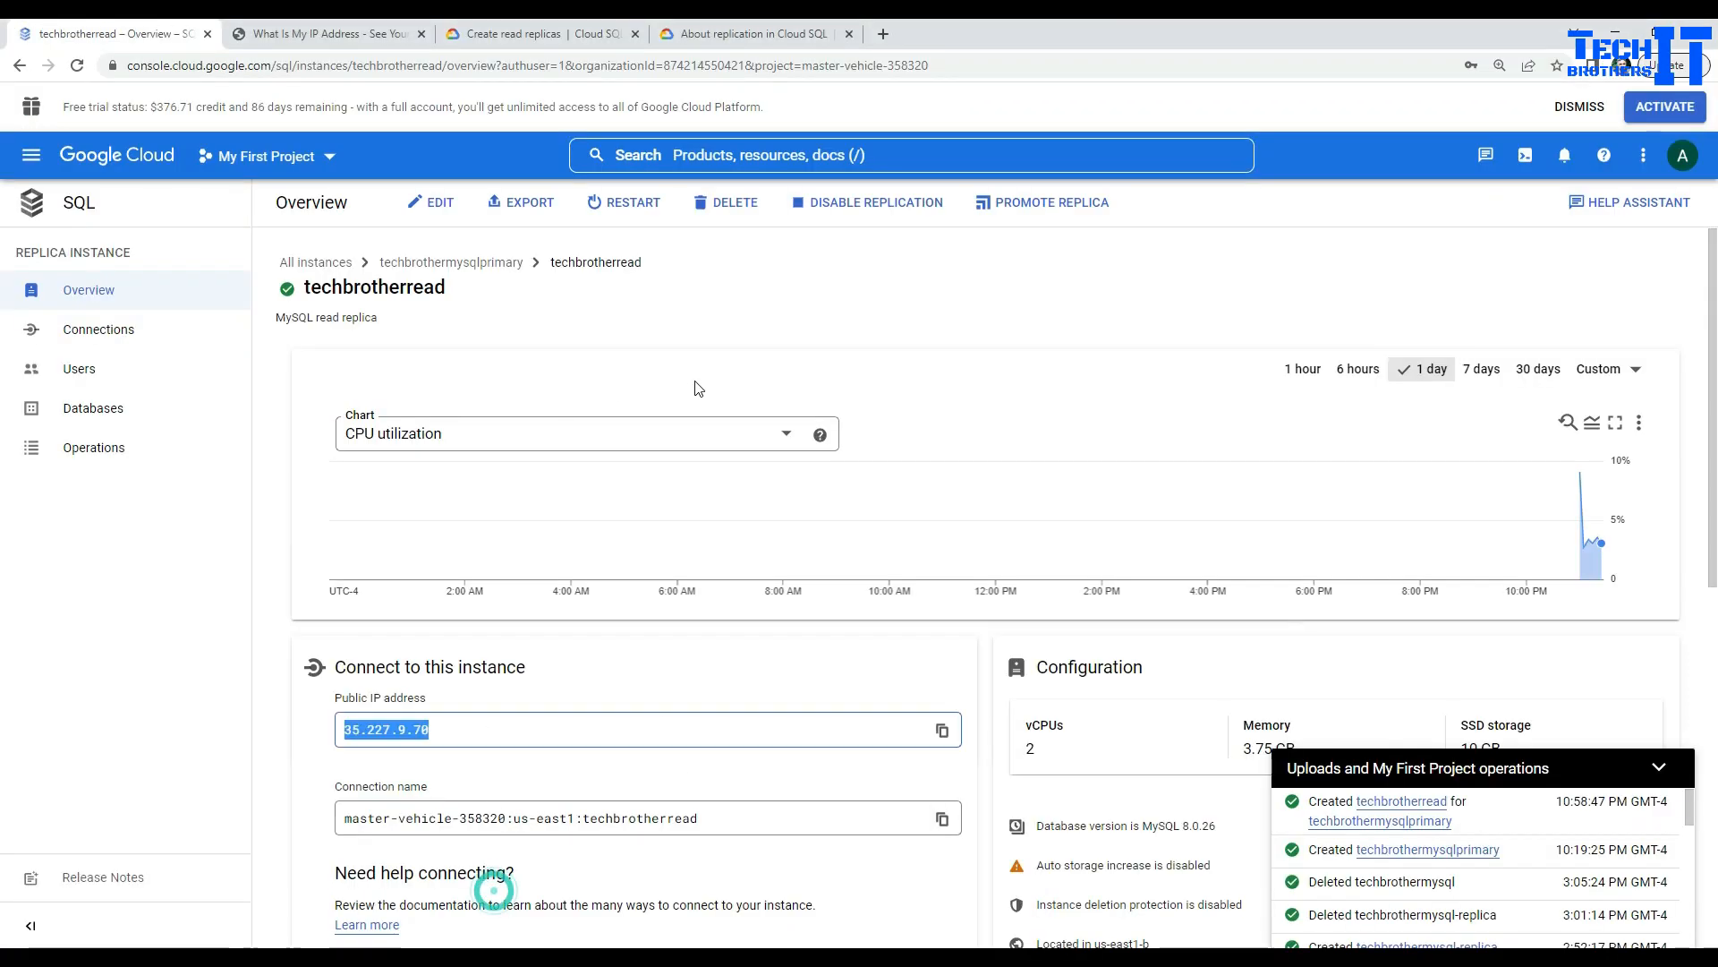
left_click(730, 315)
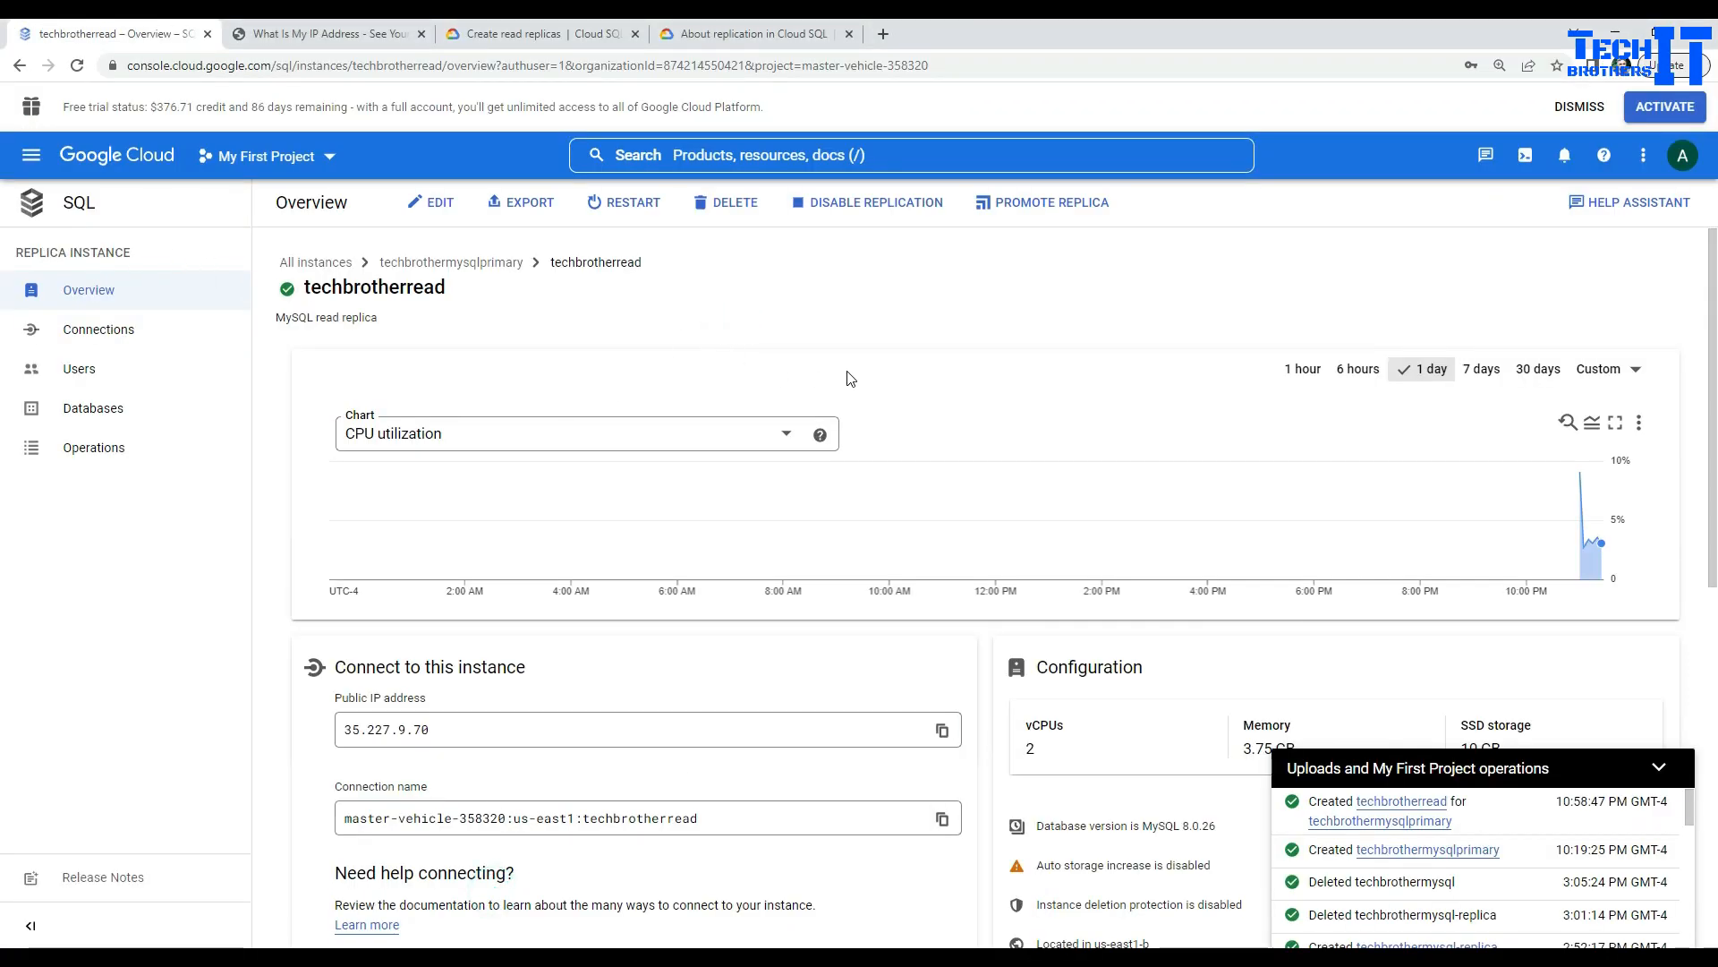
scroll(847, 367, "down", 3)
scroll(847, 354, "up", 3)
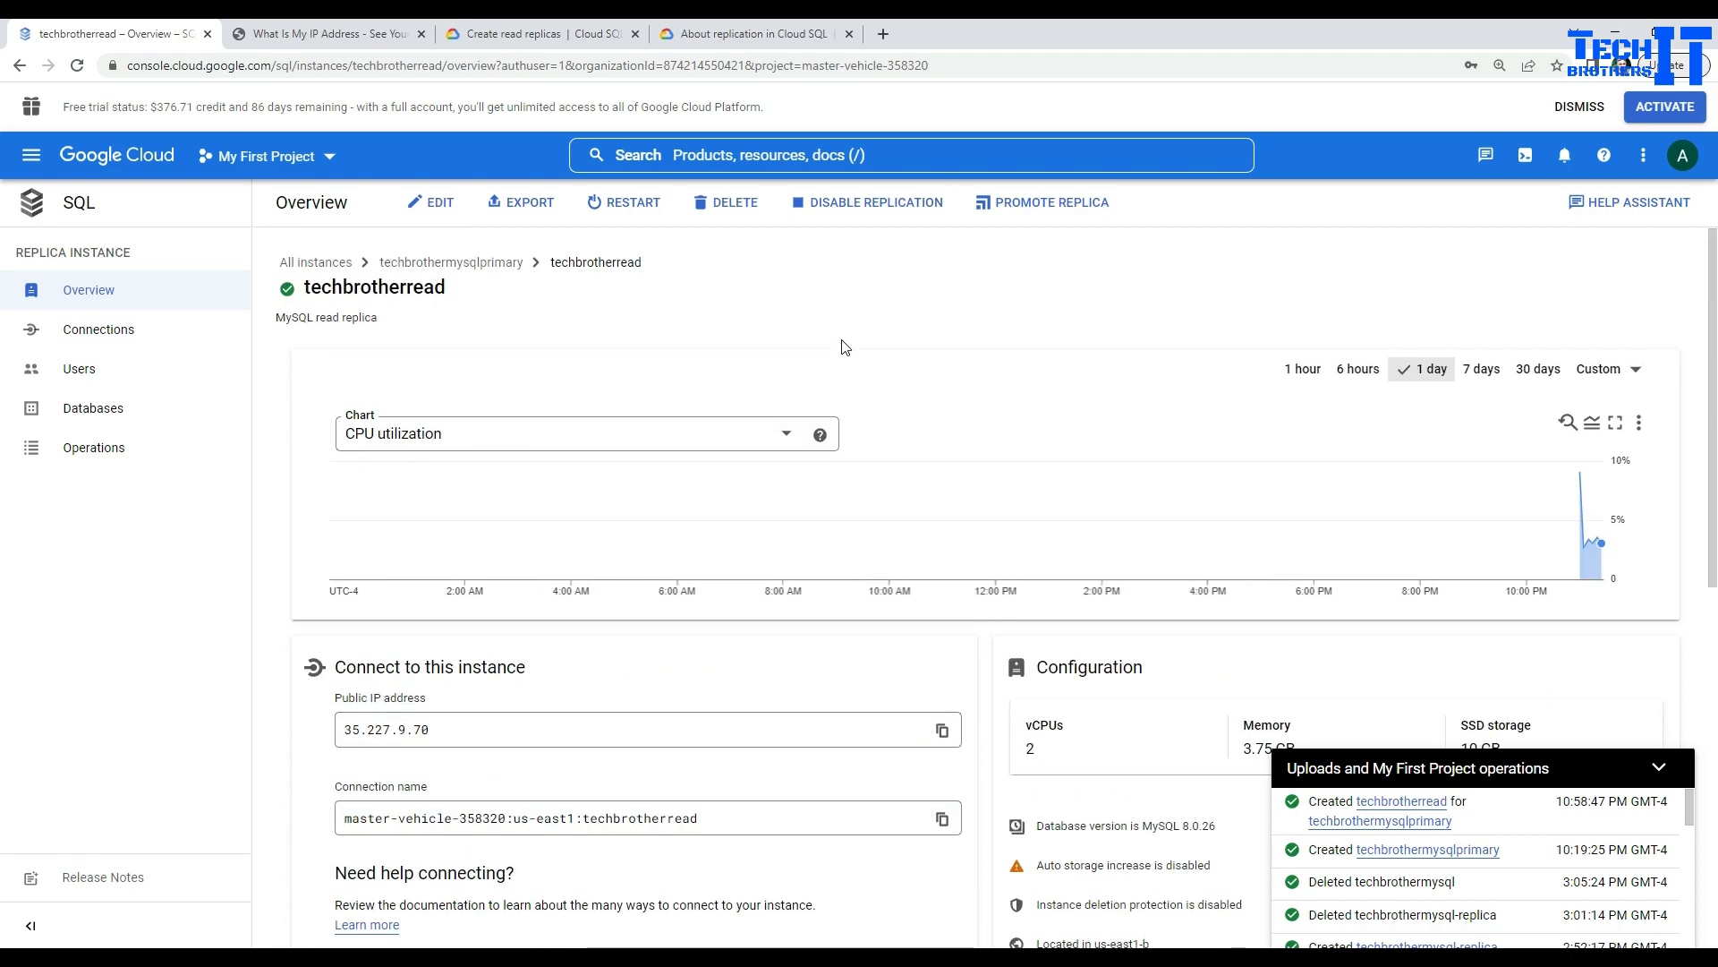
left_click(69, 210)
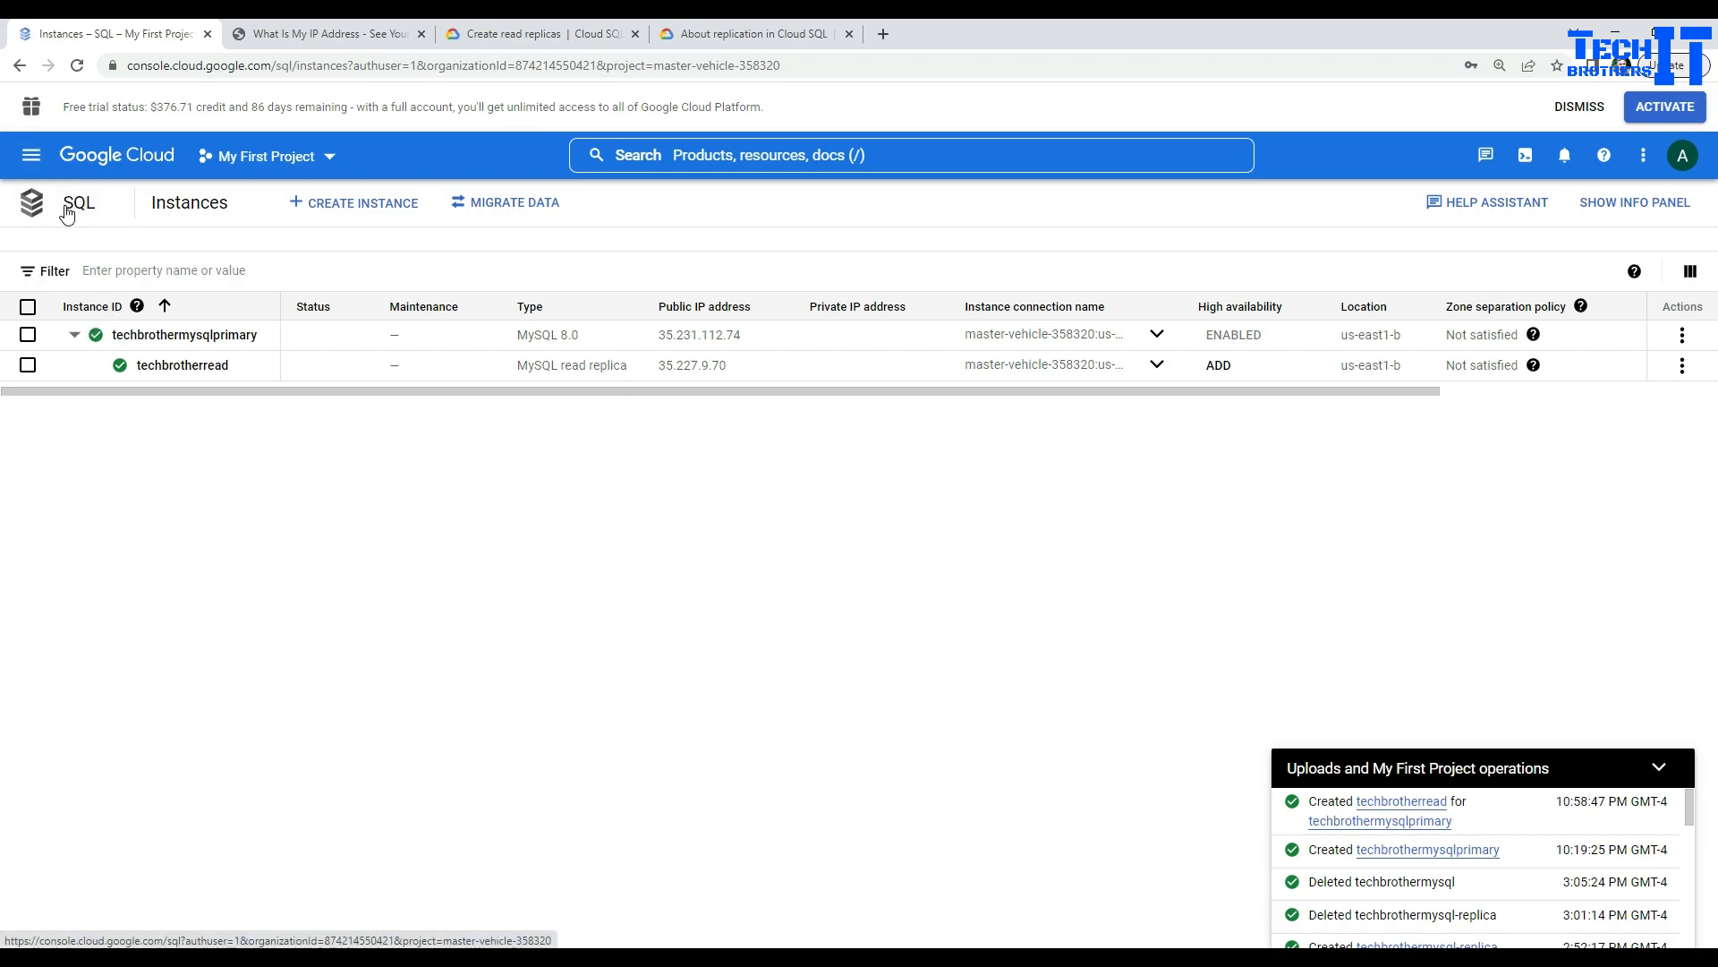
left_click(1681, 337)
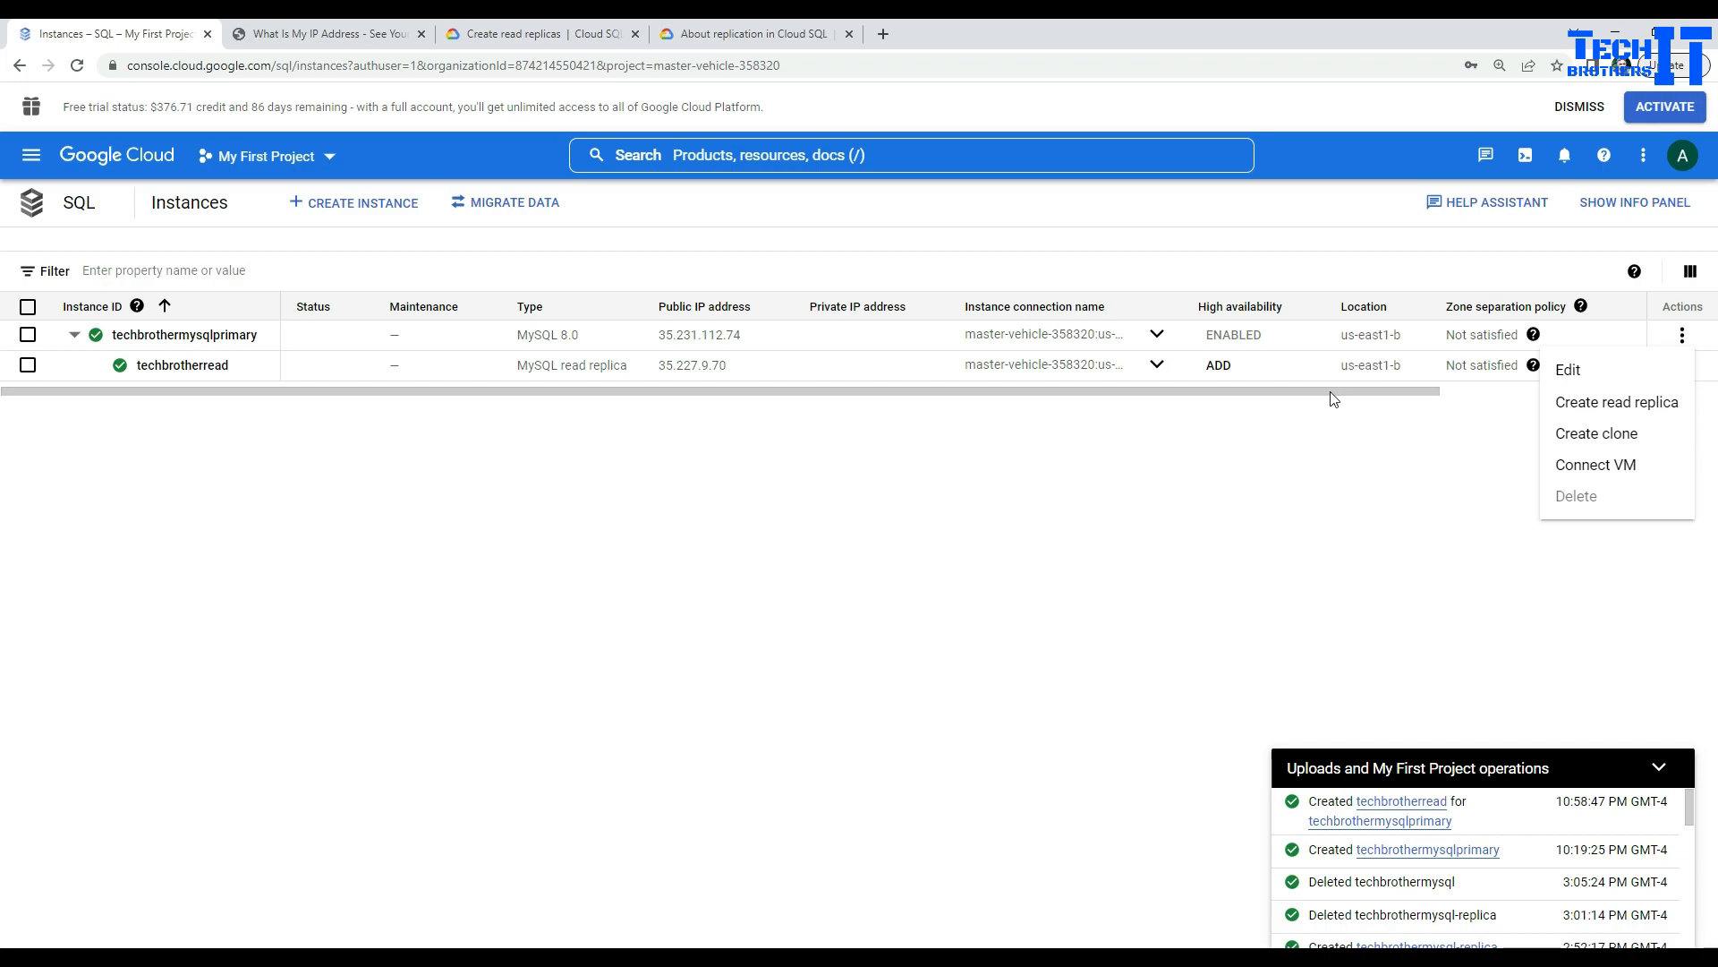
left_click(1301, 431)
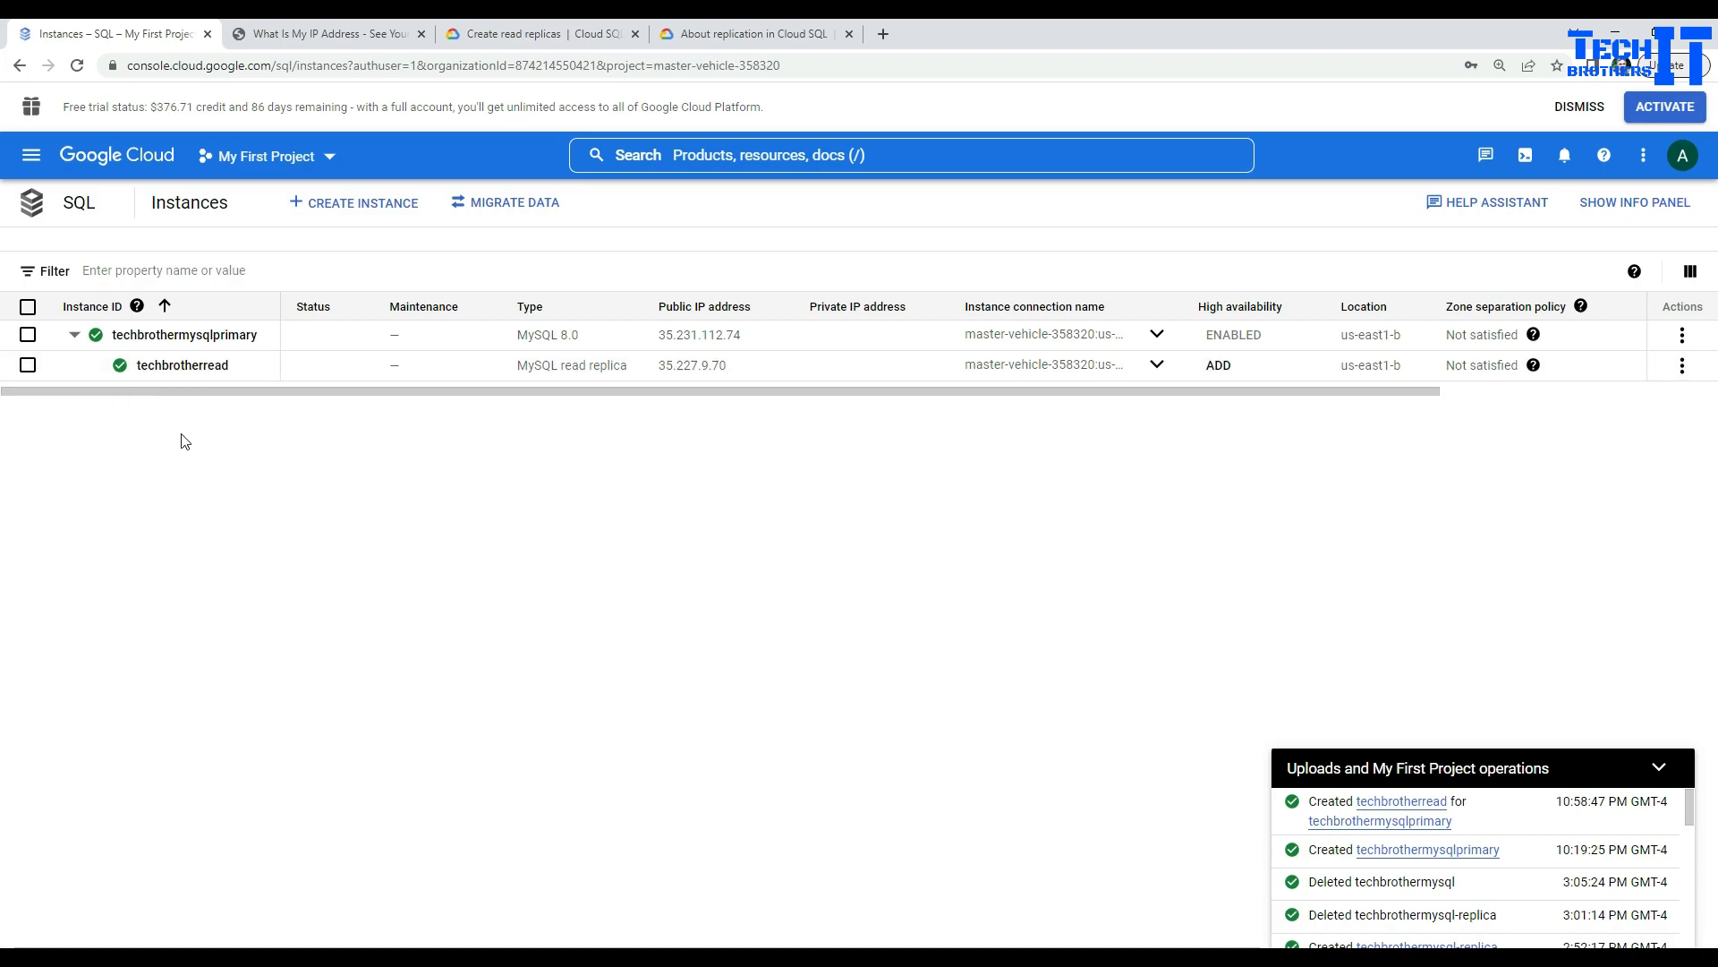
Step: Open the techbrotherread replica and promote it to a primary instance, confirming with the instance ID techbrotherread
left_click(183, 366)
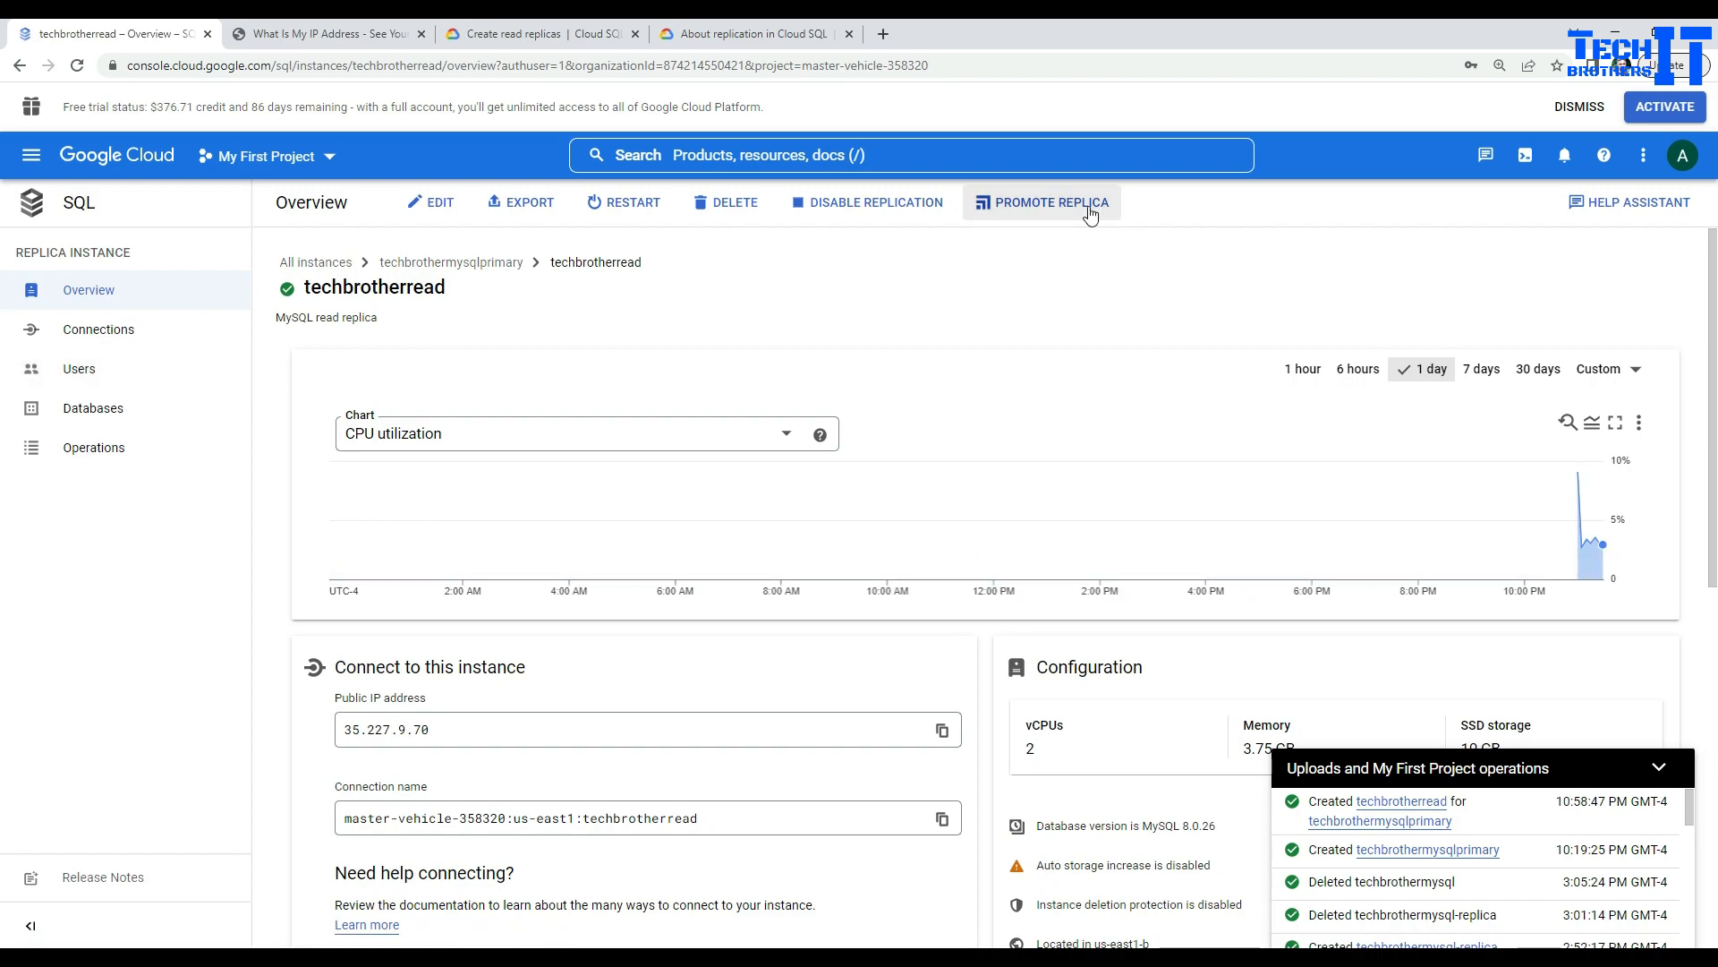
double_click(427, 286)
right_click(429, 288)
left_click(443, 299)
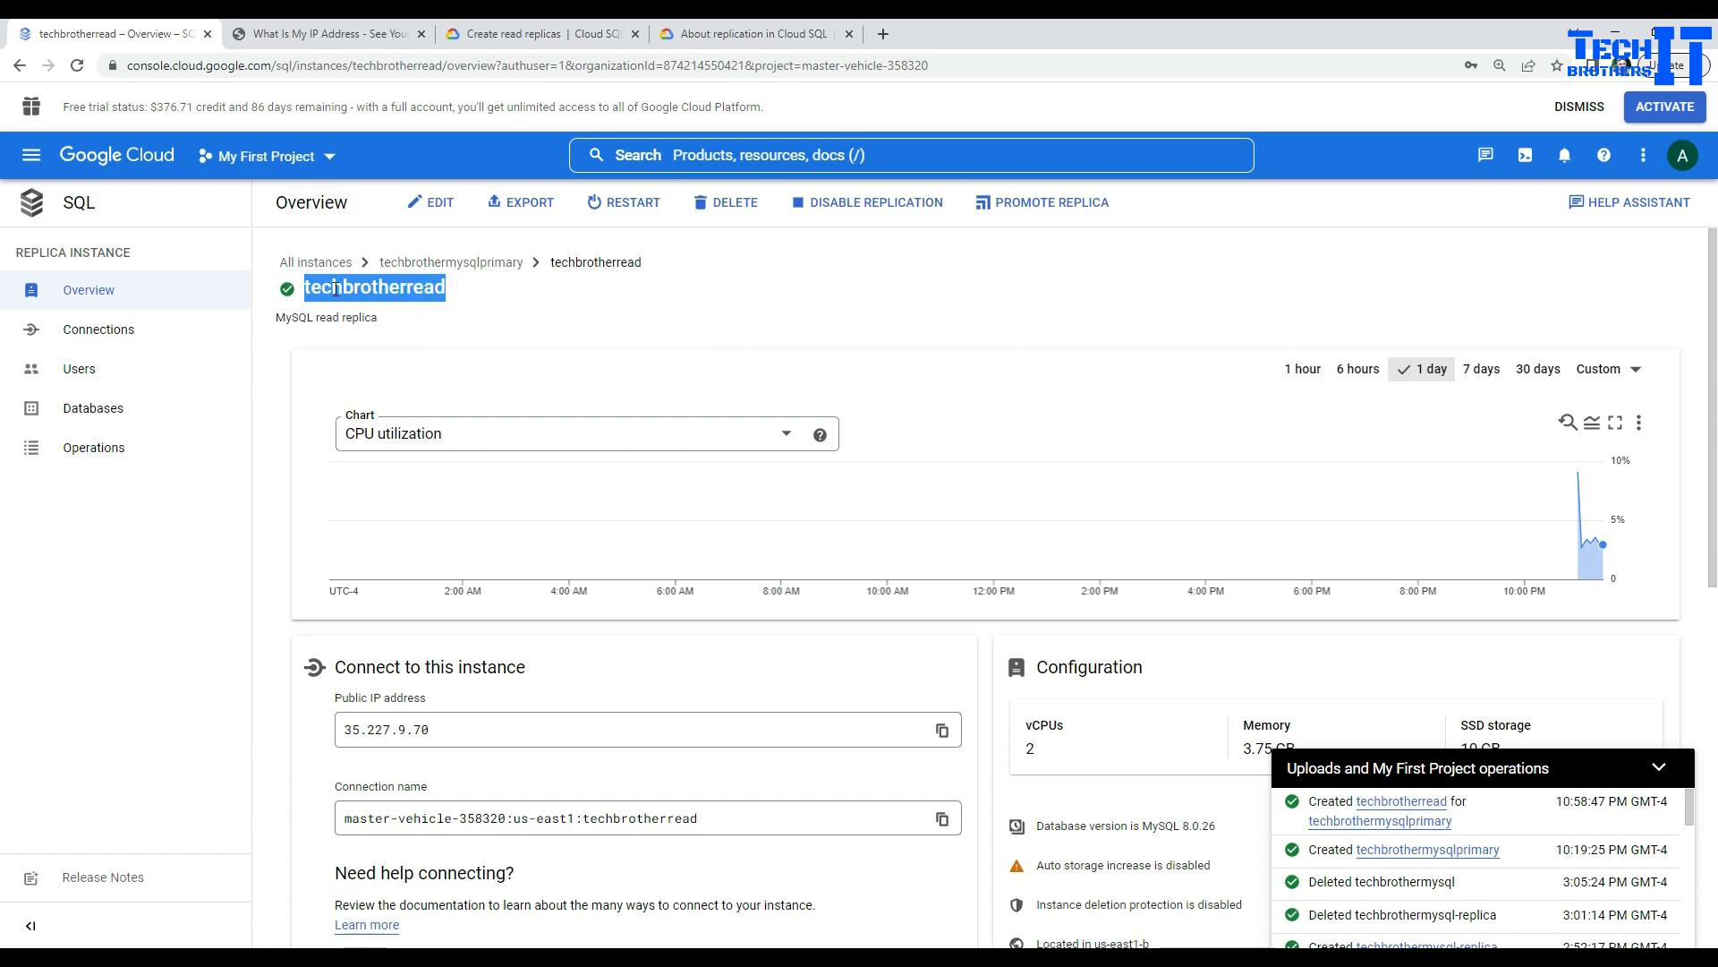
left_click(1037, 215)
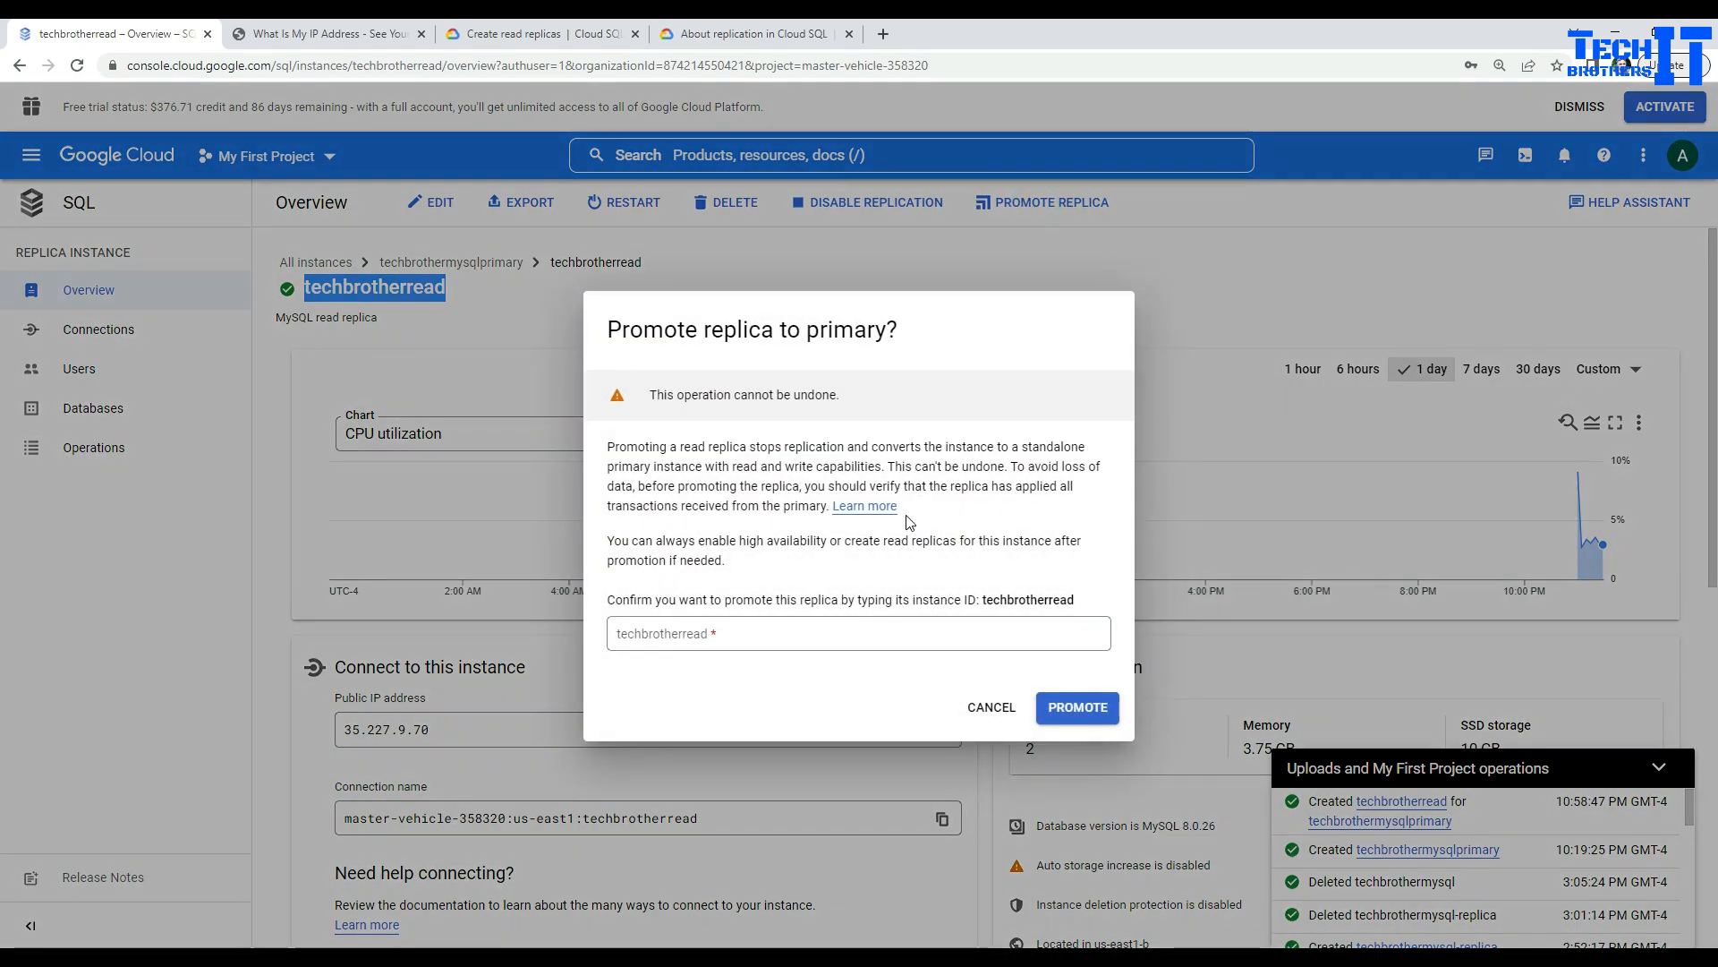
double_click(1023, 603)
right_click(1023, 603)
left_click(1051, 619)
left_click(867, 629)
left_click(867, 629)
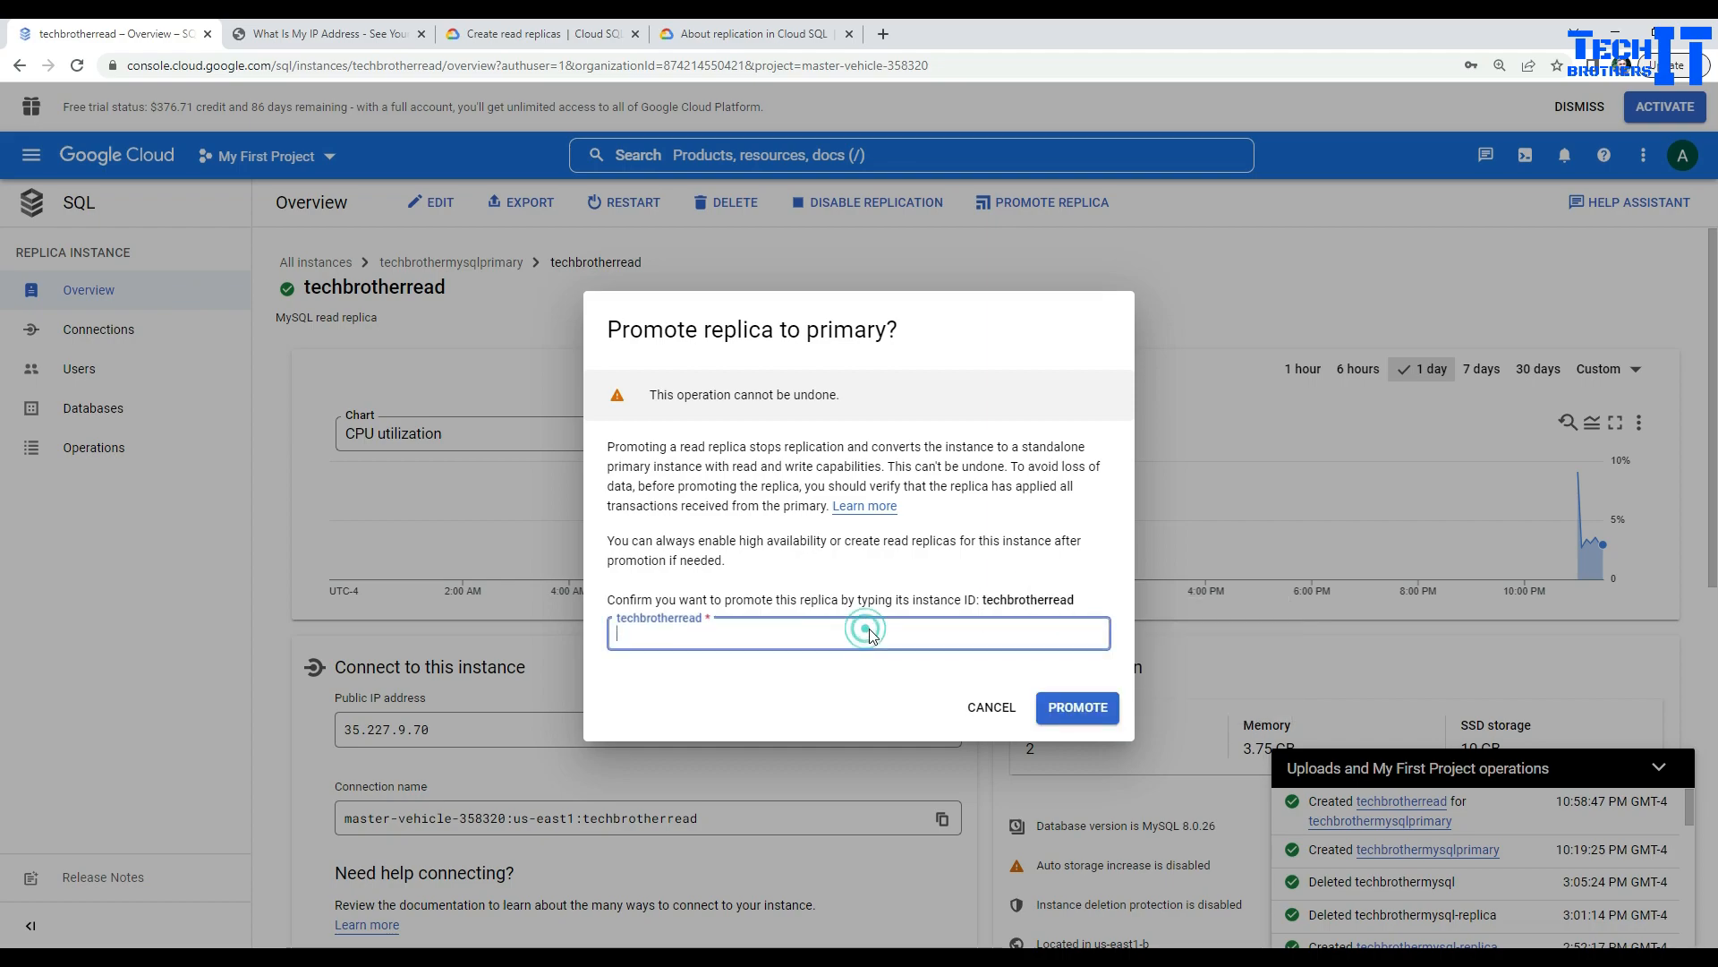
key("ctrl+v")
left_click(1064, 708)
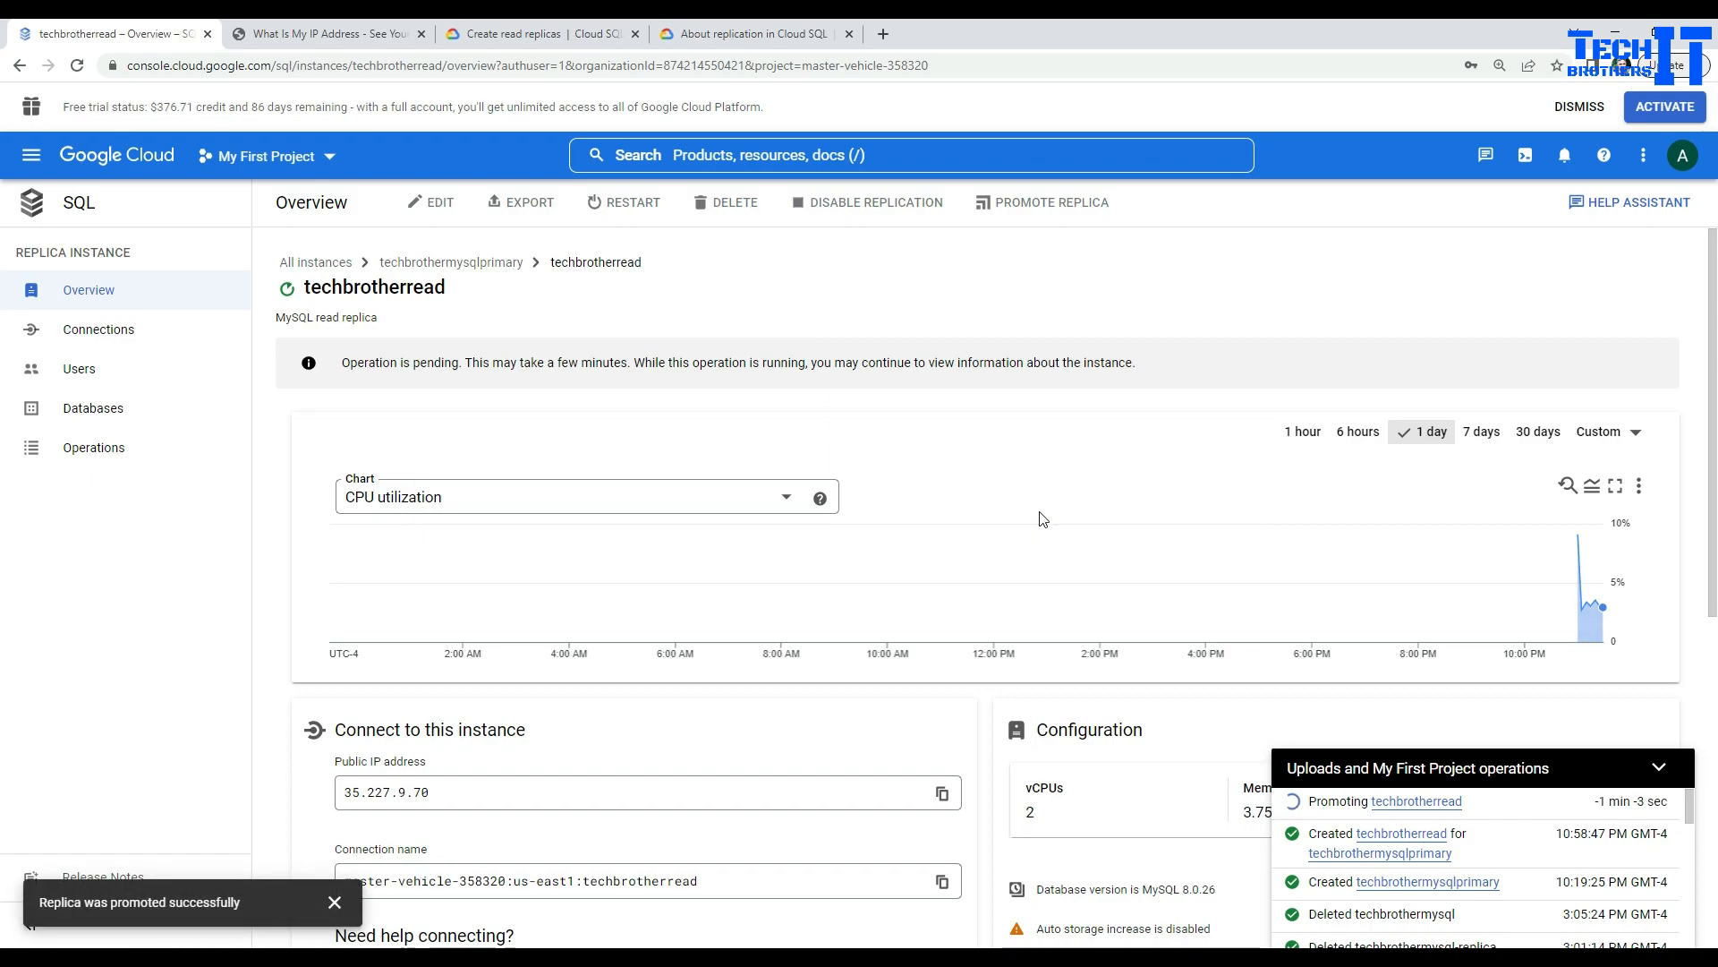
Step: Check the promoted techbrotherread in the SQL instances list and open its overview
left_click(46, 206)
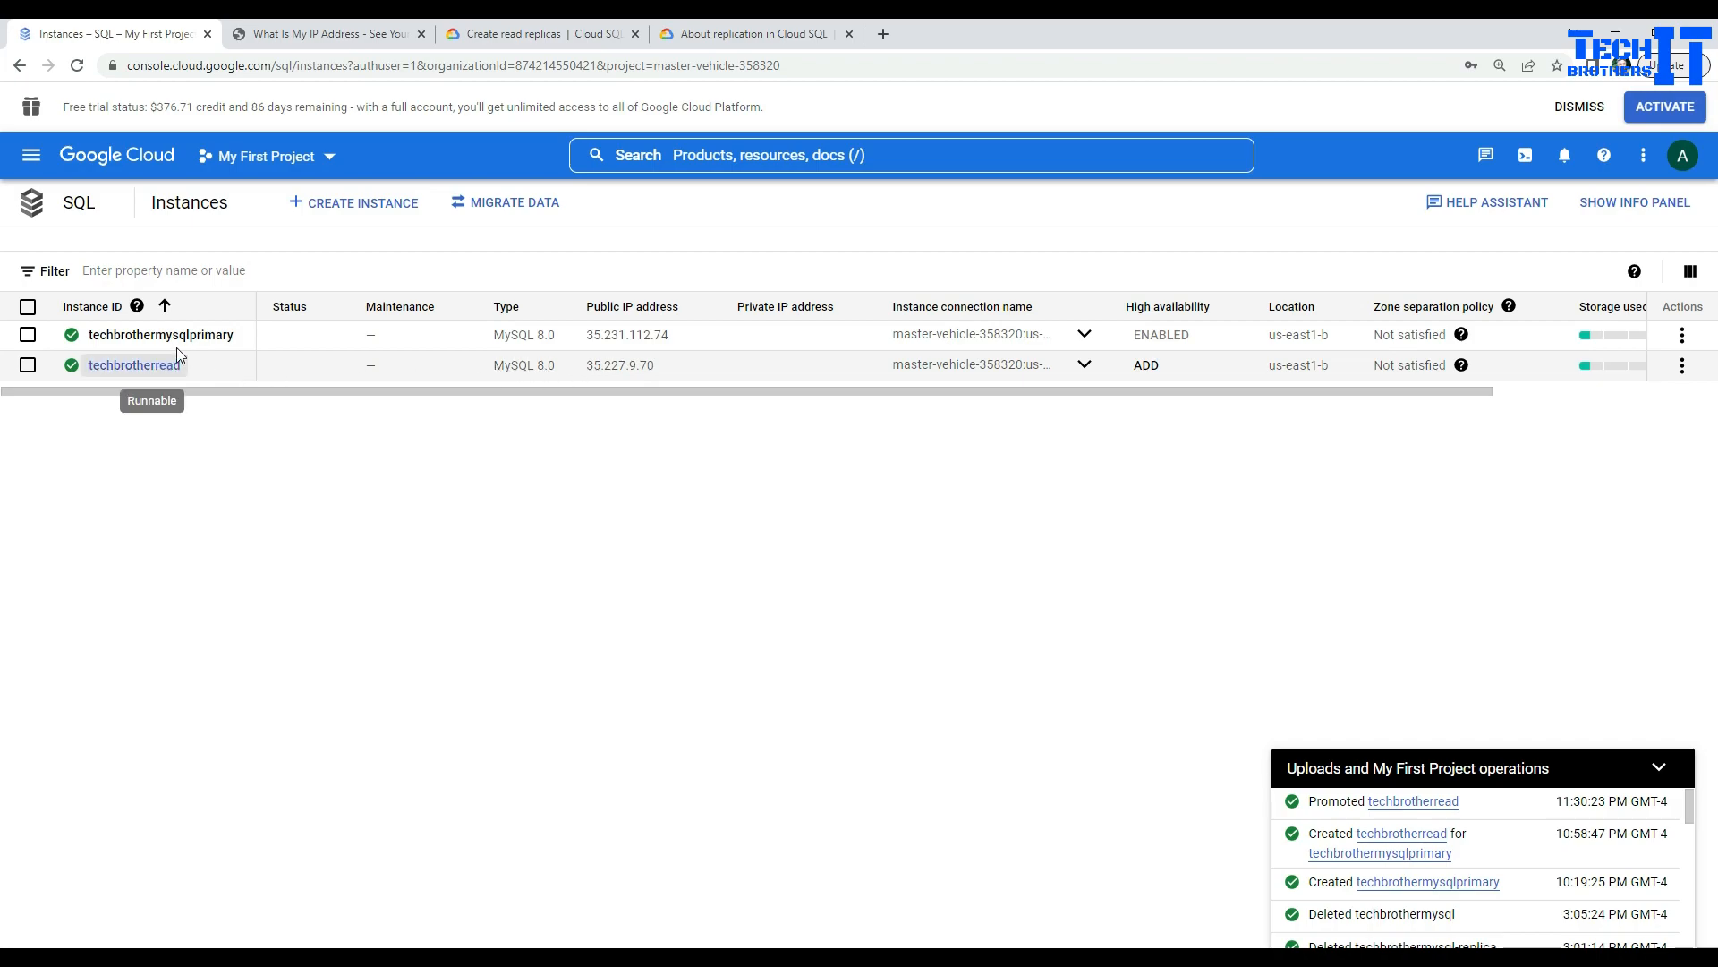
left_click(109, 367)
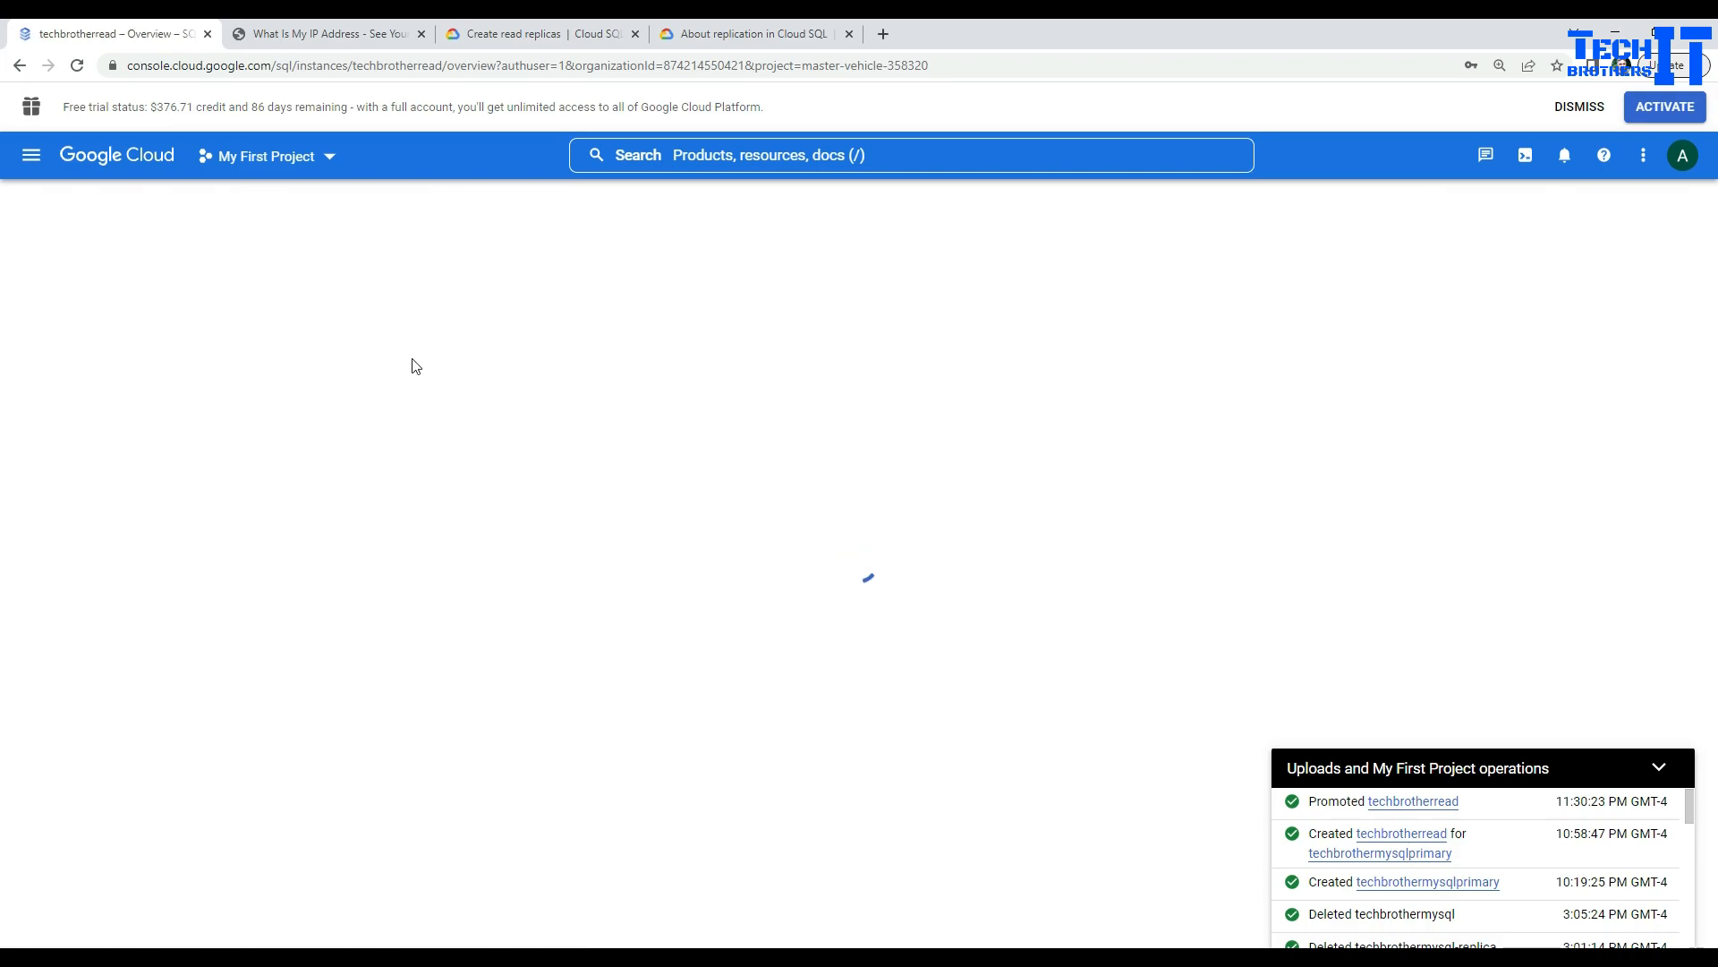
left_click(39, 205)
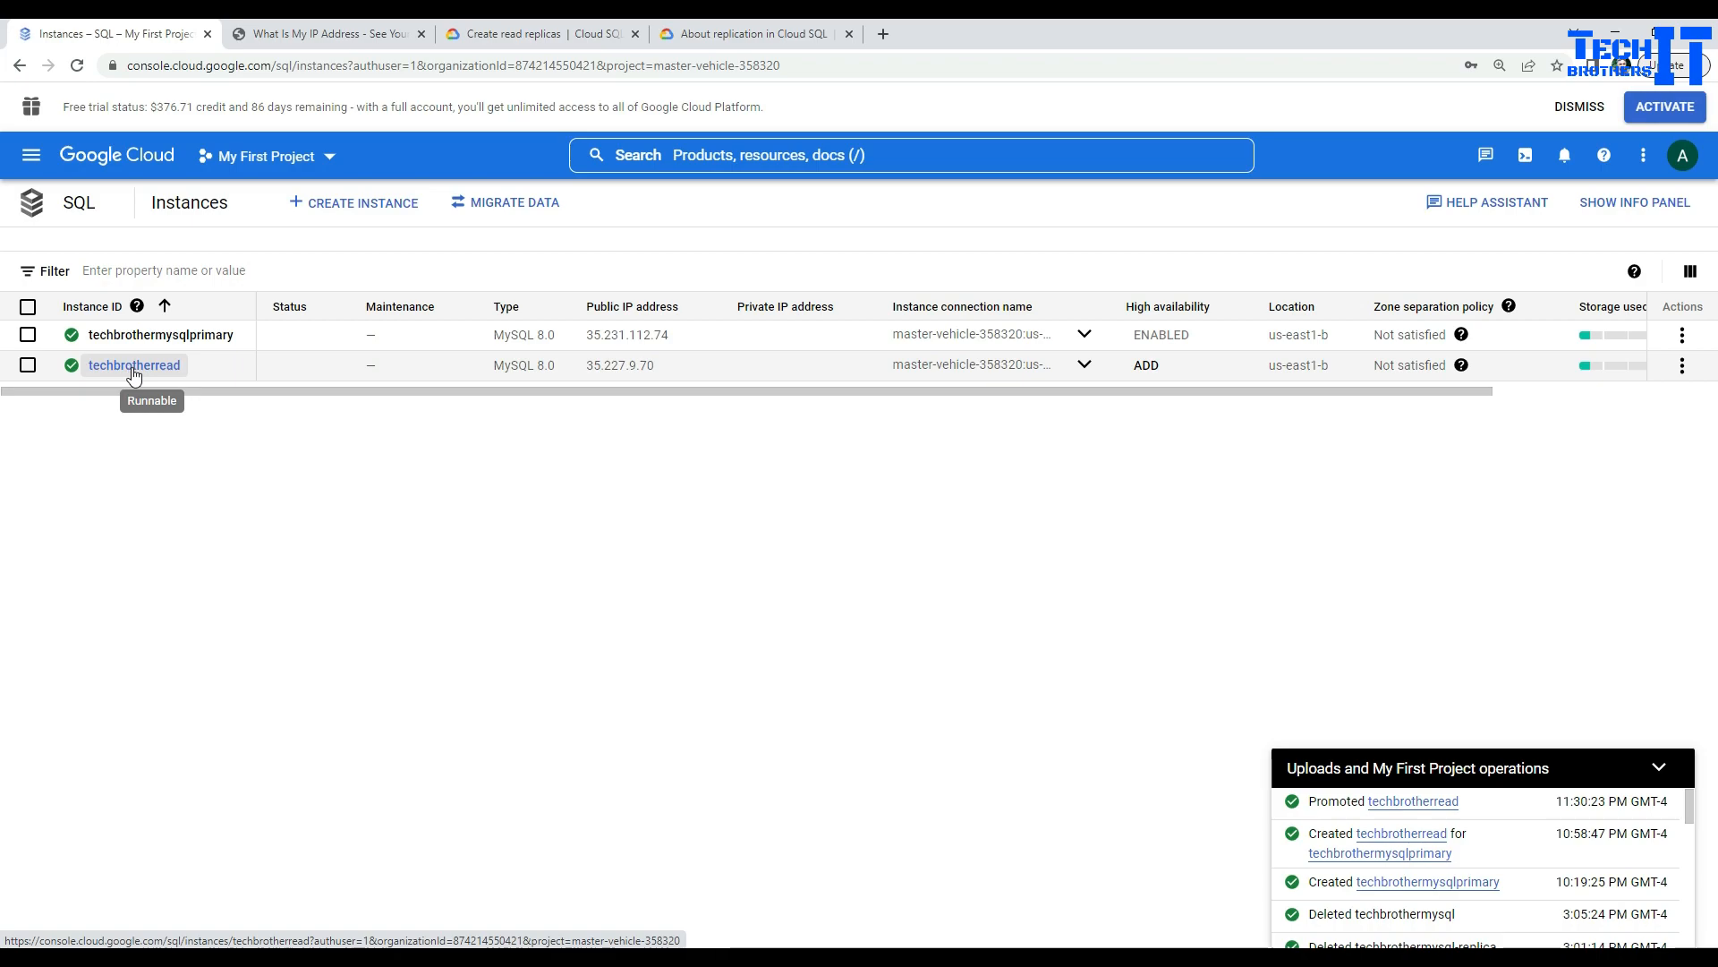
left_click(134, 366)
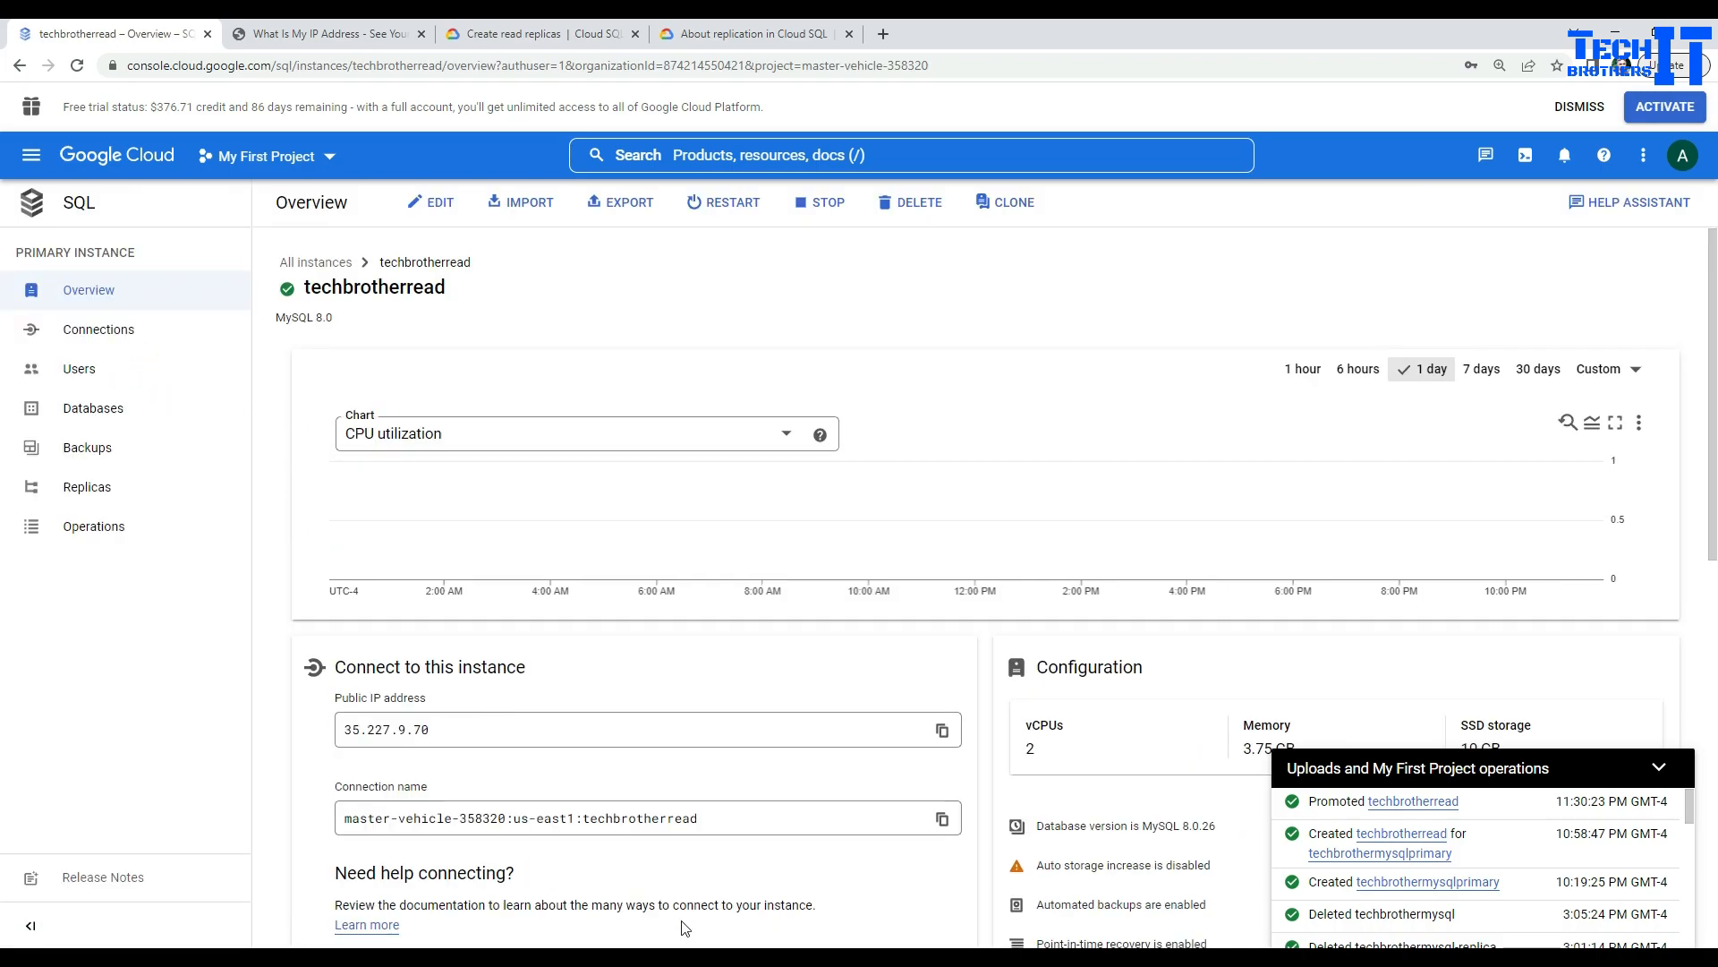
Step: Switch to HeidiSQL and rerun SELECT * FROM tbl; on the readonly session's Test database
left_click(939, 956)
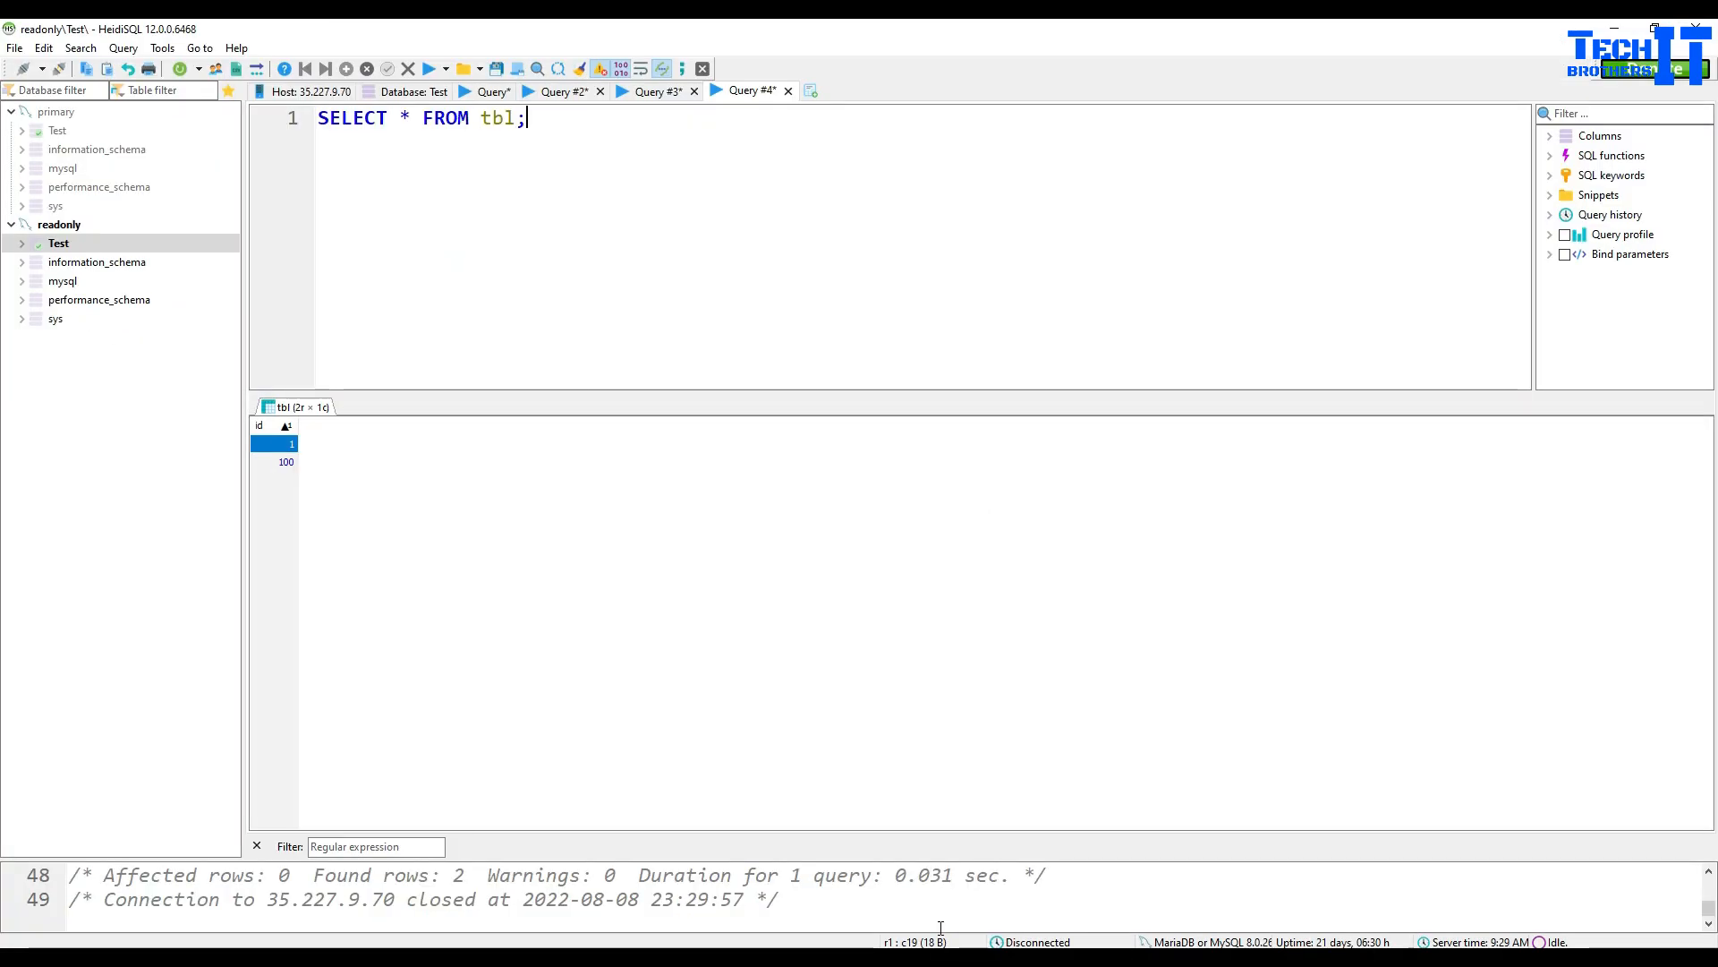
left_click(59, 241)
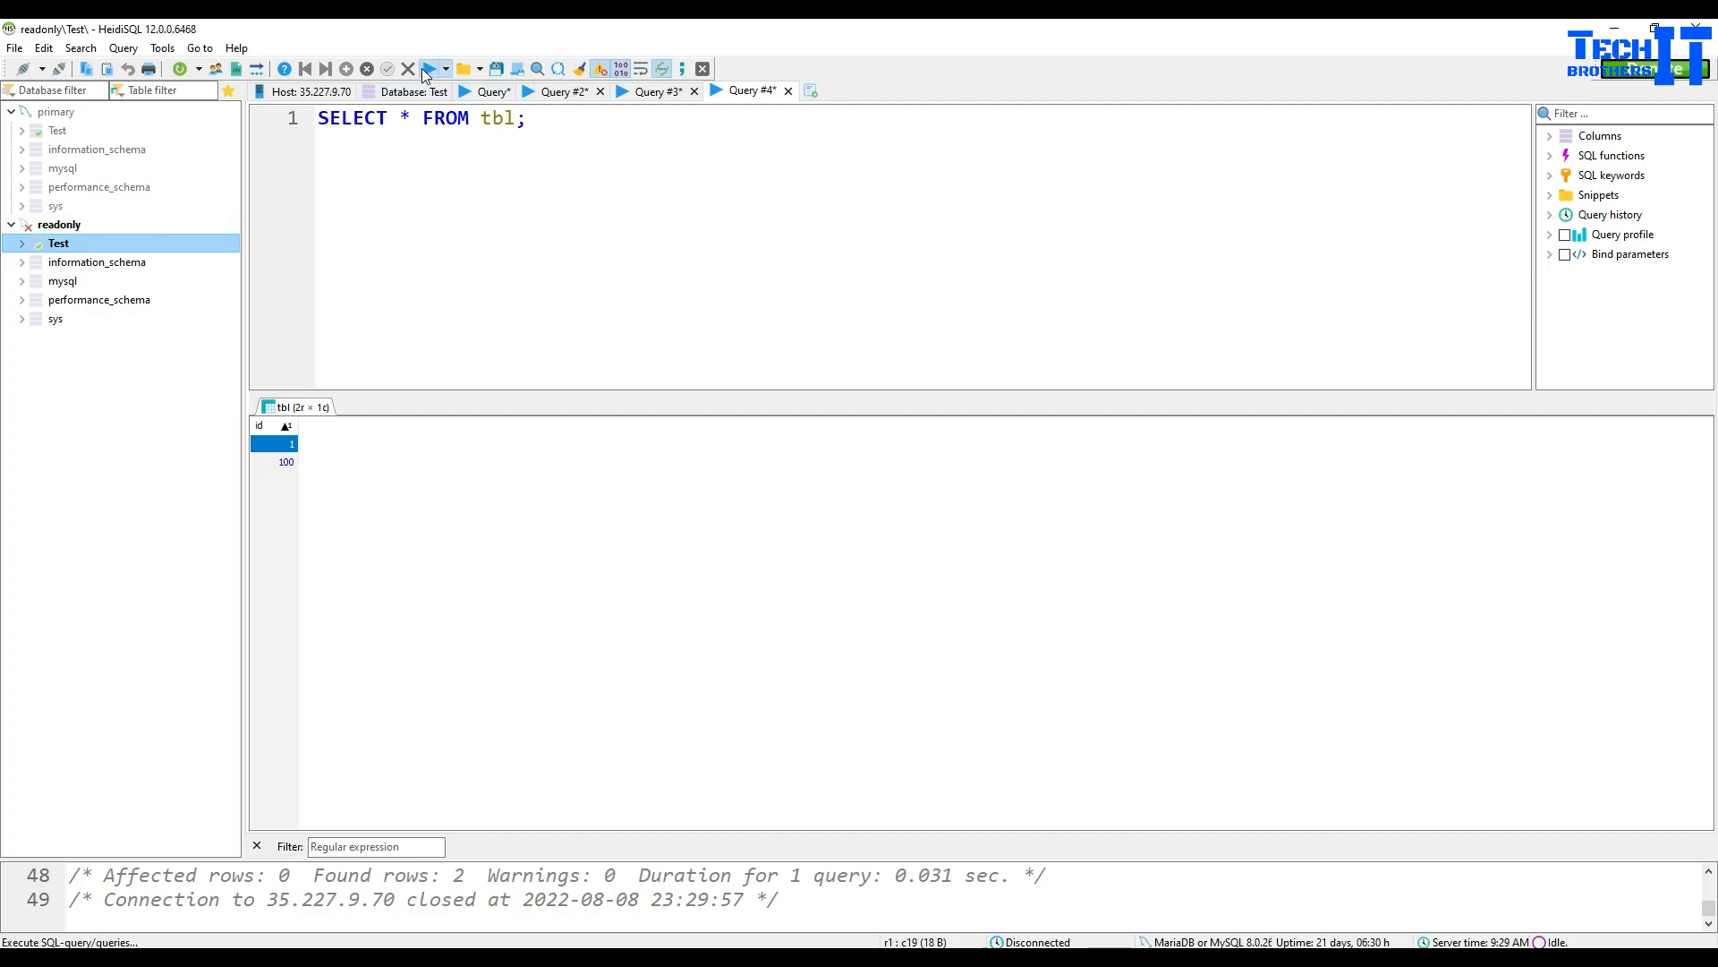
left_click(426, 70)
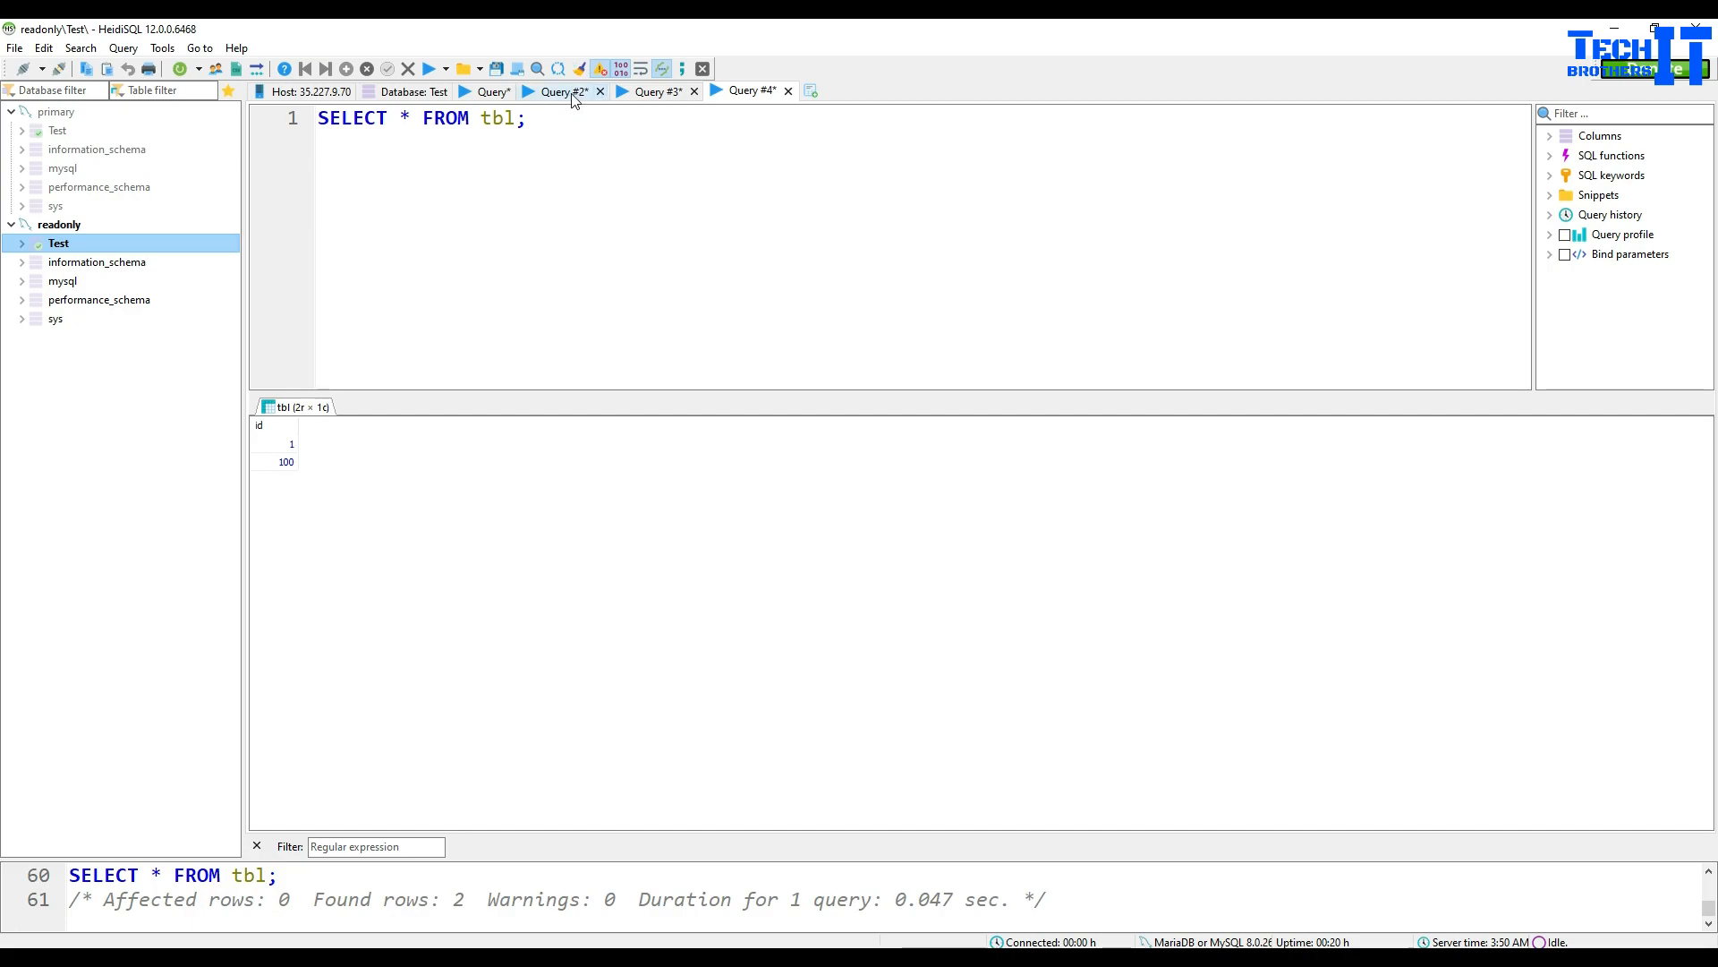
Step: Change the INSERT INTO tbl statement in Query #2 to insert the value 1000 and copy the whole statement
left_click(567, 132)
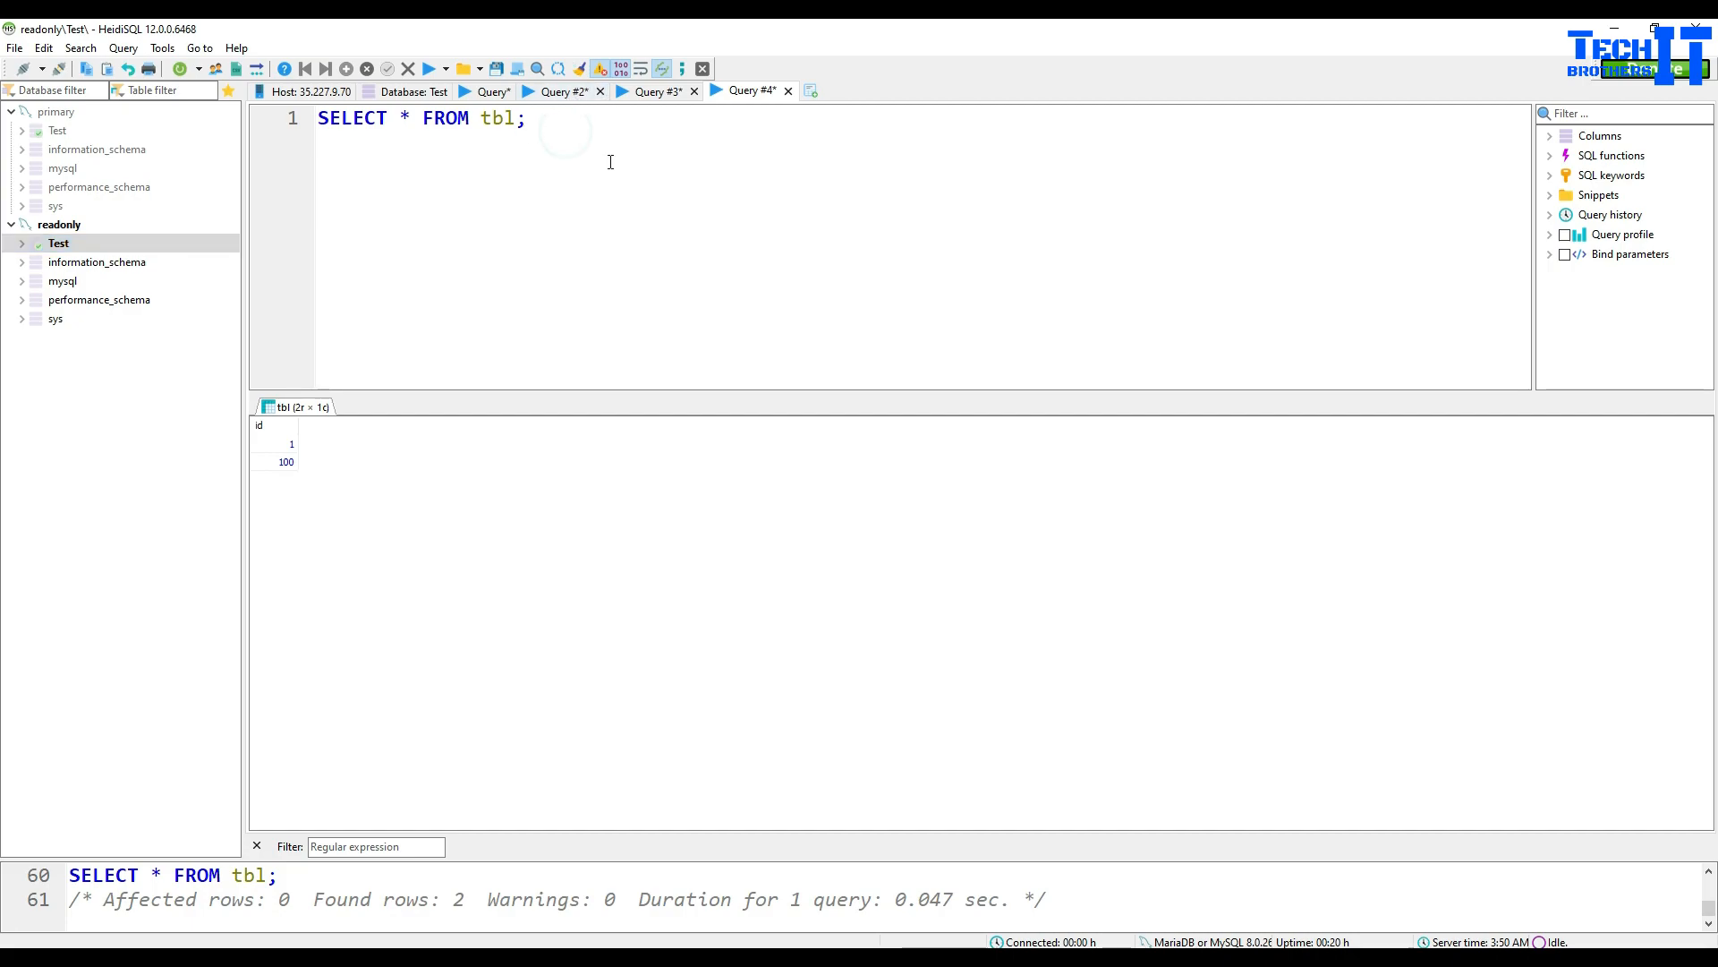
key("Return")
left_click(562, 92)
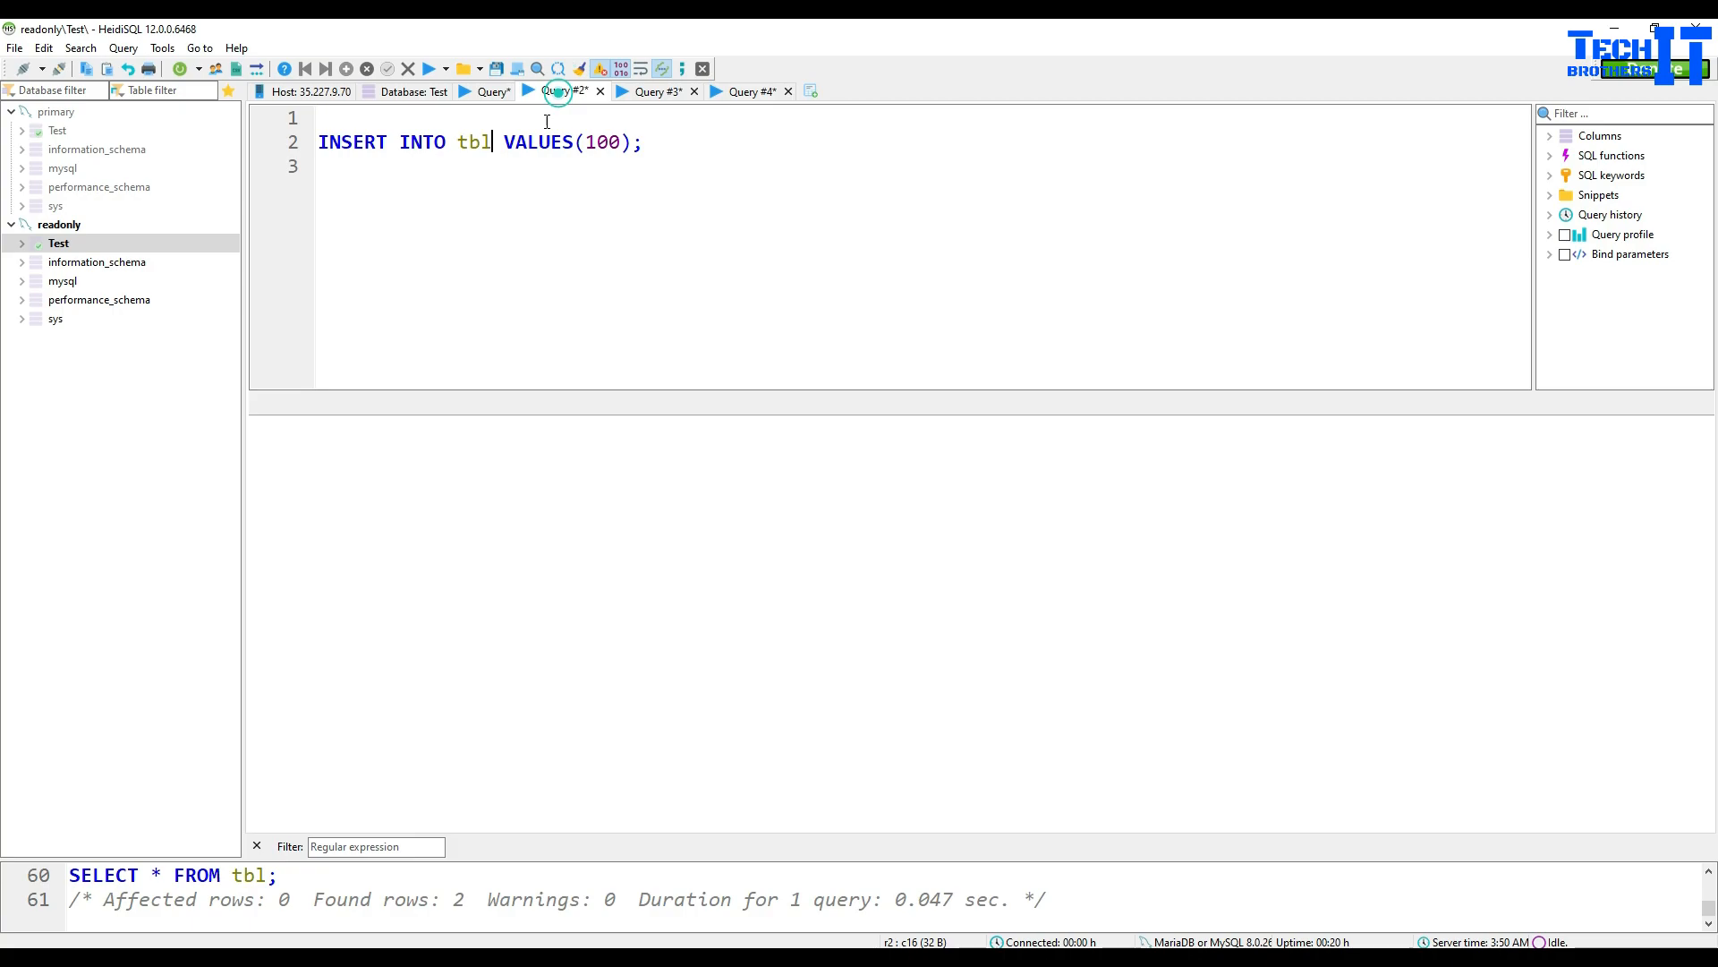
left_click_drag(666, 141, 338, 146)
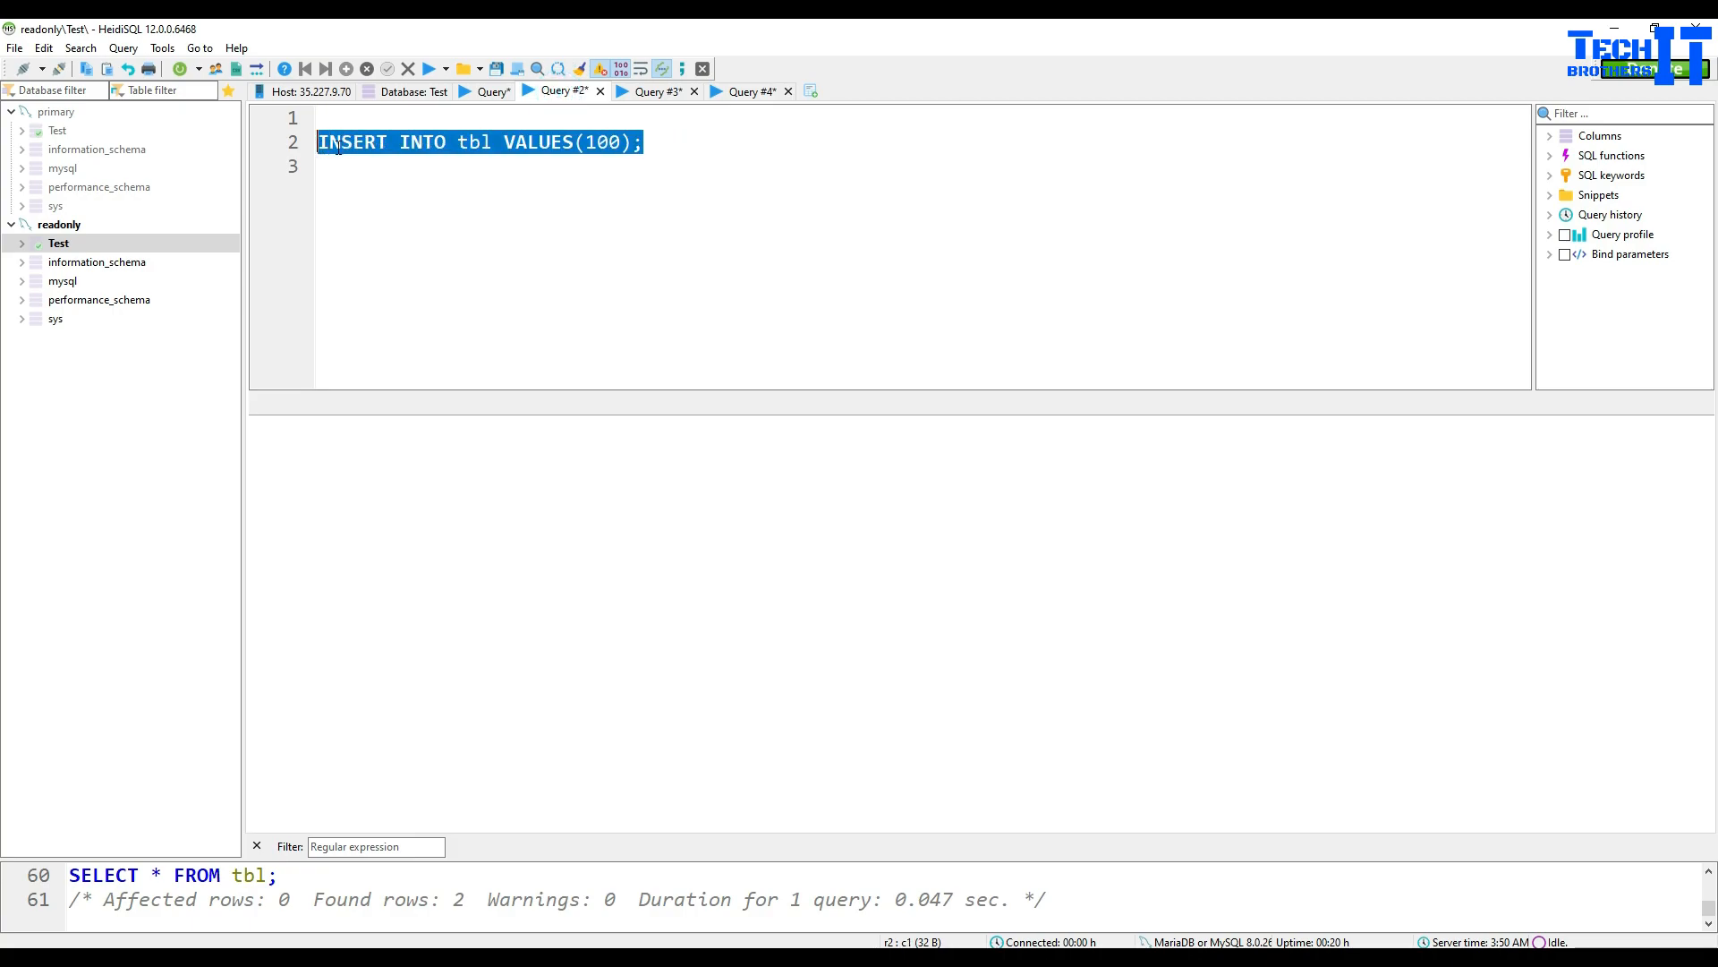
left_click(614, 147)
type("0")
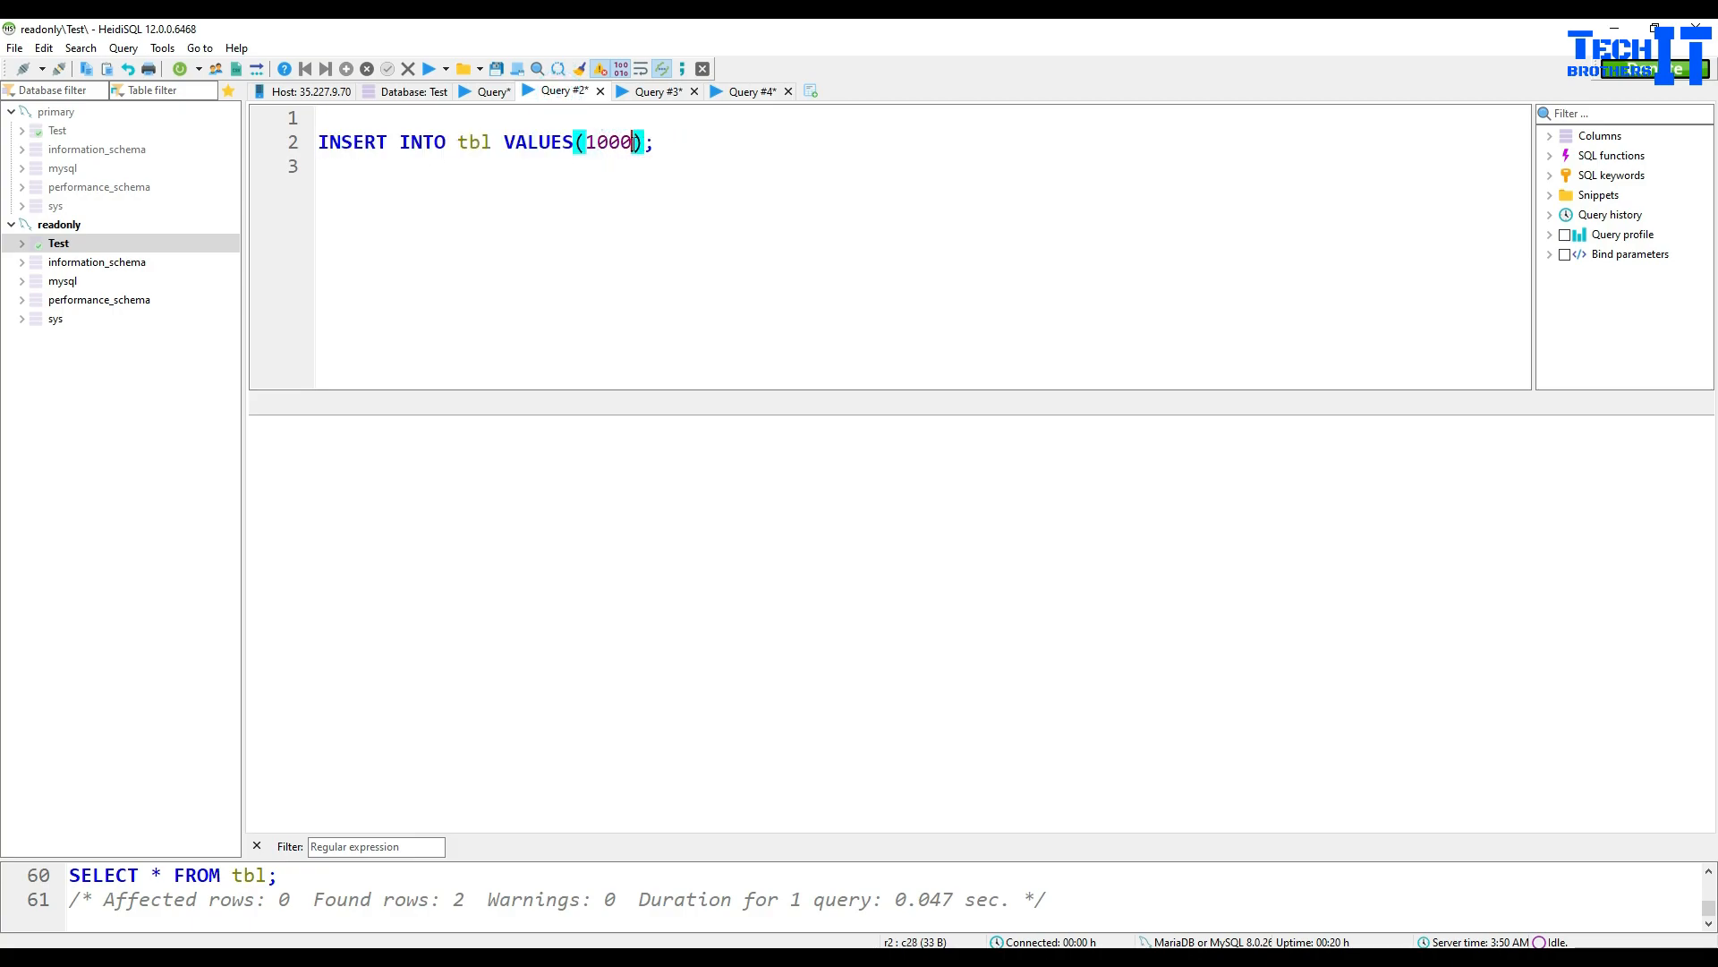
triple_click(690, 142)
right_click(343, 145)
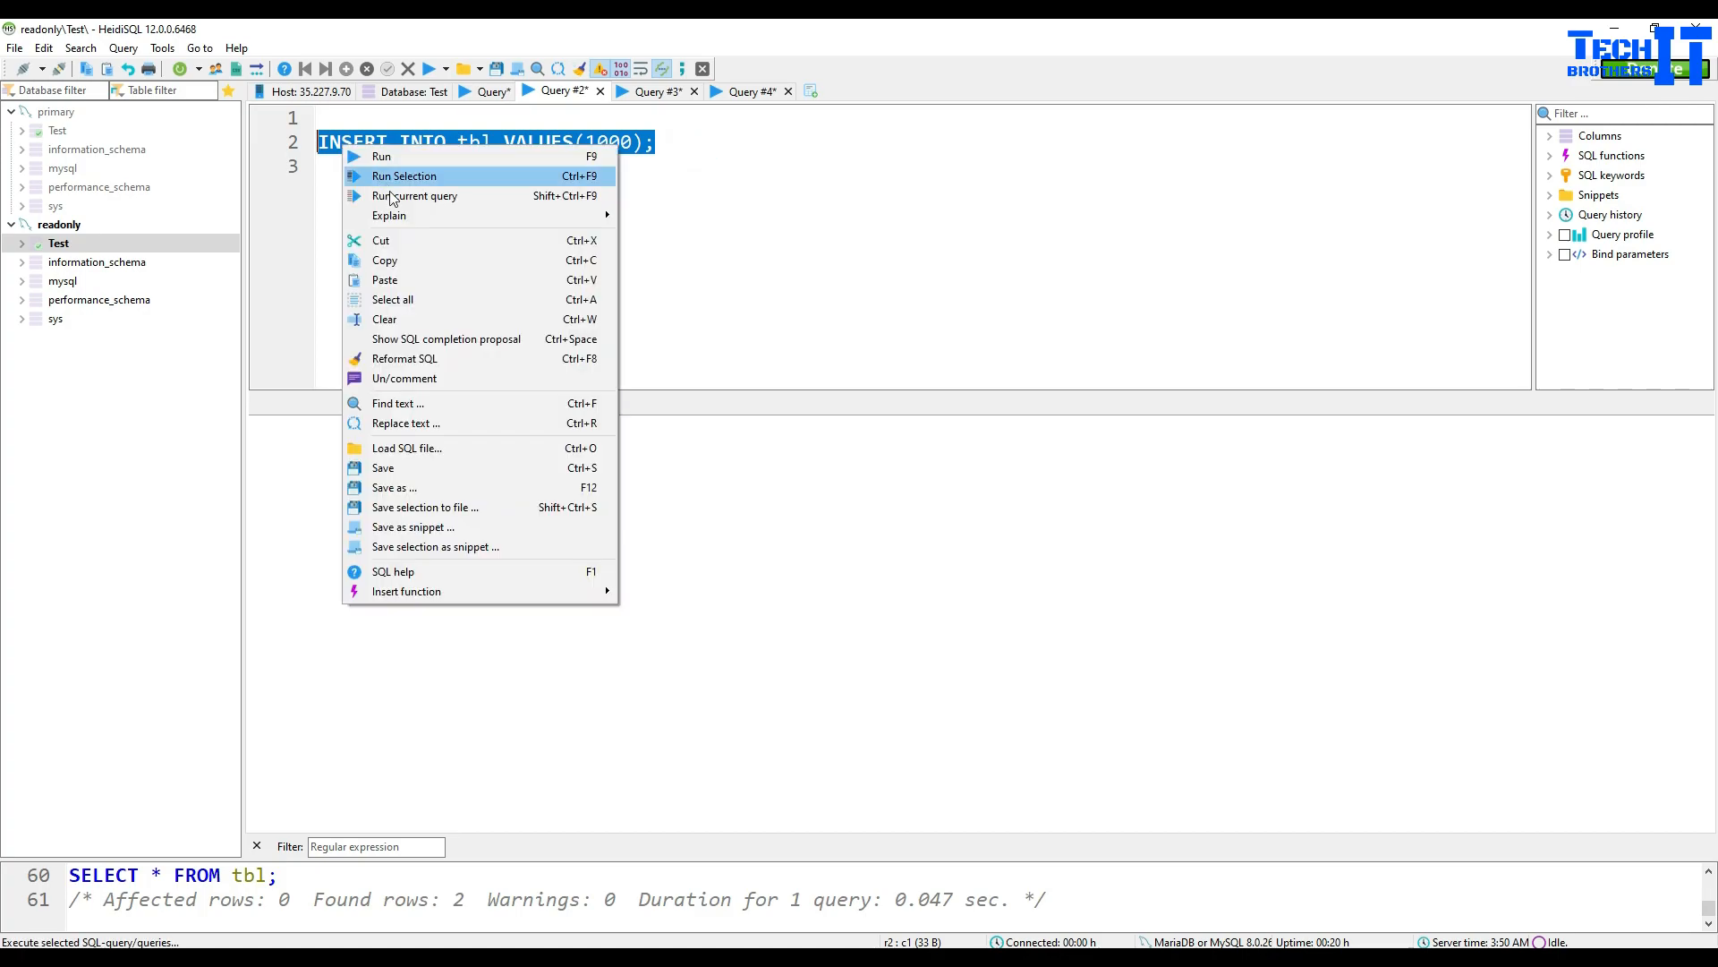
left_click(396, 260)
Step: Paste INSERT INTO tbl VALUES(1000); above the SELECT statement in Query #4 and run both on the readonly session's Test database
left_click(749, 90)
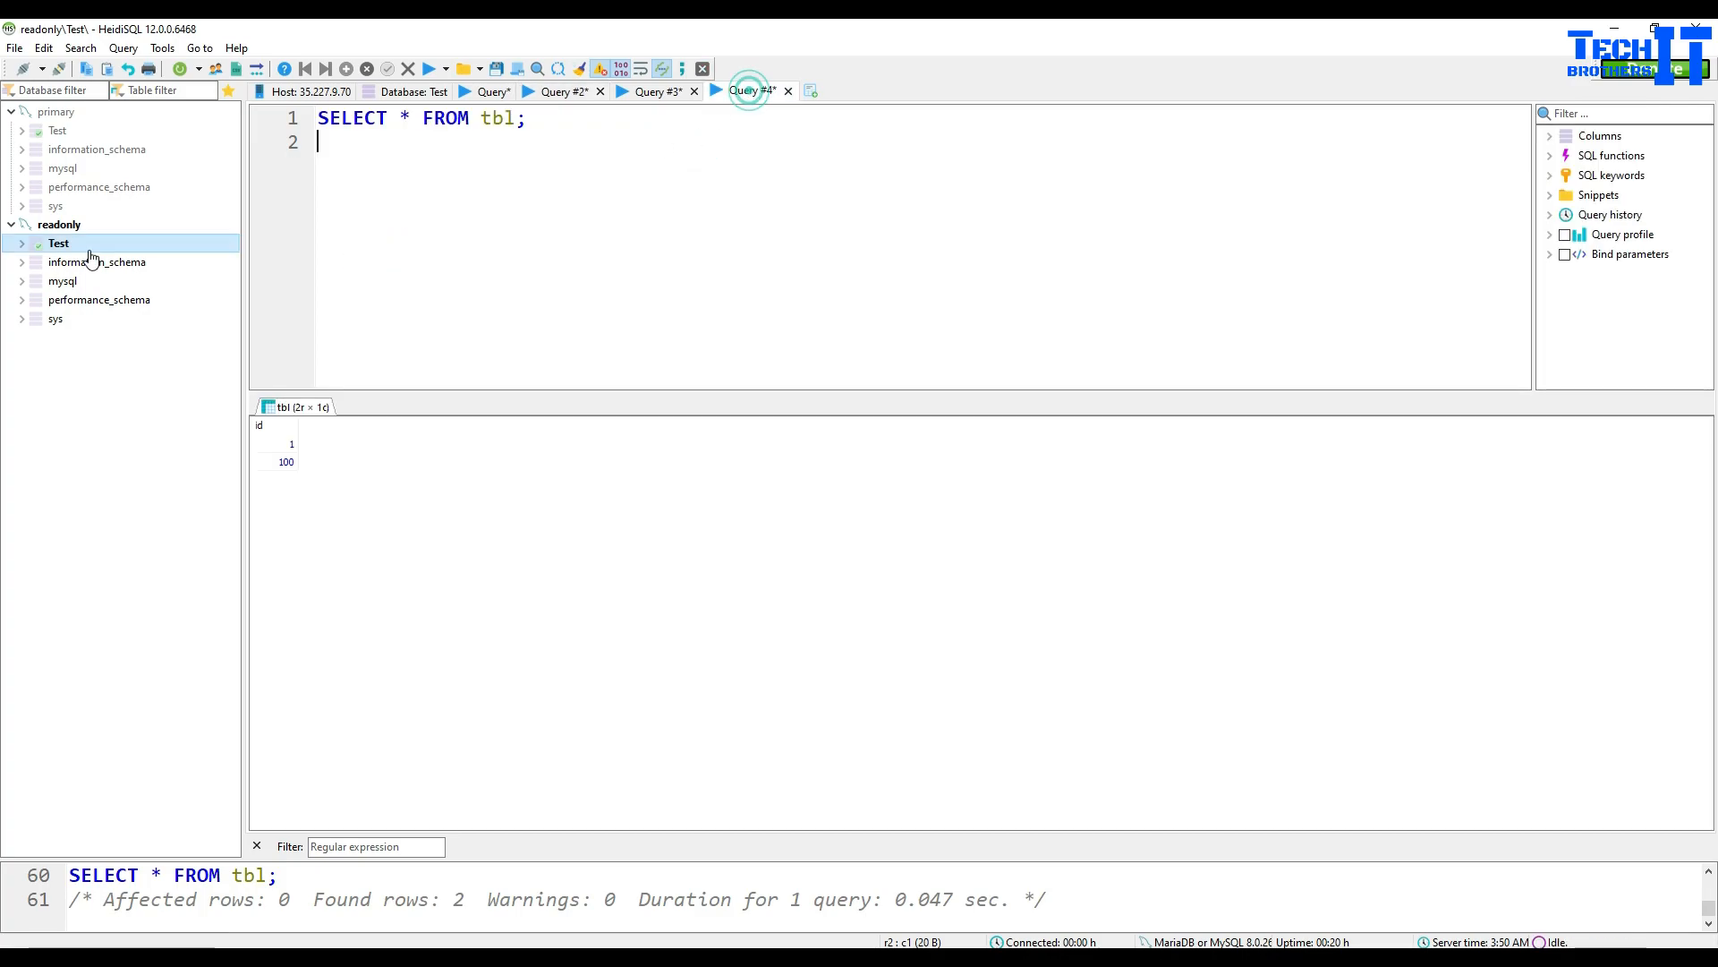
left_click(318, 121)
key("Return")
key("Up")
key("ctrl+v")
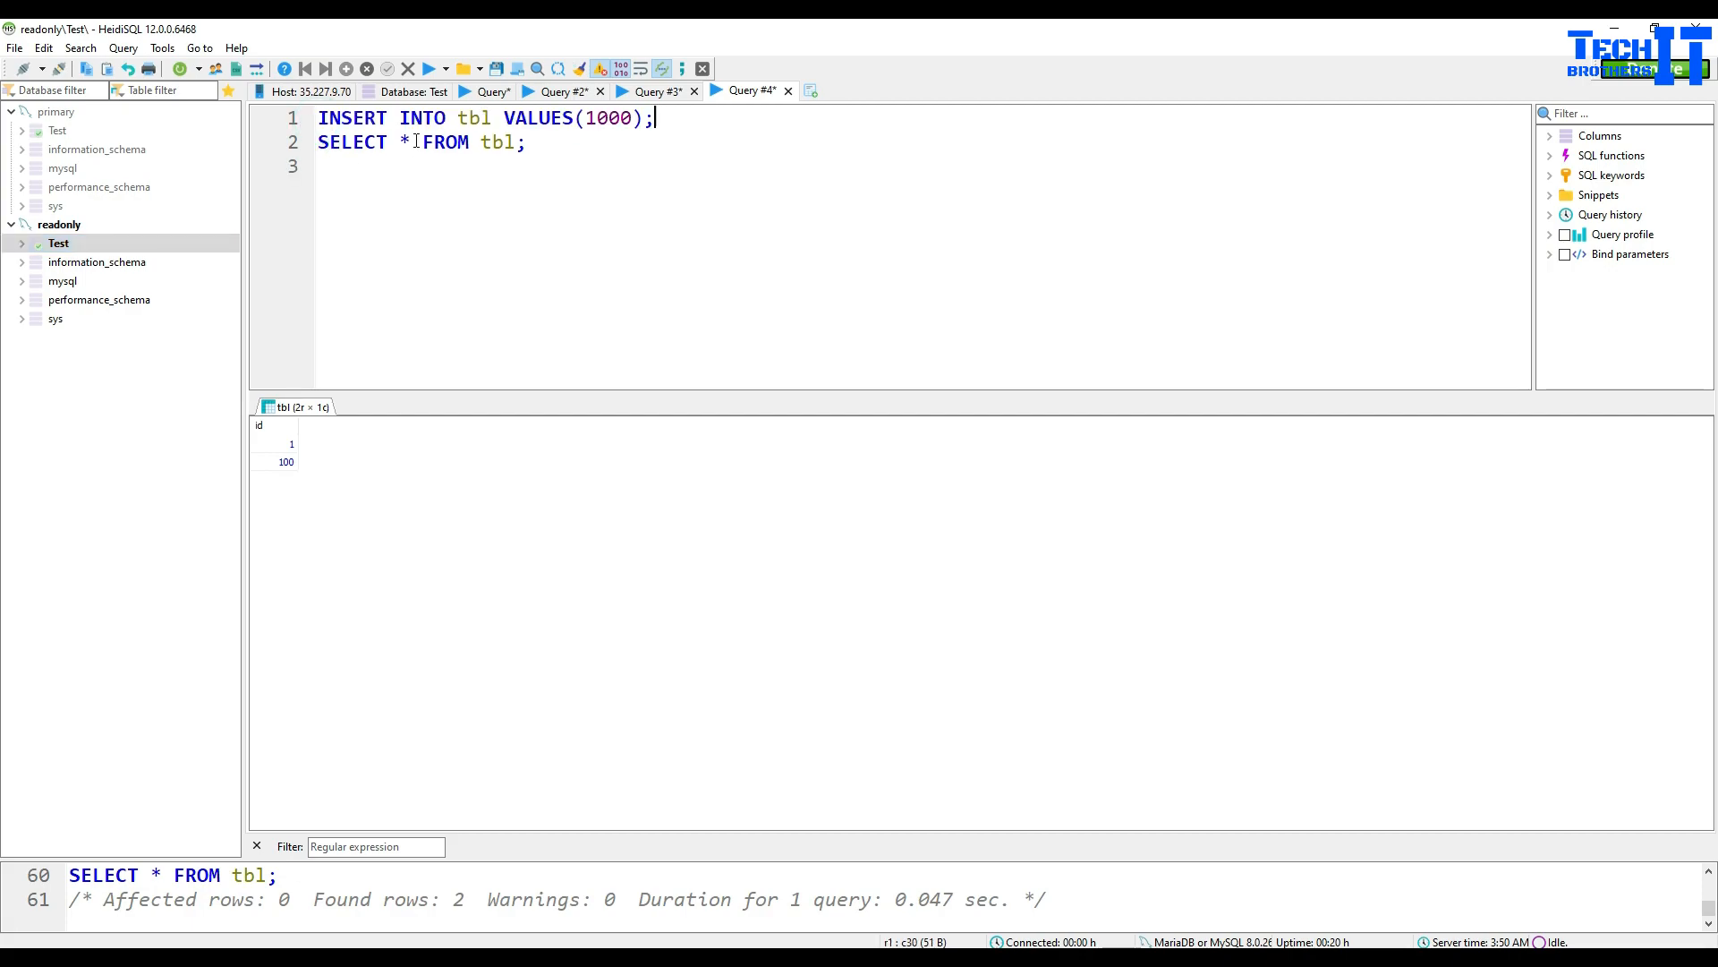
left_click(429, 69)
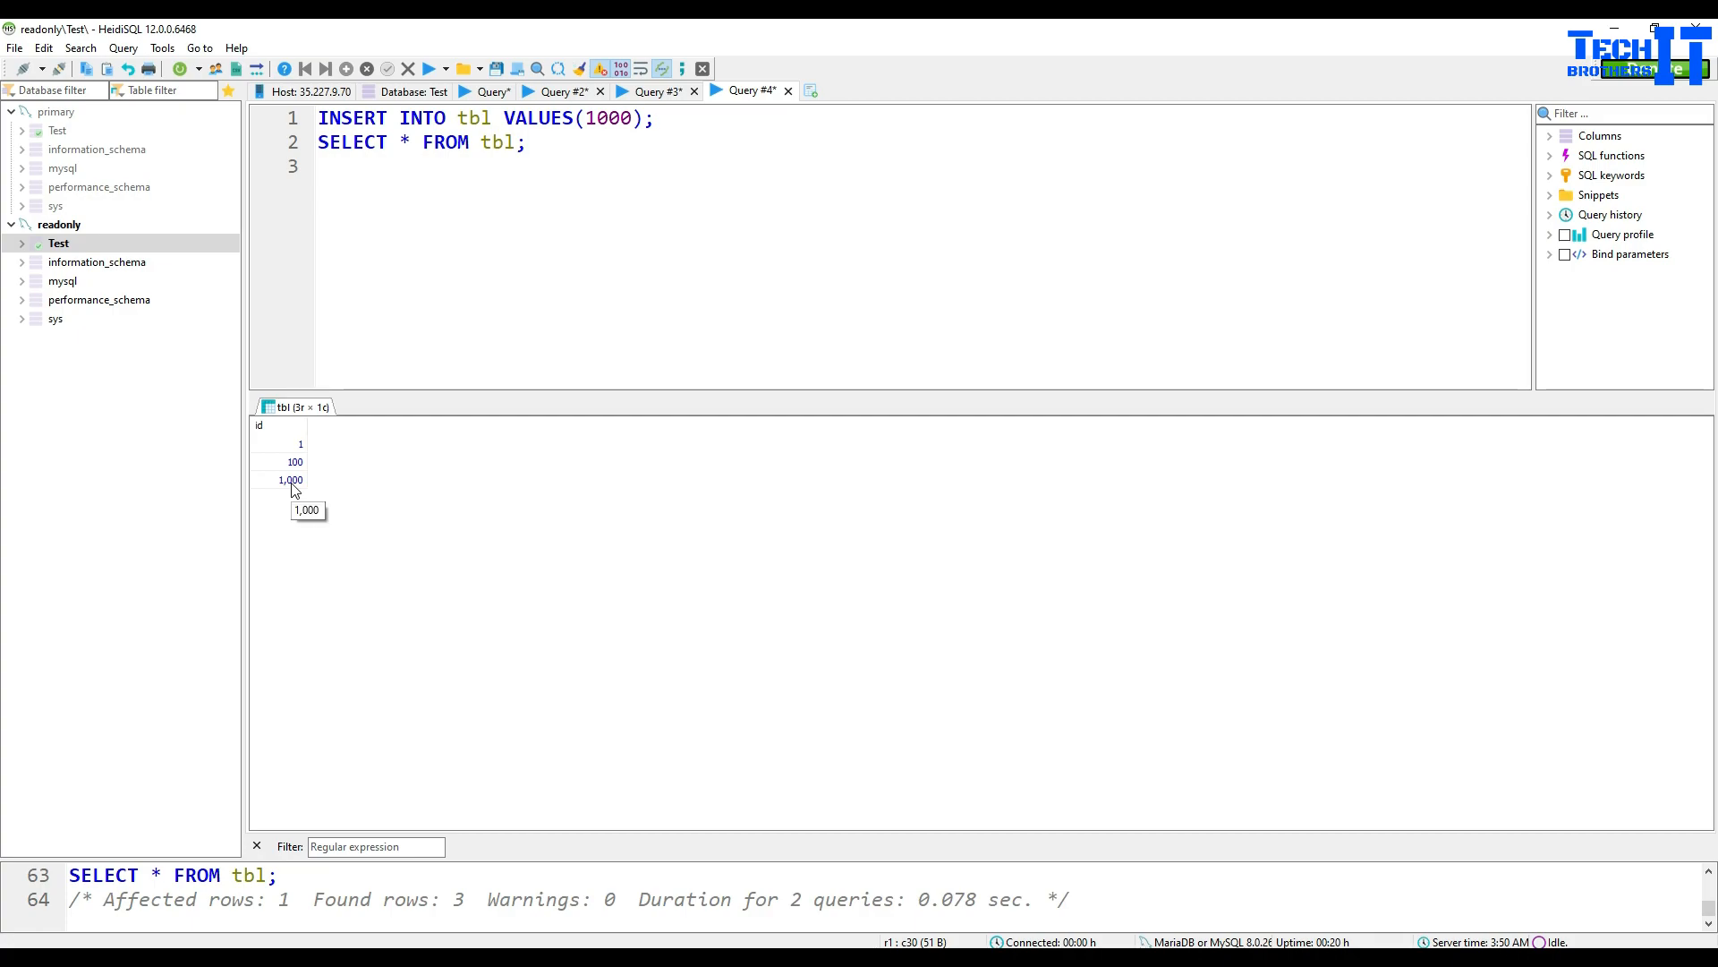
left_click(74, 244)
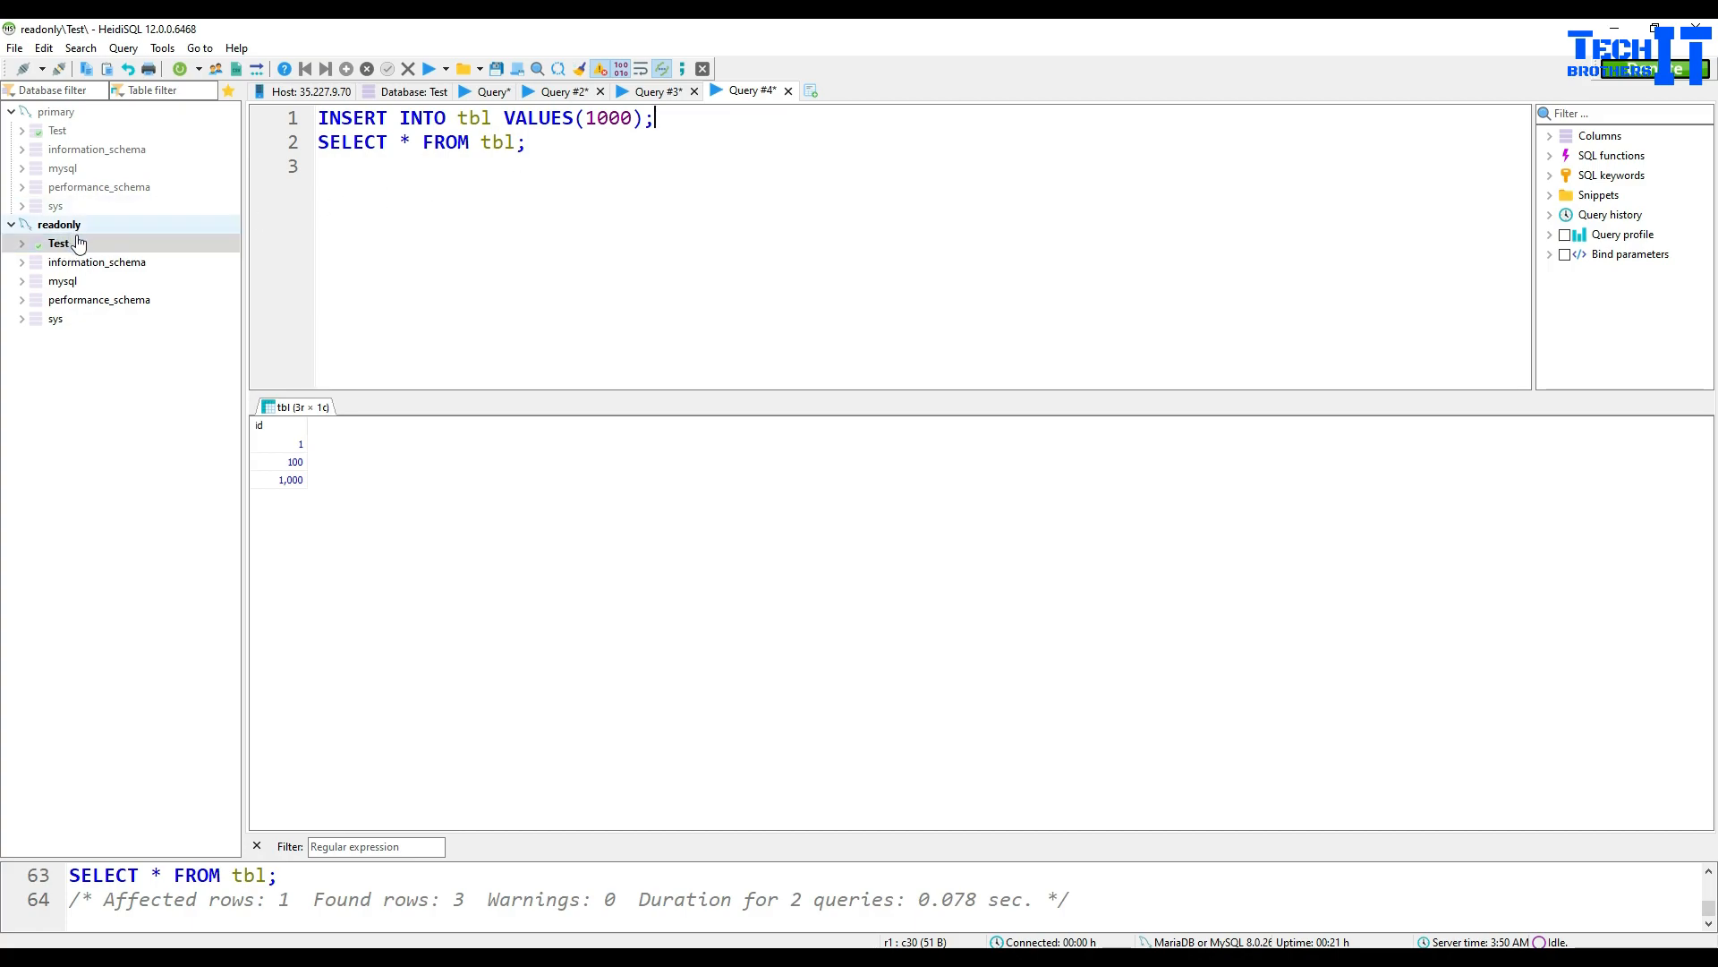
left_click(67, 247)
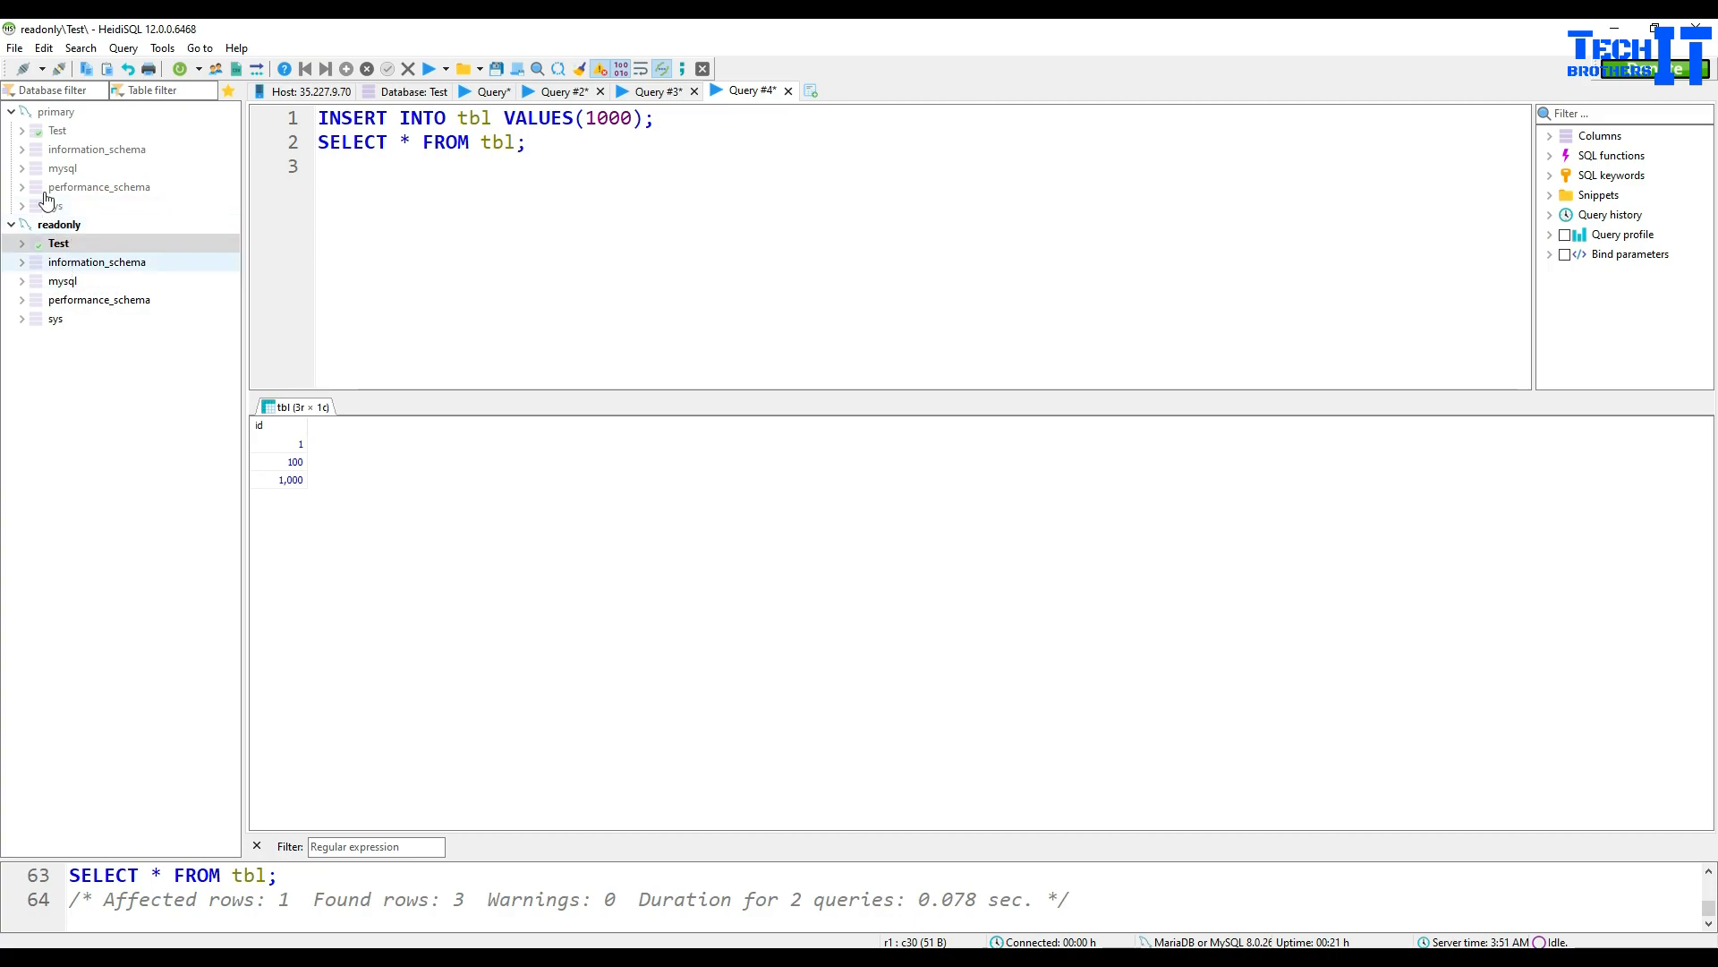
Step: Select the primary session's Test database and paste the copied INSERT statement above the SELECT in Query #3
left_click(55, 112)
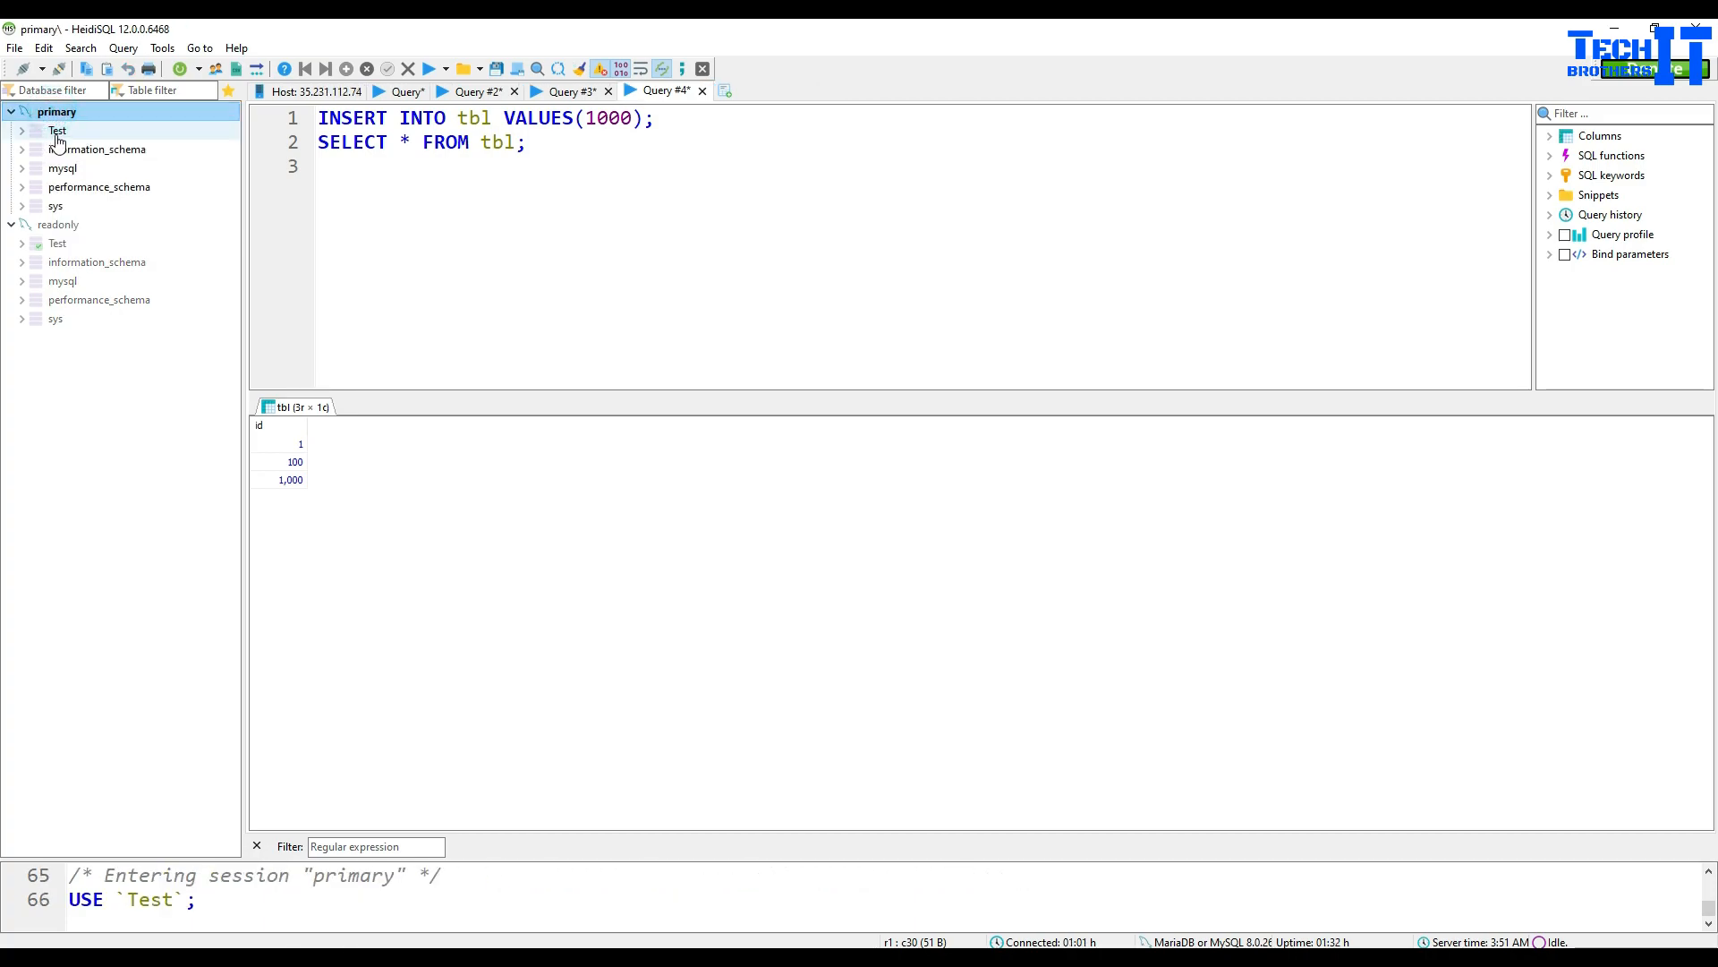
left_click(57, 131)
left_click(665, 93)
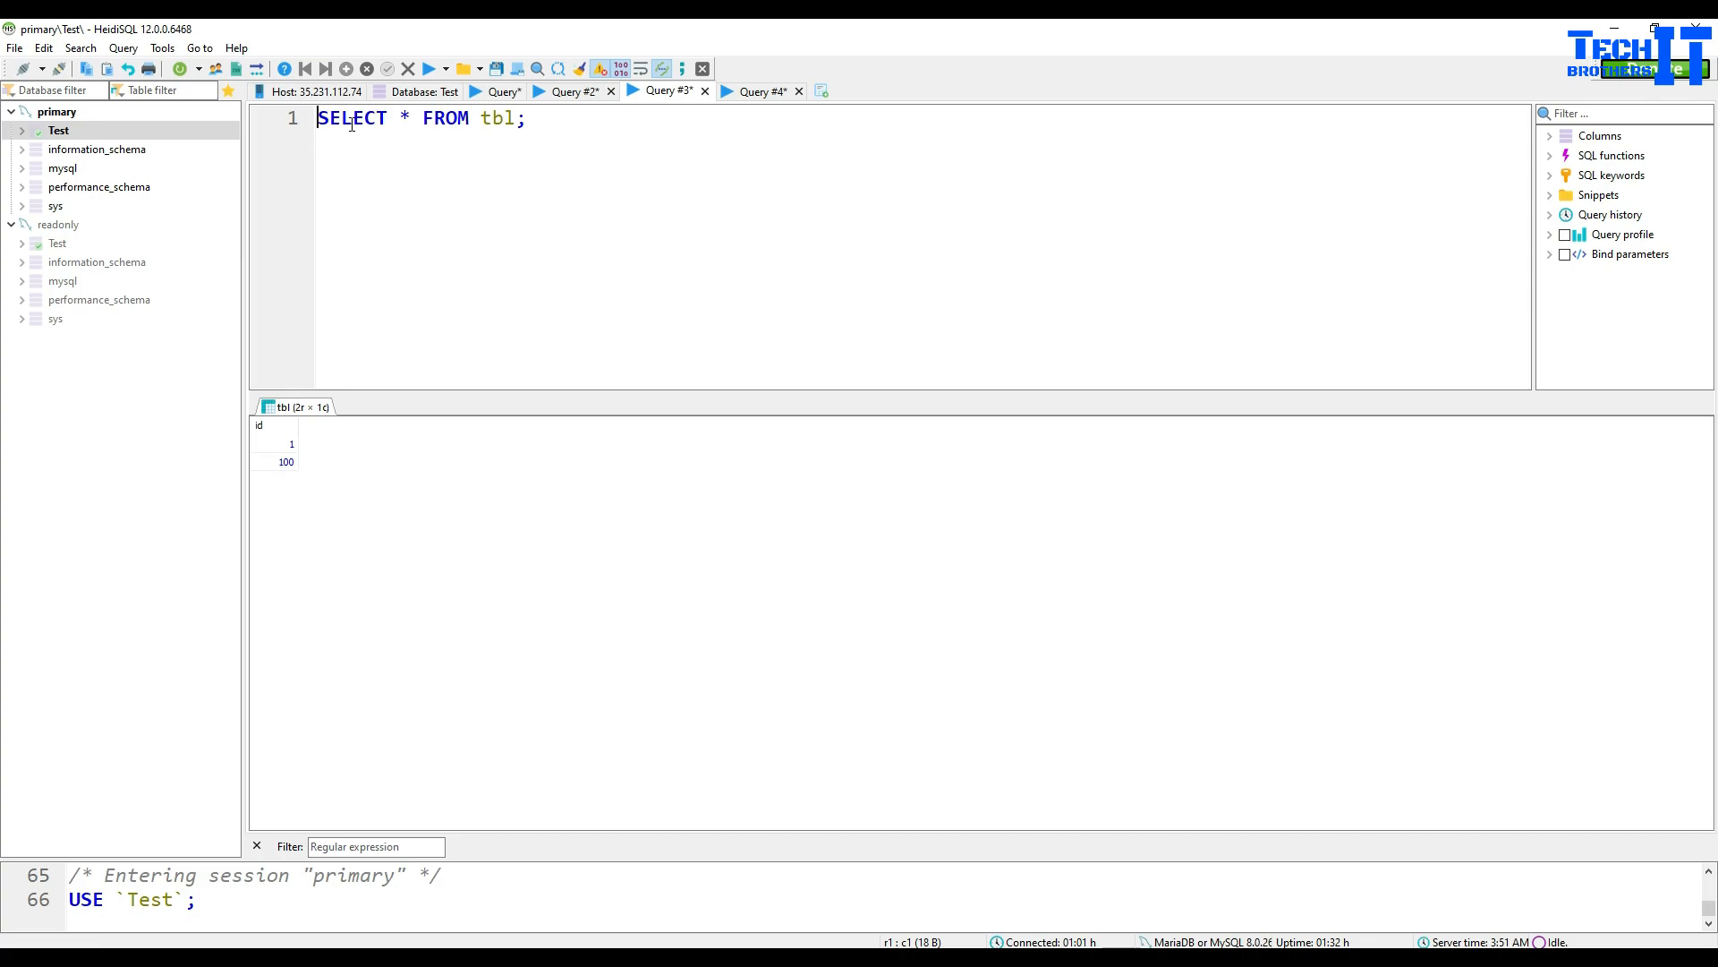
key("Return")
key("Return")
key("ctrl+v")
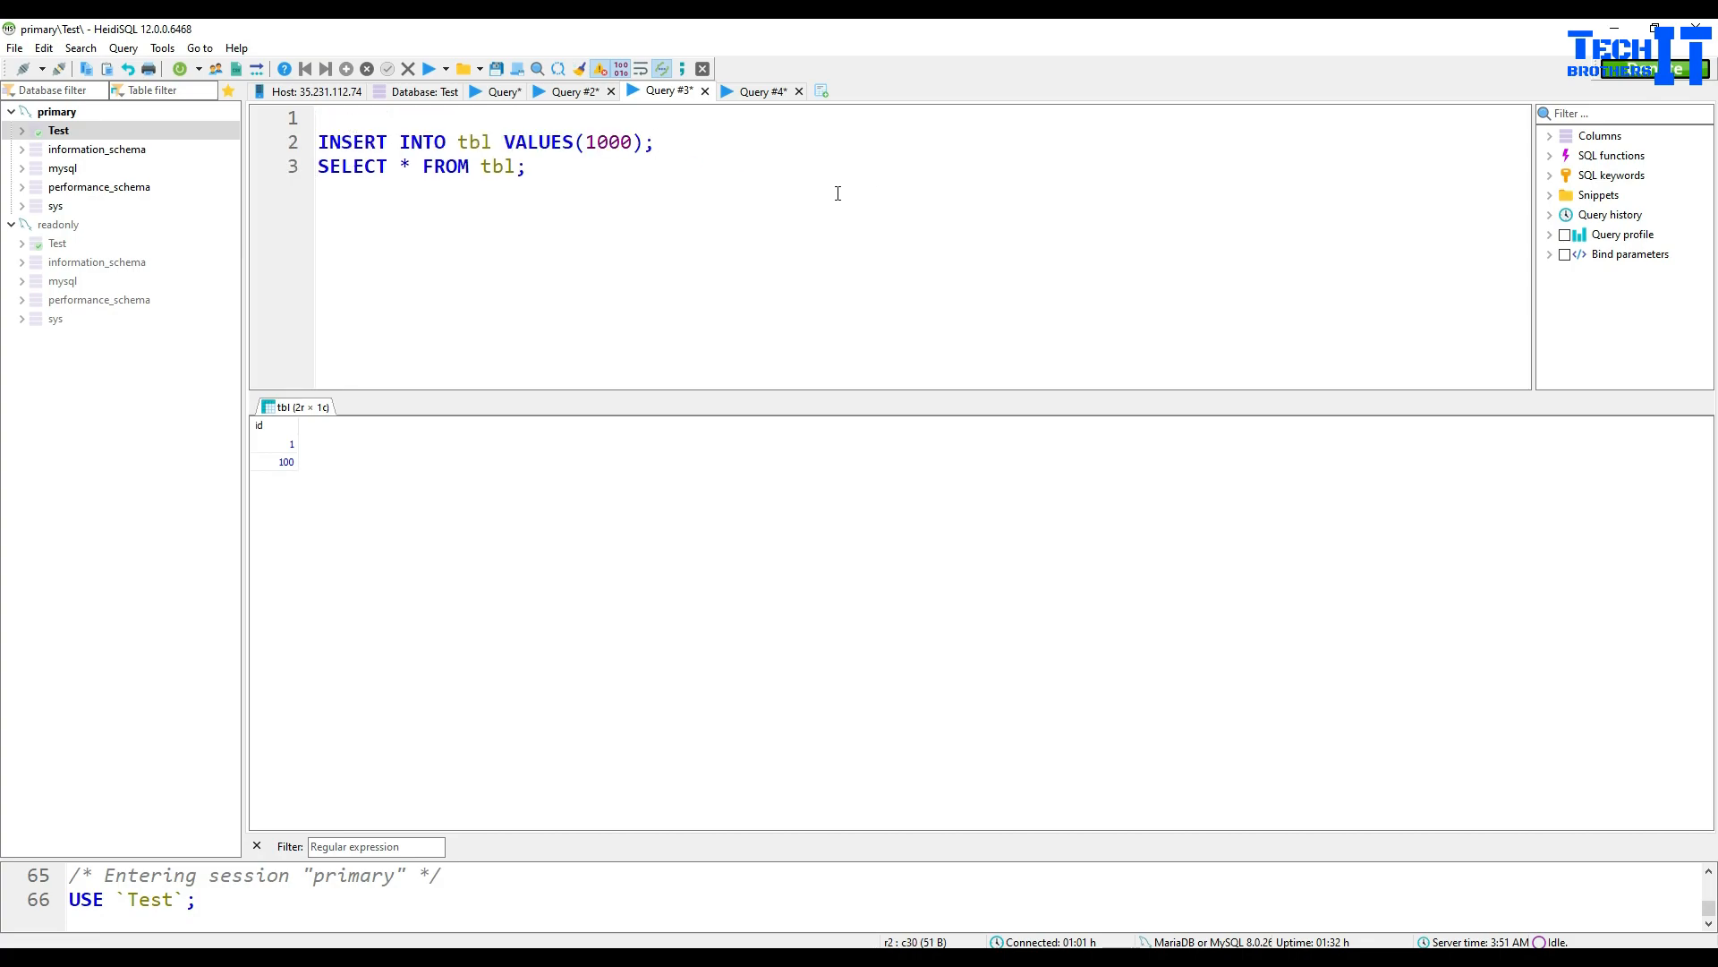
Step: Set the inserted value to 100000 and run the INSERT and SELECT statements on the primary session
left_click(632, 141)
type("00")
left_click(594, 172)
key("shift+Up")
key("shift+Home")
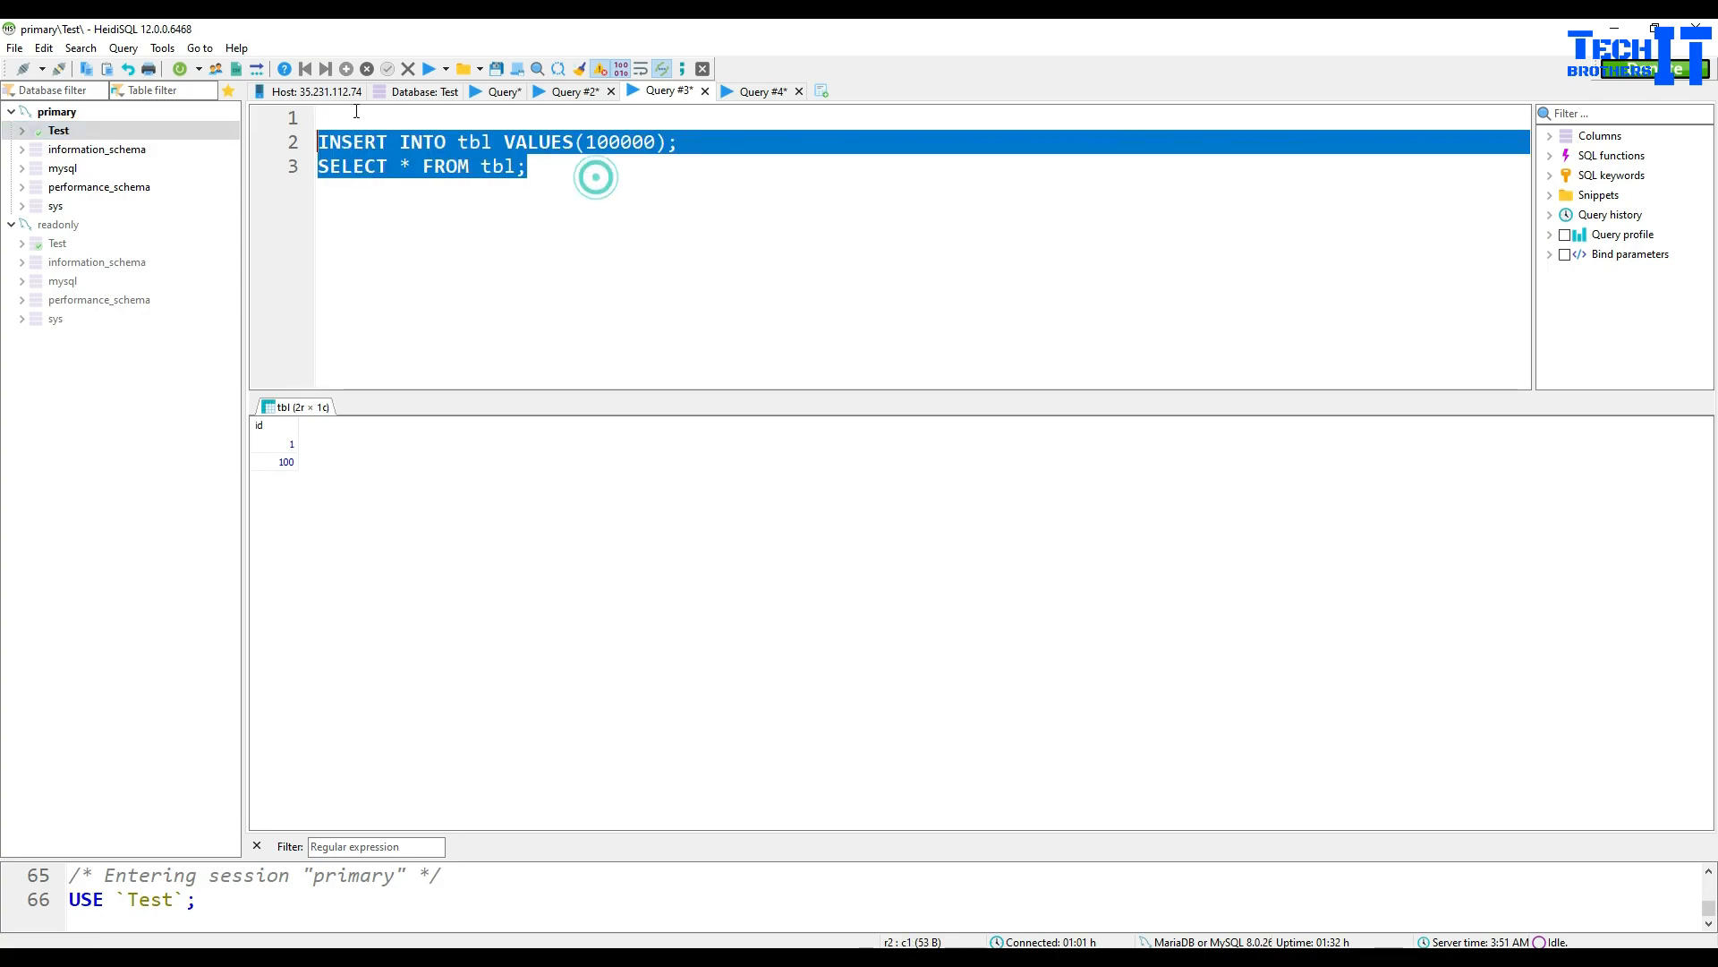
left_click(432, 77)
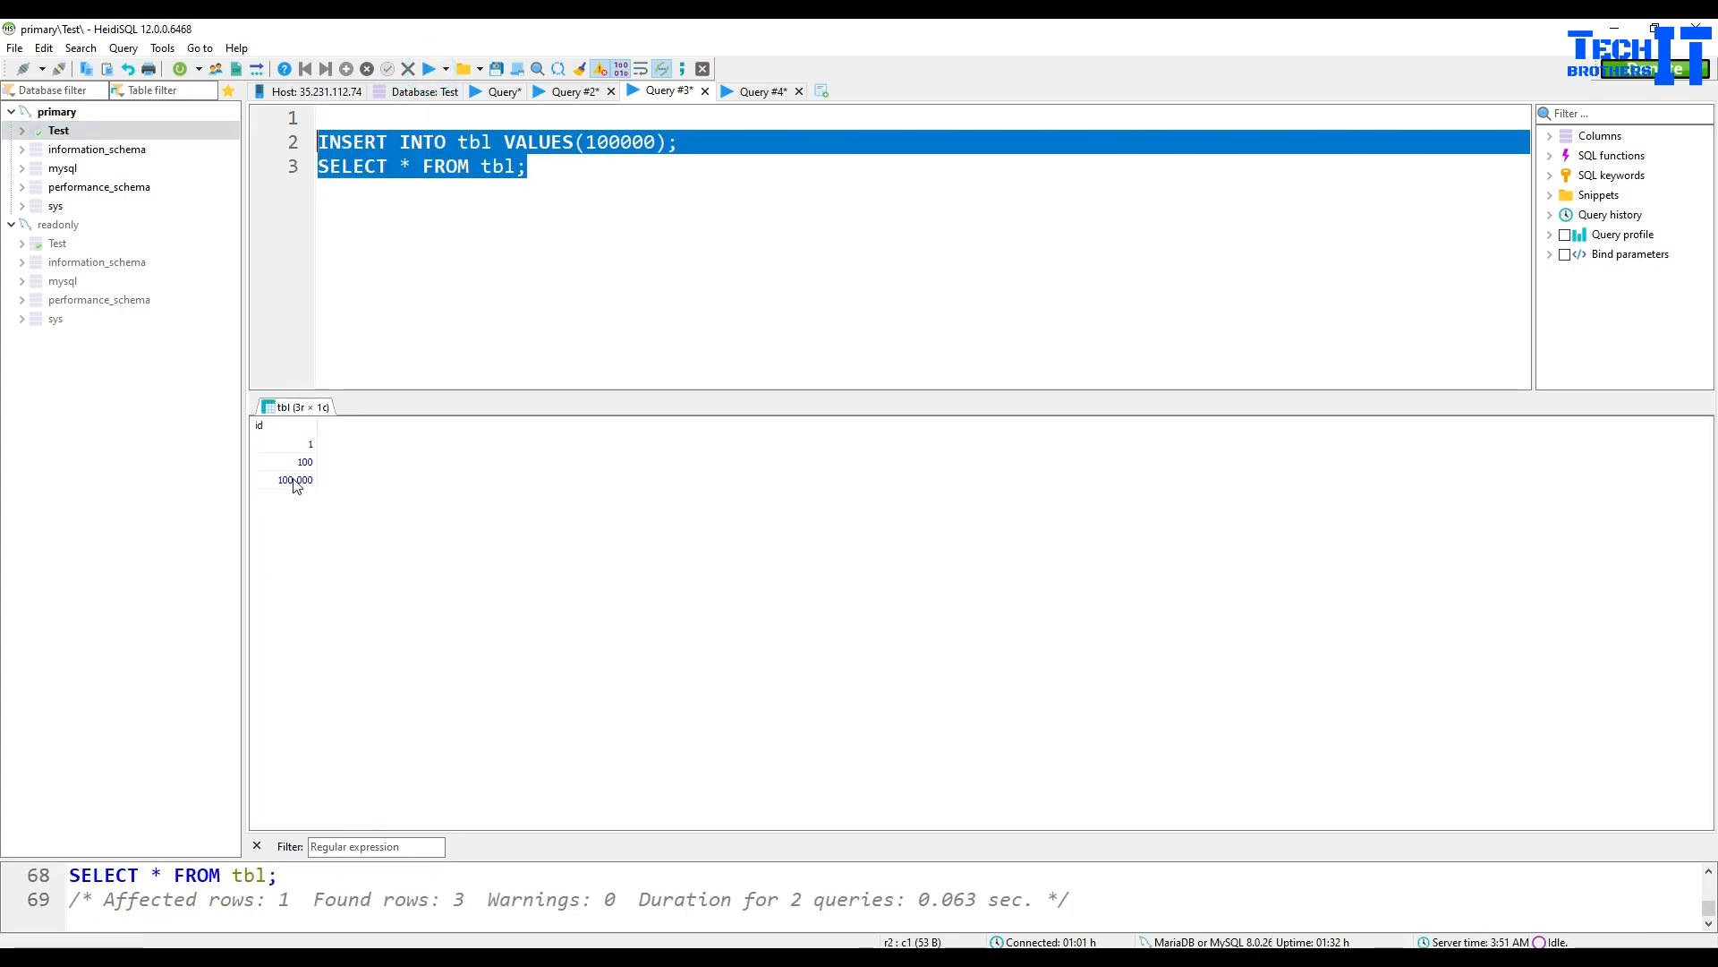
left_click(619, 142)
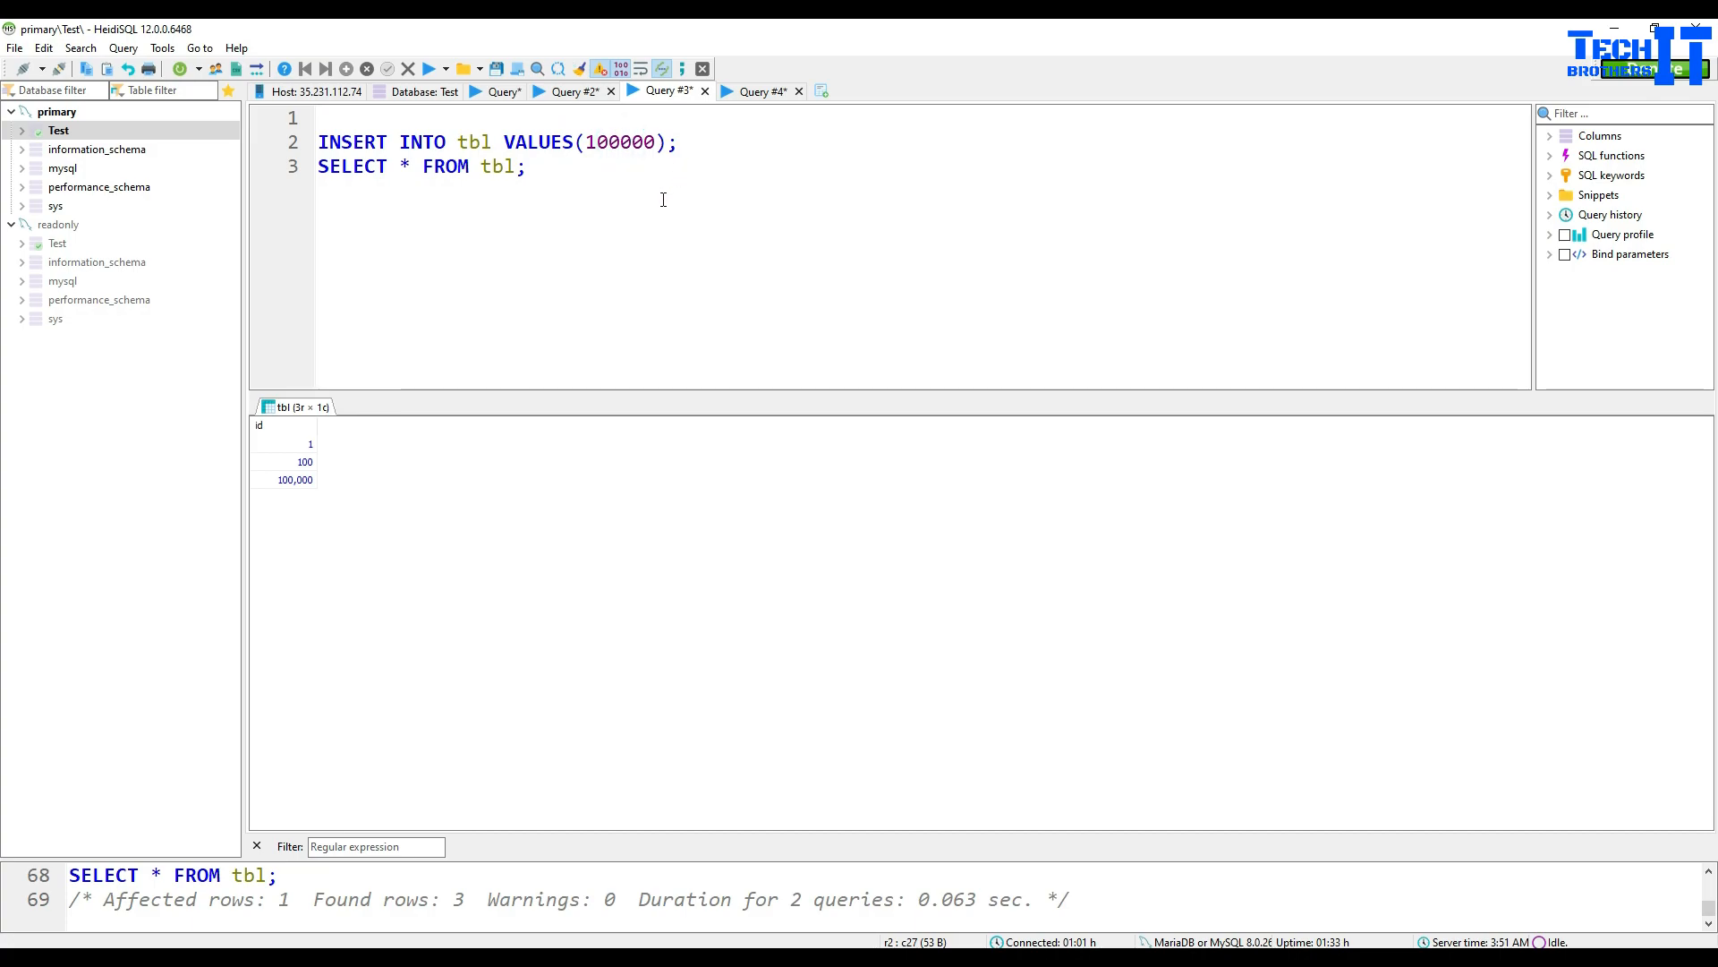
Step: Switch to the Google Cloud console and show the list of all SQL instances
mouse_move(637, 938)
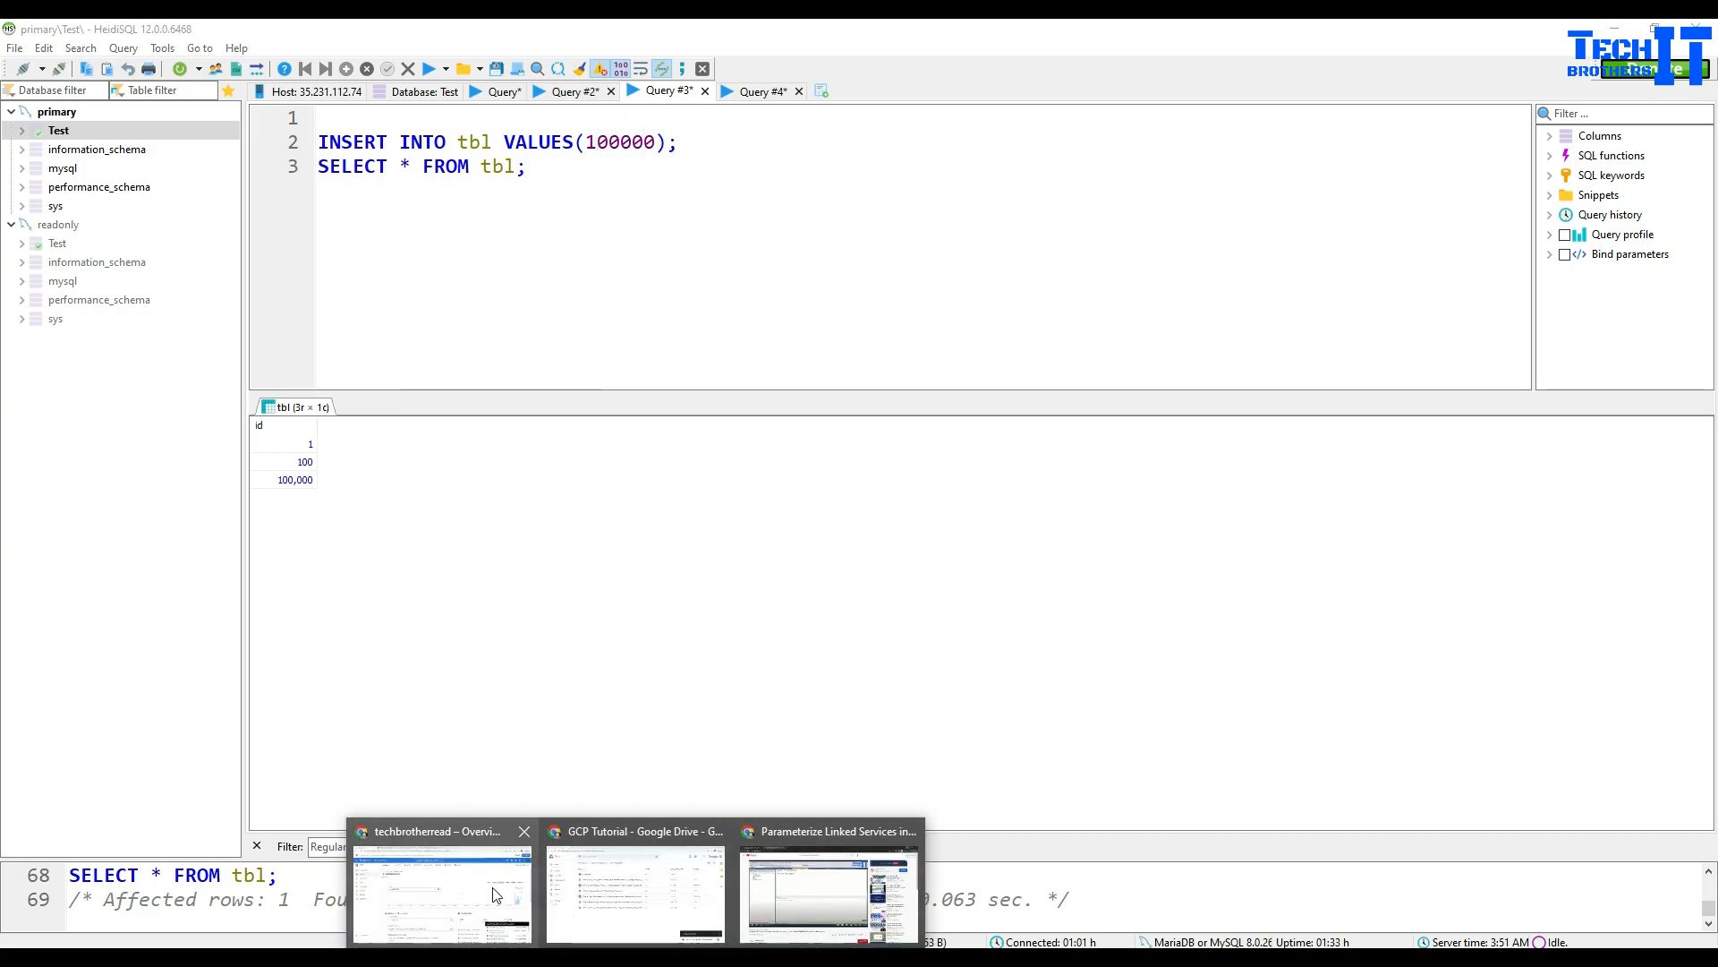
left_click(828, 886)
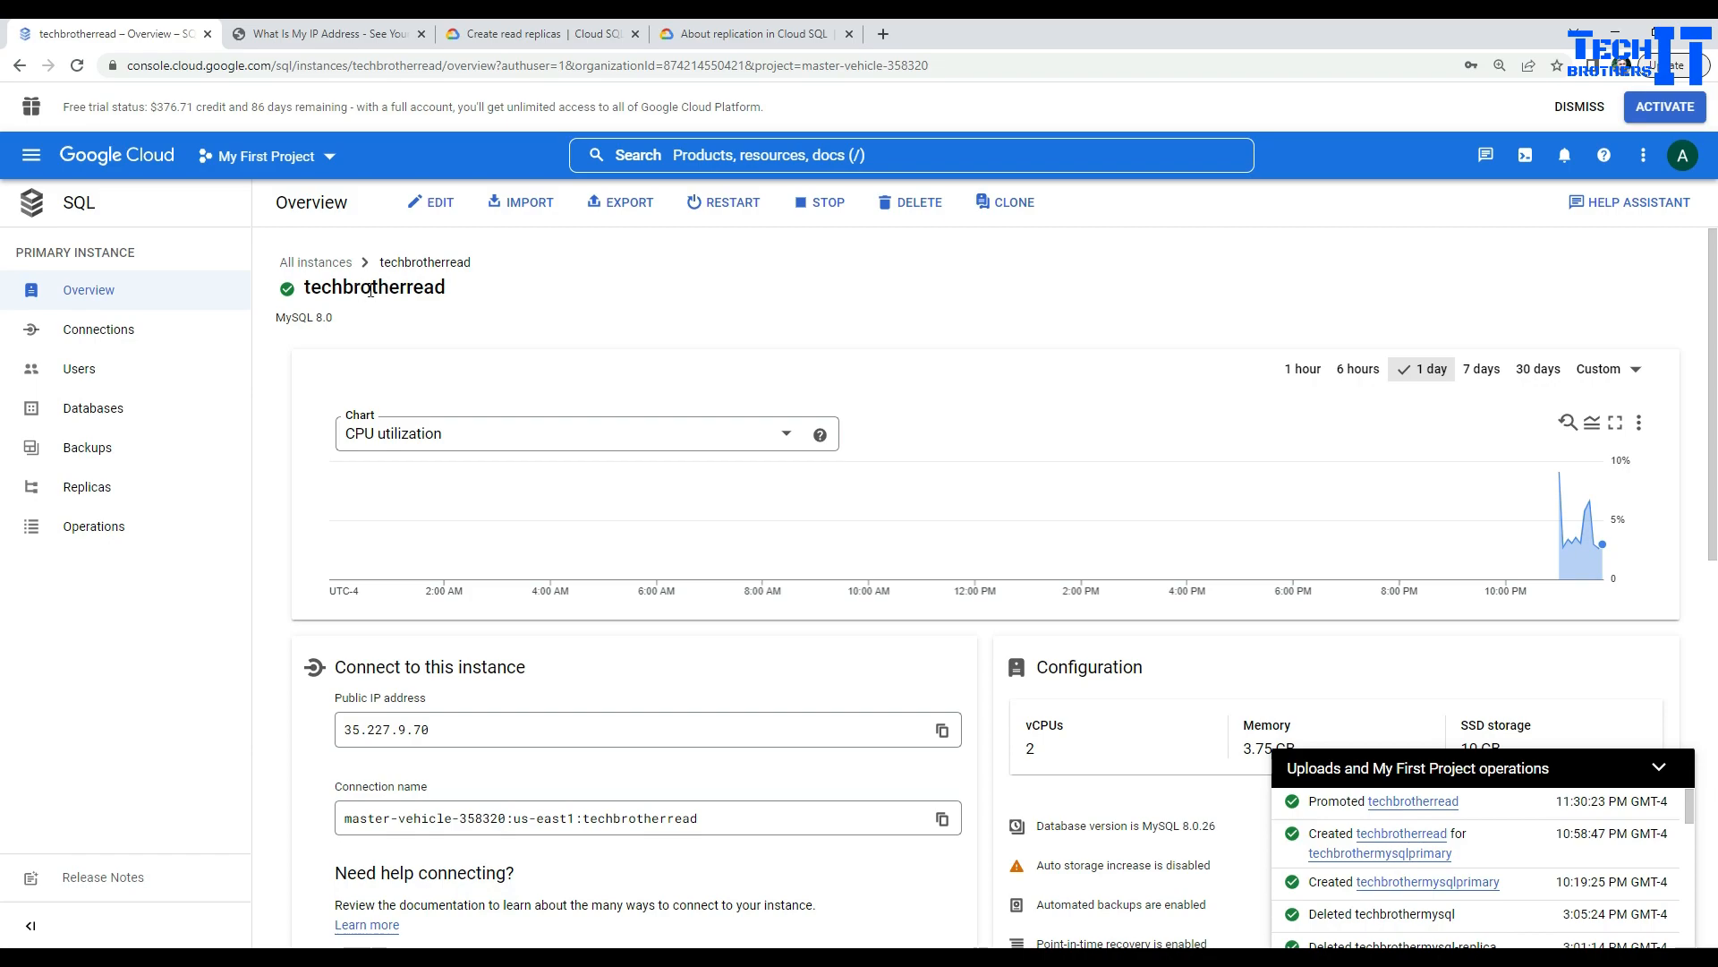
left_click(35, 206)
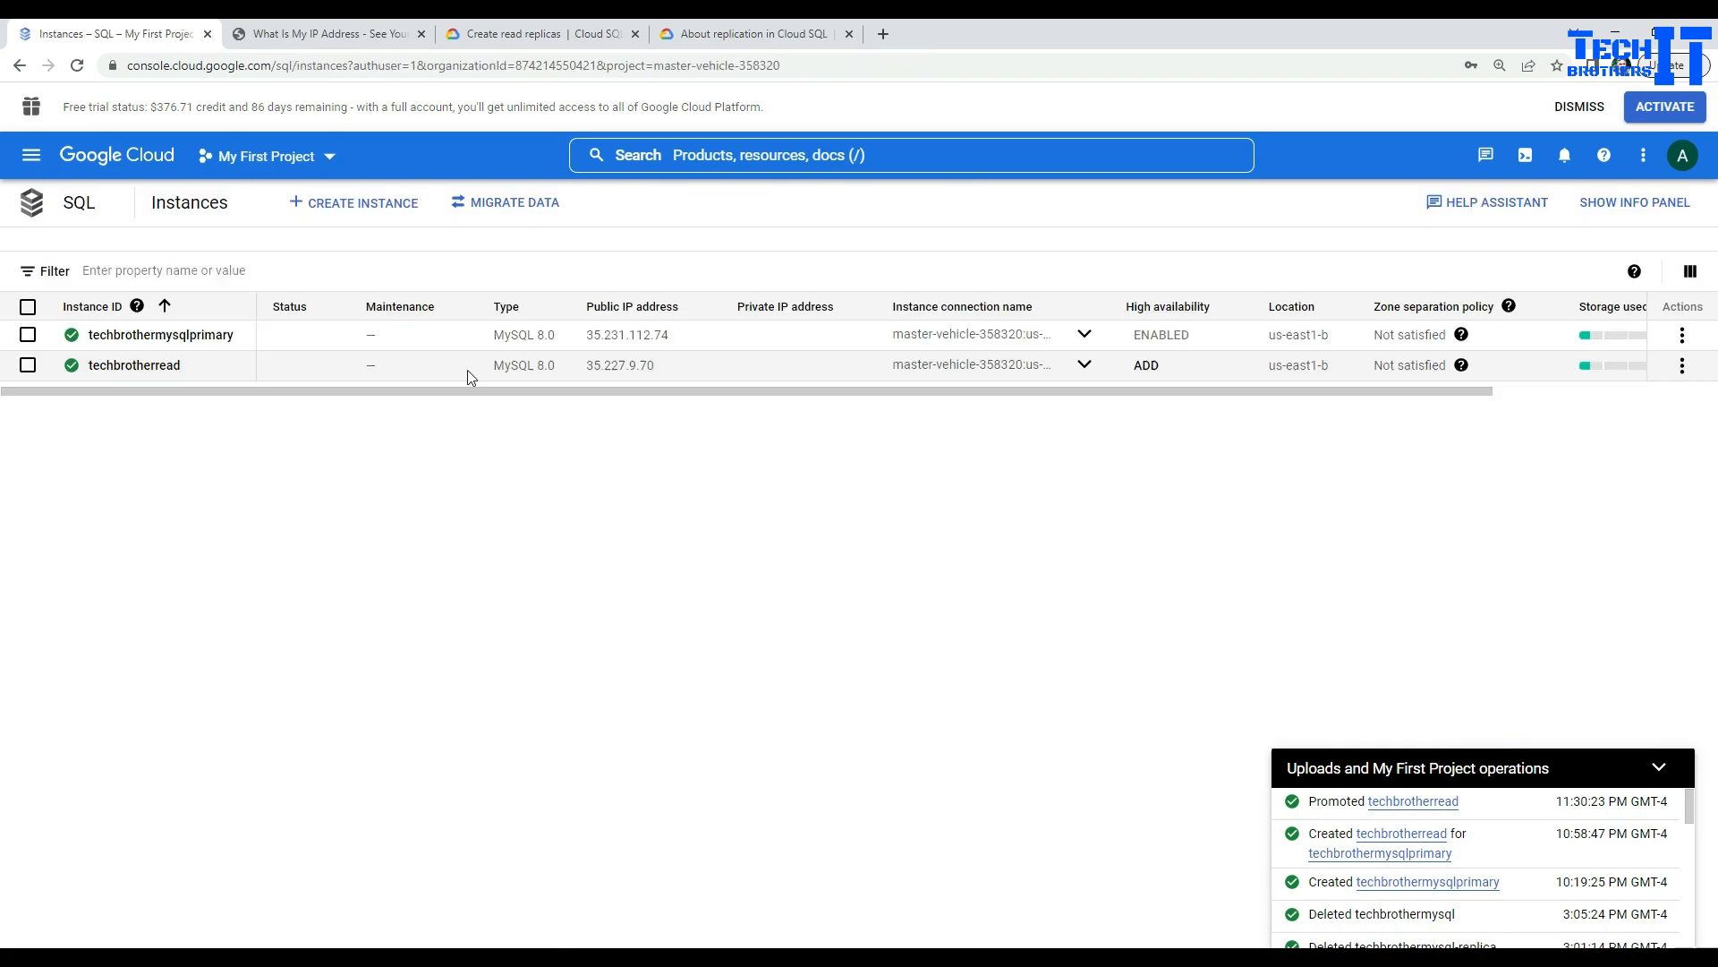